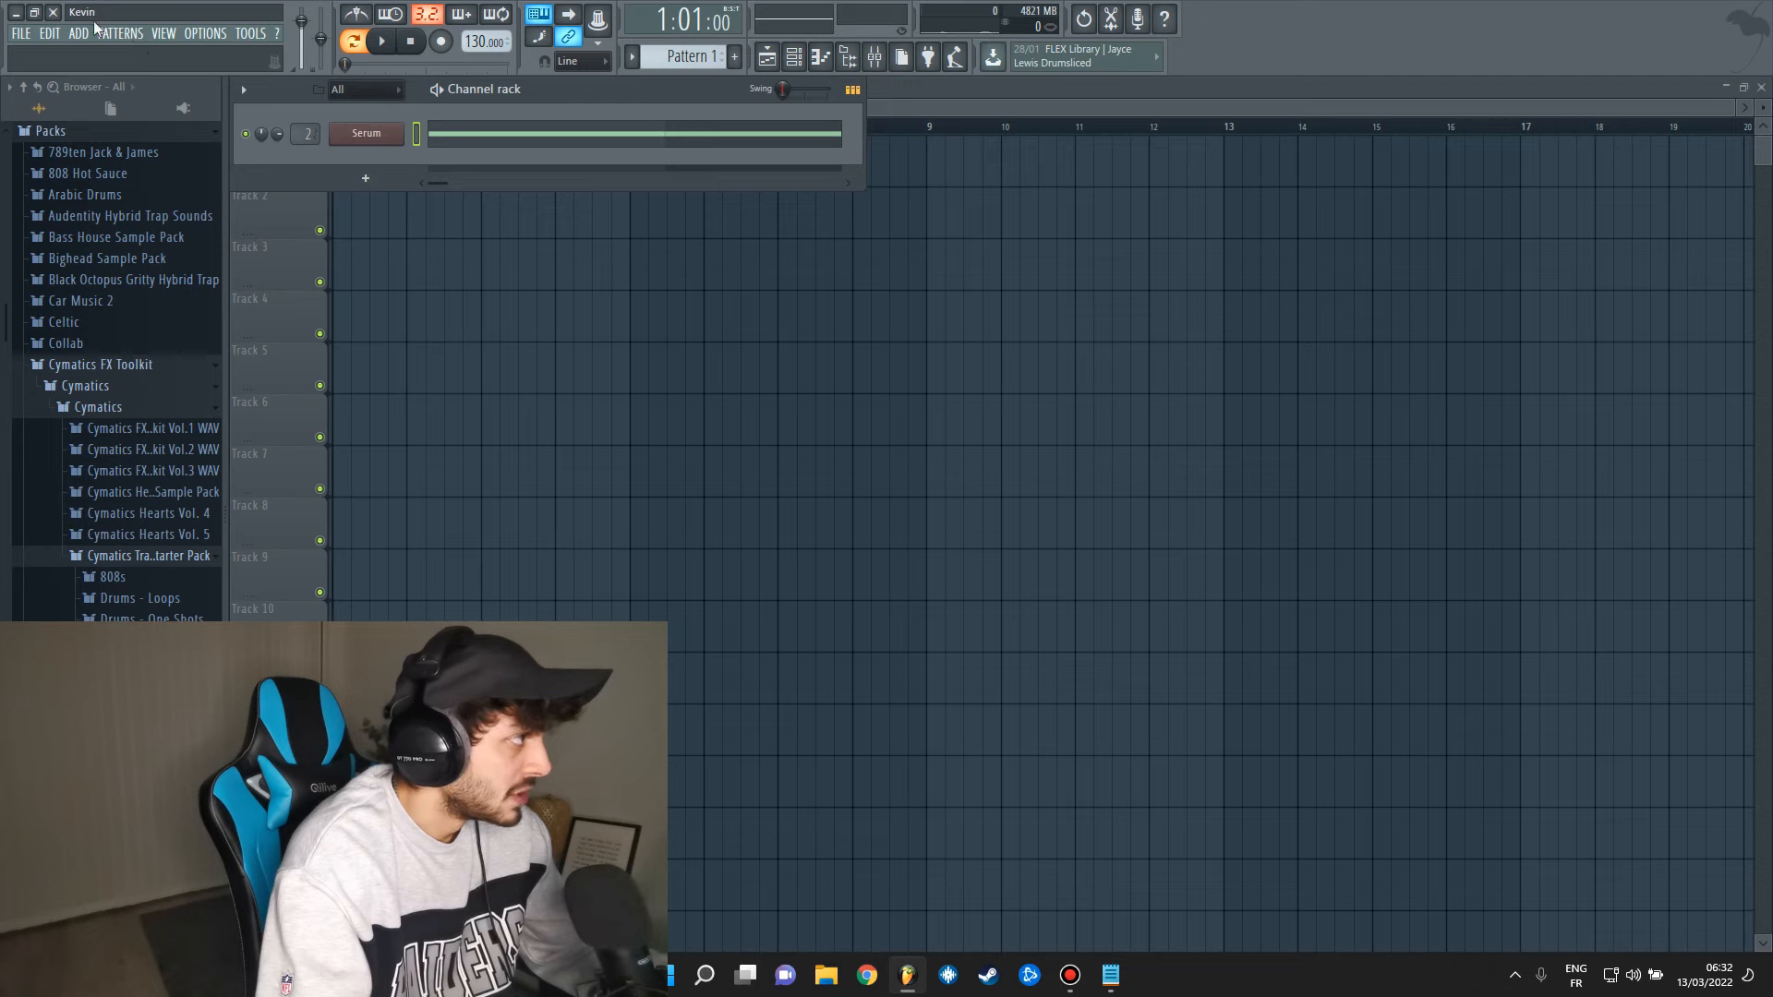
Place Pattern 1 at the start of Track 2 and add a Nexus3.4.4 [64bit] instrument channel.
left_click_drag(364, 210, 306, 207)
left_click(785, 61)
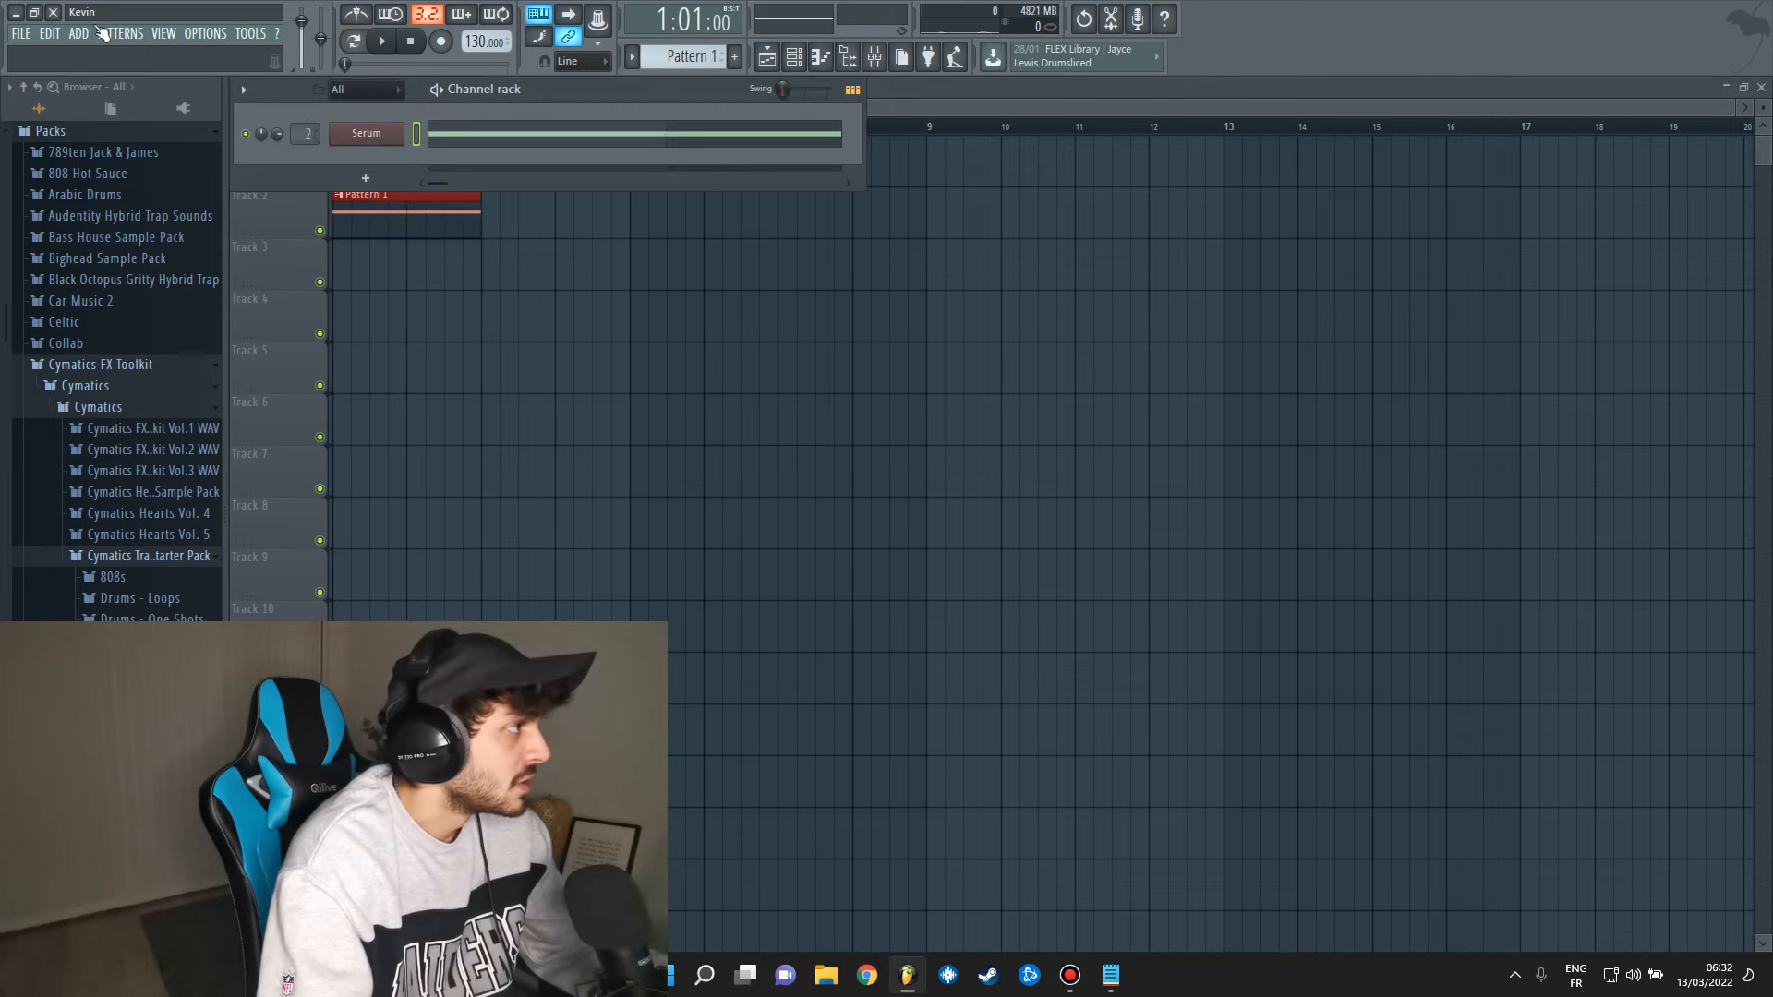
left_click(80, 33)
mouse_move(113, 53)
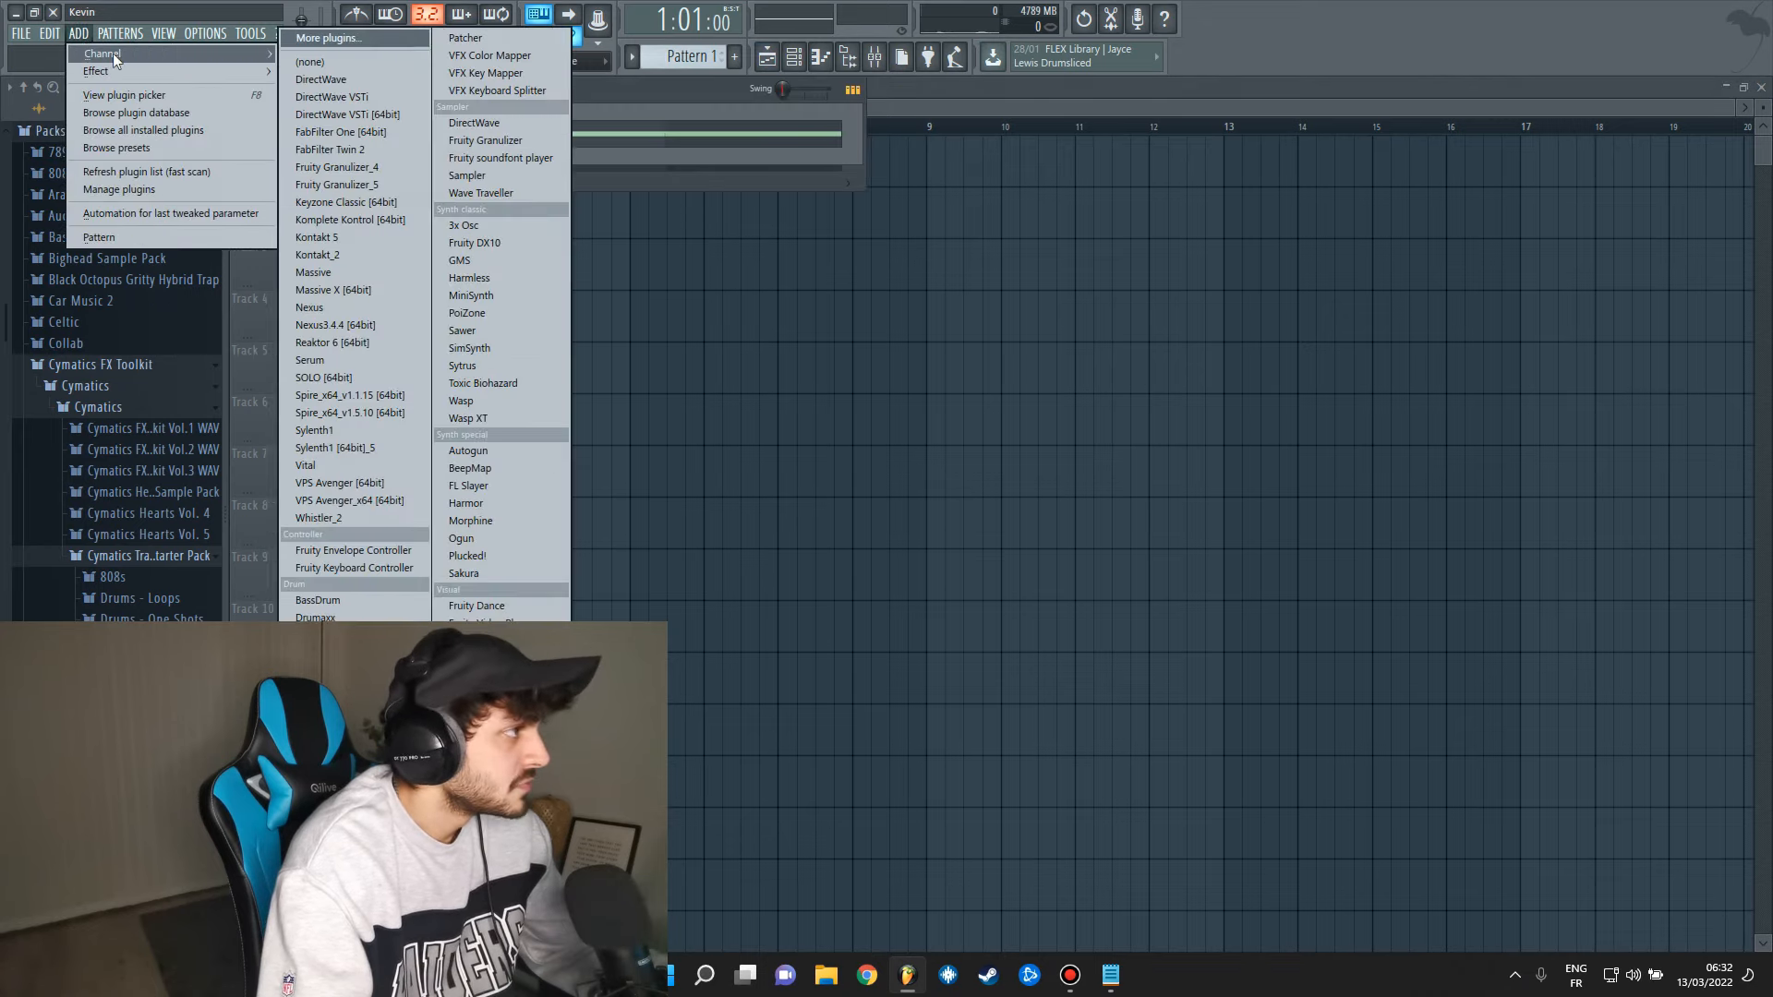
left_click(329, 324)
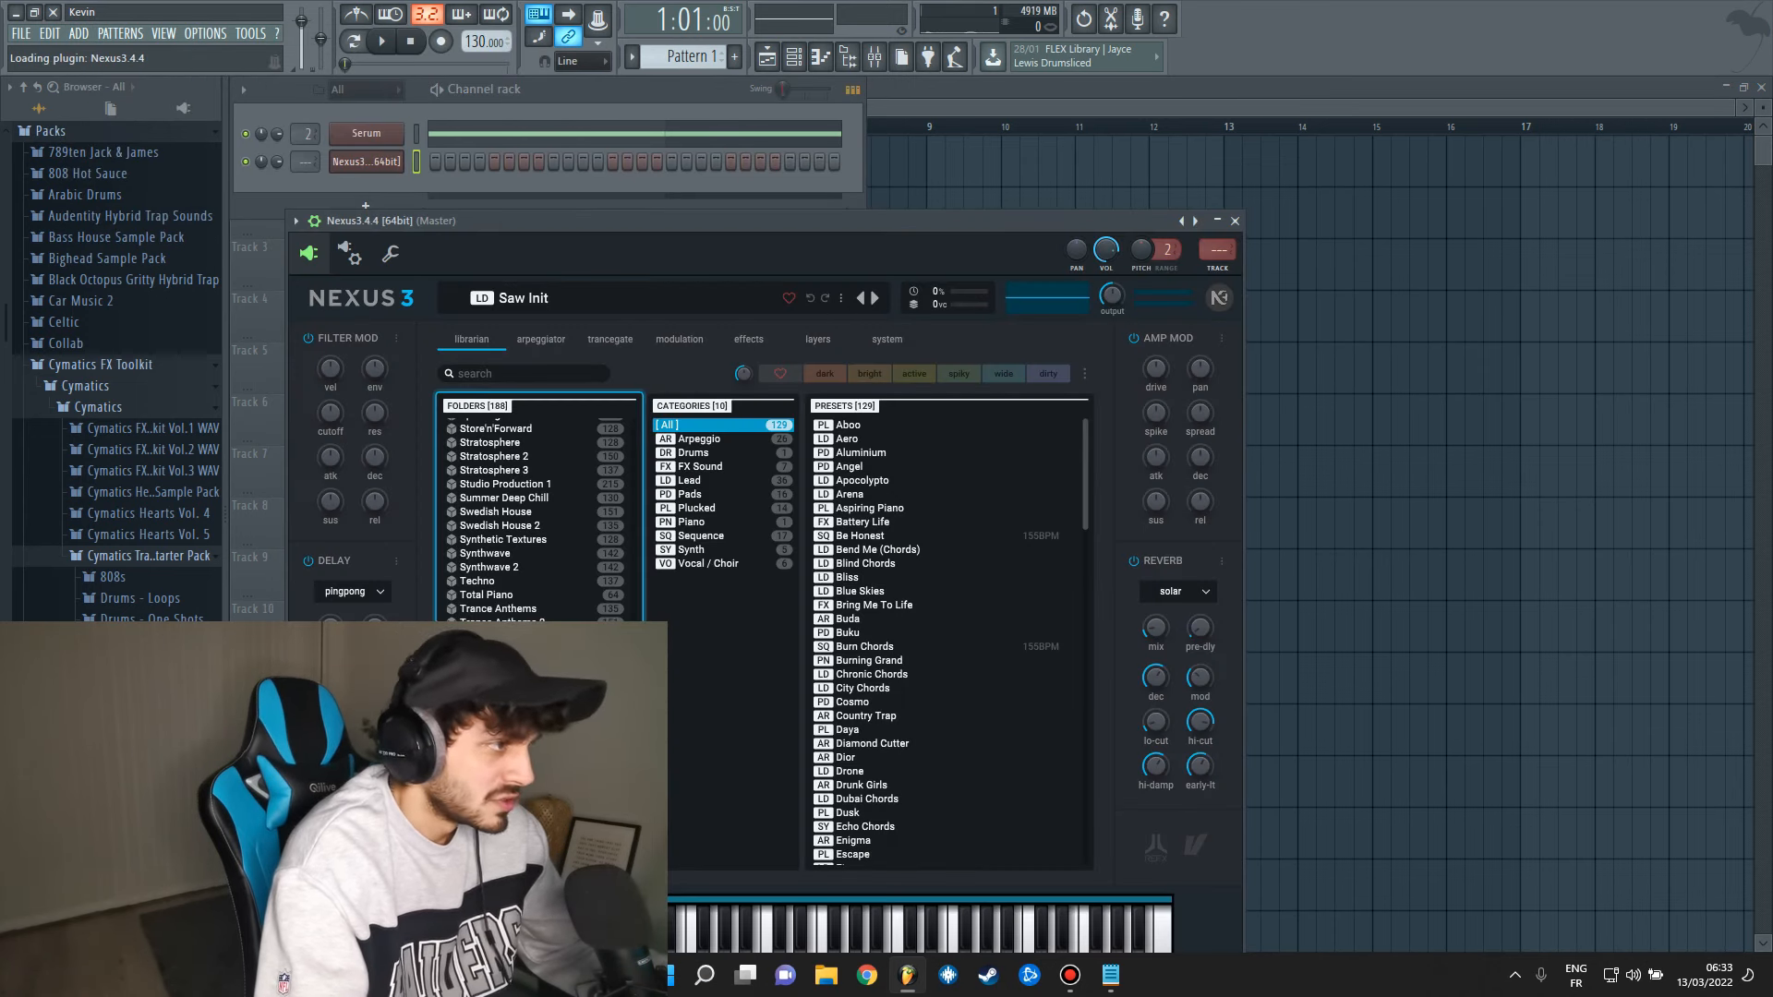
Audition the Plucked presets from Aboo to Garri in Nexus and load the Dusk preset.
left_click(695, 522)
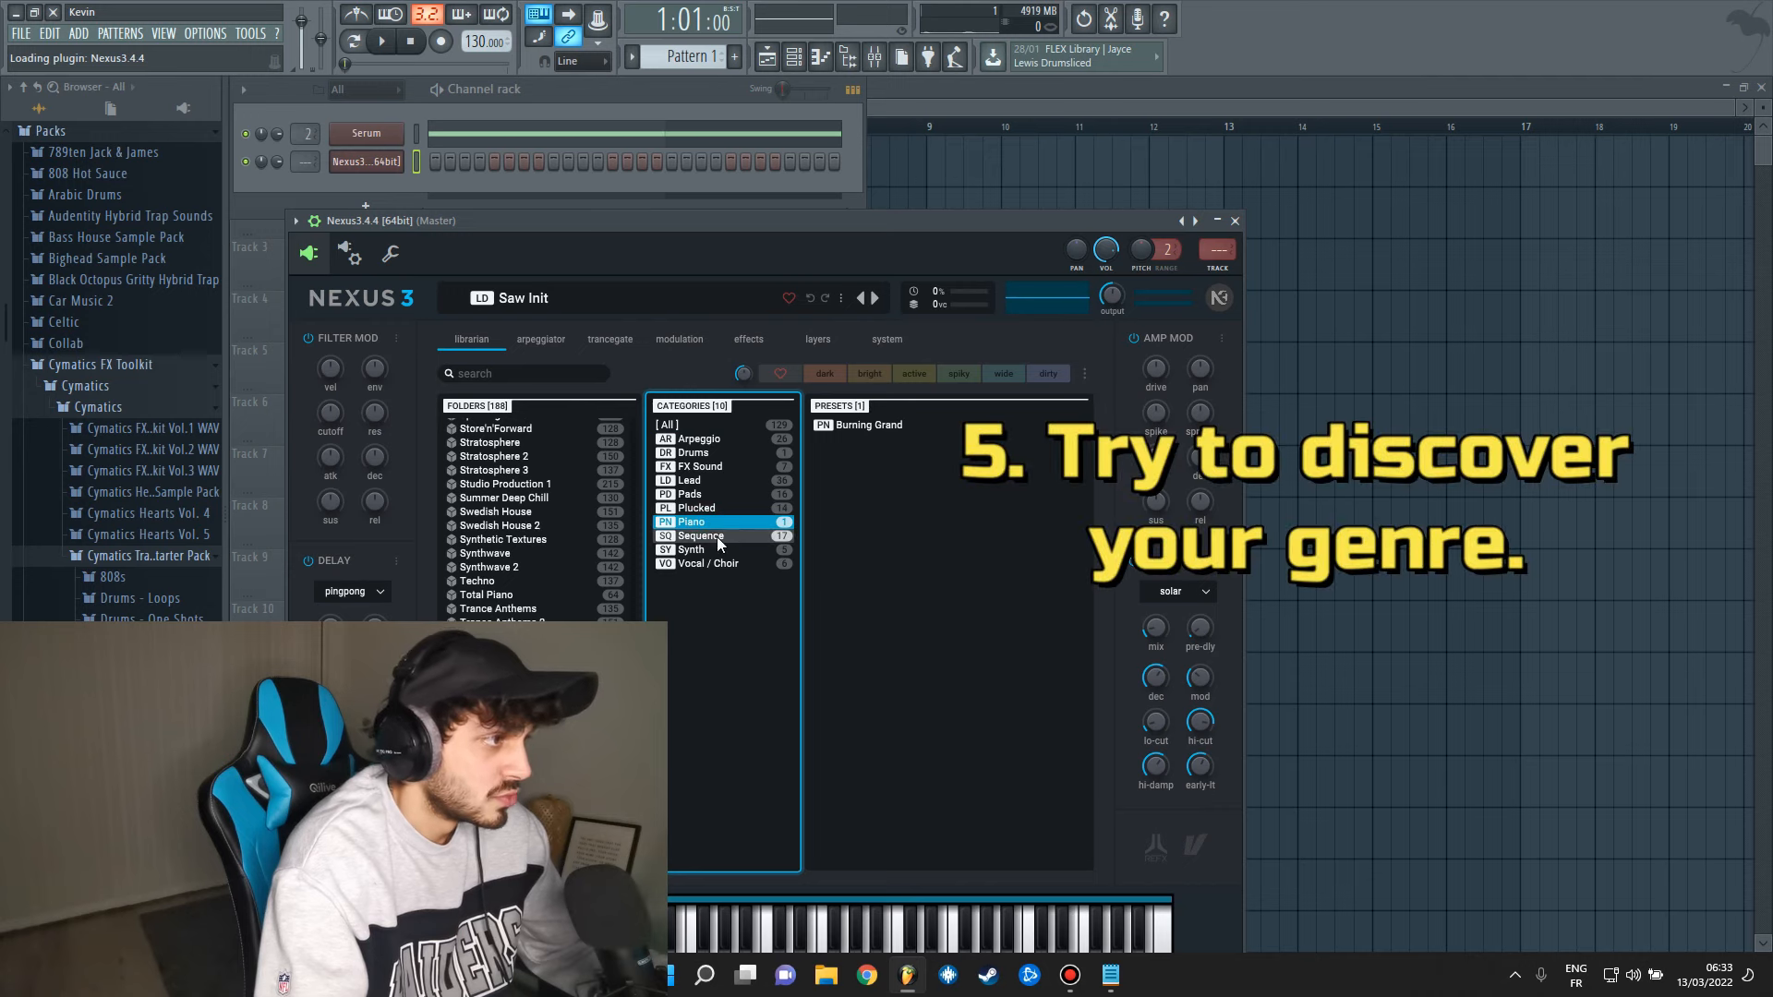
left_click(696, 508)
left_click(864, 426)
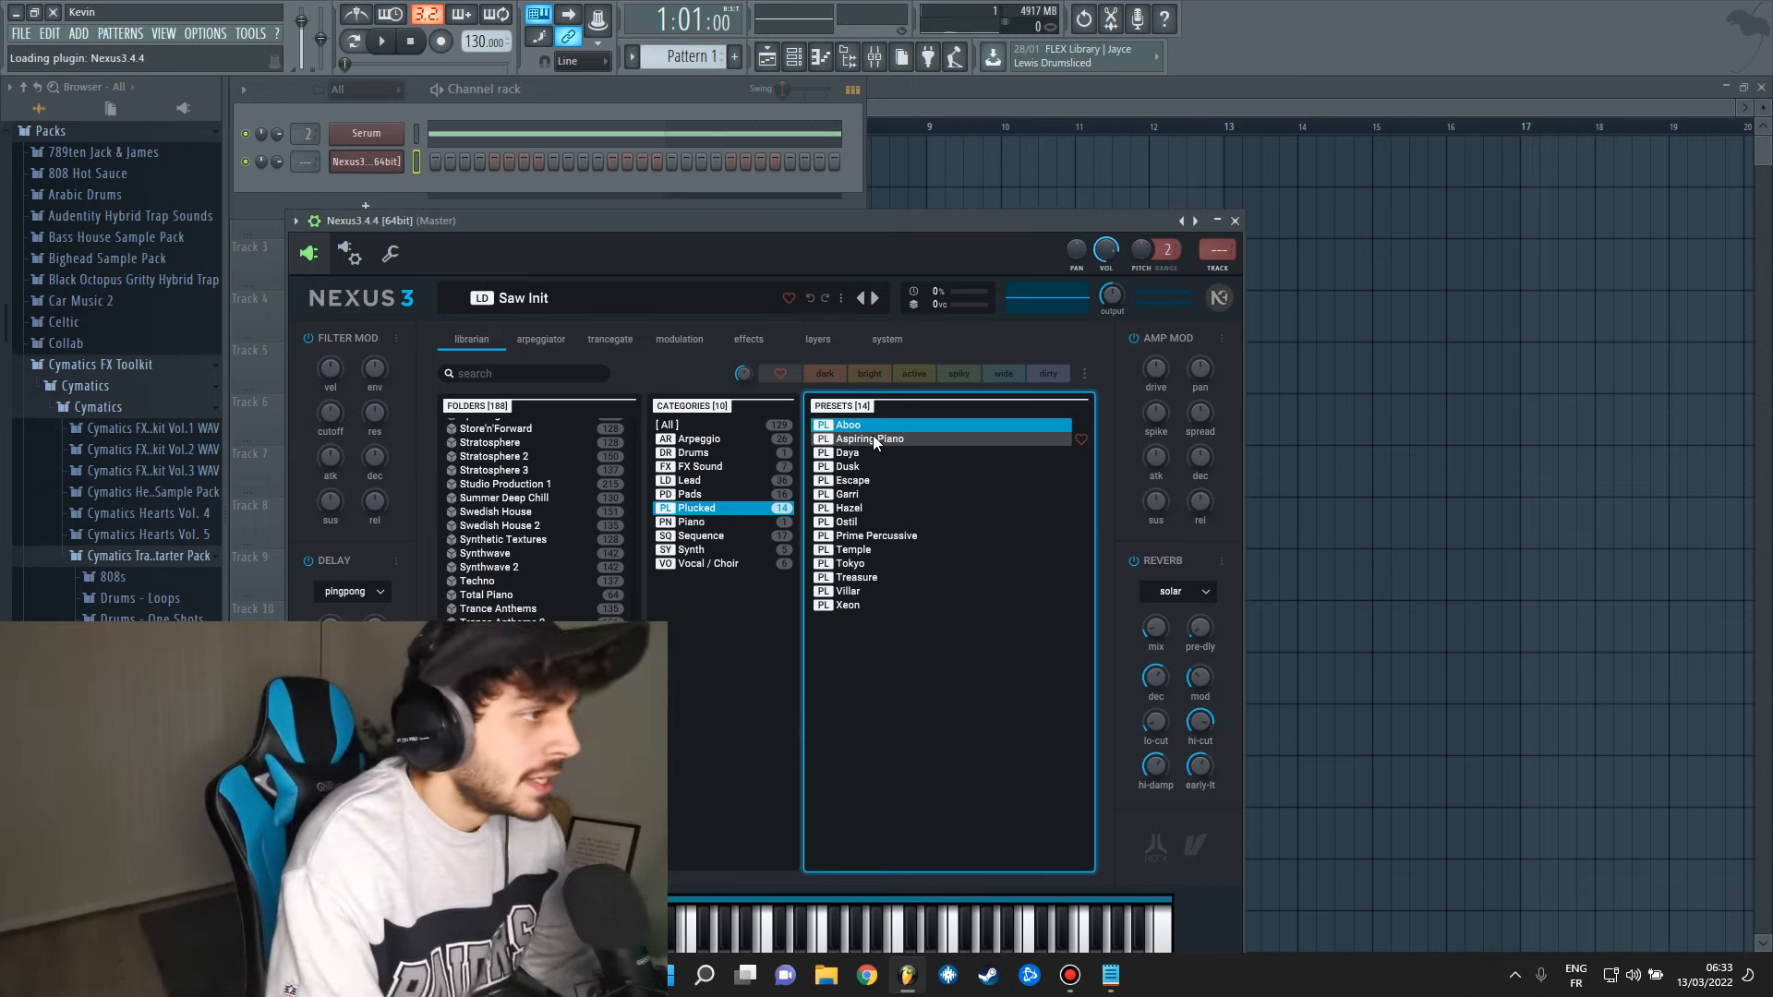
left_click(873, 439)
left_click(861, 453)
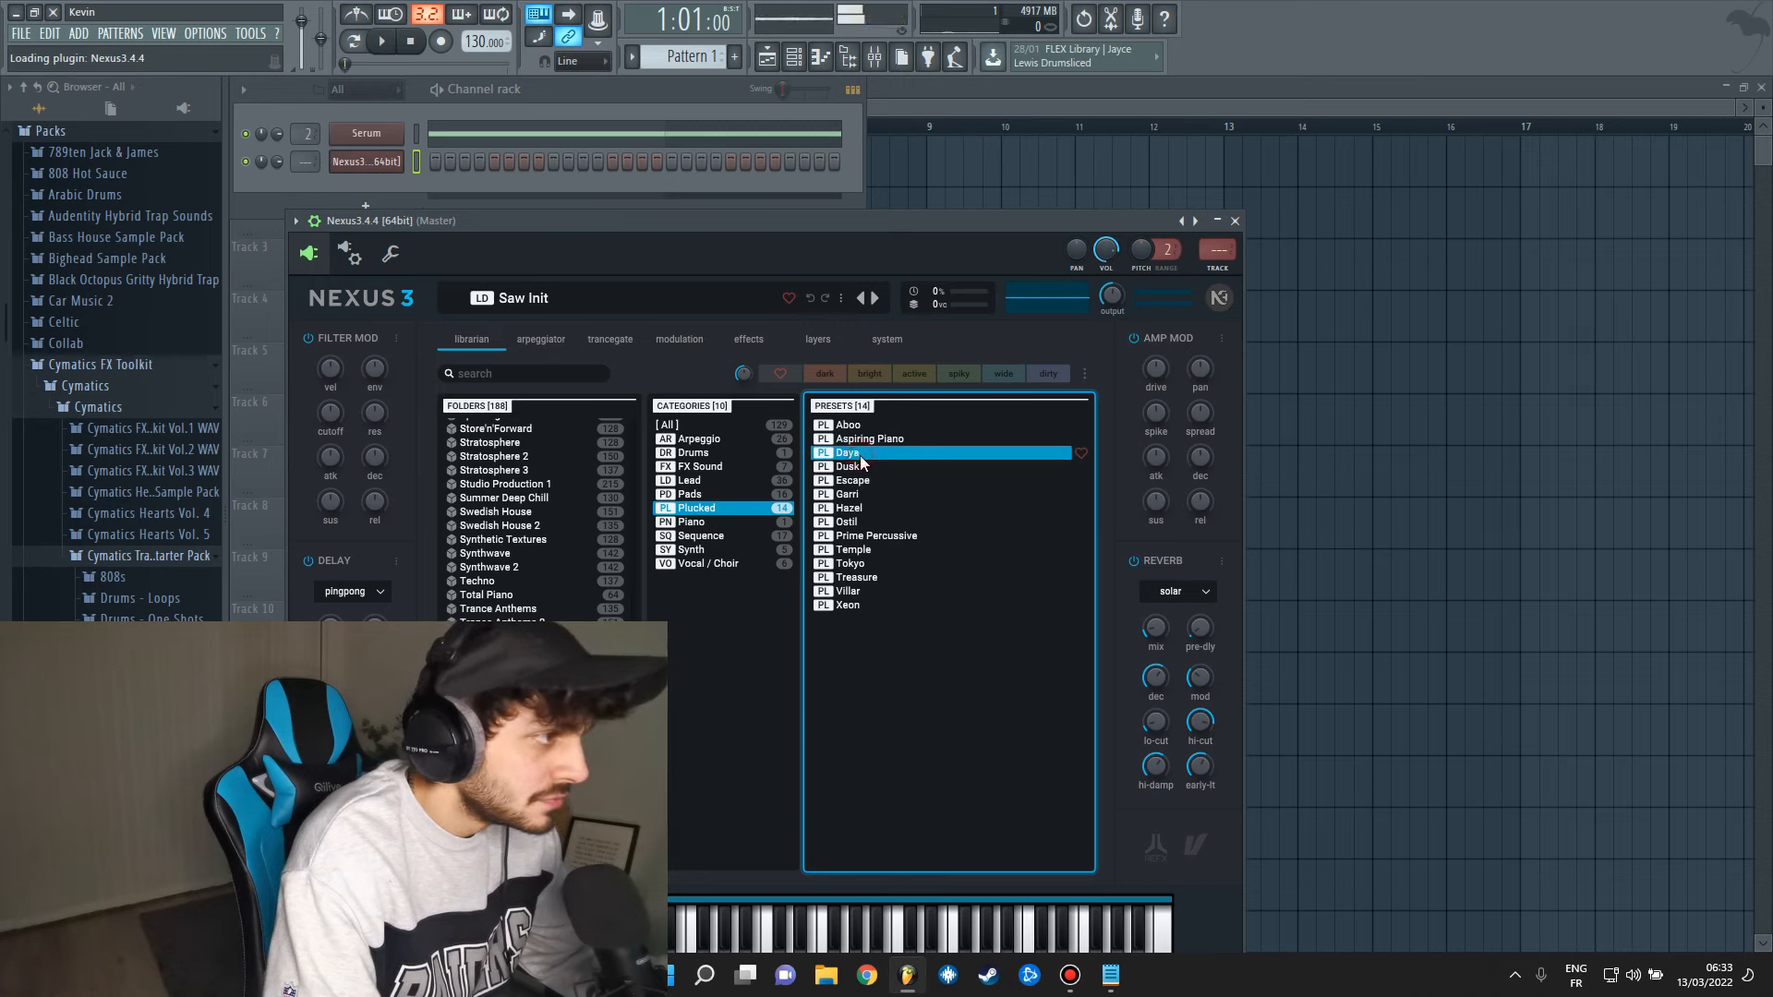
left_click(858, 466)
left_click(862, 480)
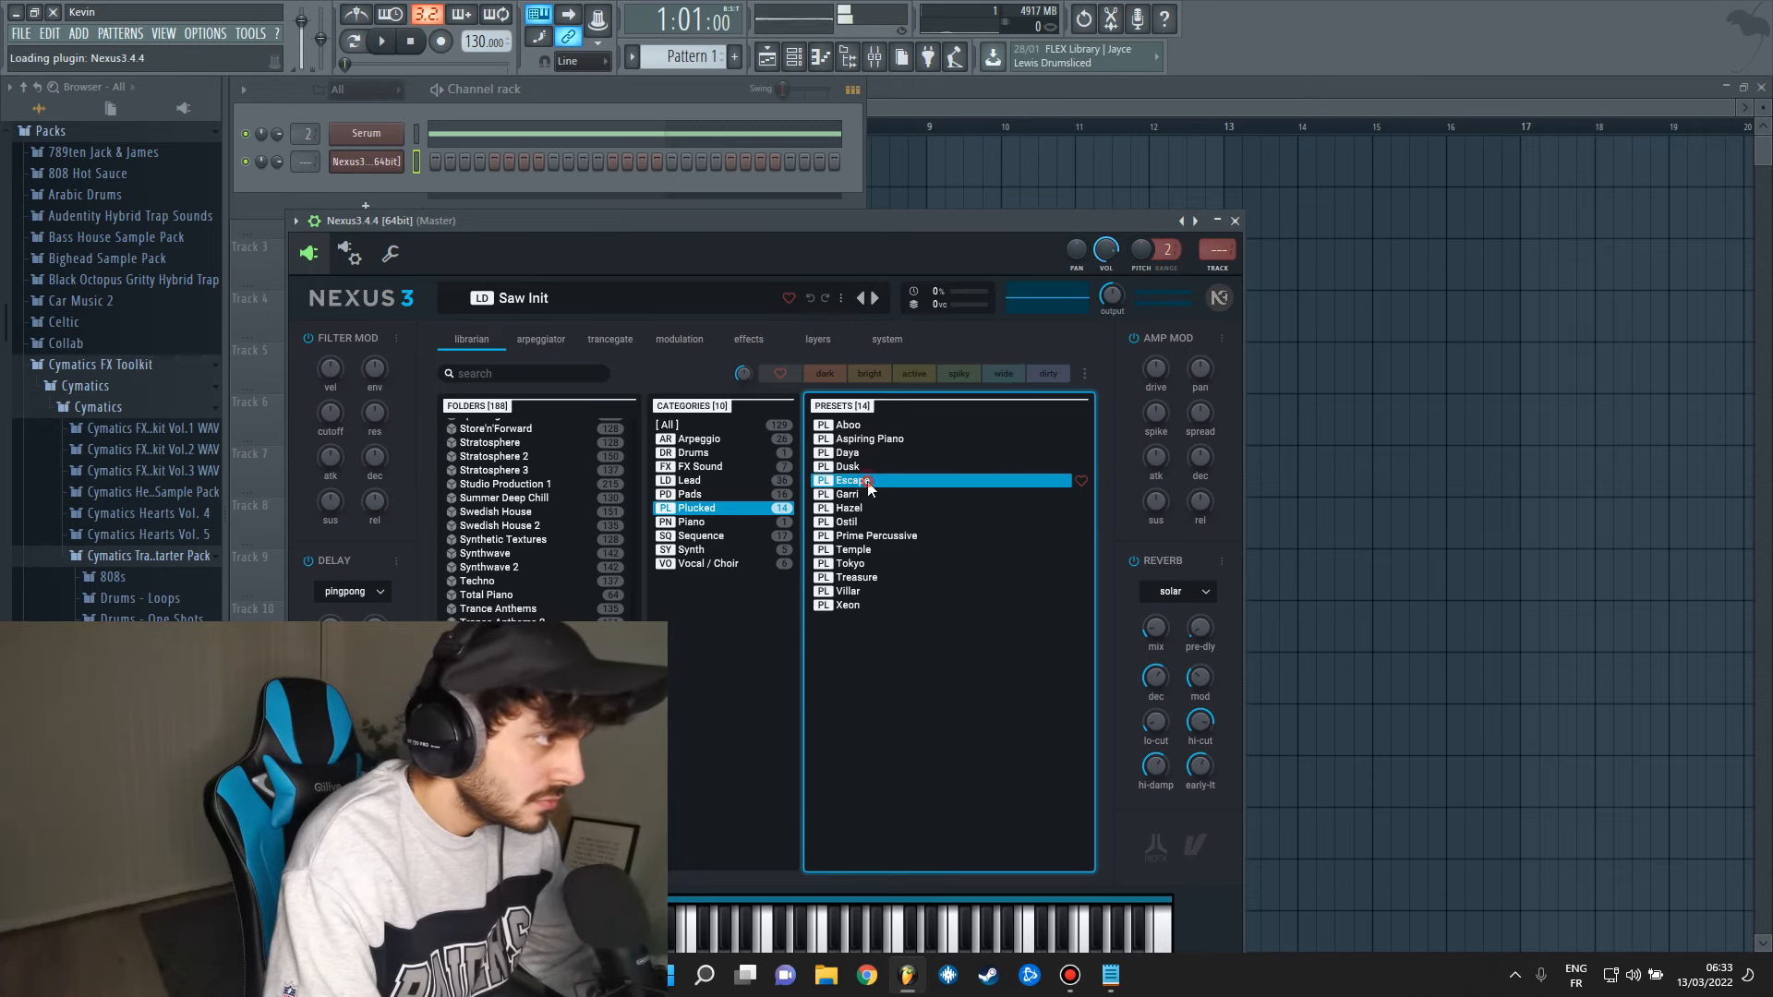
left_click(858, 495)
left_click(859, 471)
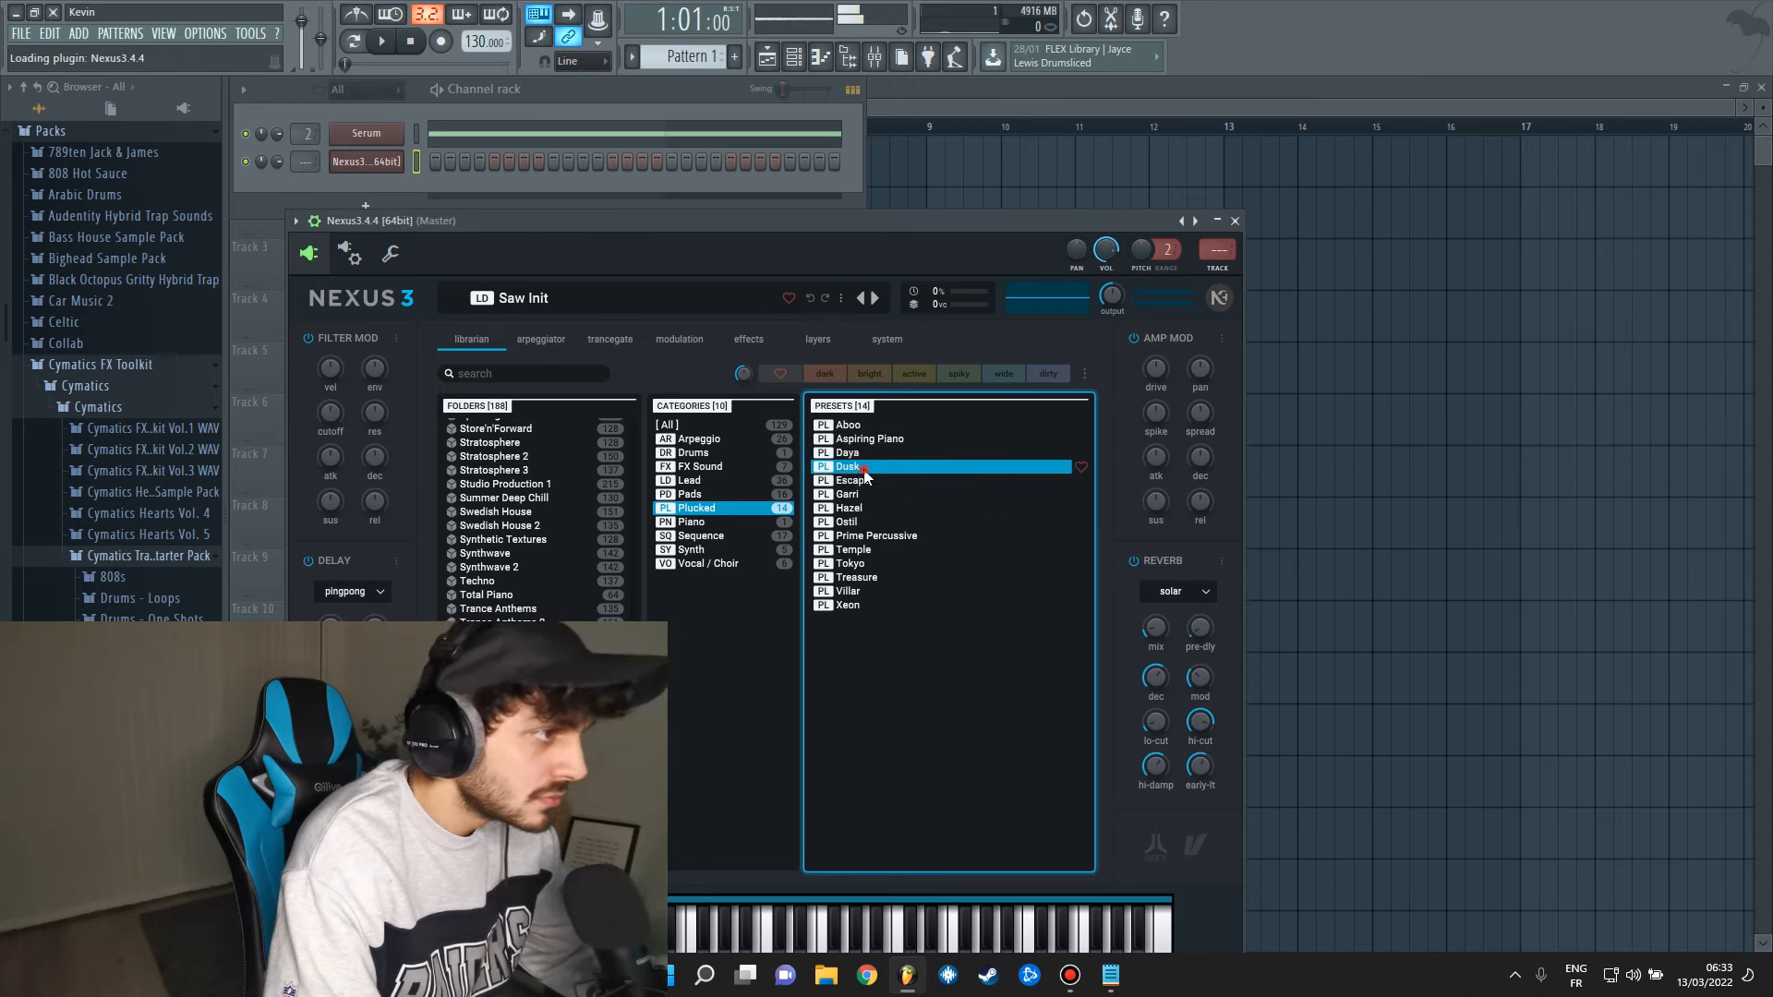
double_click(865, 472)
Route Nexus to mixer insert 3 and add Fruity parametric EQ 2, cutting the lows and pulling down the band 7 high shelf.
left_click(1220, 269)
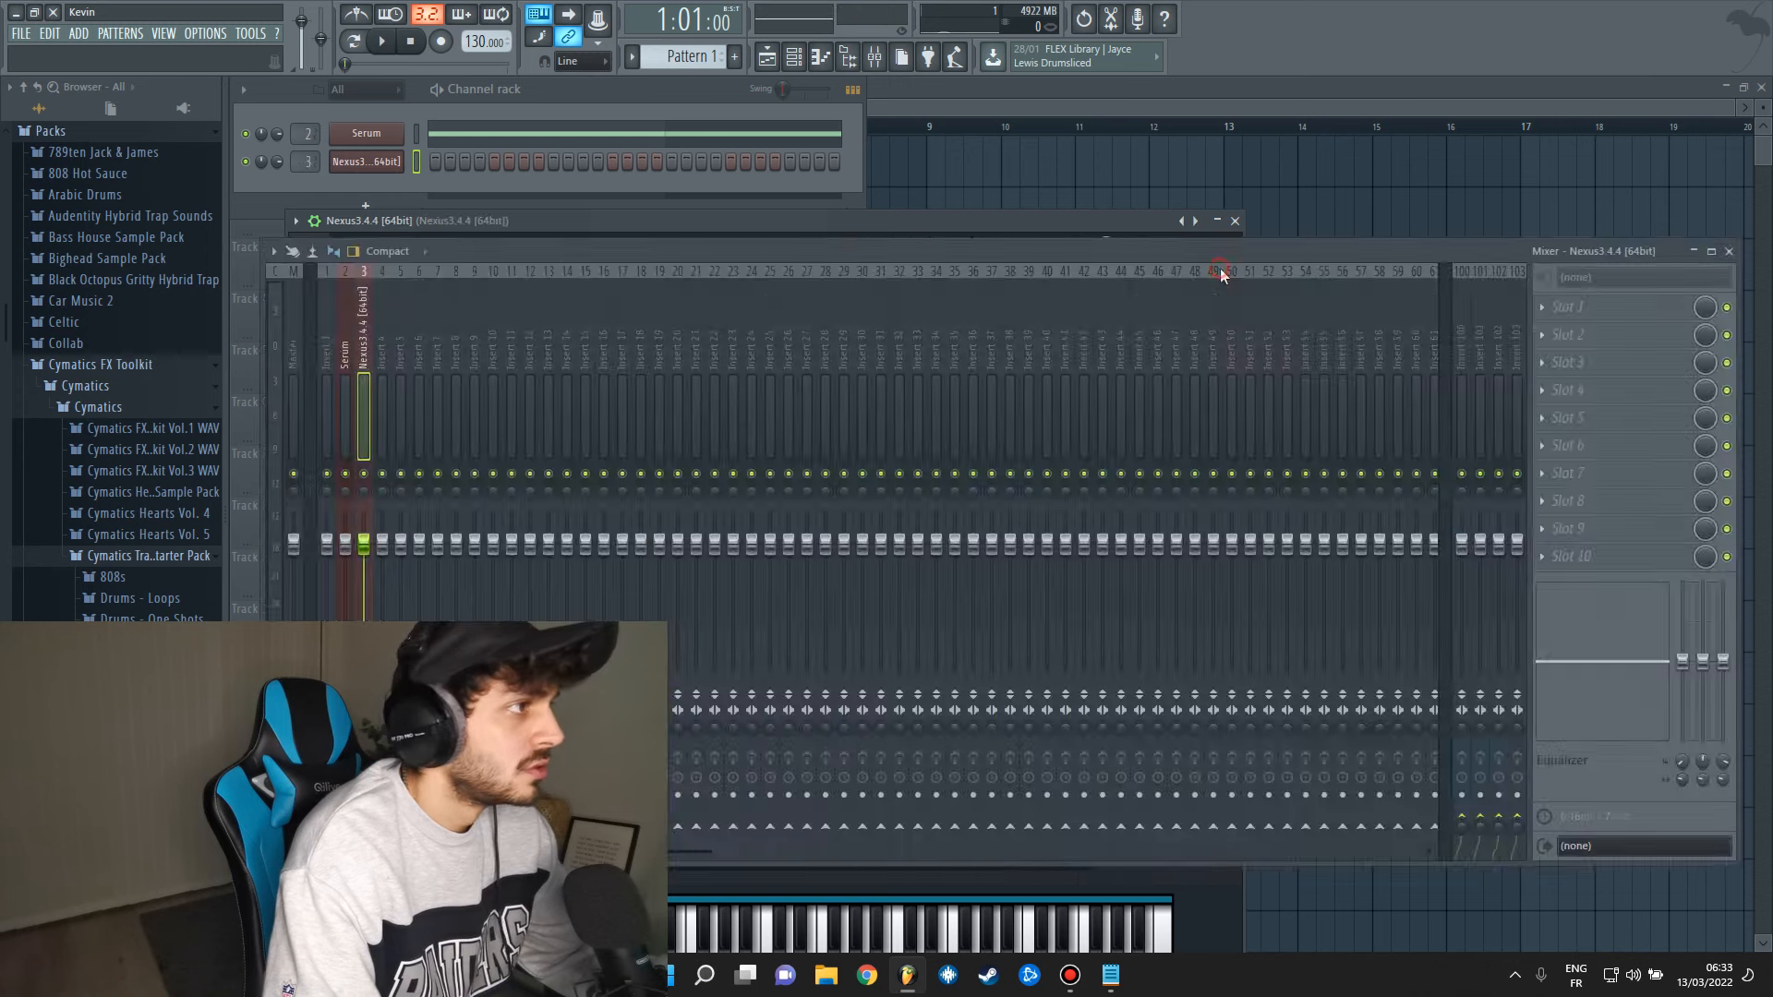
left_click(1567, 307)
left_click(1515, 423)
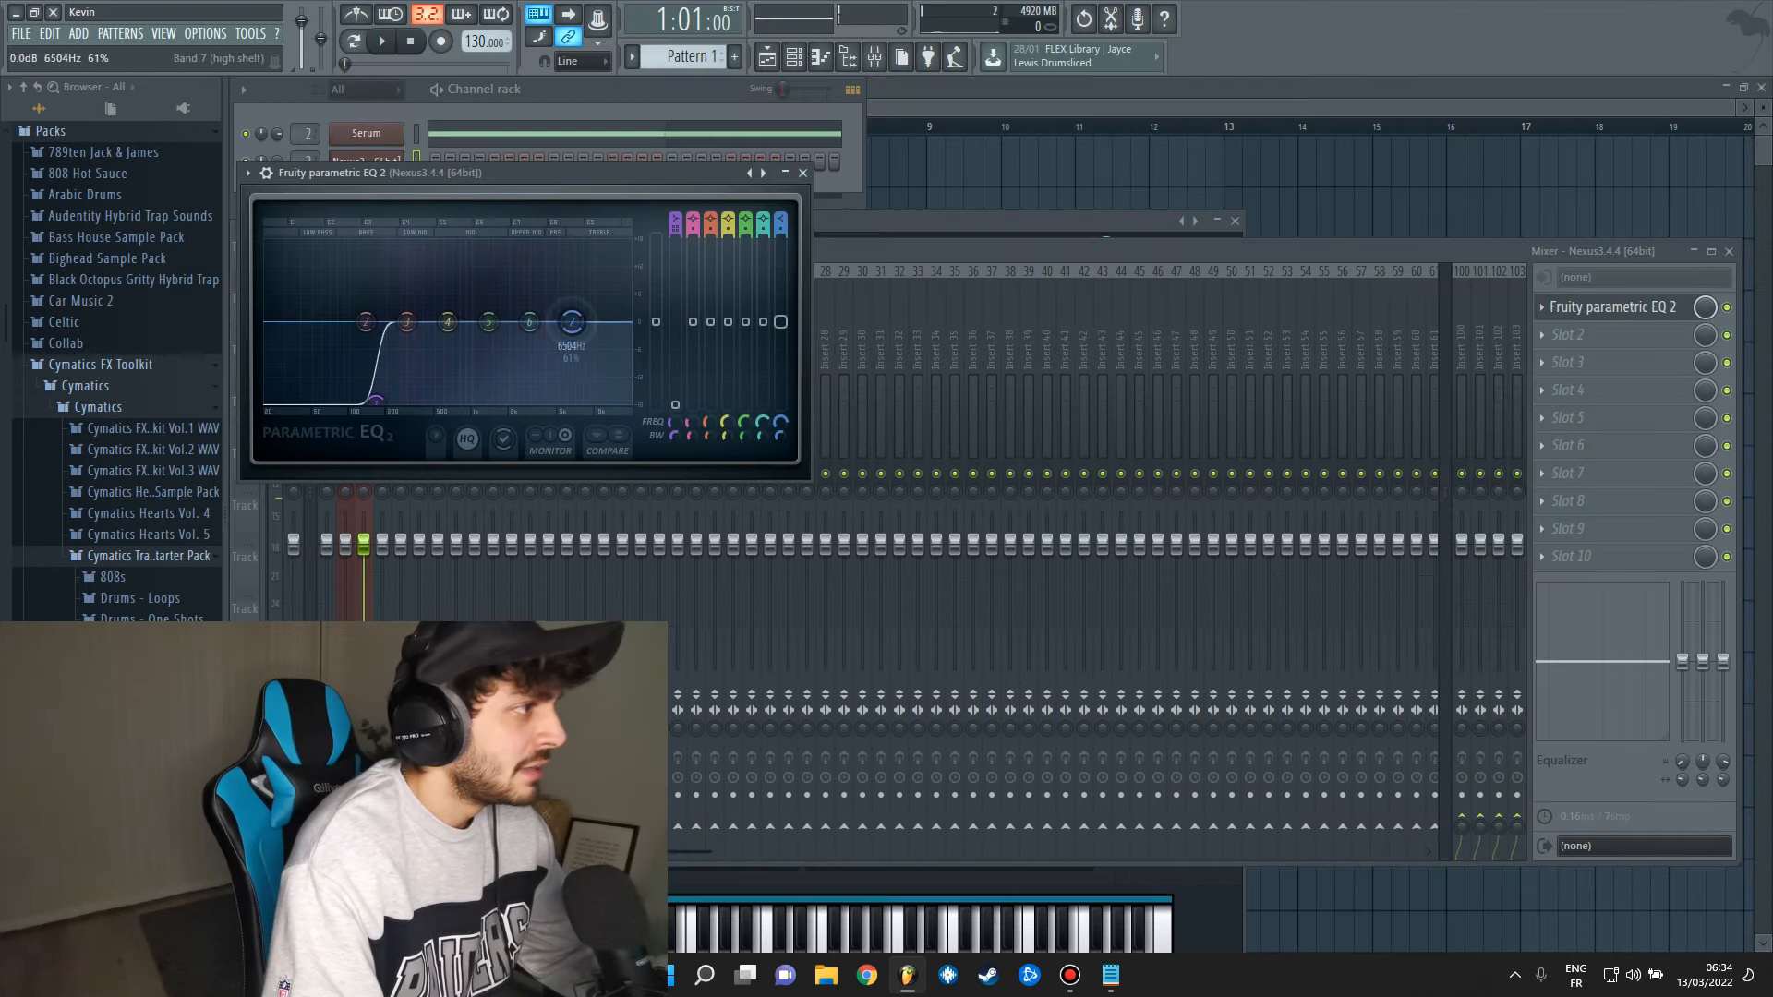
left_click_drag(572, 321, 572, 399)
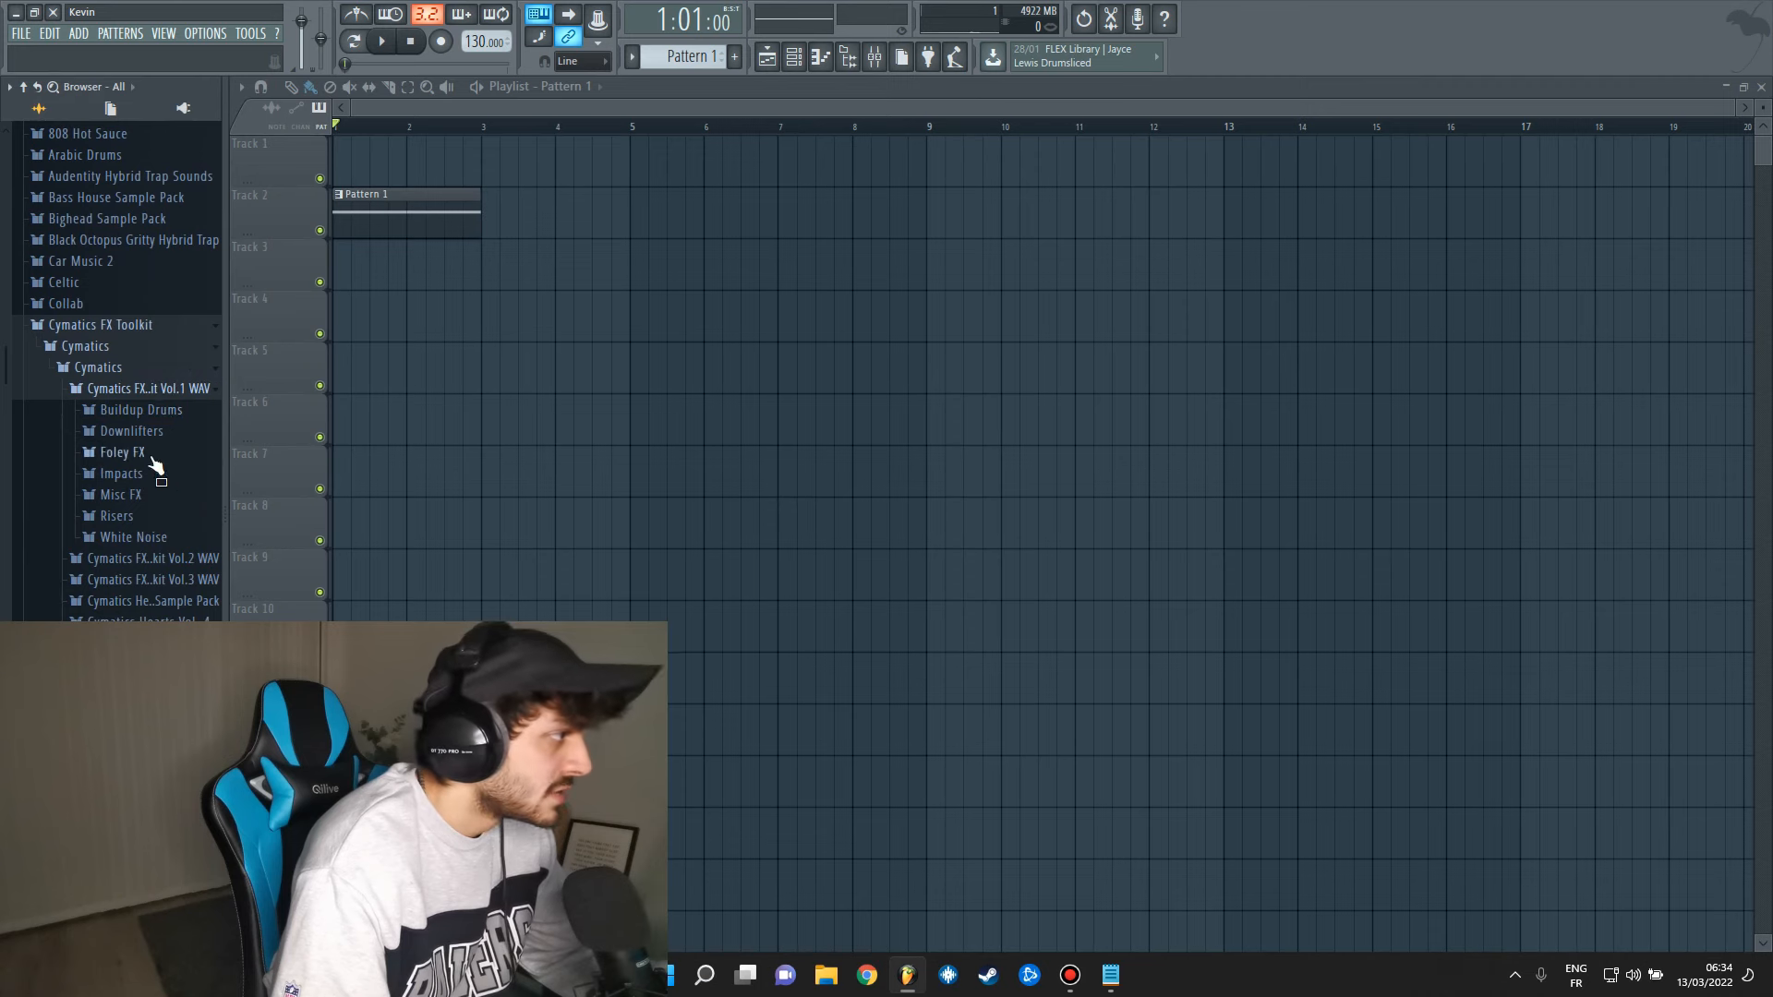
Audition impacts from the Cymatics FX toolkit Vol.1 and place Cymatics - Impact 51 at the start of Track 4.
left_click(120, 473)
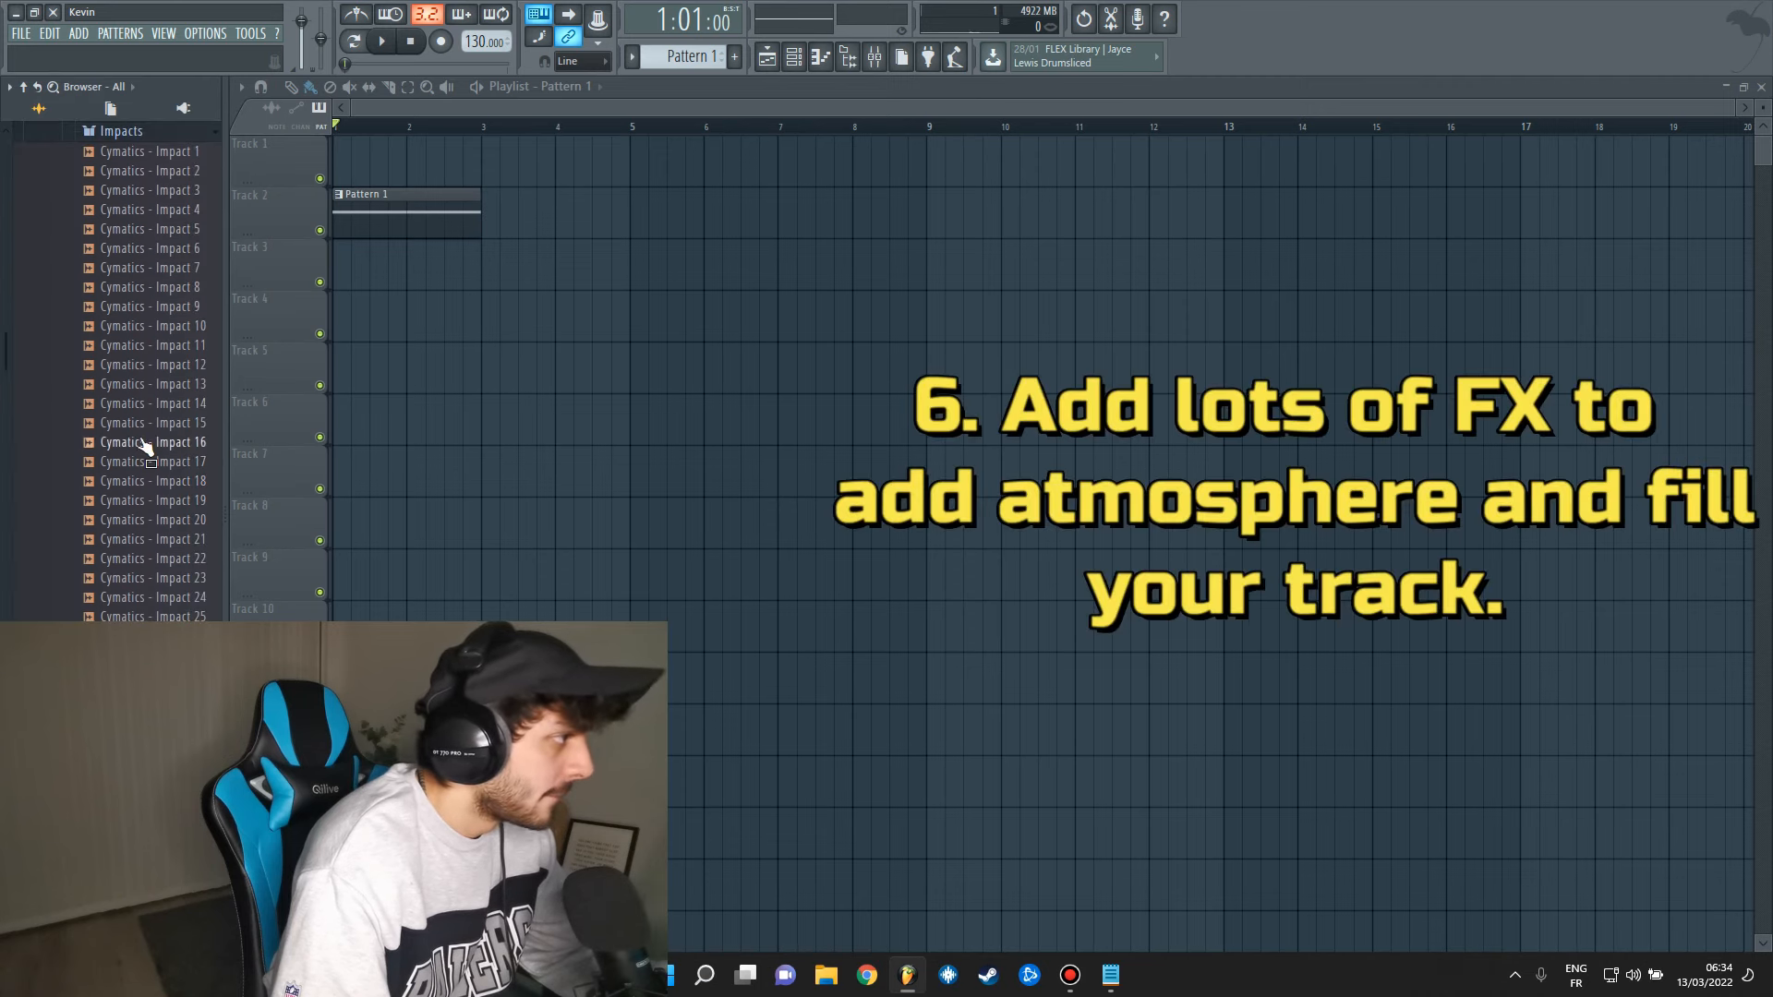
left_click(148, 442)
left_click(153, 540)
left_click(152, 695)
scroll(152, 720, "down", 6)
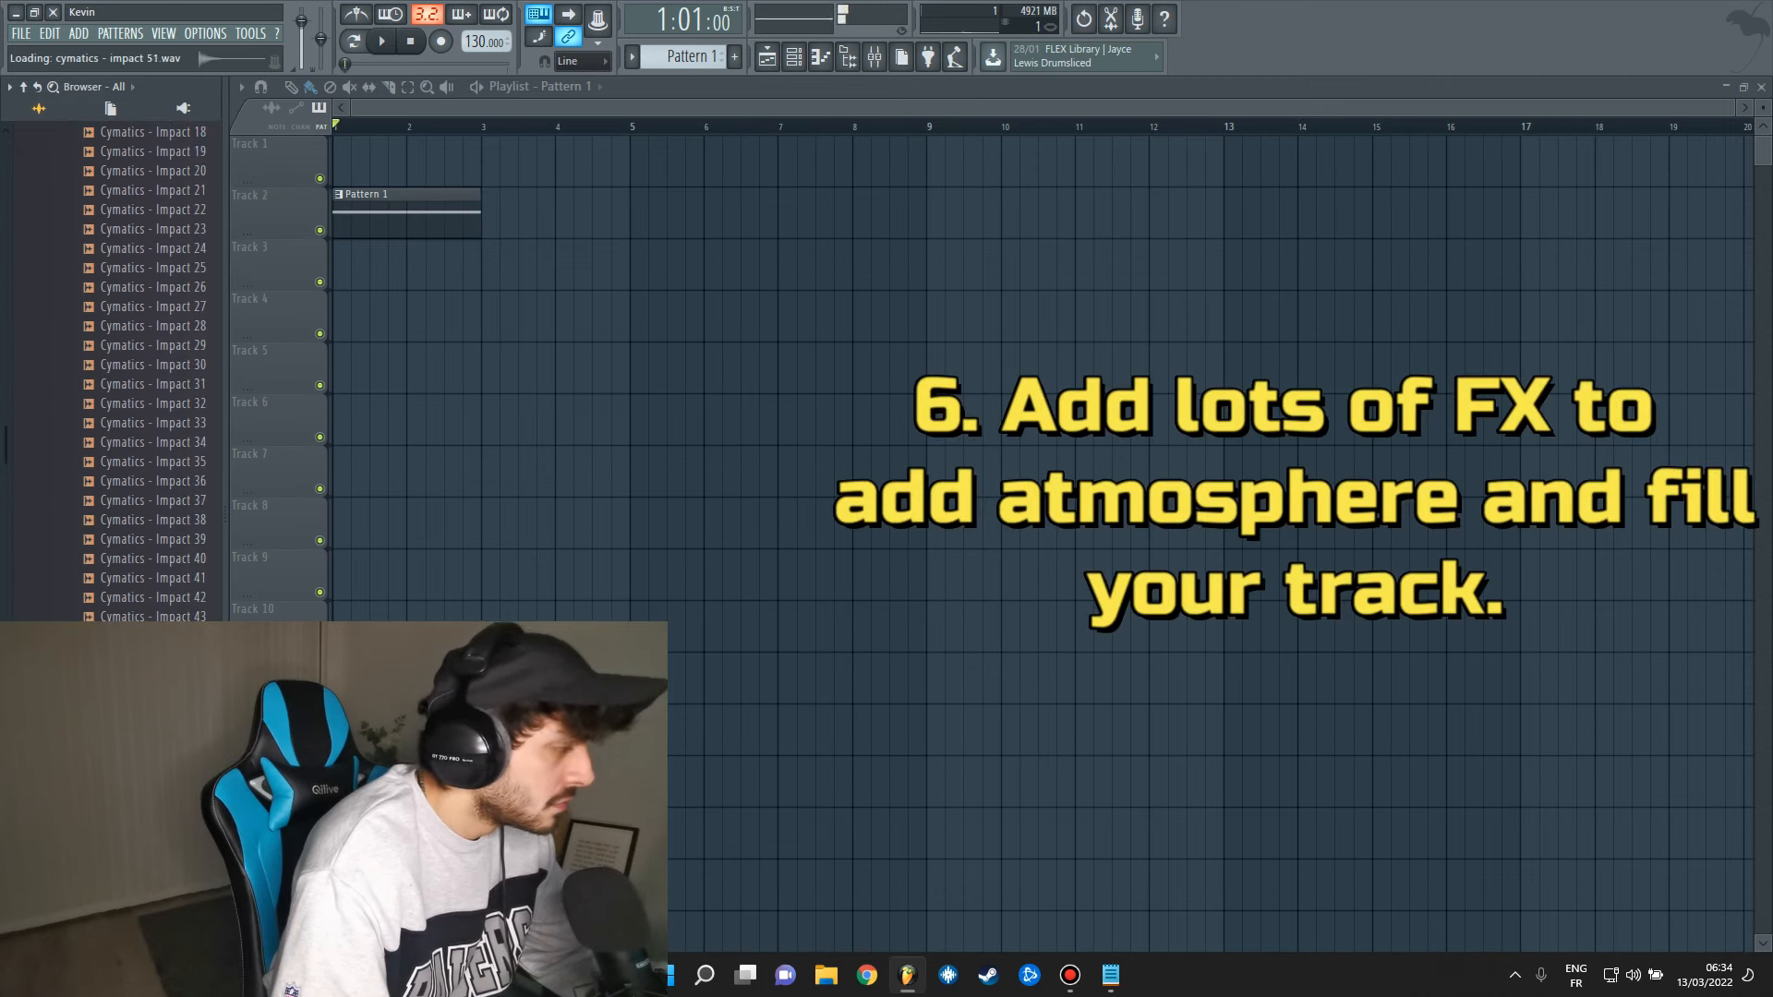
left_click_drag(152, 772, 419, 314)
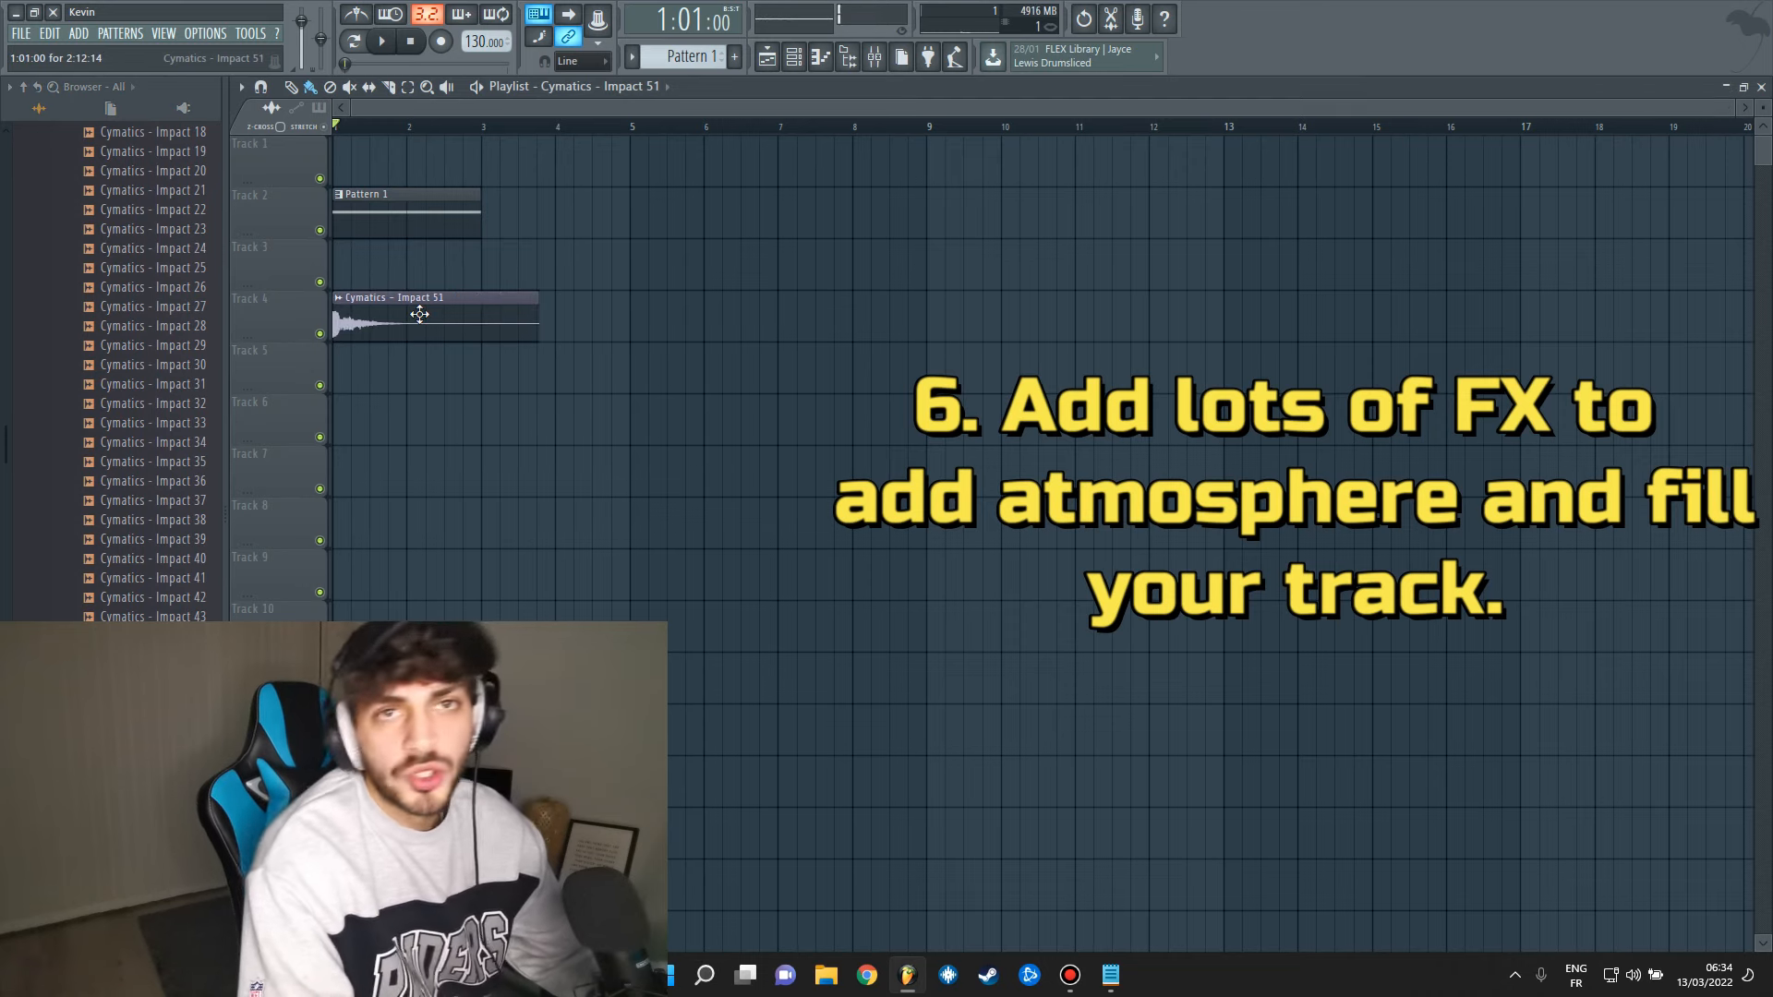
Route the Impact 51 sample to mixer insert 4 and add Fruity parametric EQ 2 with a band 1 low cut.
double_click(420, 314)
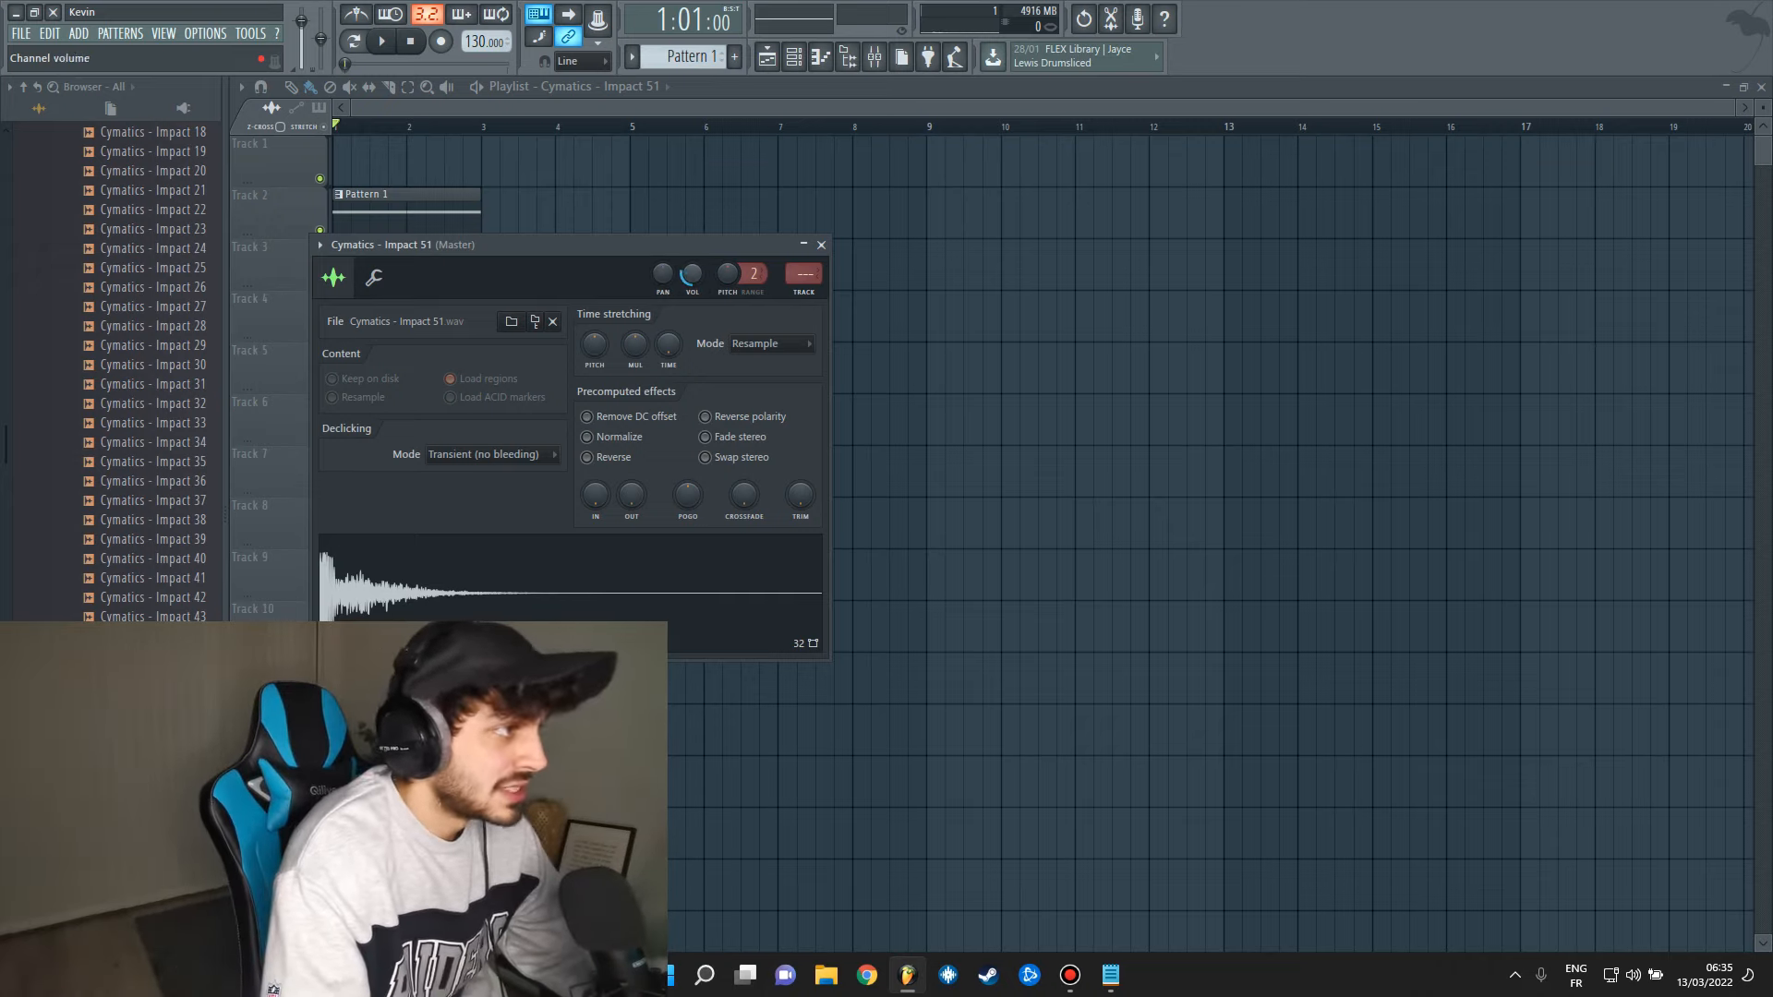
left_click(806, 293)
left_click(1561, 314)
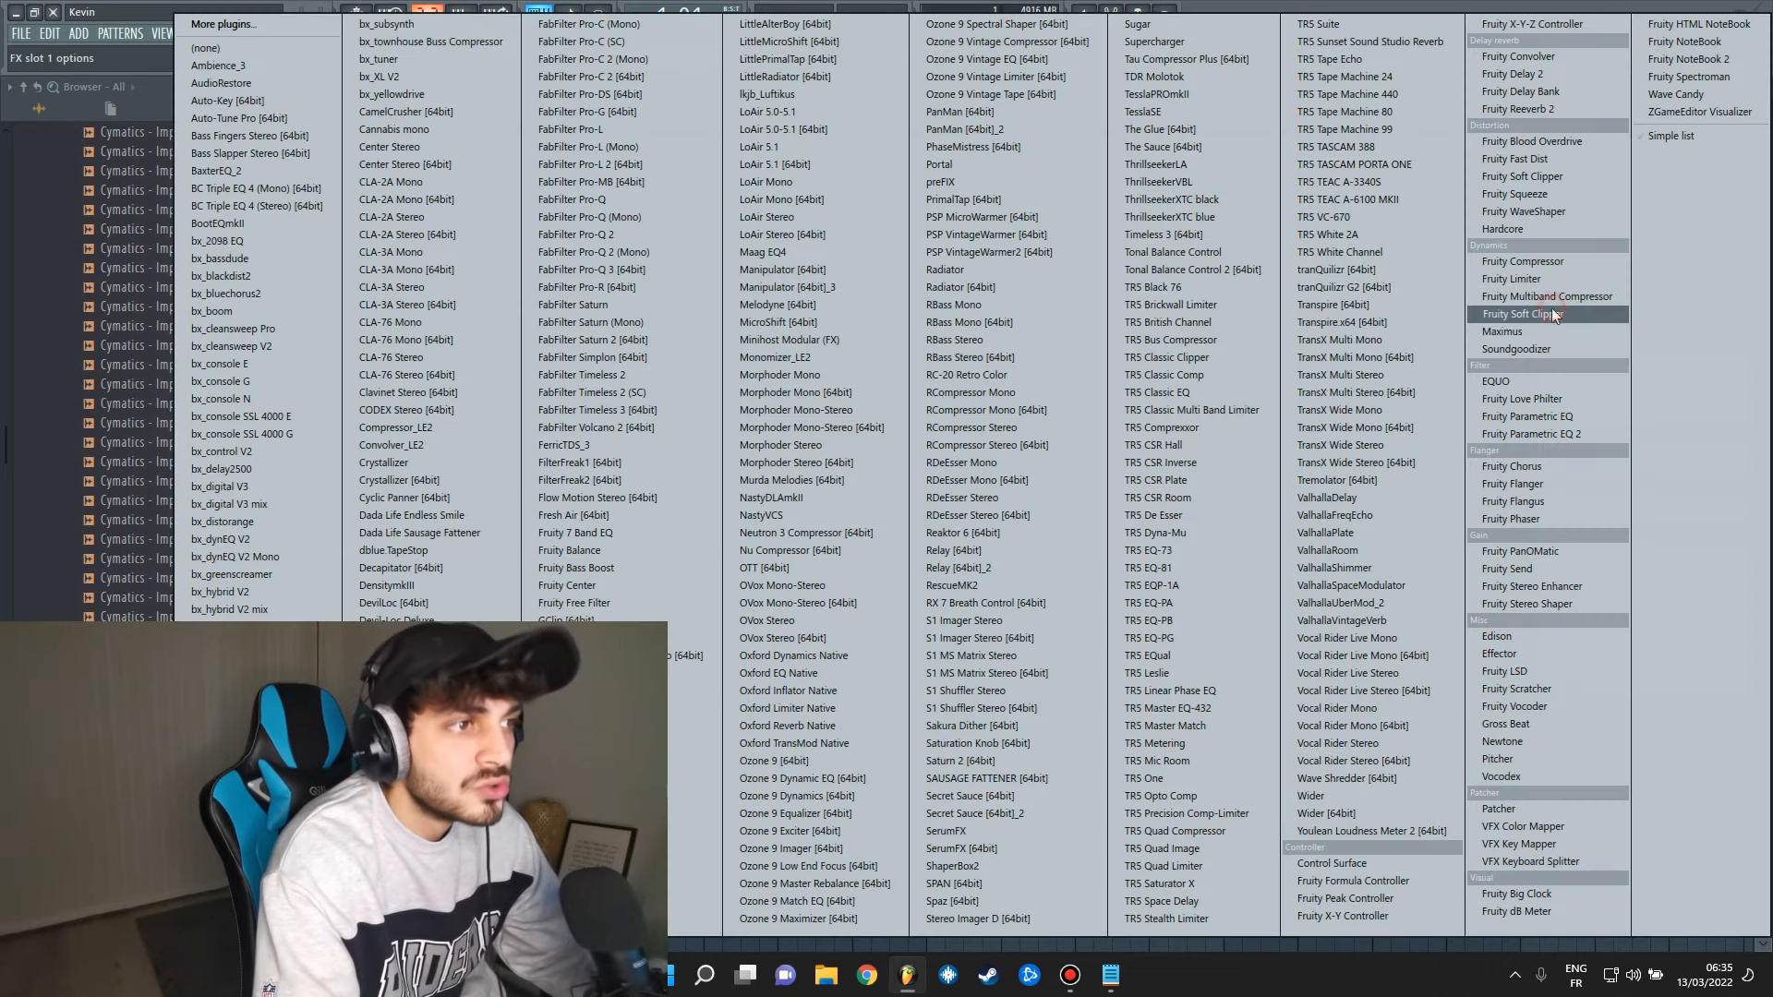
left_click(1570, 451)
left_click_drag(373, 369, 422, 450)
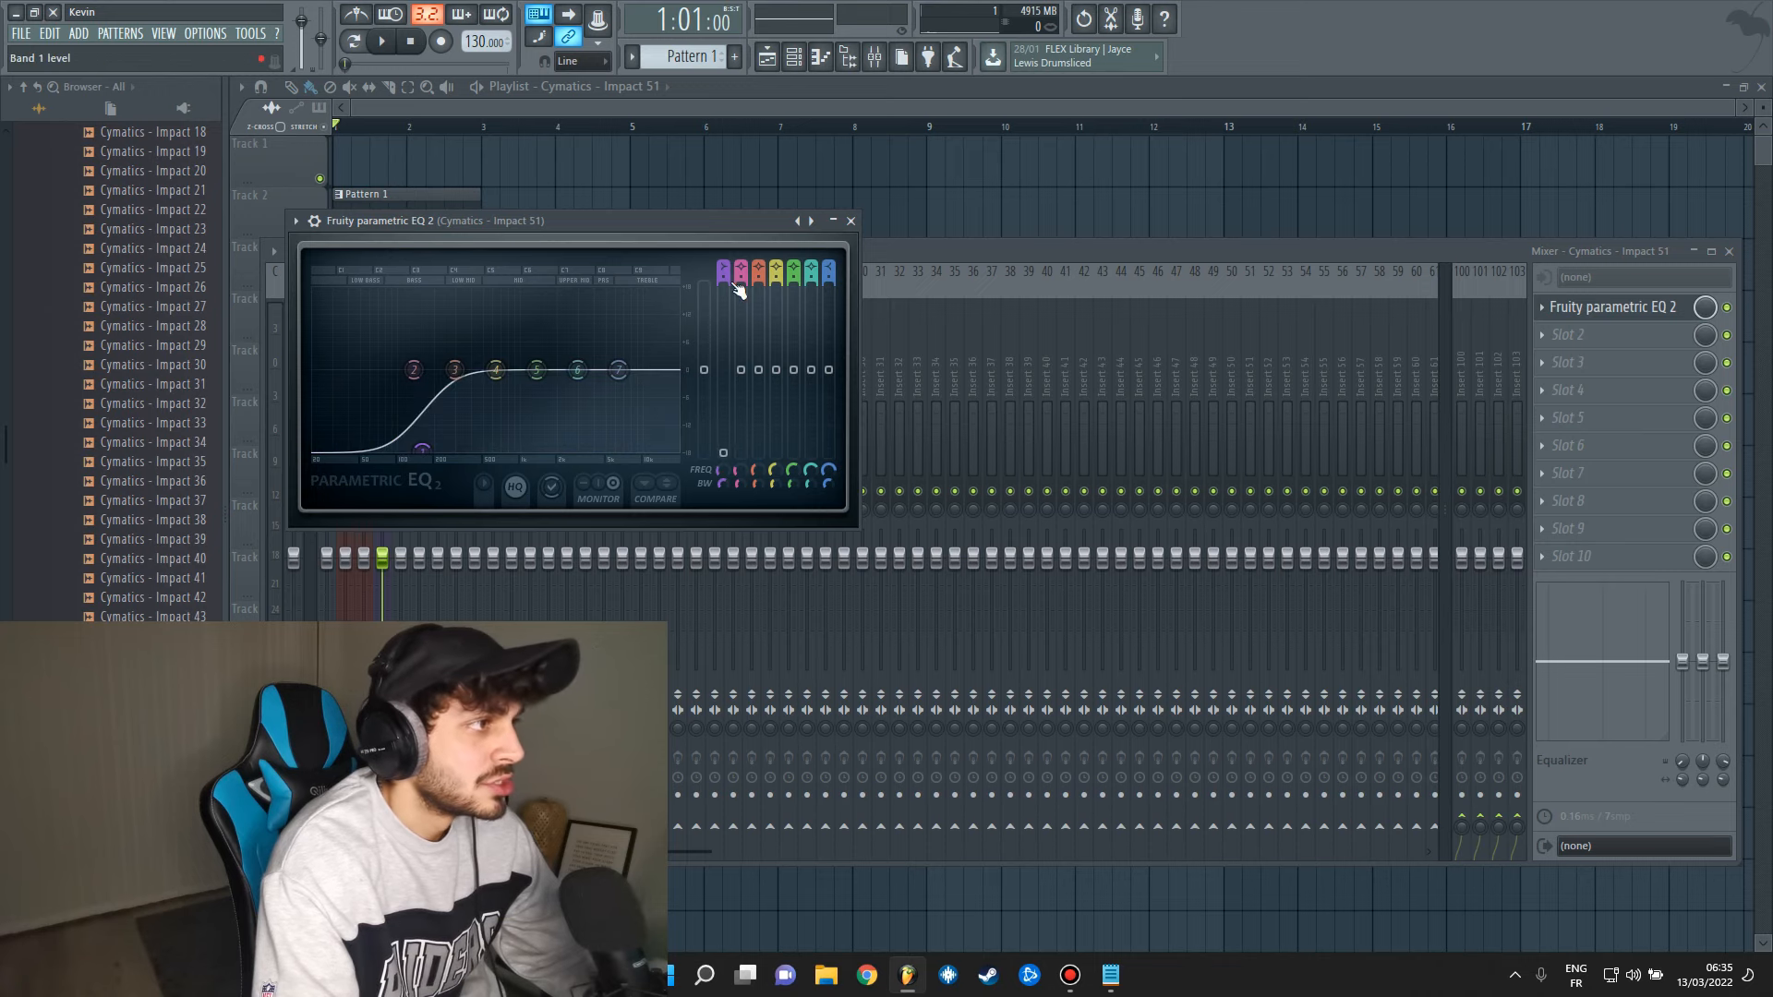
left_click_drag(723, 277, 724, 250)
left_click(852, 222)
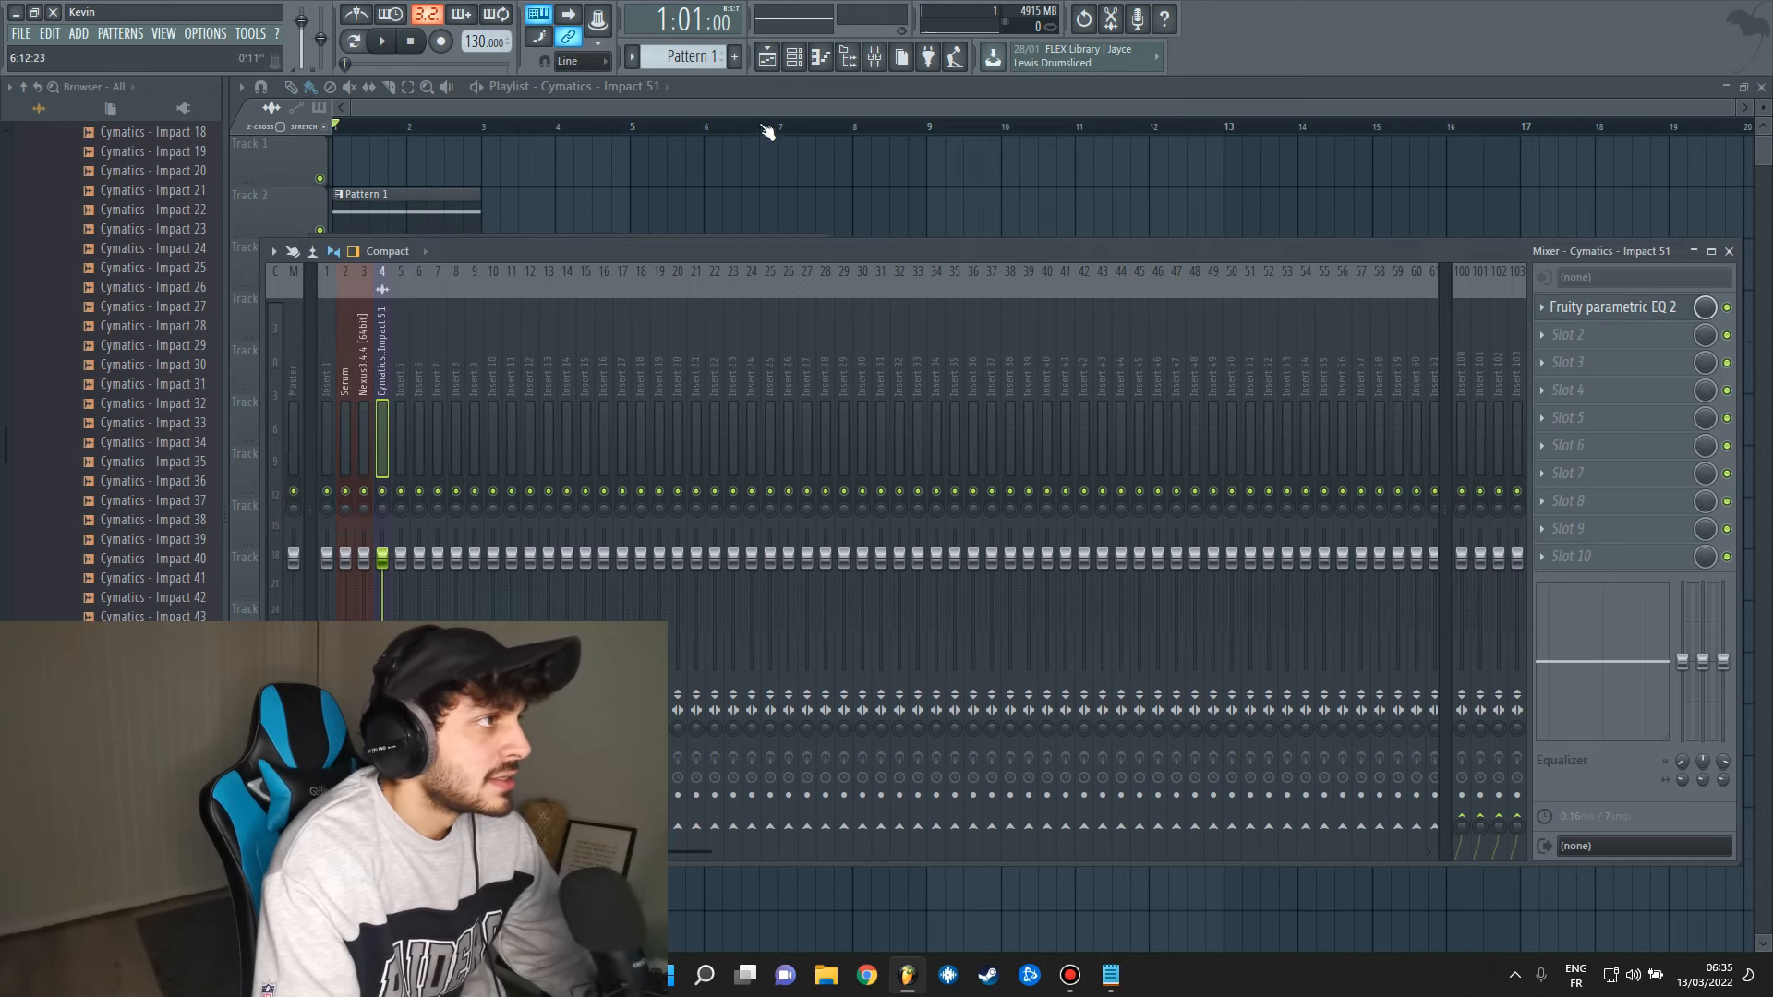
Play back the arrangement and check the Impact 51 sample's channel volume.
left_click(765, 113)
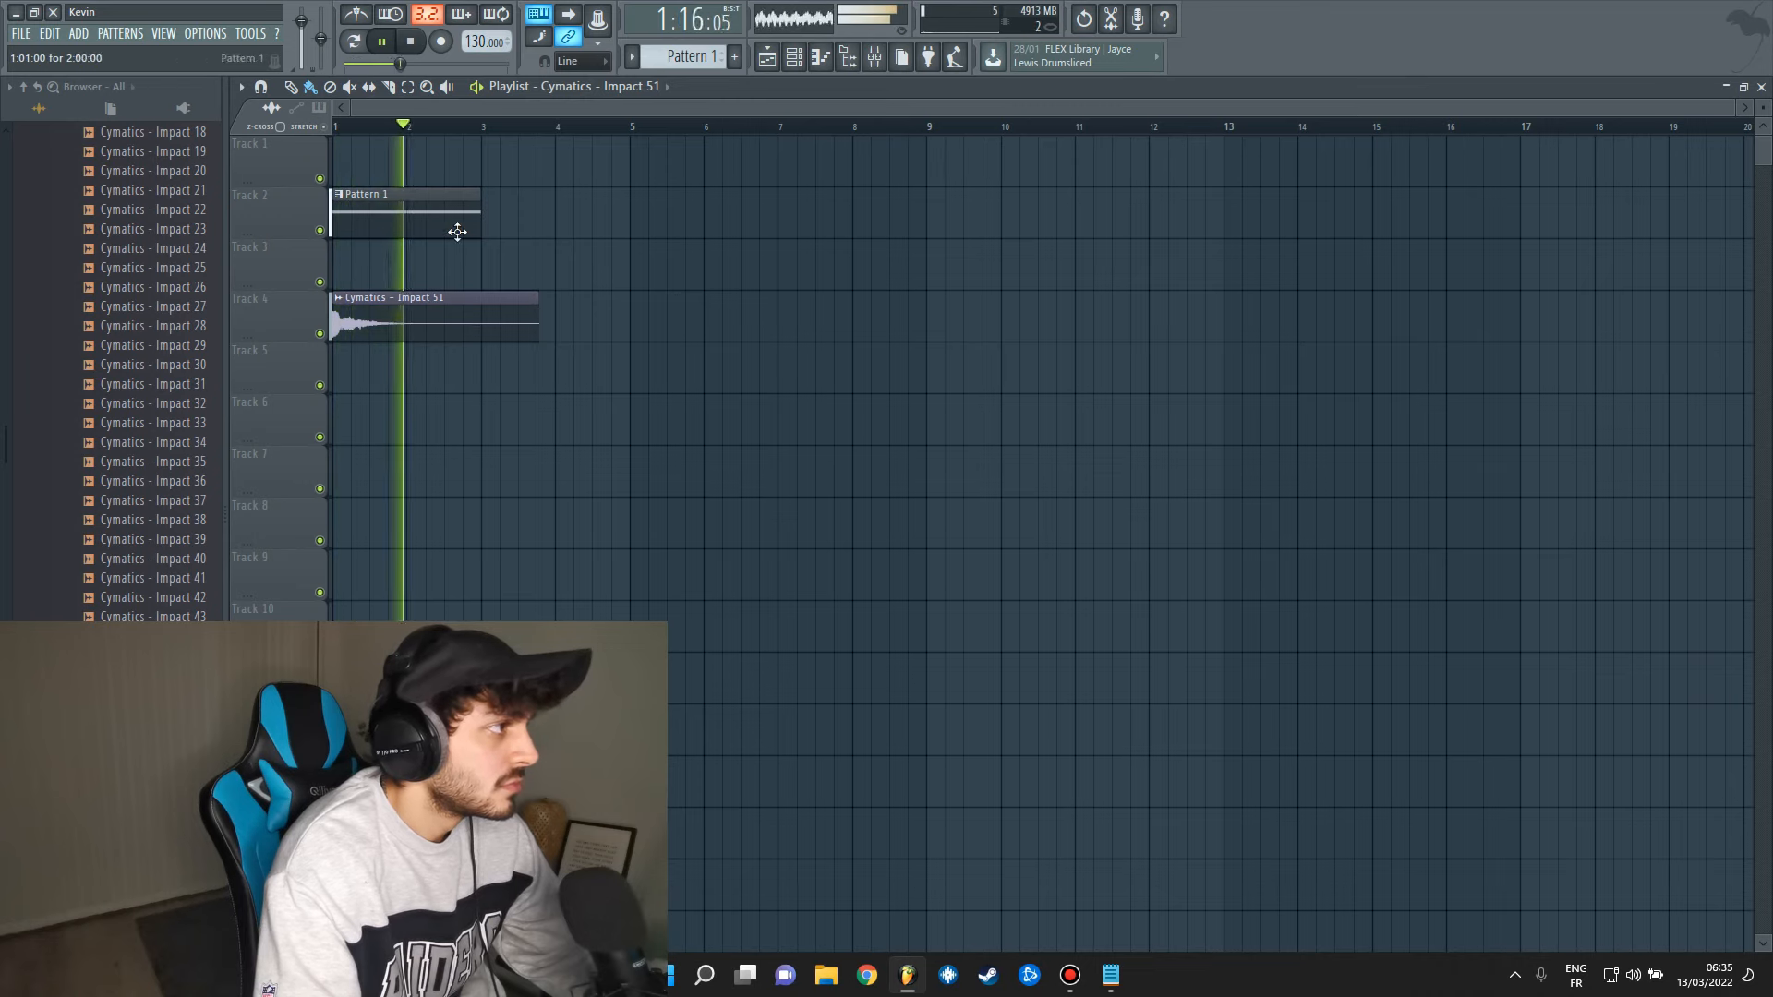
key("space")
double_click(402, 317)
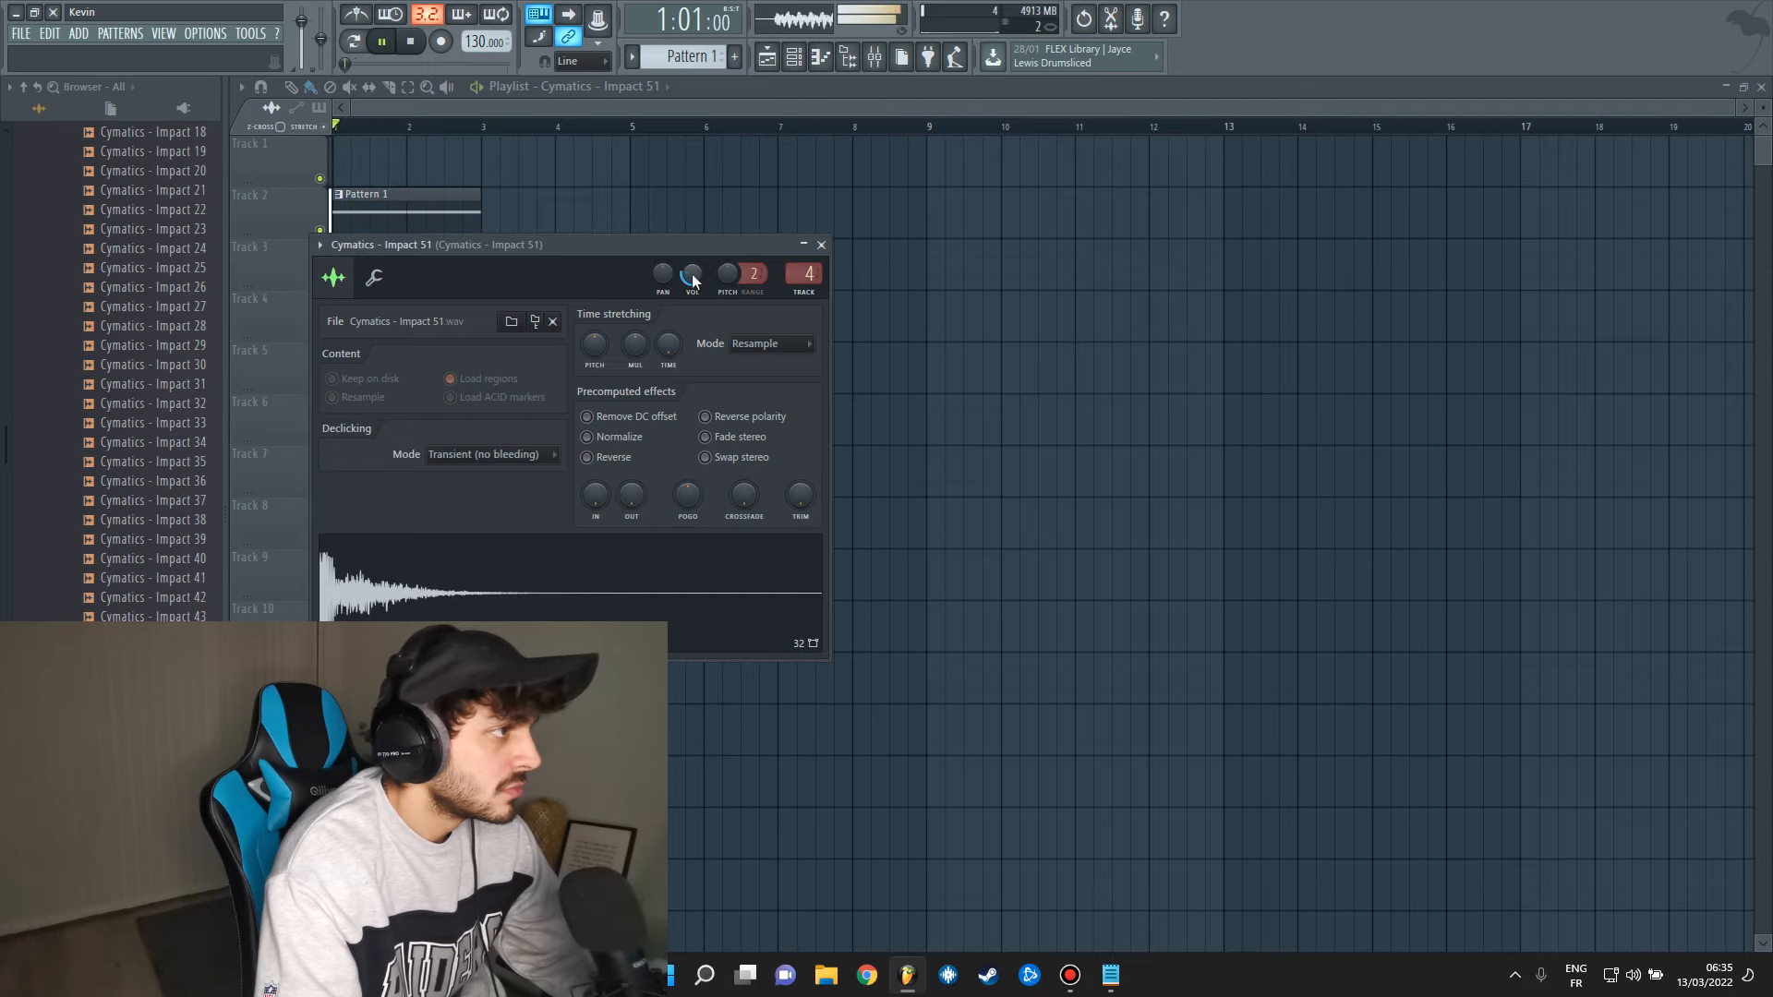
left_click(821, 247)
key("space")
Find a sample in the Downlifters folder and place Cymatics - Downlifter 22 - E 150 BPM at the start of Track 6.
scroll(185, 323, "up", 5)
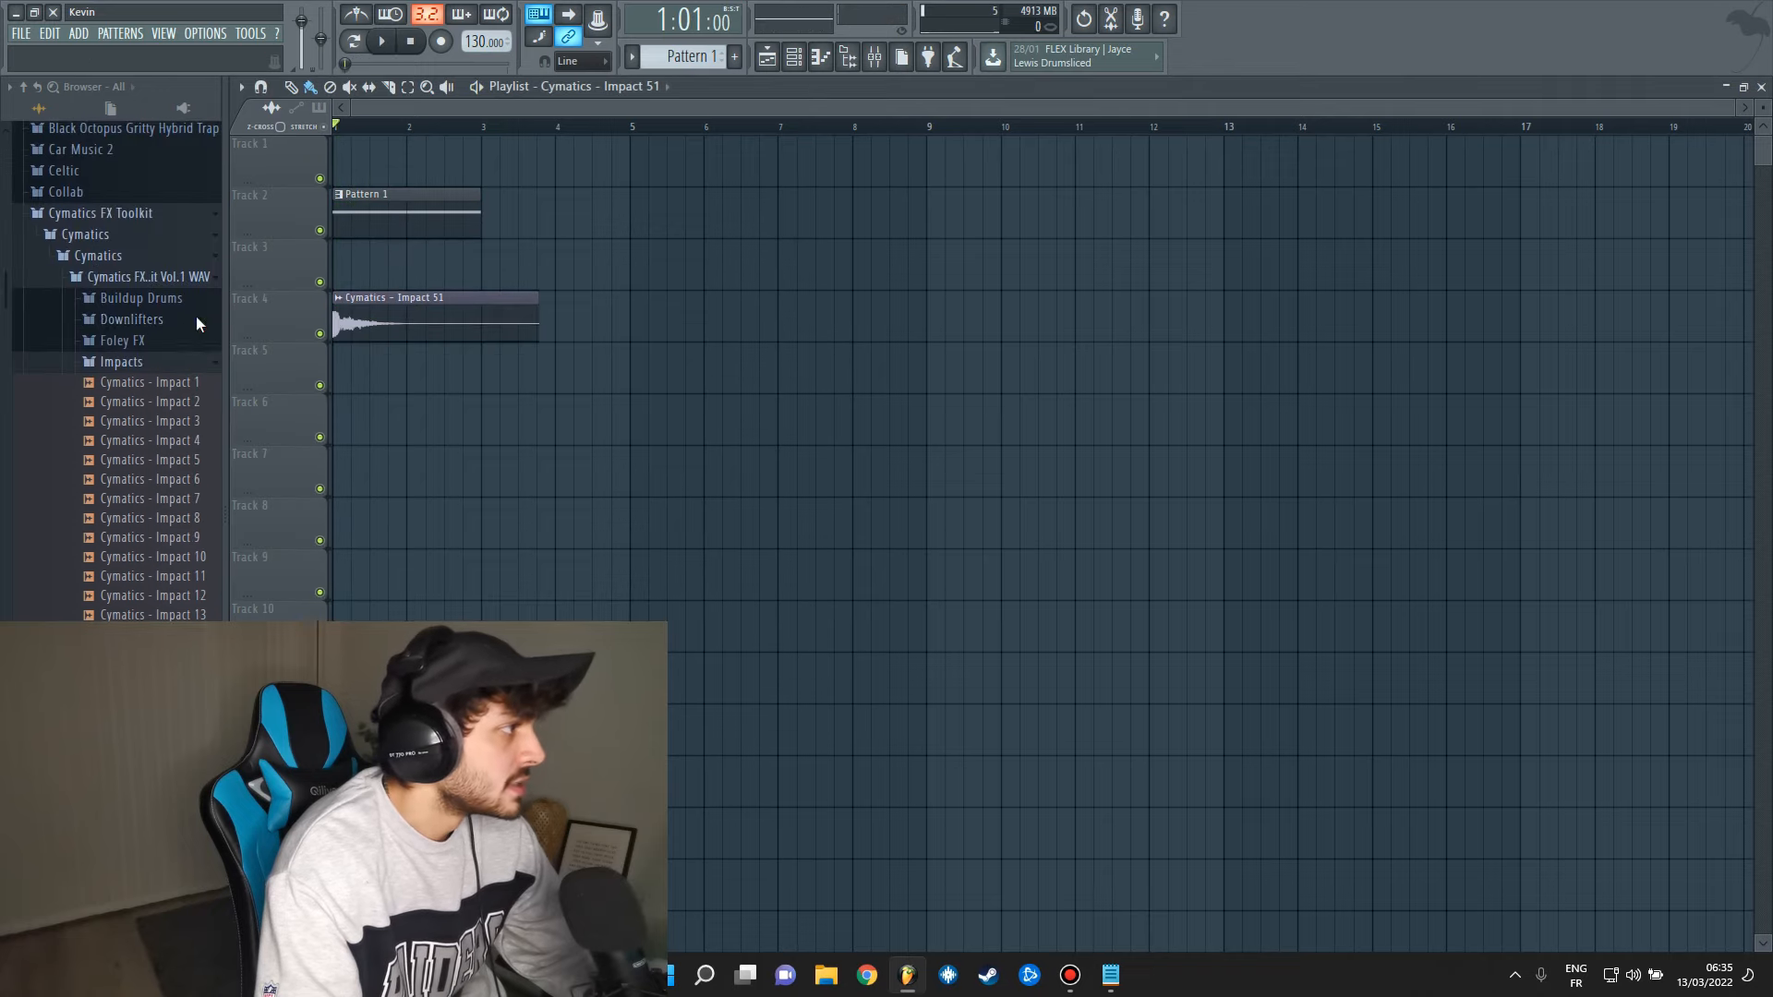
left_click(169, 369)
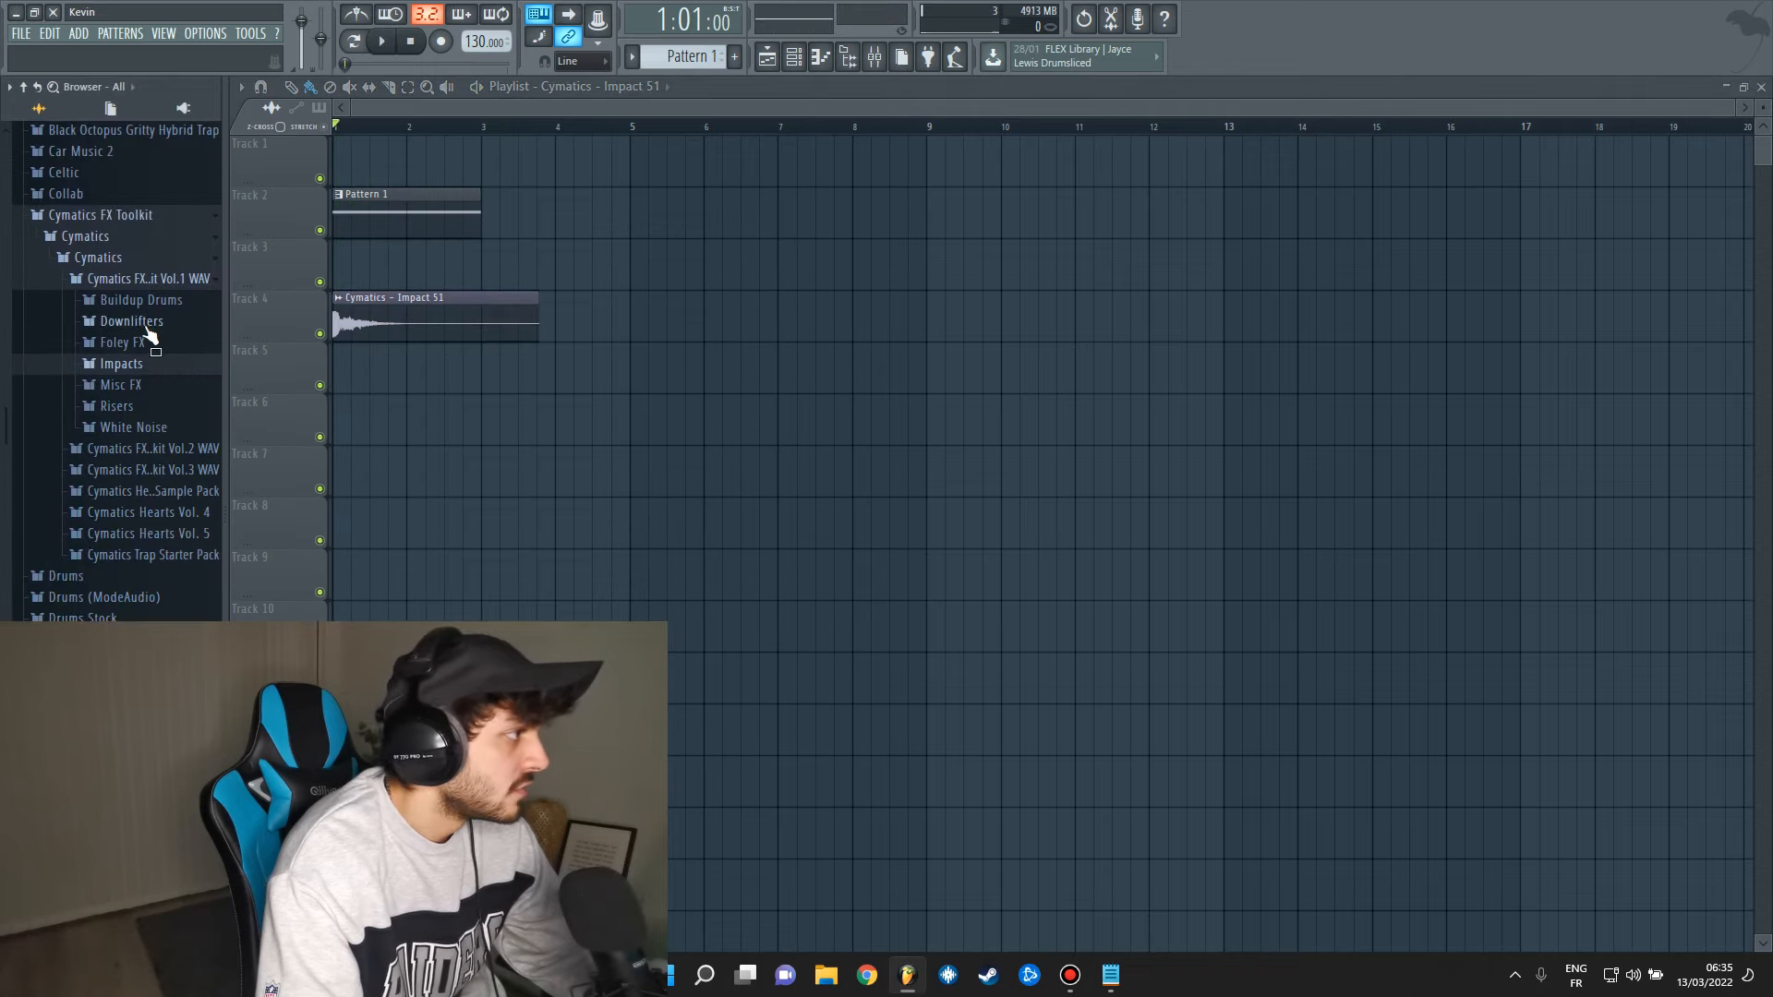
left_click(146, 325)
left_click(151, 341)
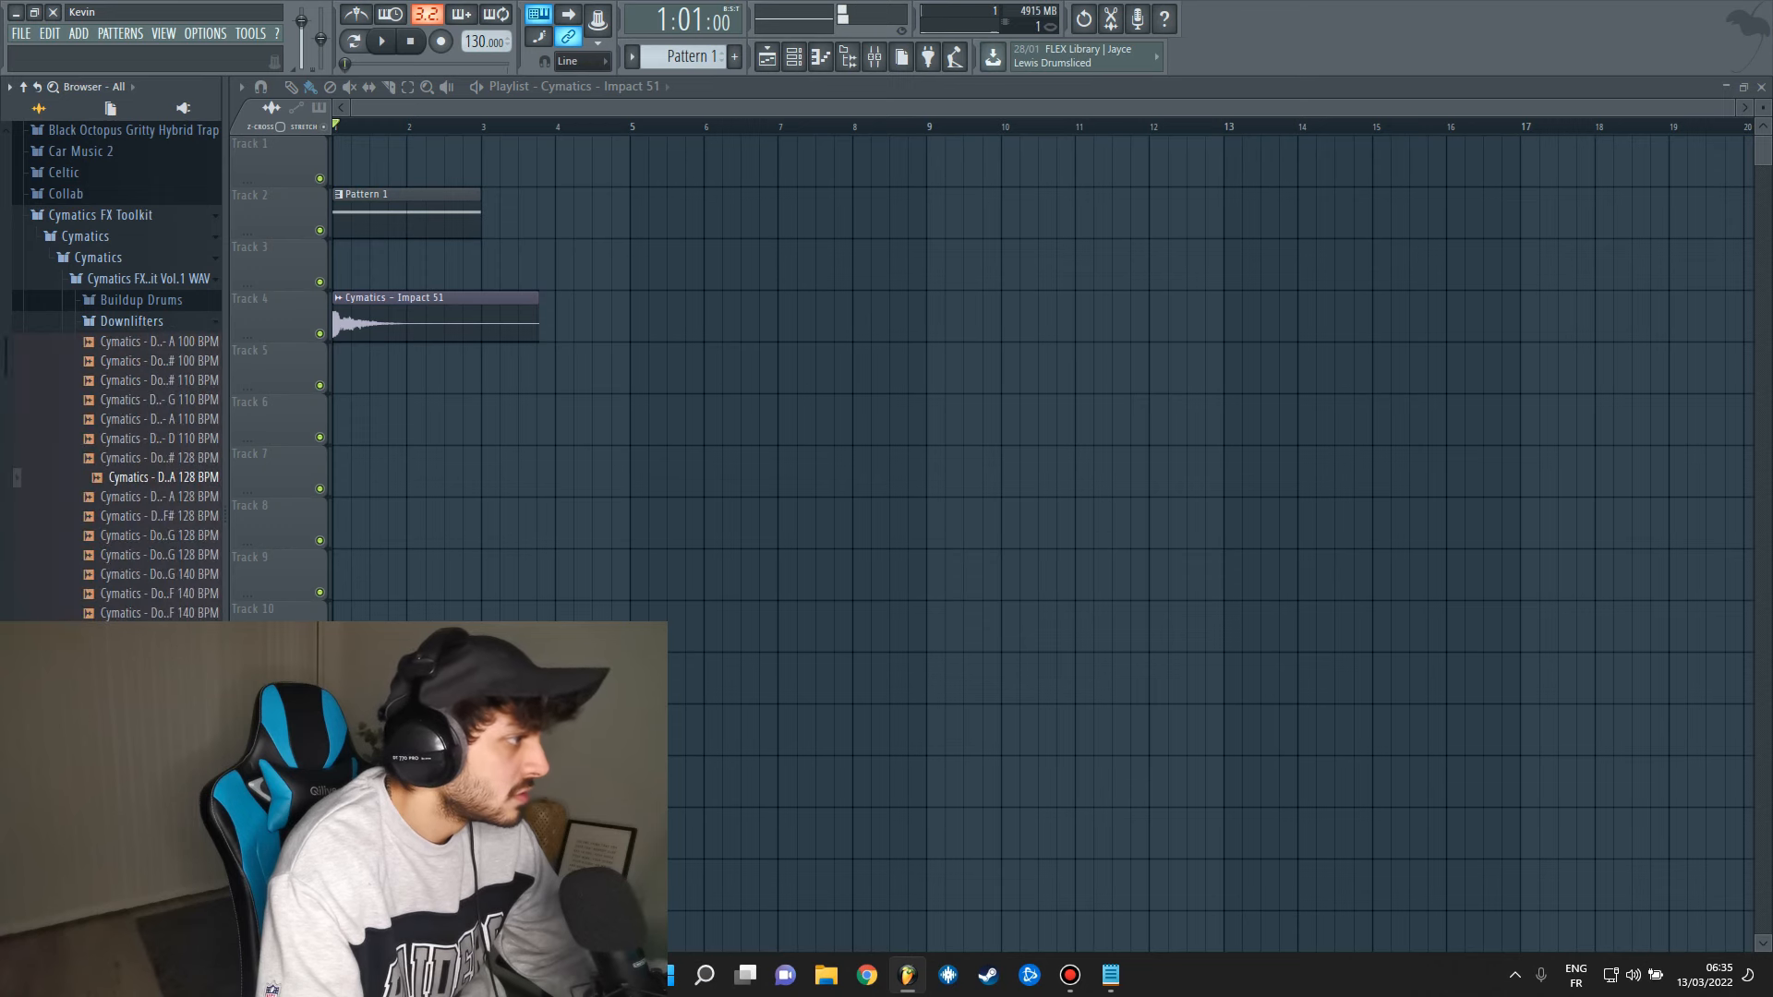
left_click_drag(161, 749, 499, 417)
left_click_drag(499, 417, 344, 427)
Lower the Downlifter 22 channel volume to about 22% while playing back the arrangement.
key("space")
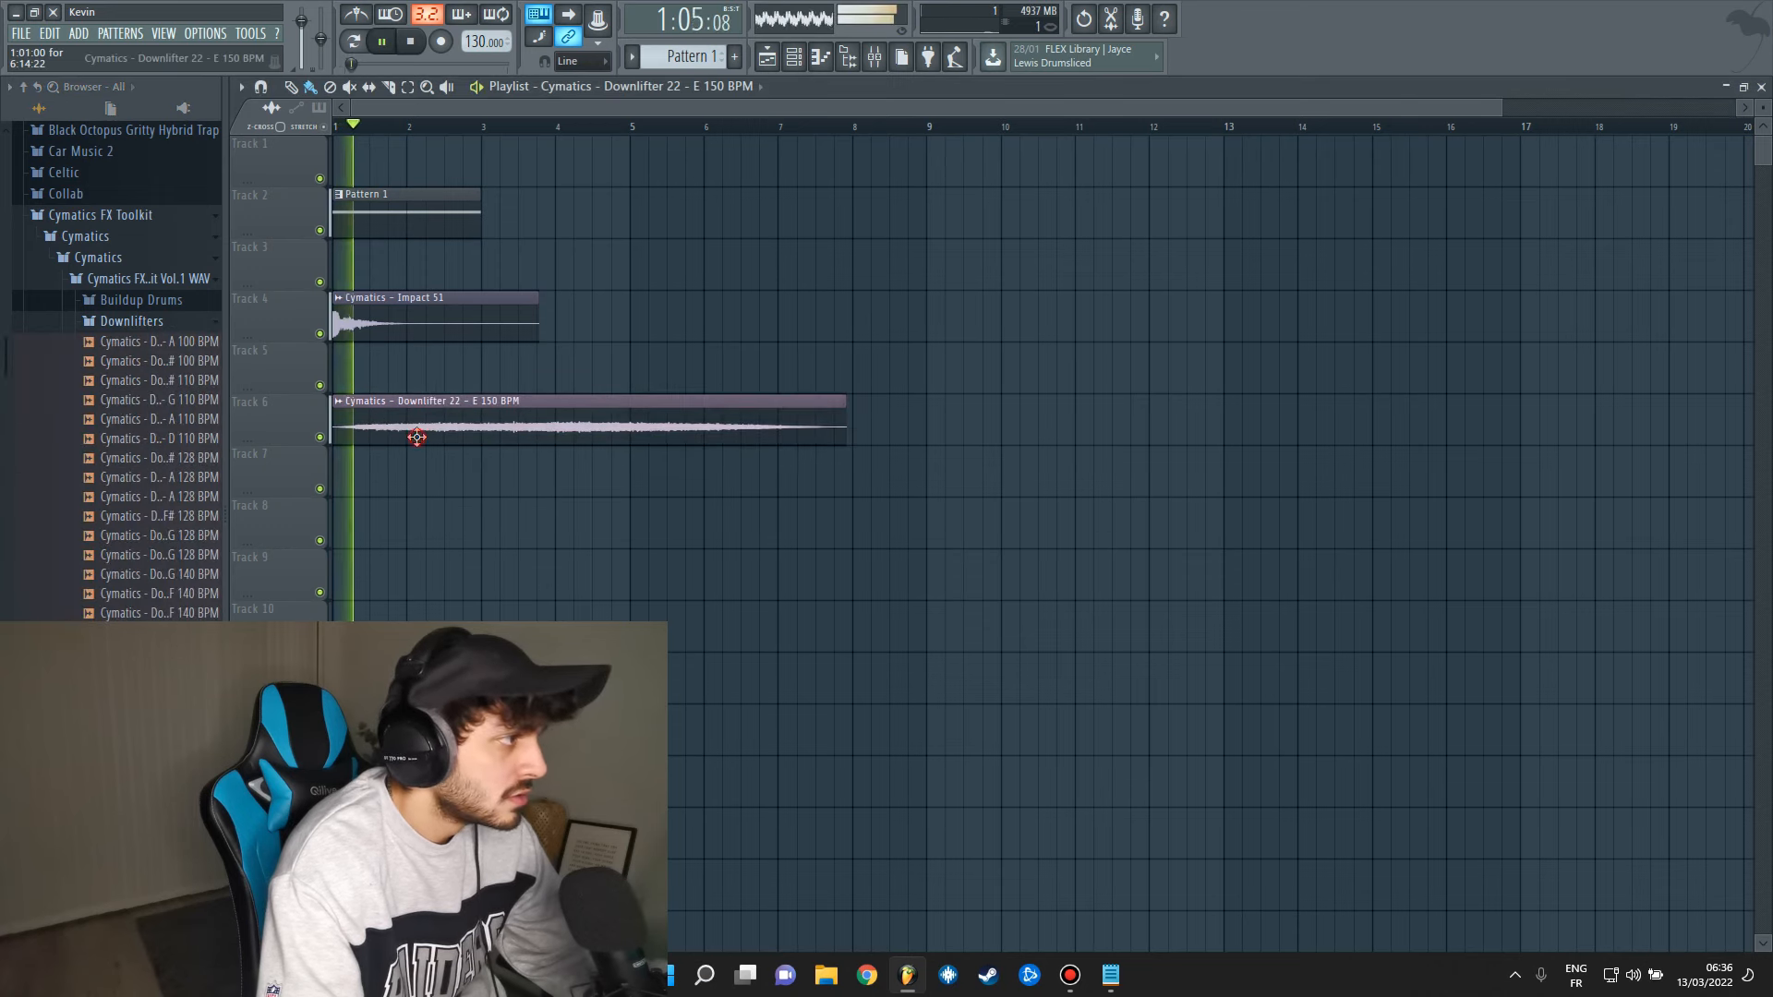
double_click(417, 439)
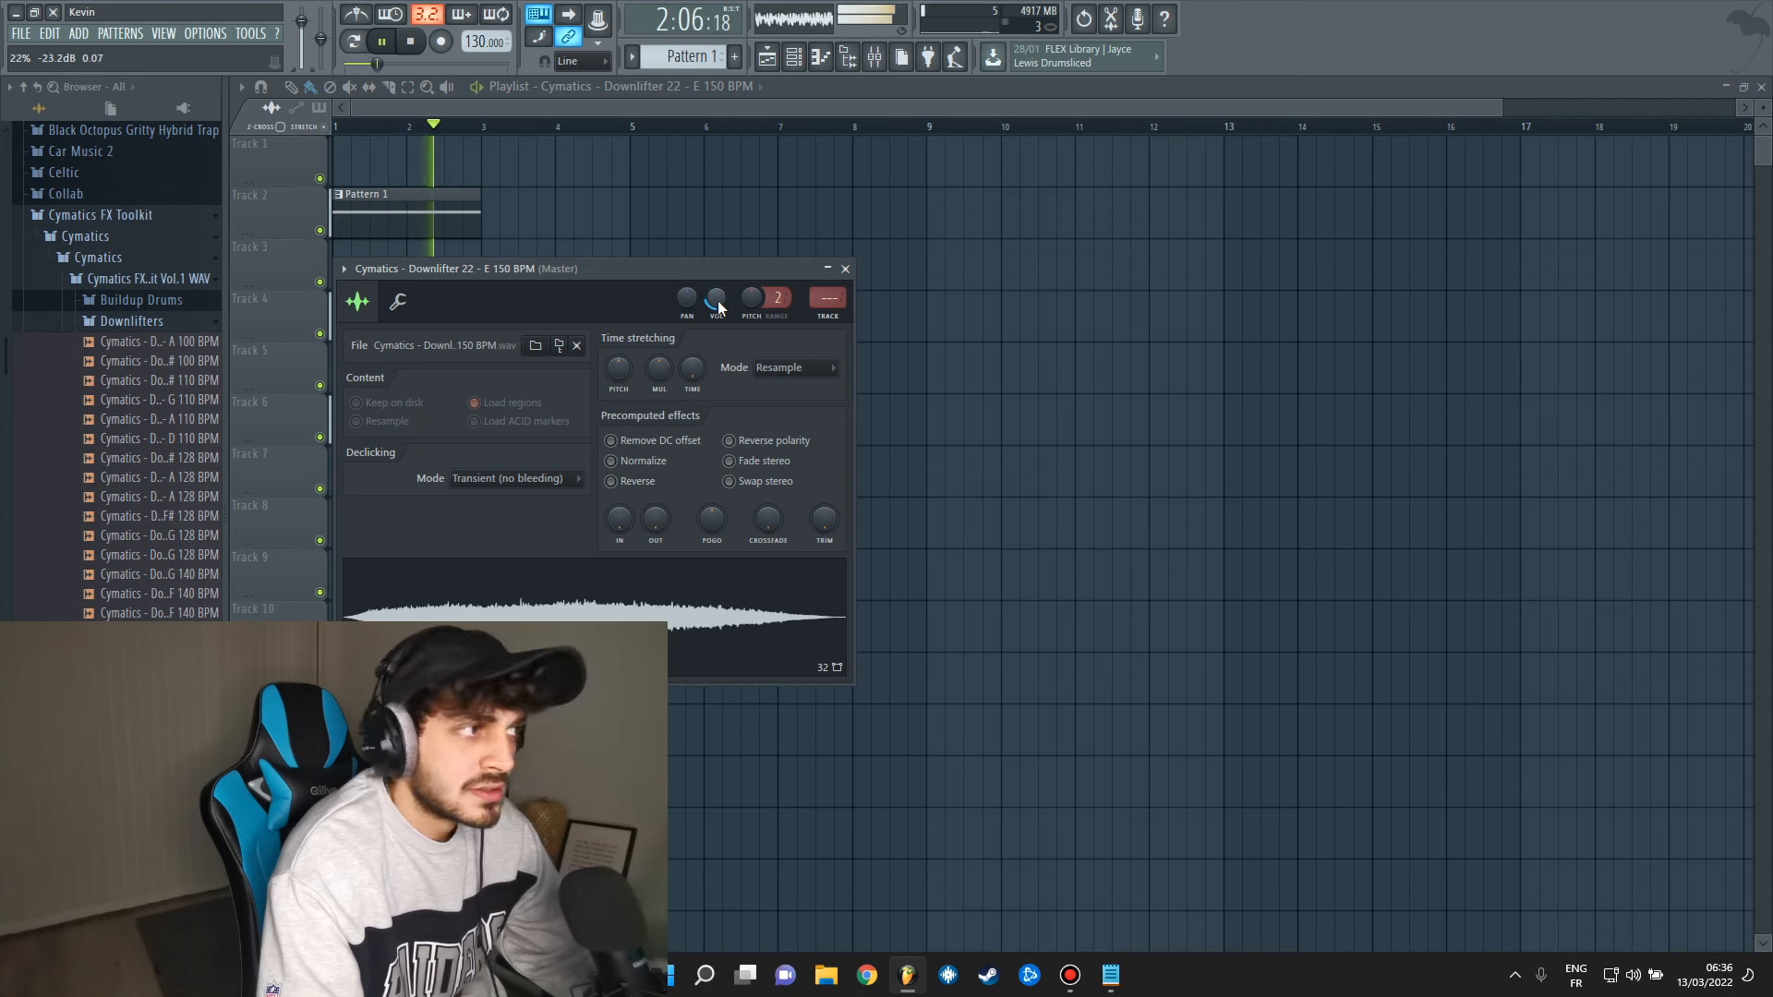
key("space")
key("F9")
left_click(1526, 369)
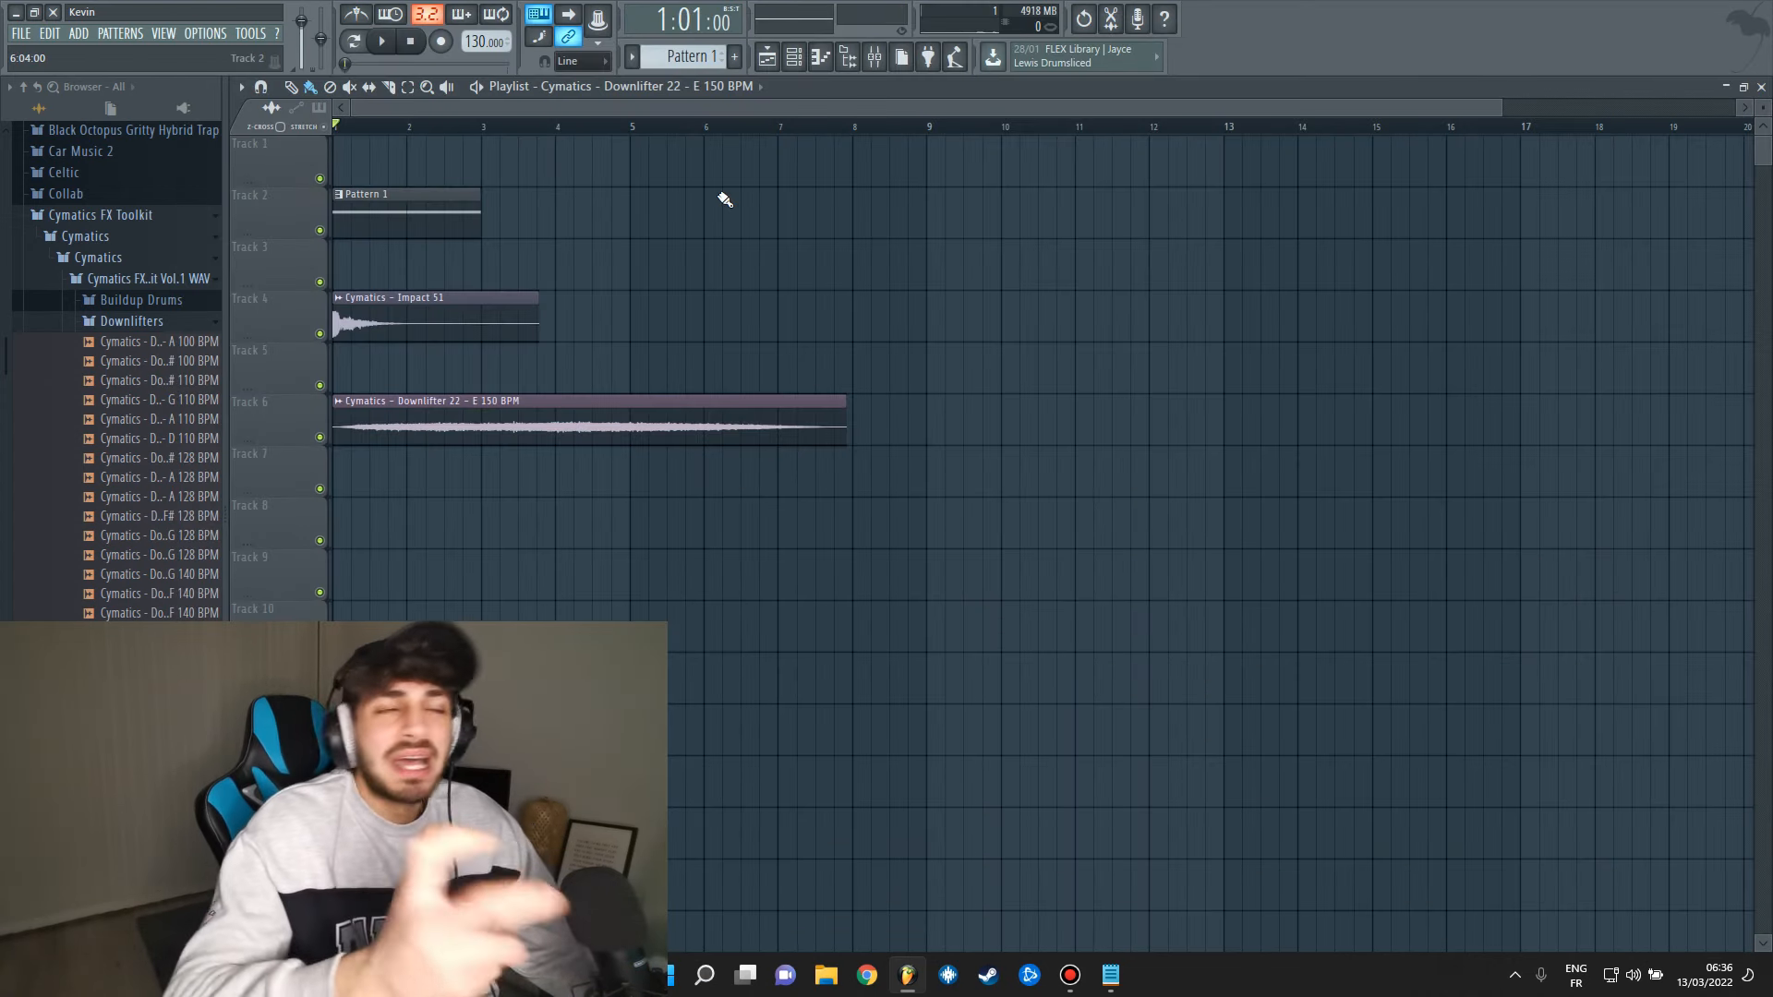
Play back the arrangement and extend the Pattern 1 clip on Track 2 to bar 5.
key("space")
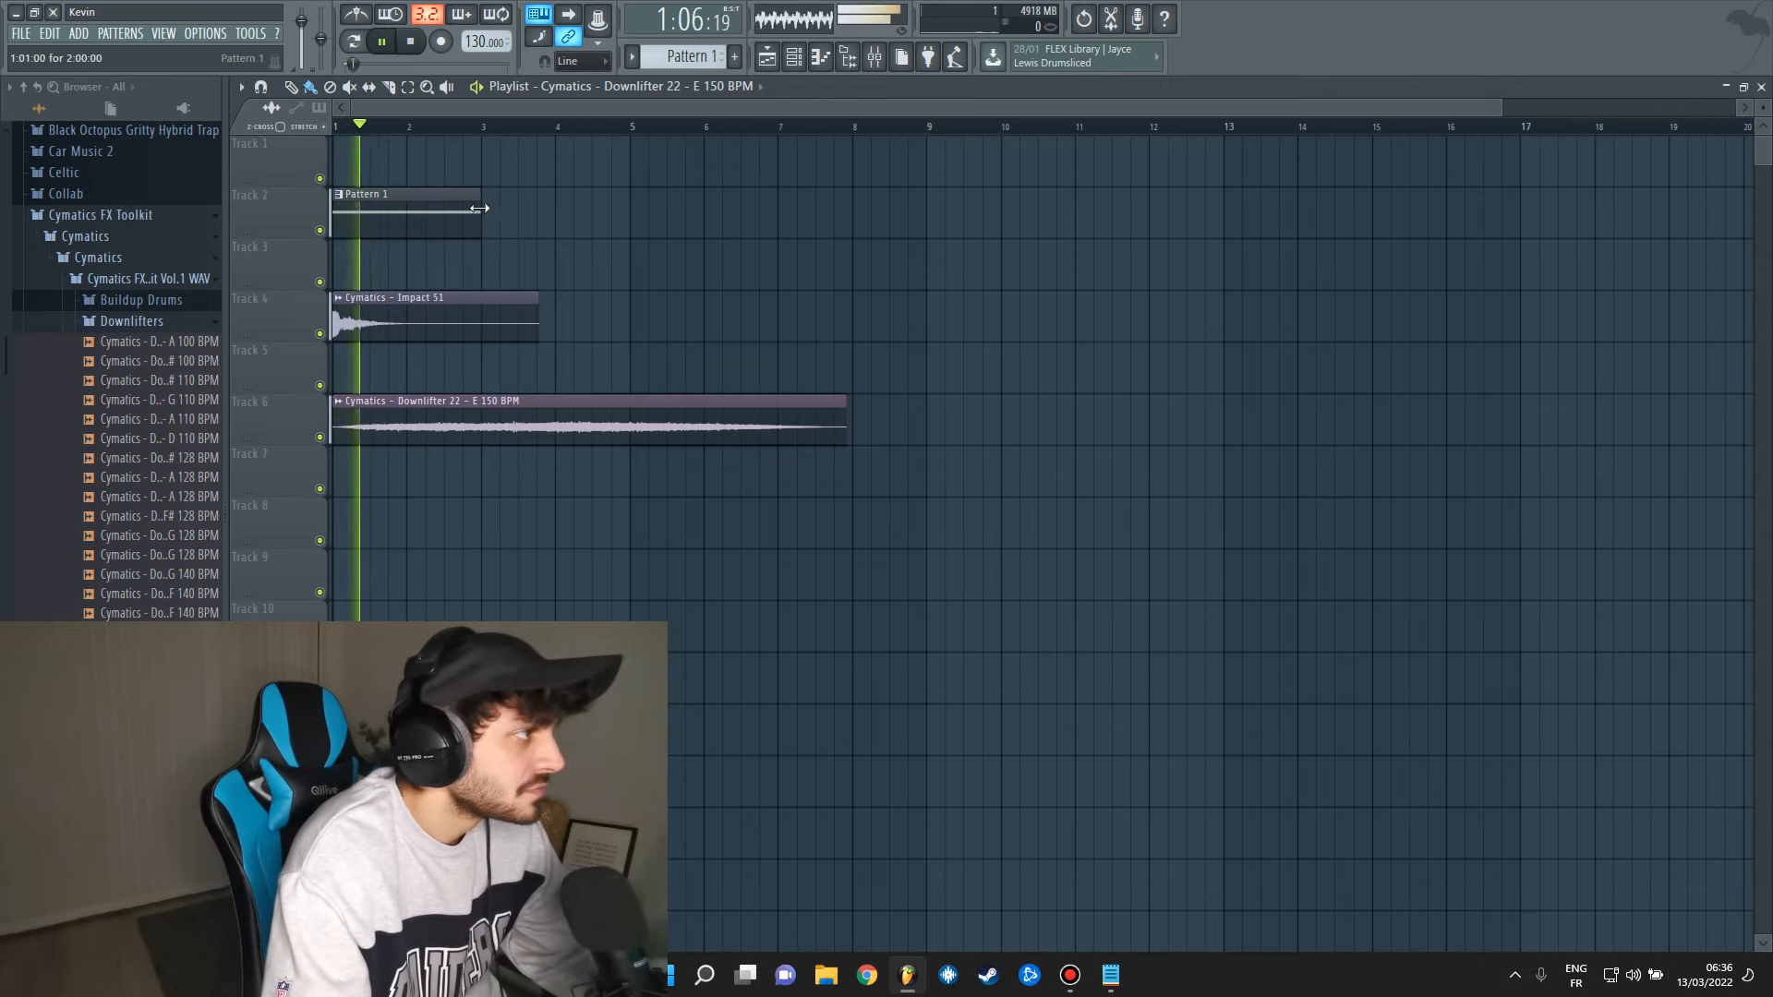
left_click_drag(475, 214, 641, 219)
Lengthen Pattern 1's first A4 Serum note to two bars and replace the second with a two-bar A4 starting at bar 3.
double_click(569, 218)
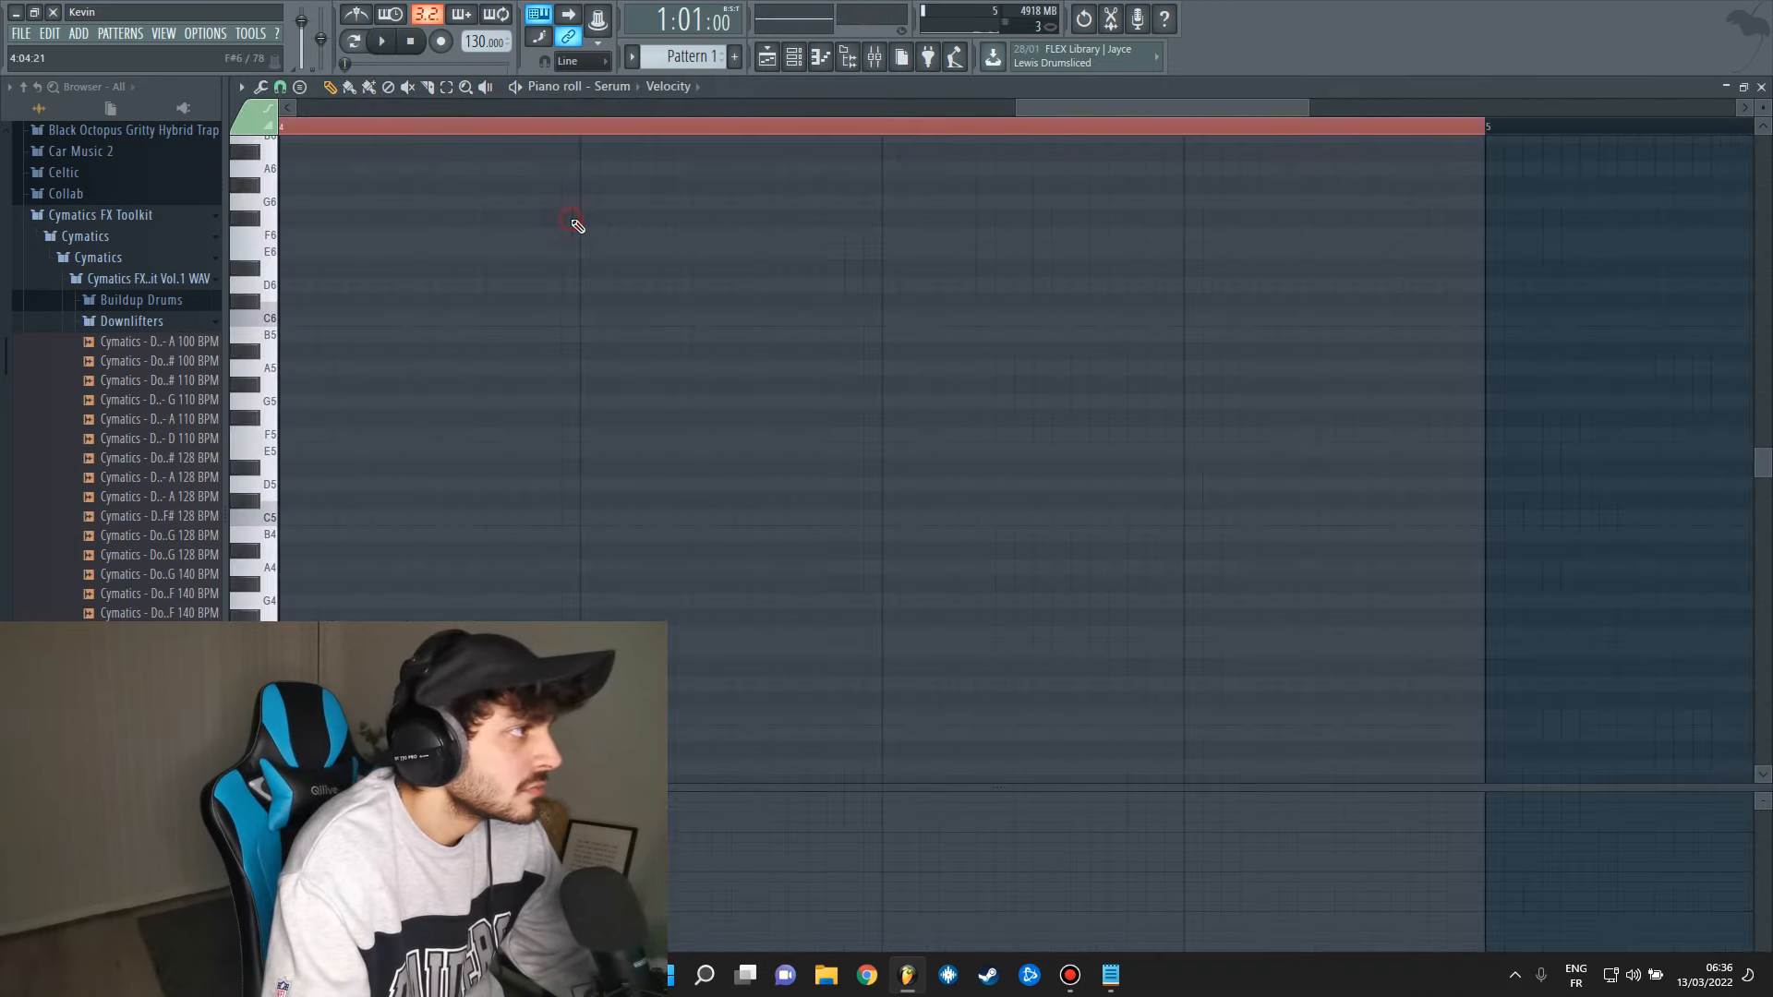
scroll(561, 134, "down", 4)
scroll(609, 210, "up", 5)
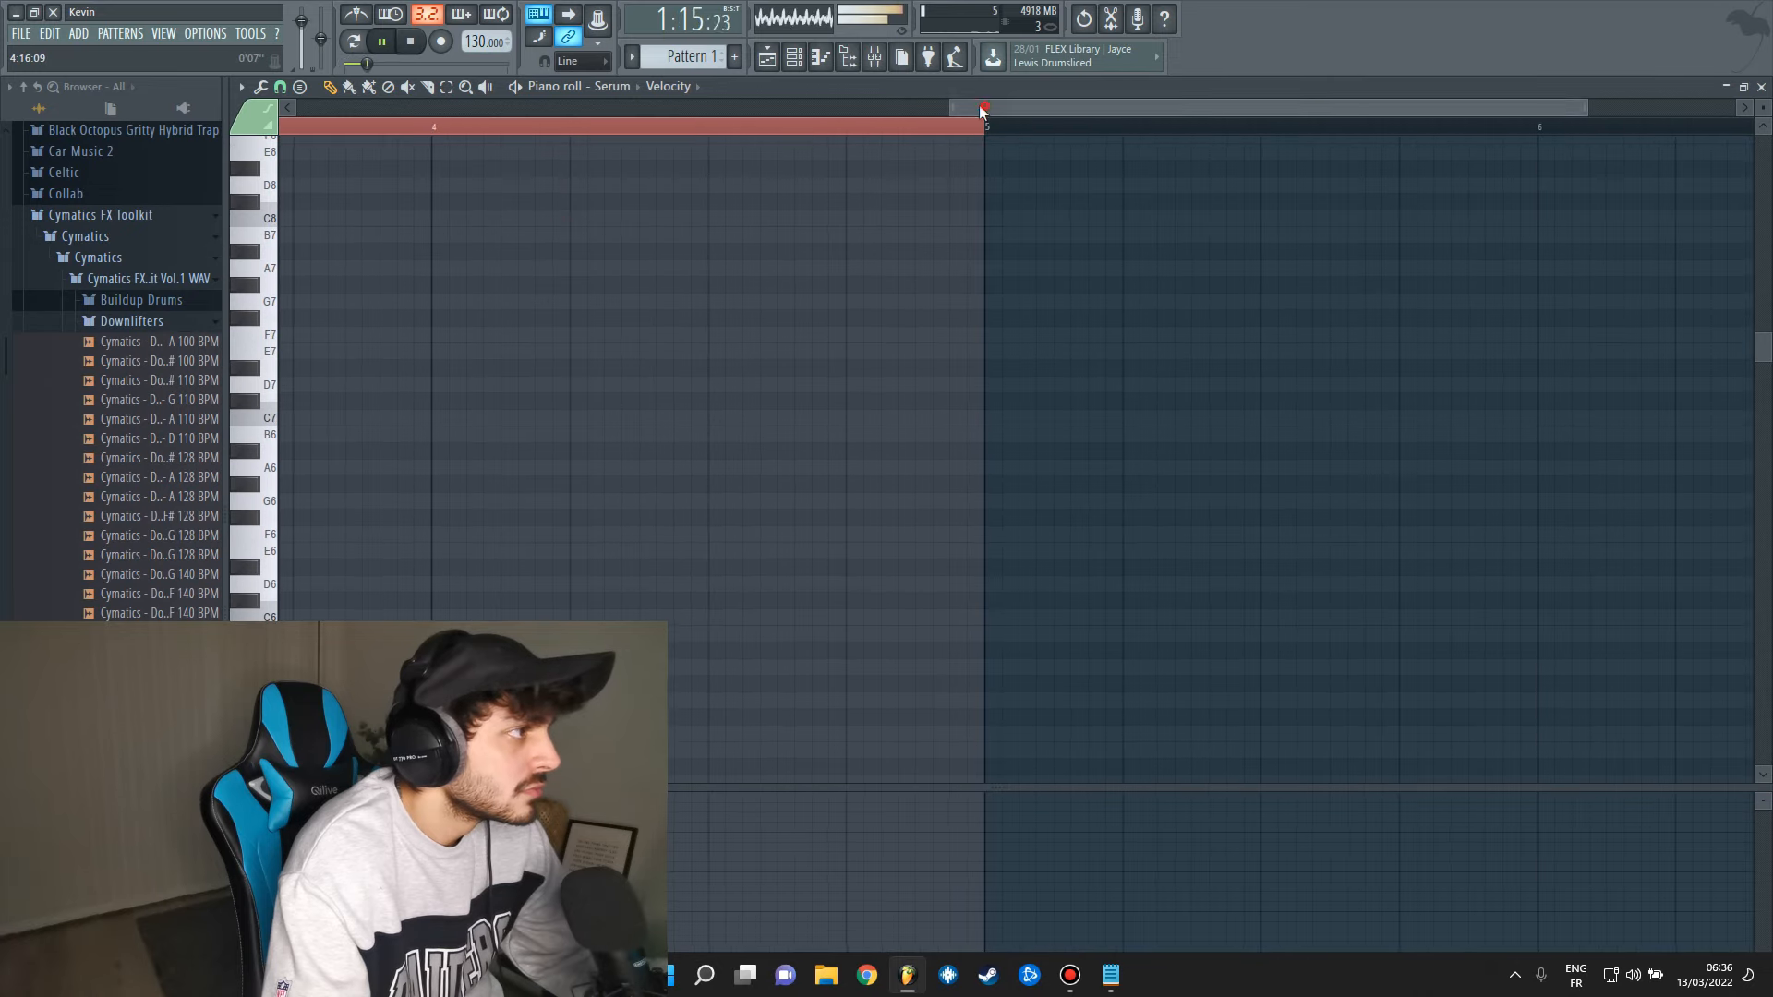
left_click_drag(982, 110, 314, 116)
key("space")
scroll(561, 131, "down", 3)
scroll(699, 370, "down", 6)
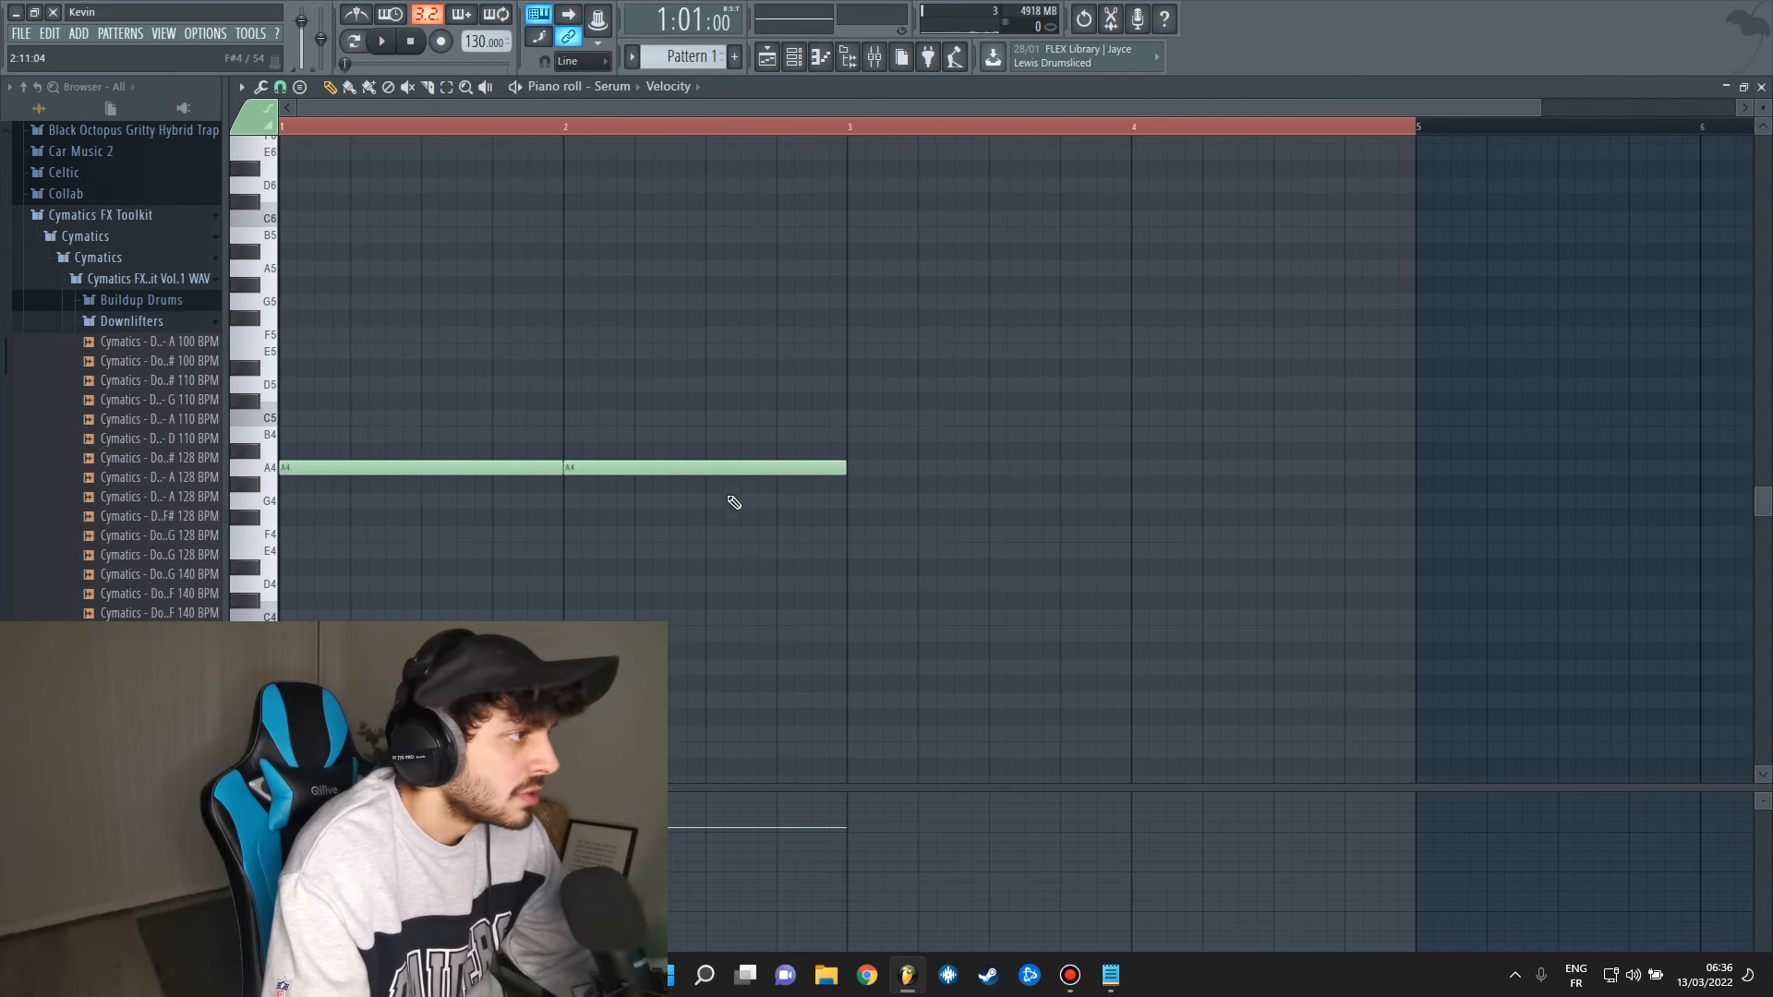
right_click(720, 469)
left_click_drag(574, 476, 844, 479)
left_click(857, 470)
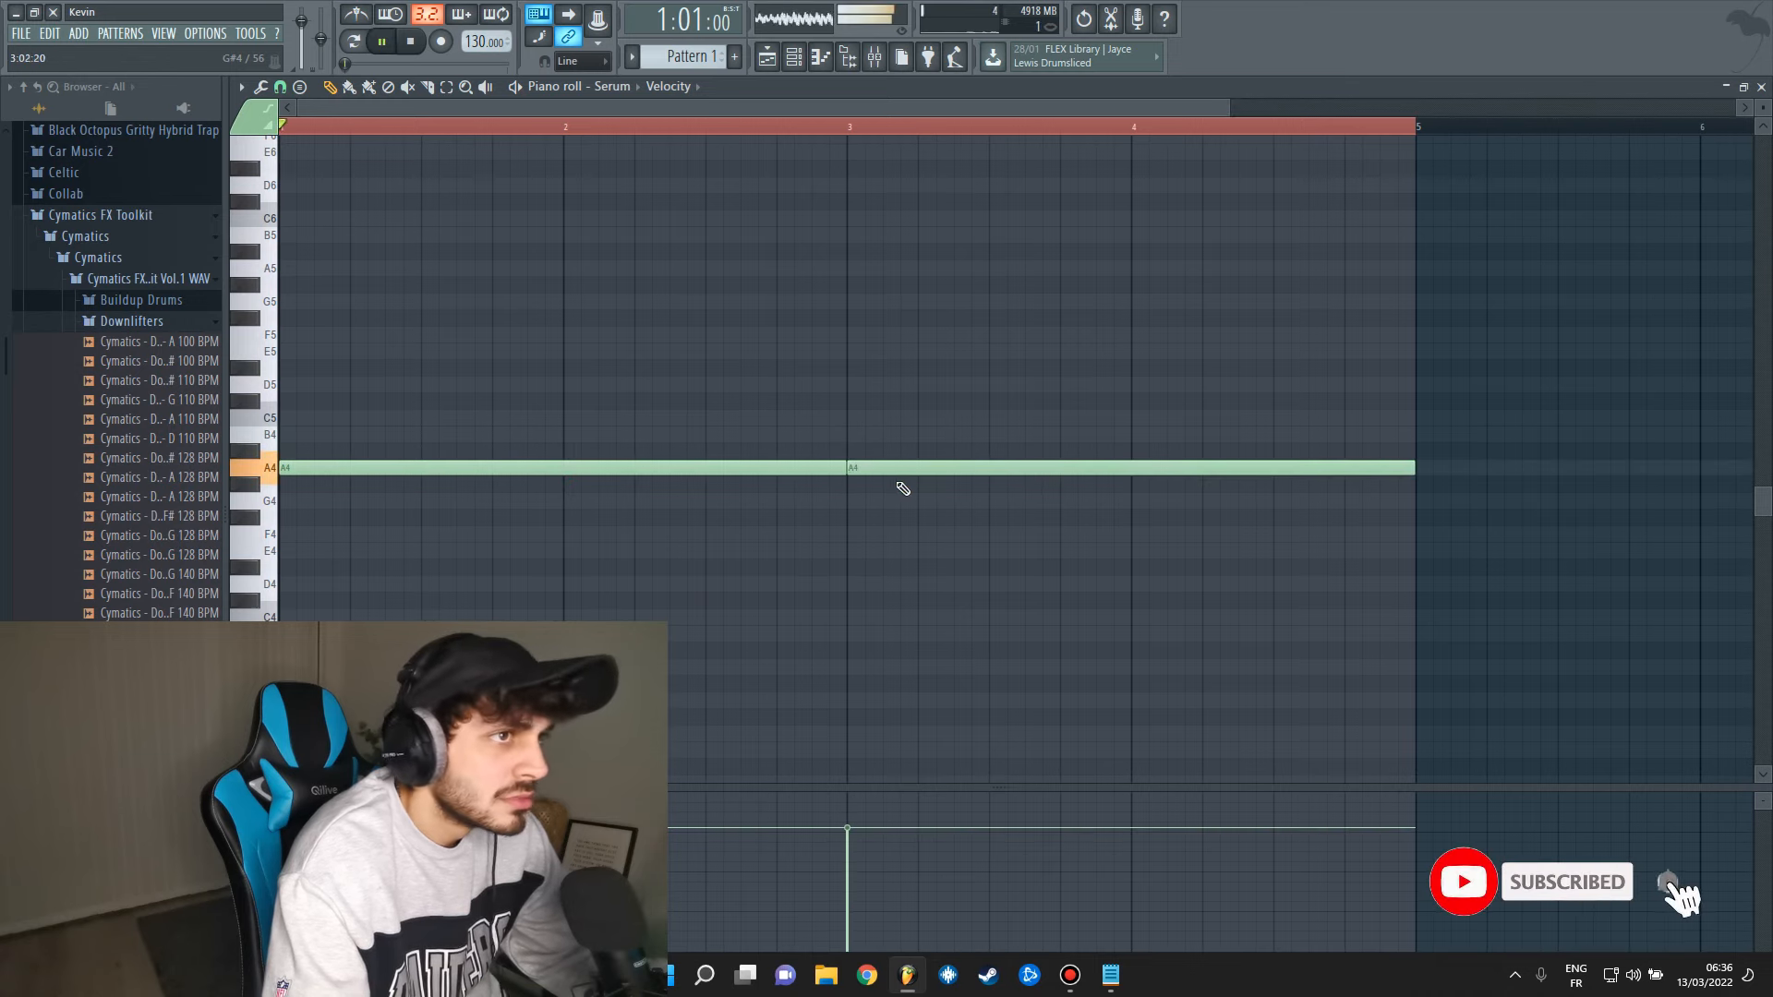
Play back the lengthened notes and place a second Pattern 1 clip on Track 2 at bar 5.
key("space")
left_click(1760, 87)
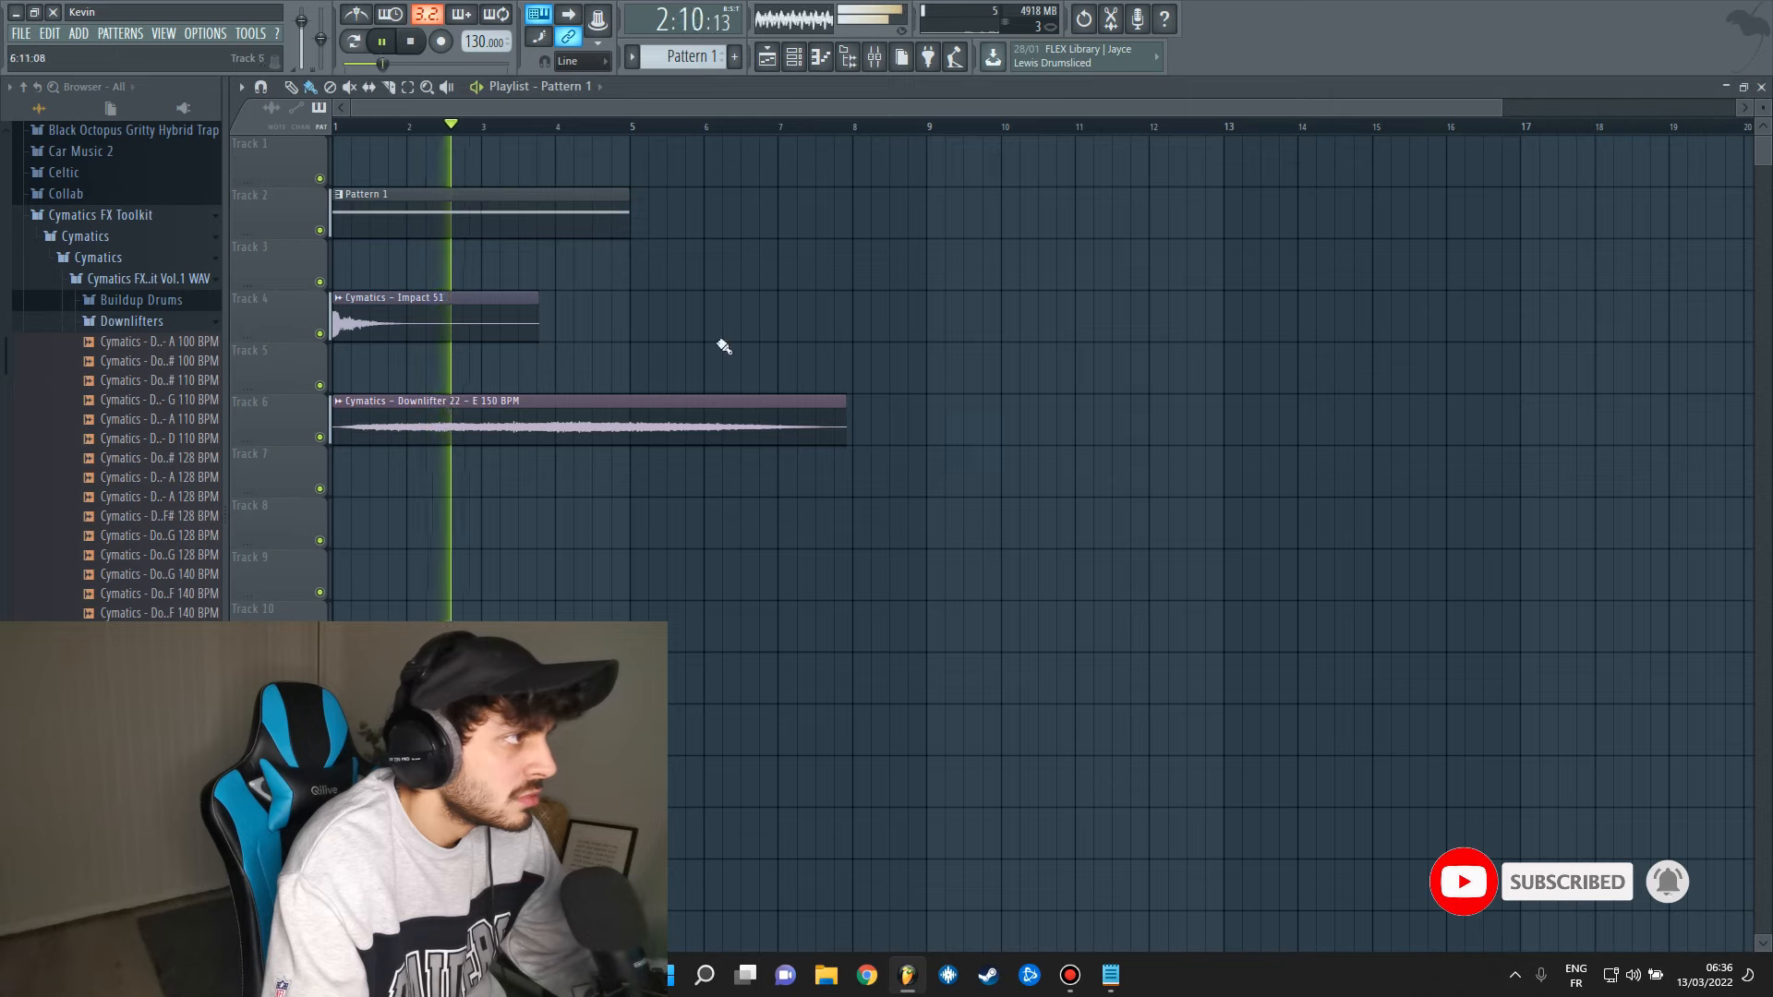
left_click(639, 212)
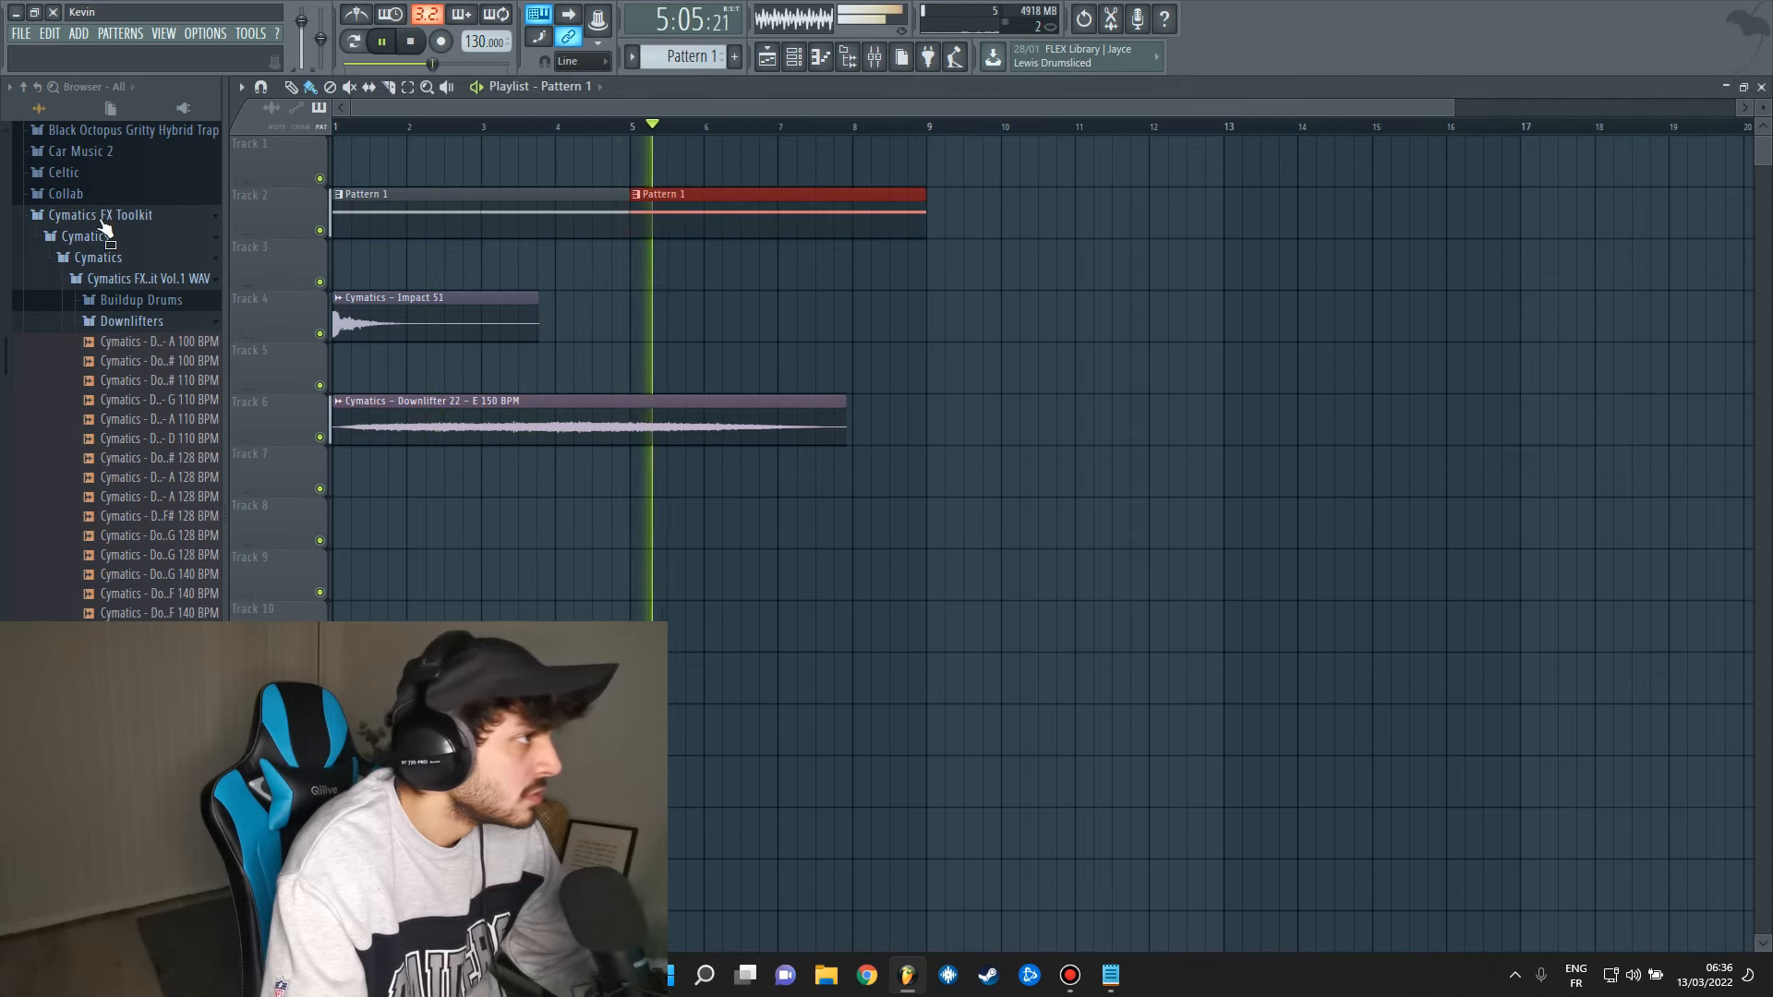
key("space")
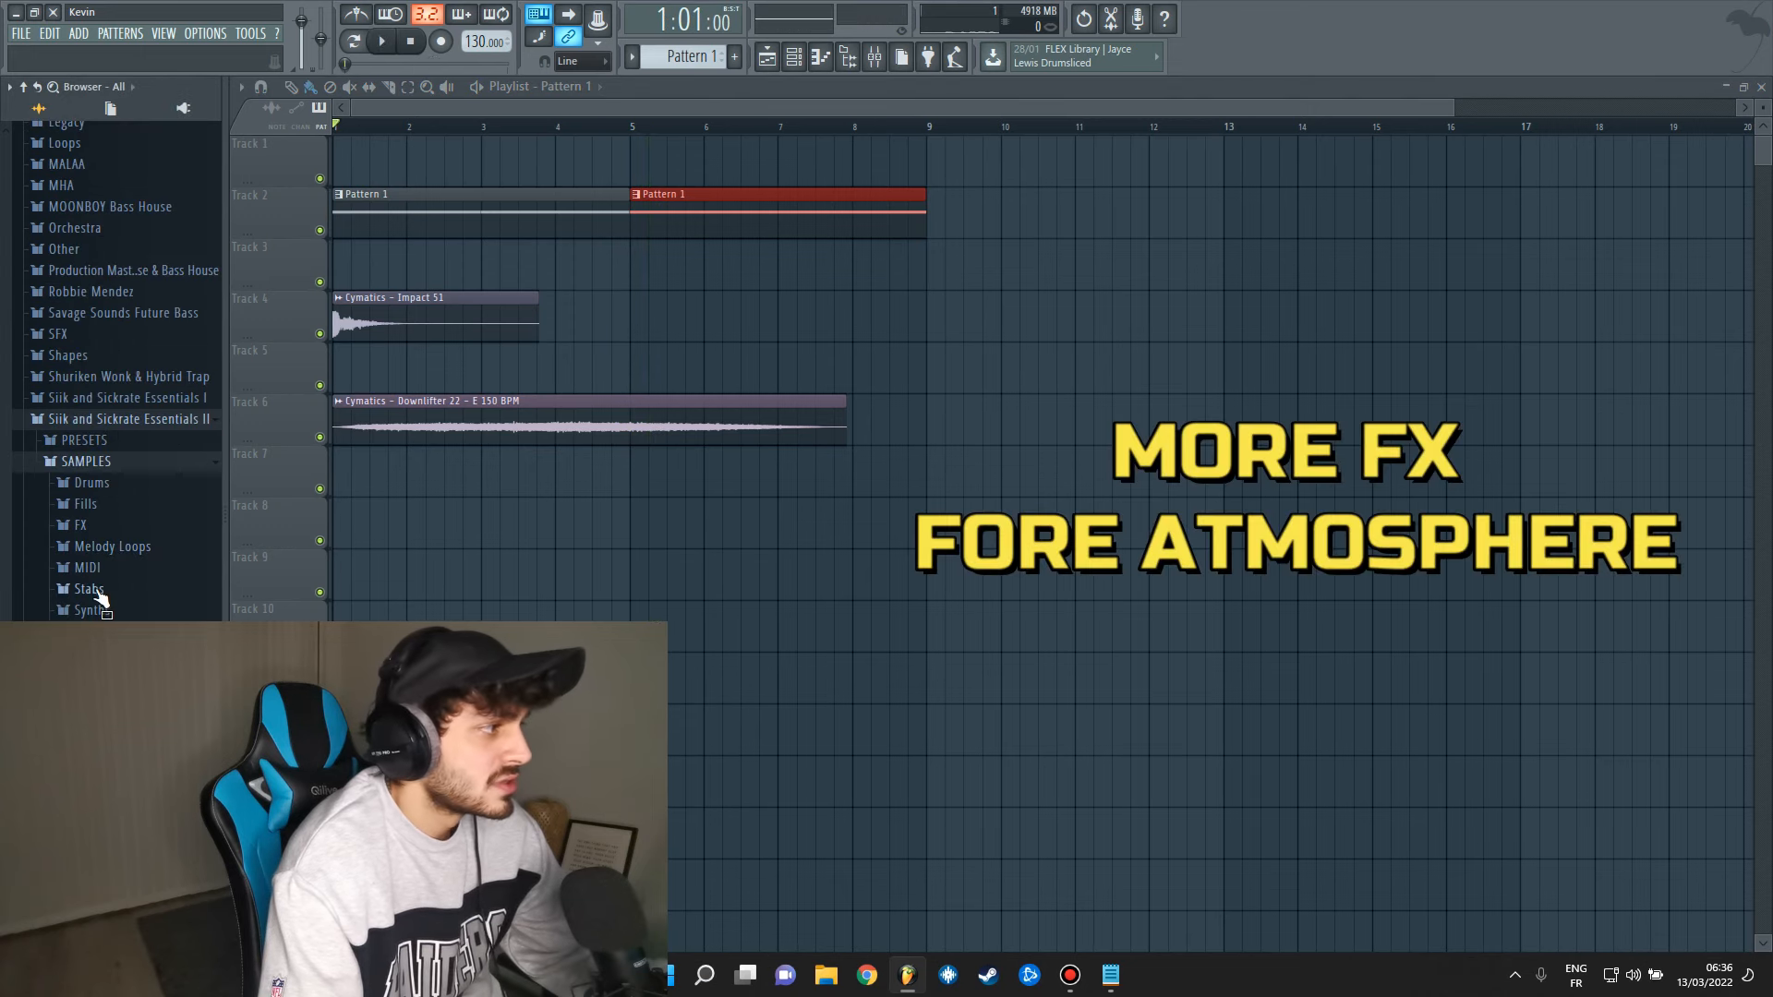
Open the Atmospheres FX folder of Siik and Sickrate Essentials II and audition SSE2 Atmosphere 06 and 01.
left_click(81, 524)
left_click(116, 547)
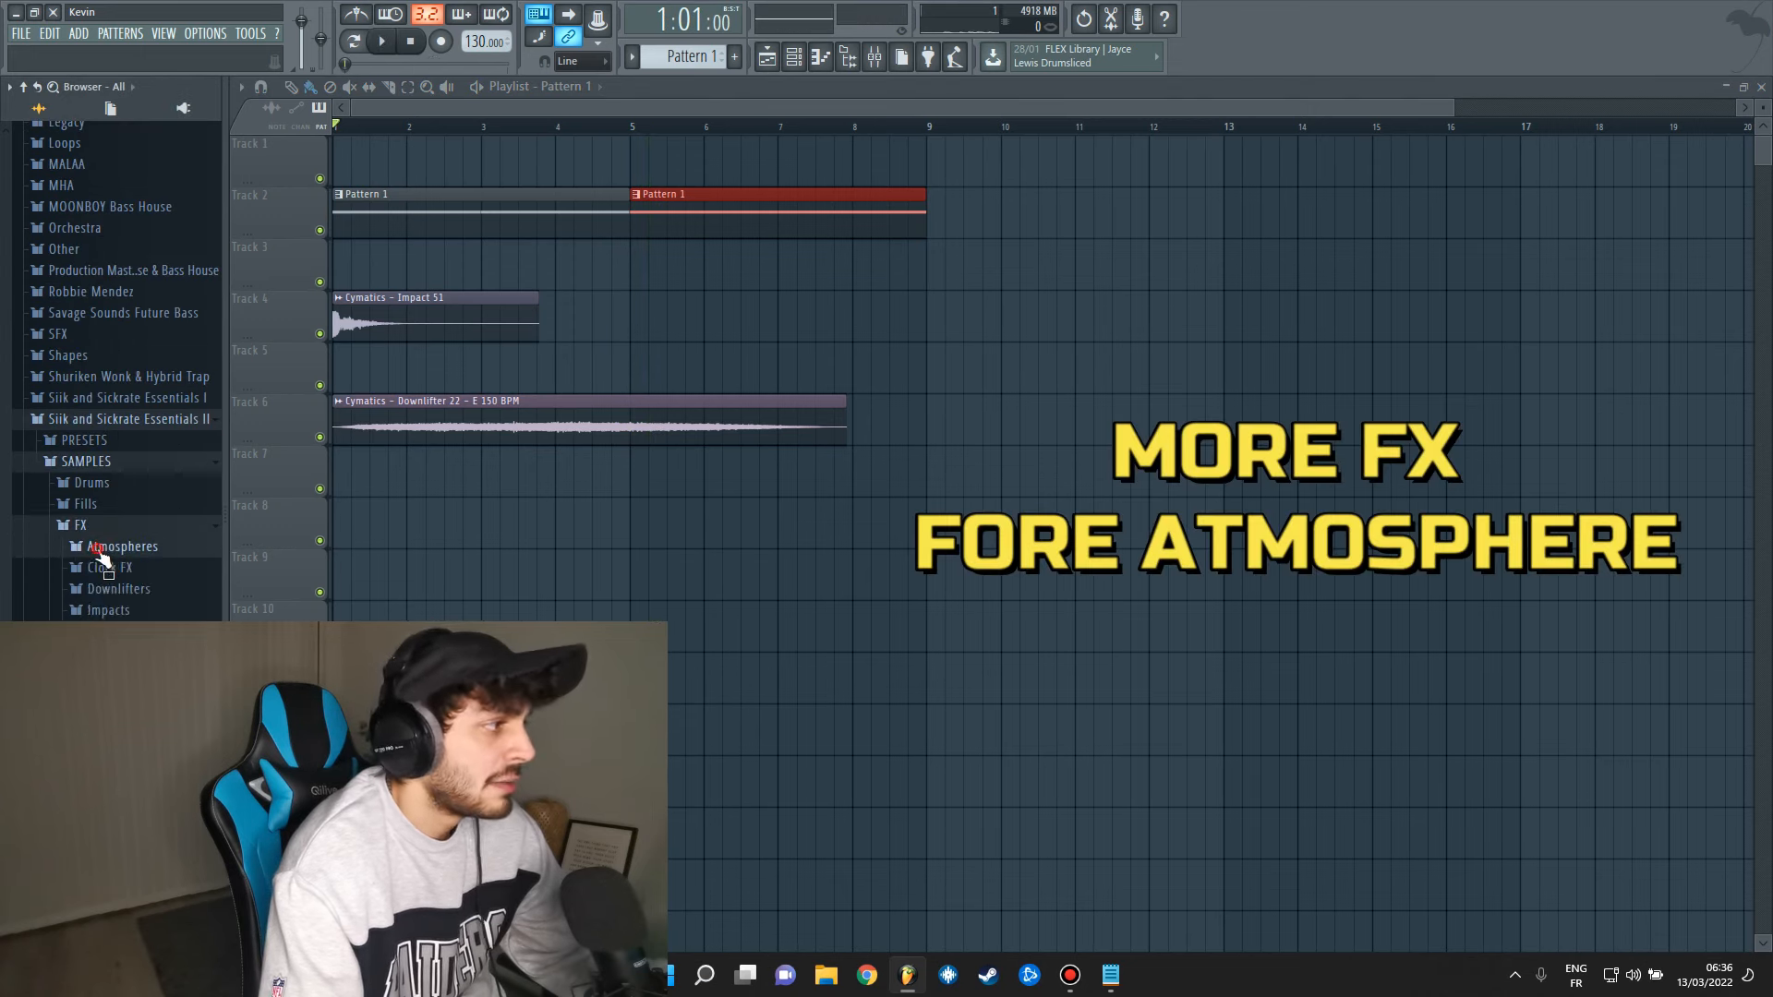
left_click(129, 455)
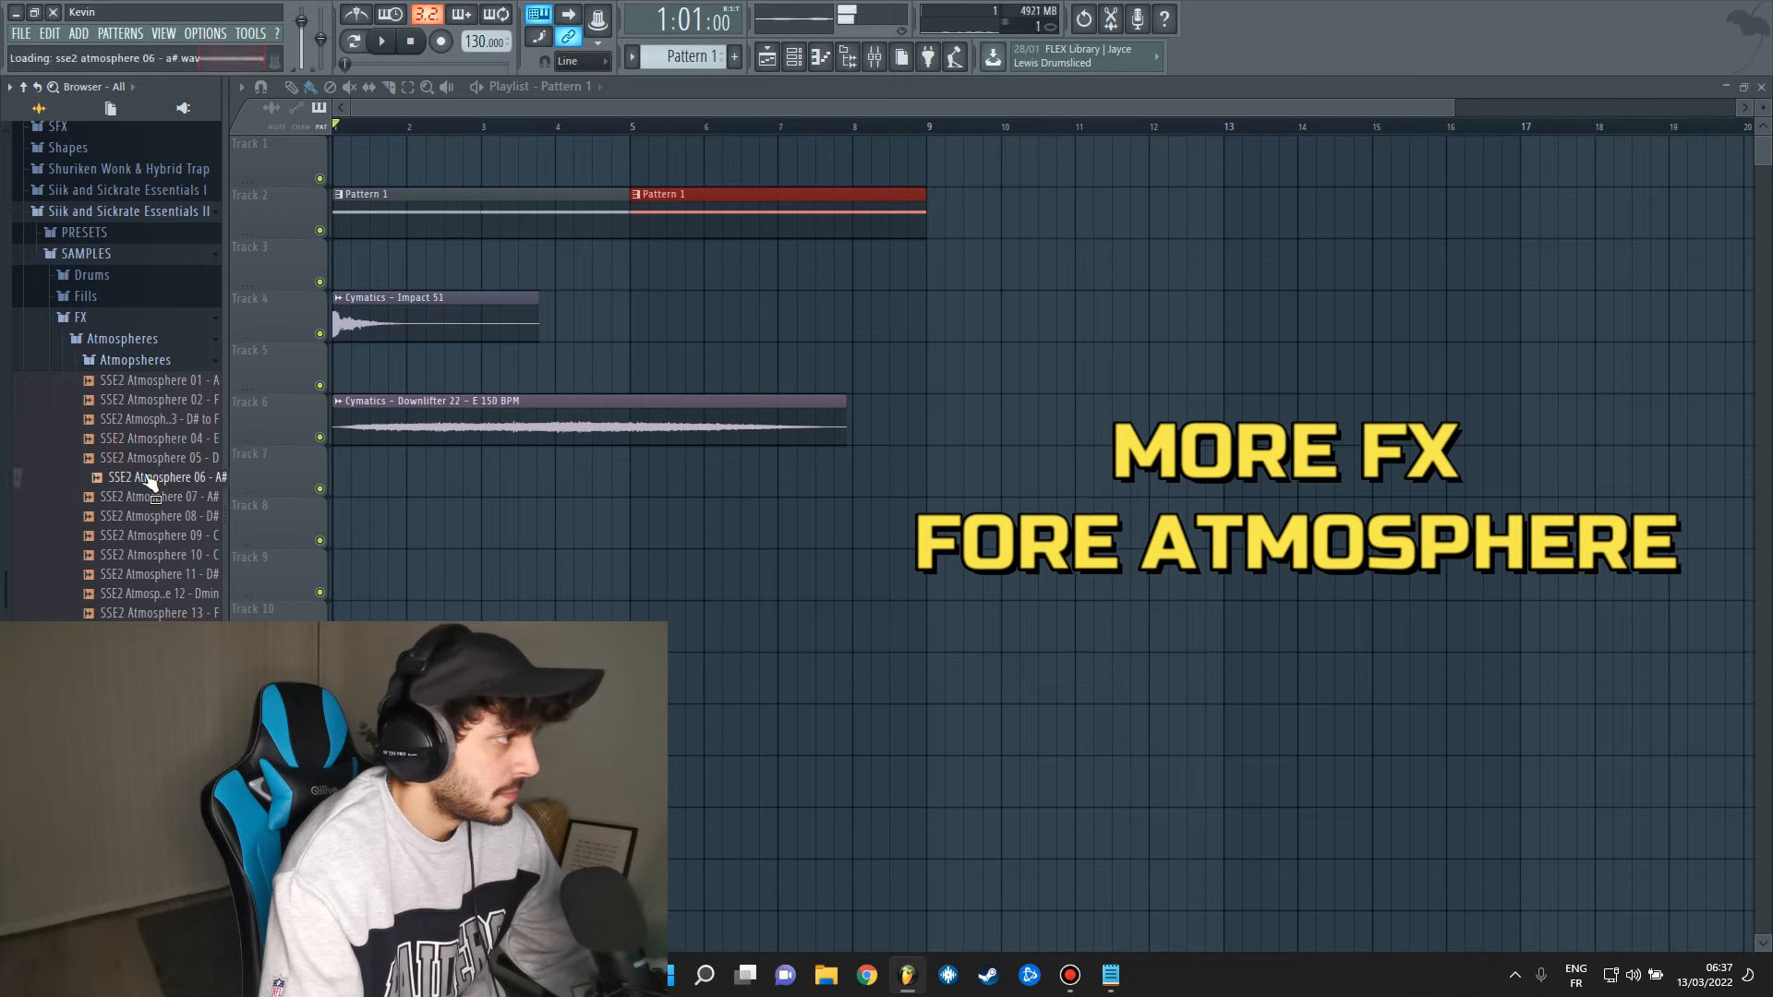
left_click(185, 381)
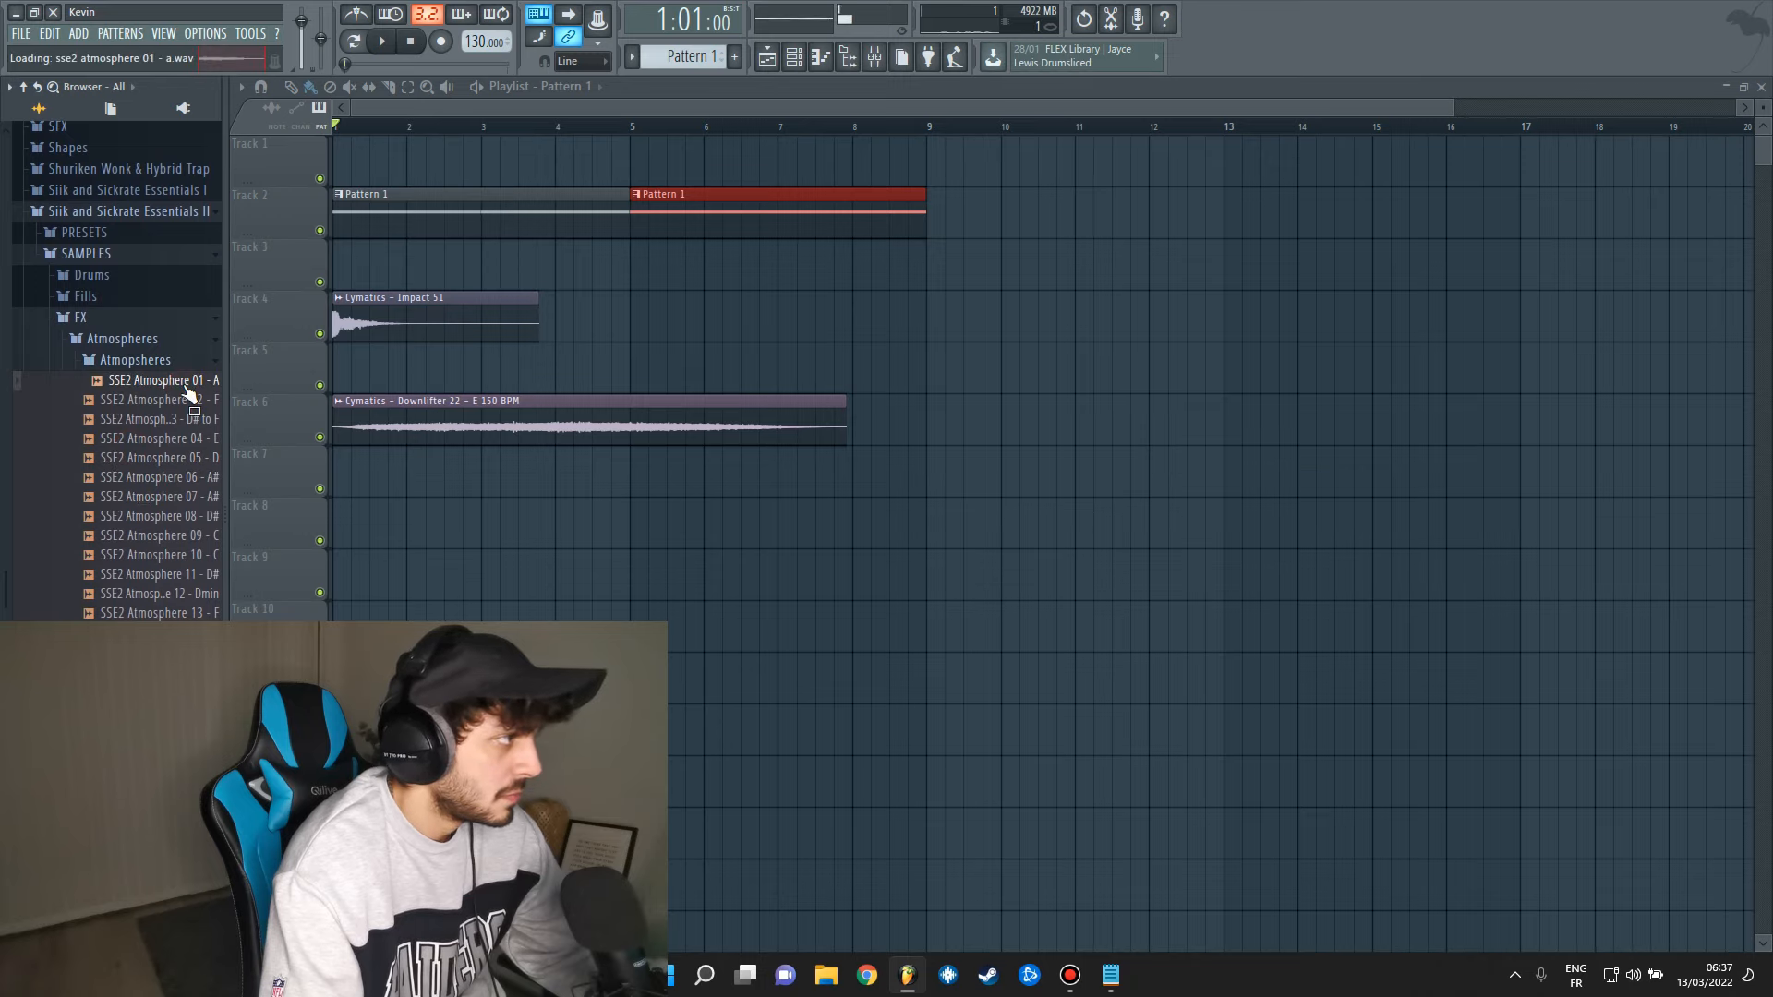
left_click(185, 385)
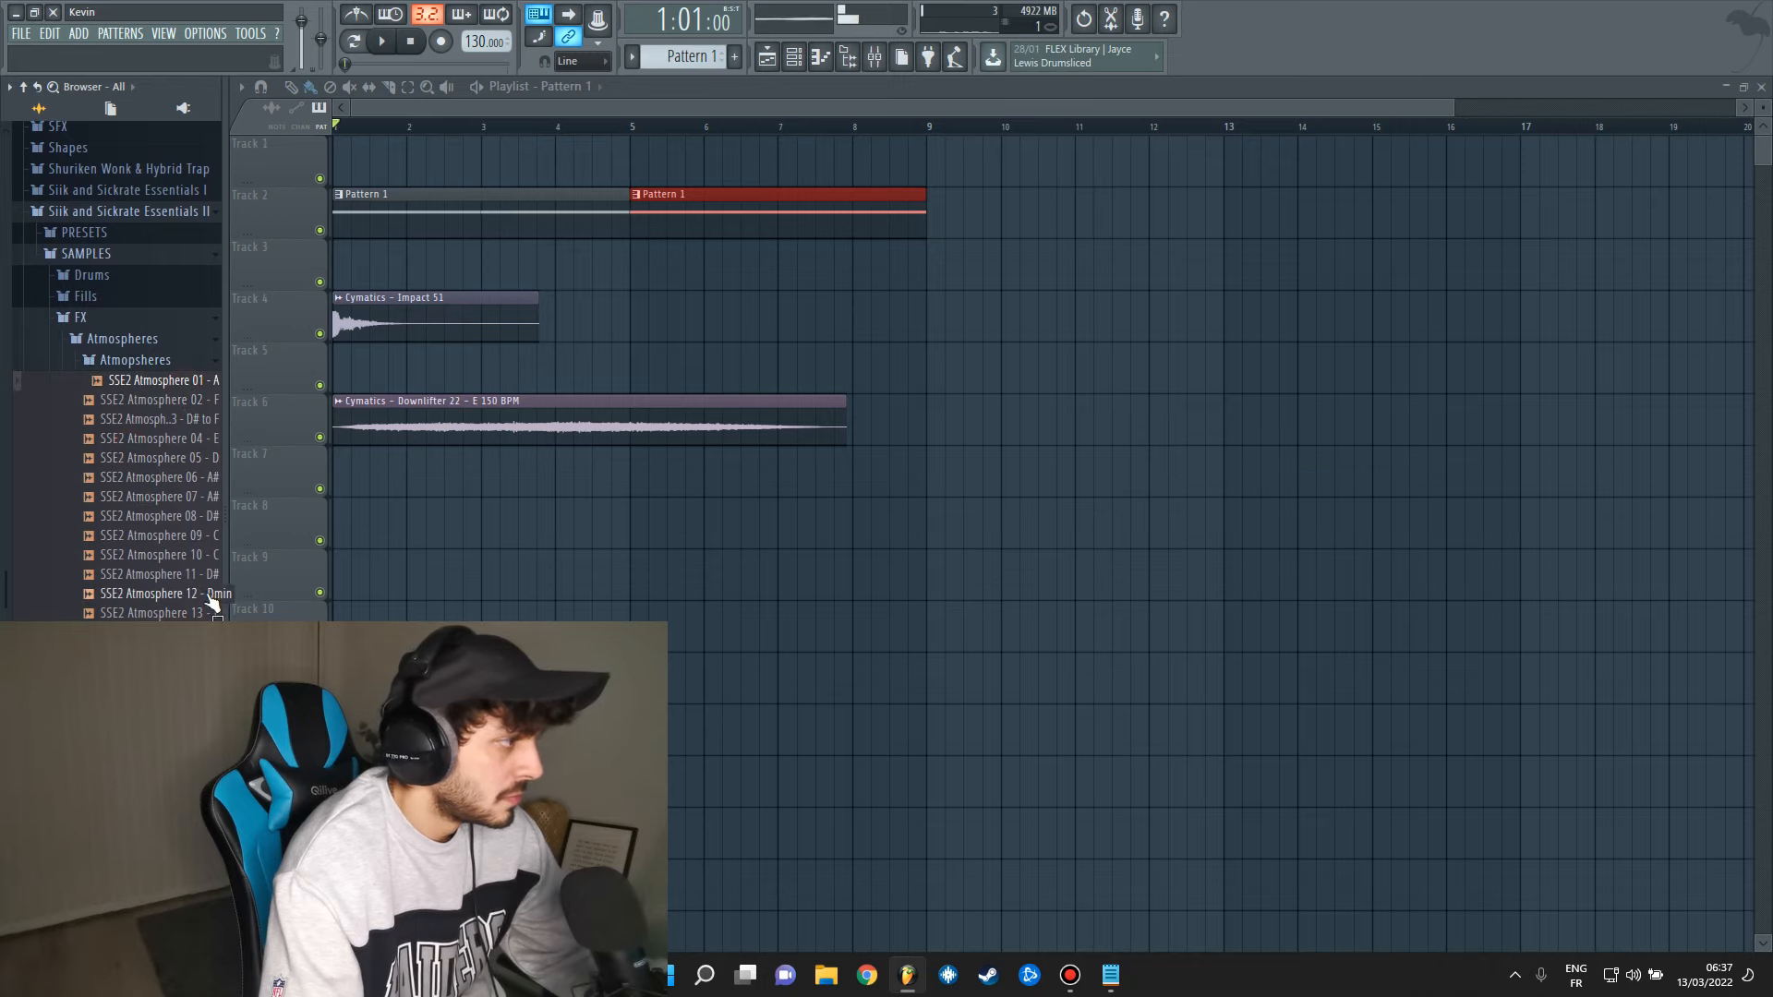
Audition SSE2 Atmosphere 26 - A, place it on Track 8 at bar 1 and open its channel settings.
scroll(203, 600, "down", 4)
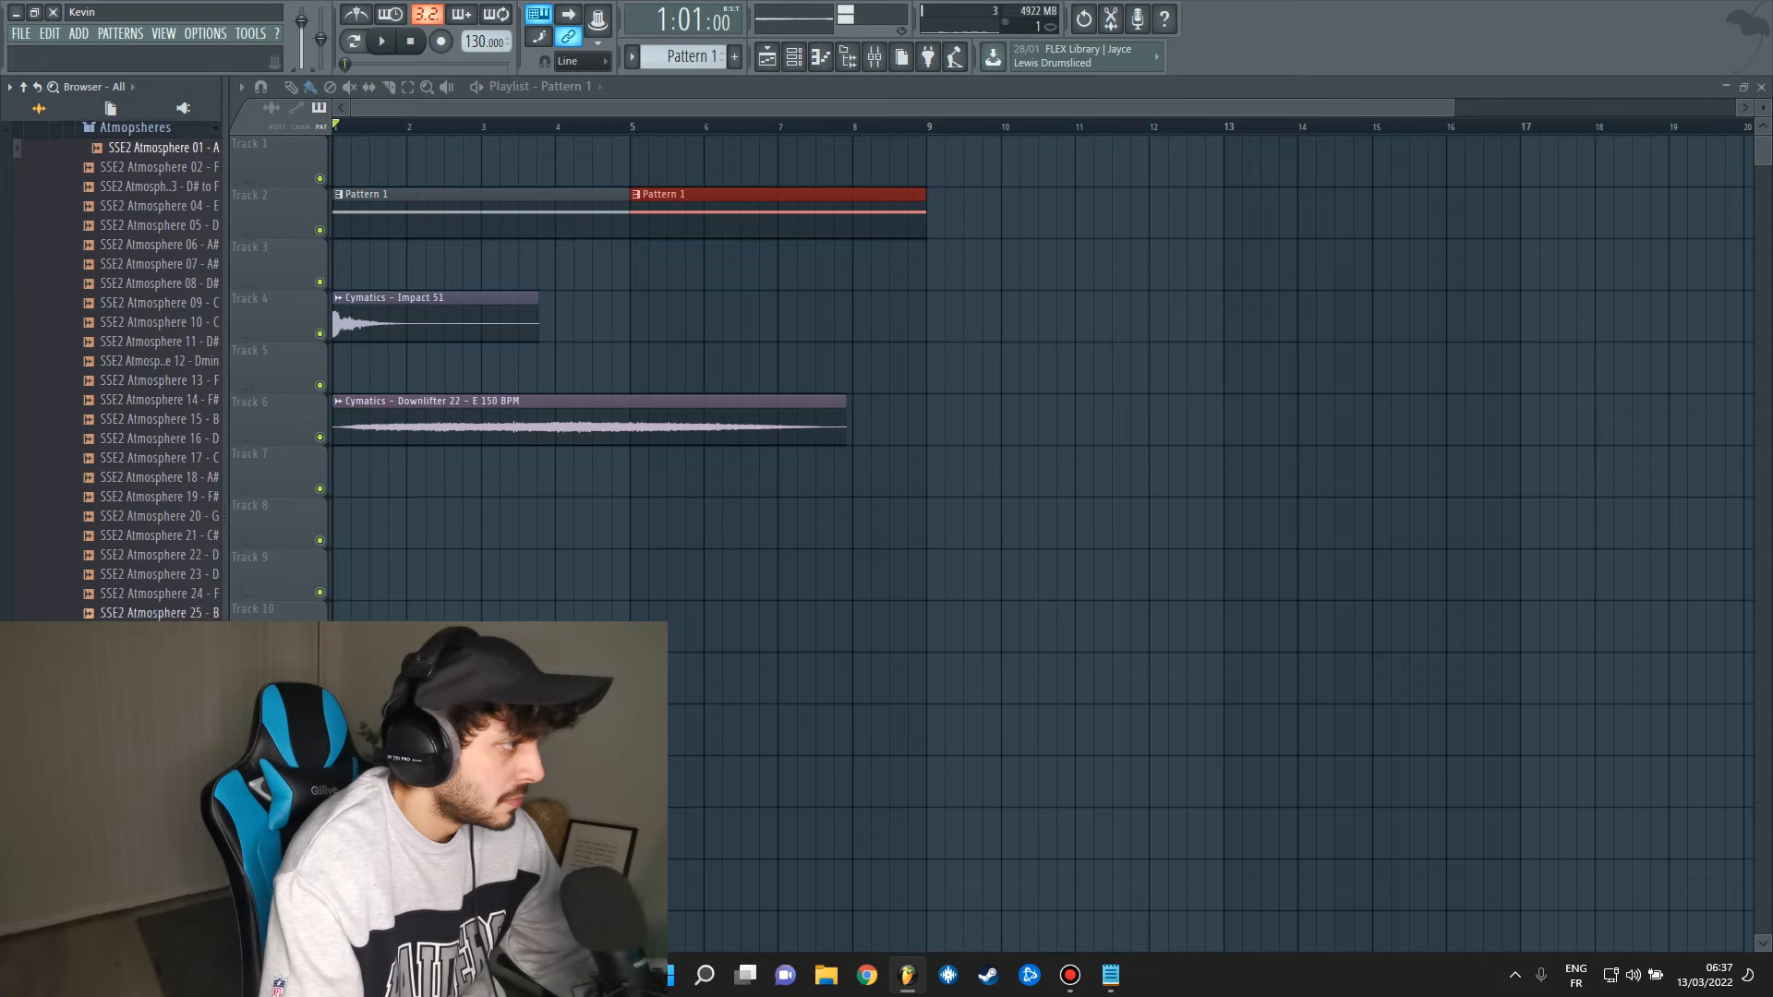
left_click(185, 618)
left_click(184, 633)
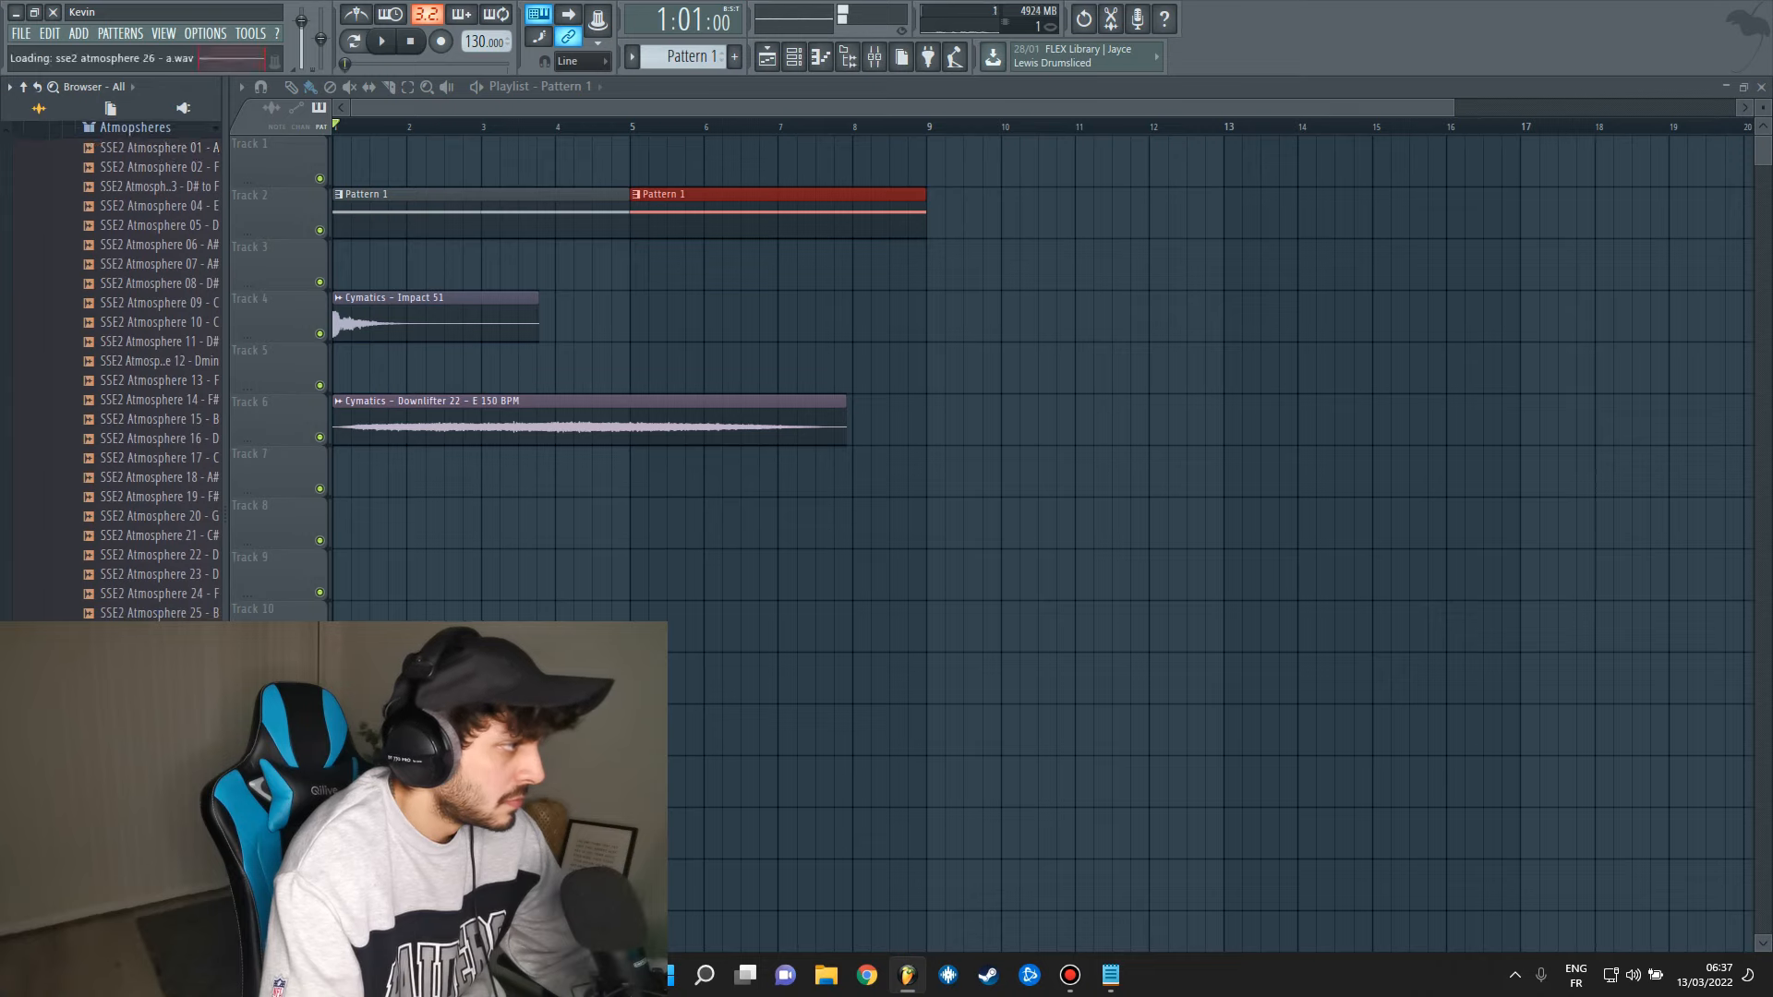
left_click_drag(185, 633, 480, 534)
double_click(495, 539)
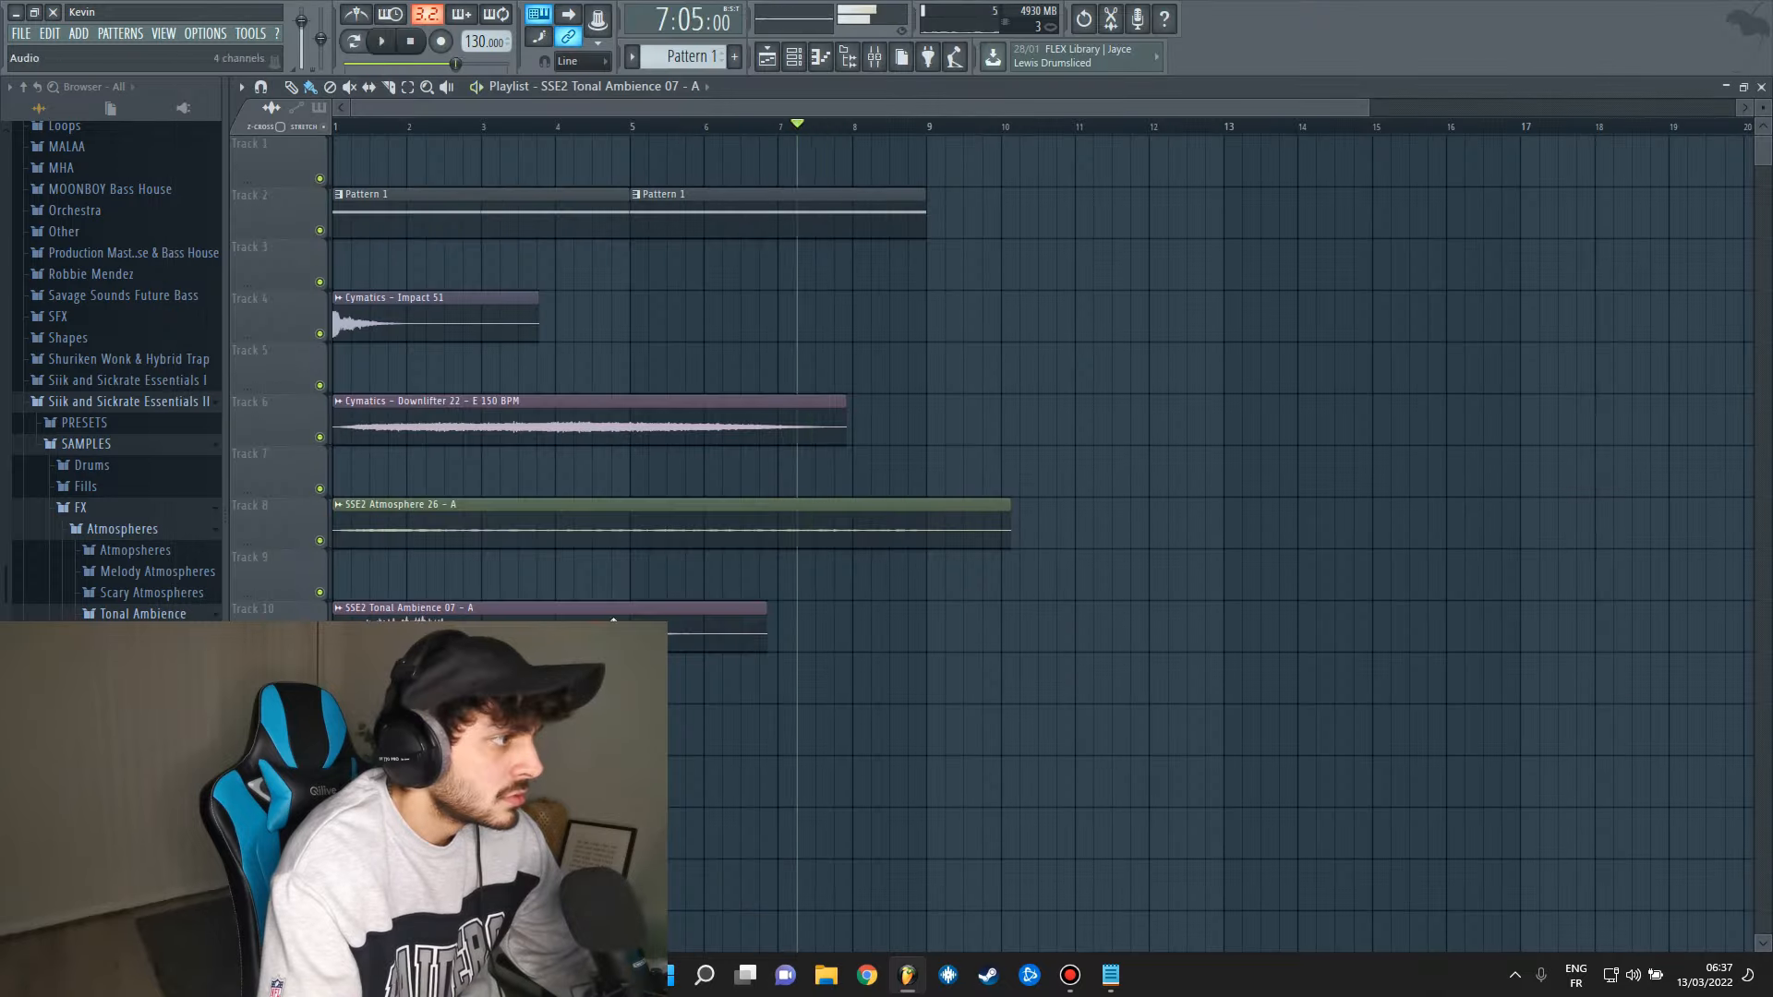
Move the Pattern 2 clip on Track 1 to bar 1 and play back the arrangement with the SSE2 Tonal Ambience 07 layer.
key("space")
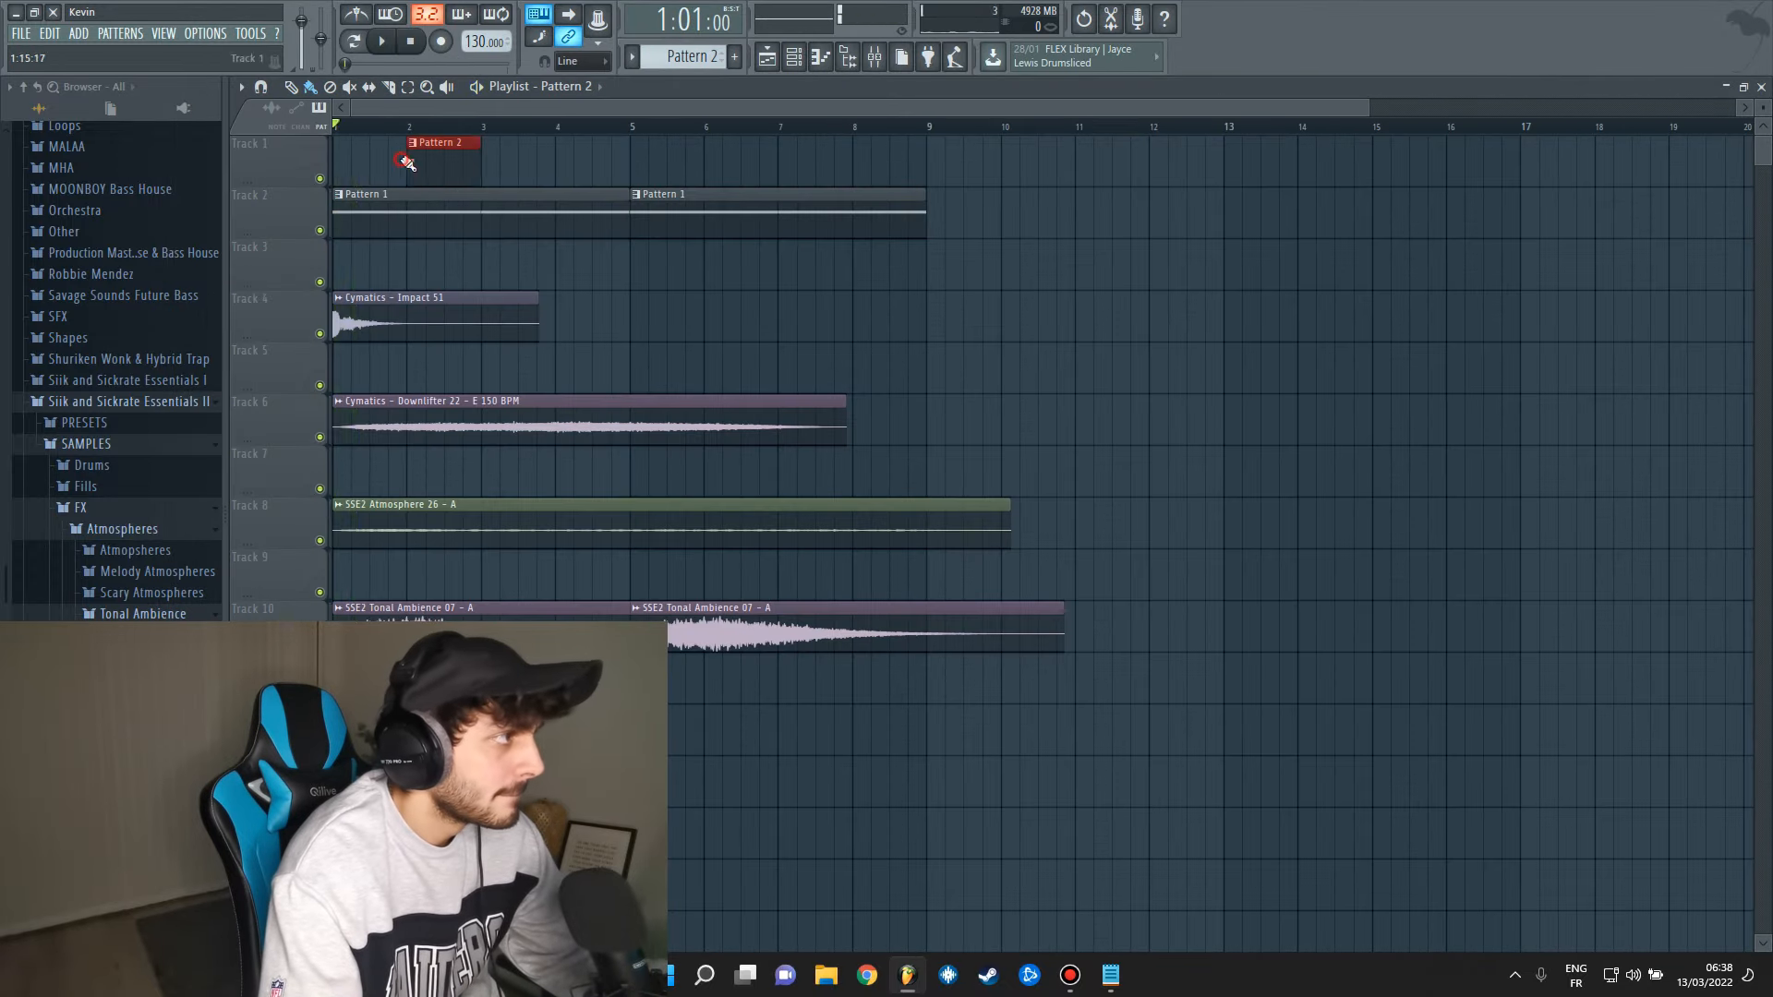
left_click_drag(406, 163, 332, 162)
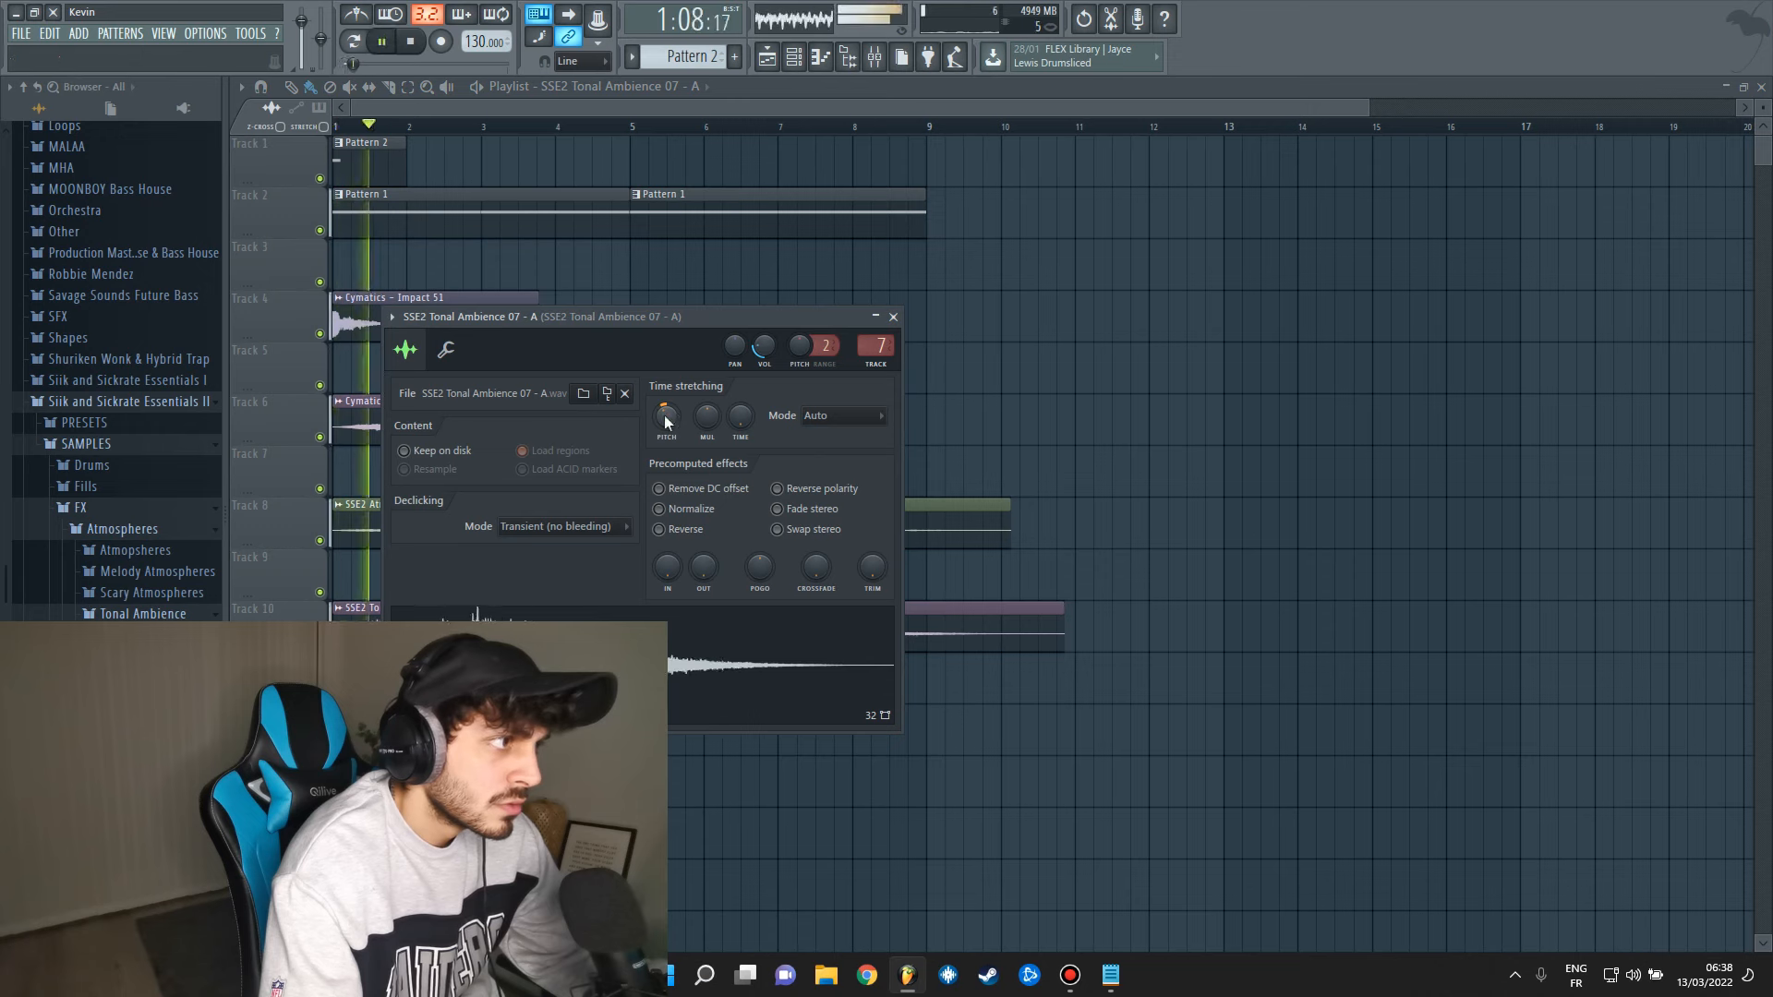
left_click(893, 317)
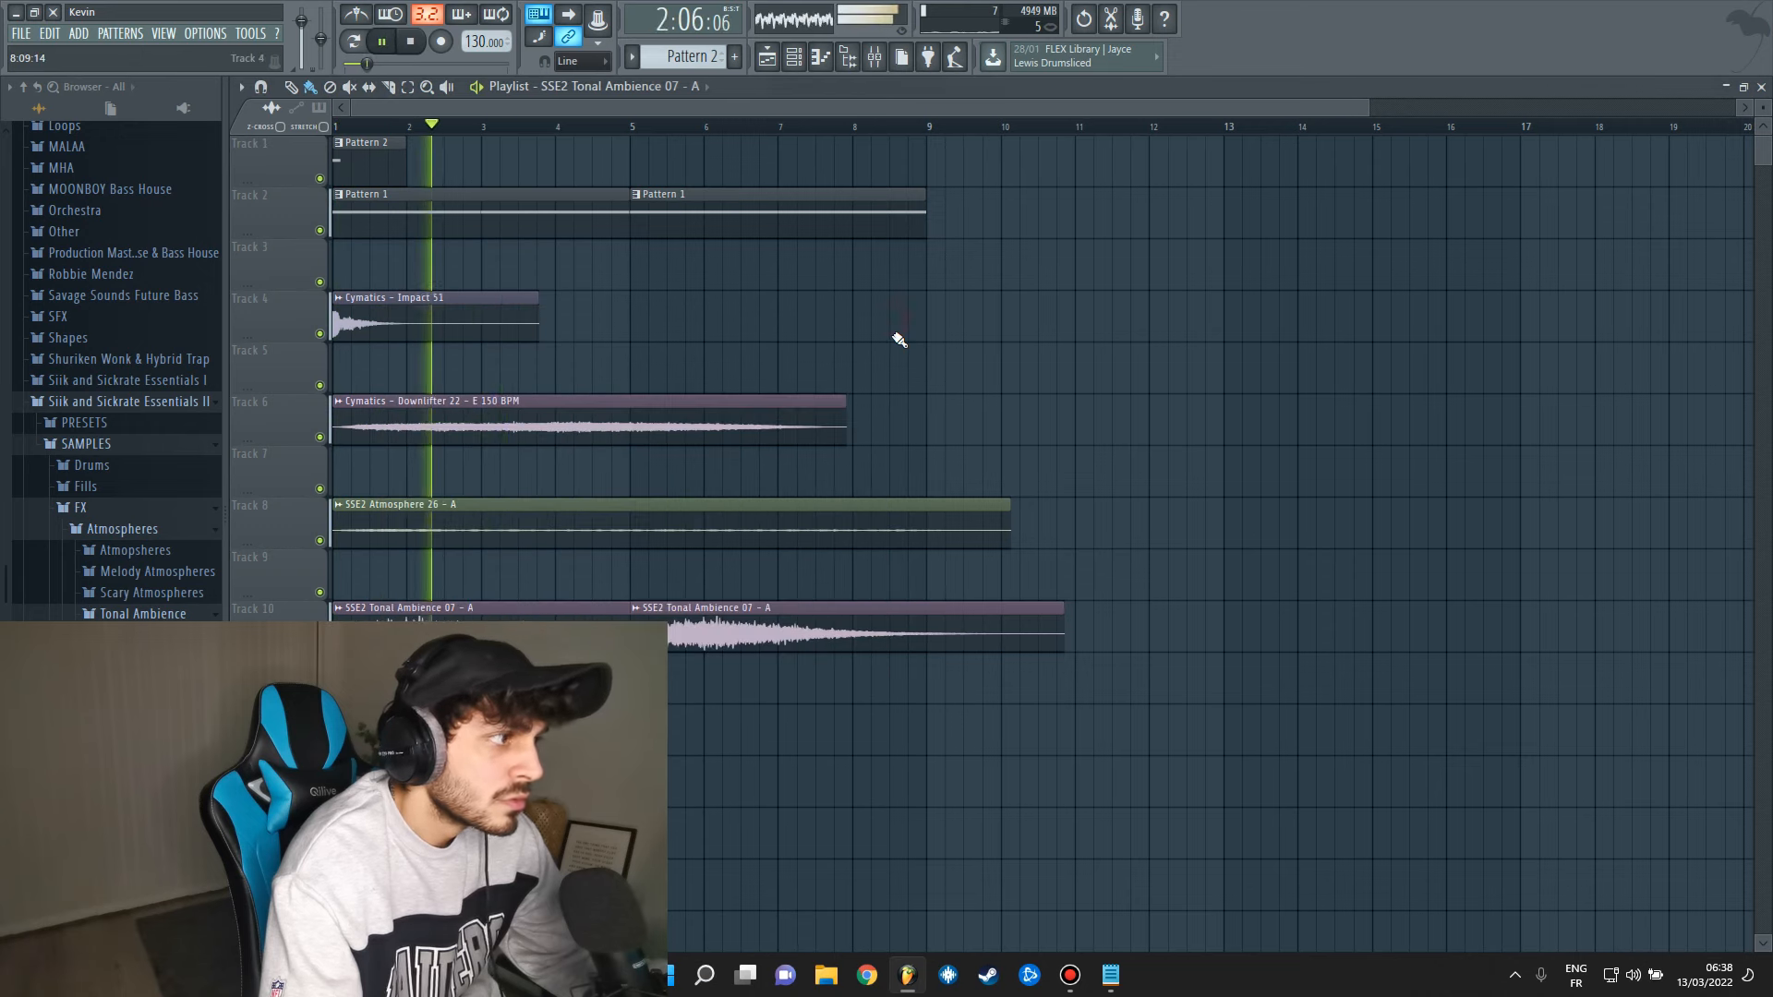
key("space")
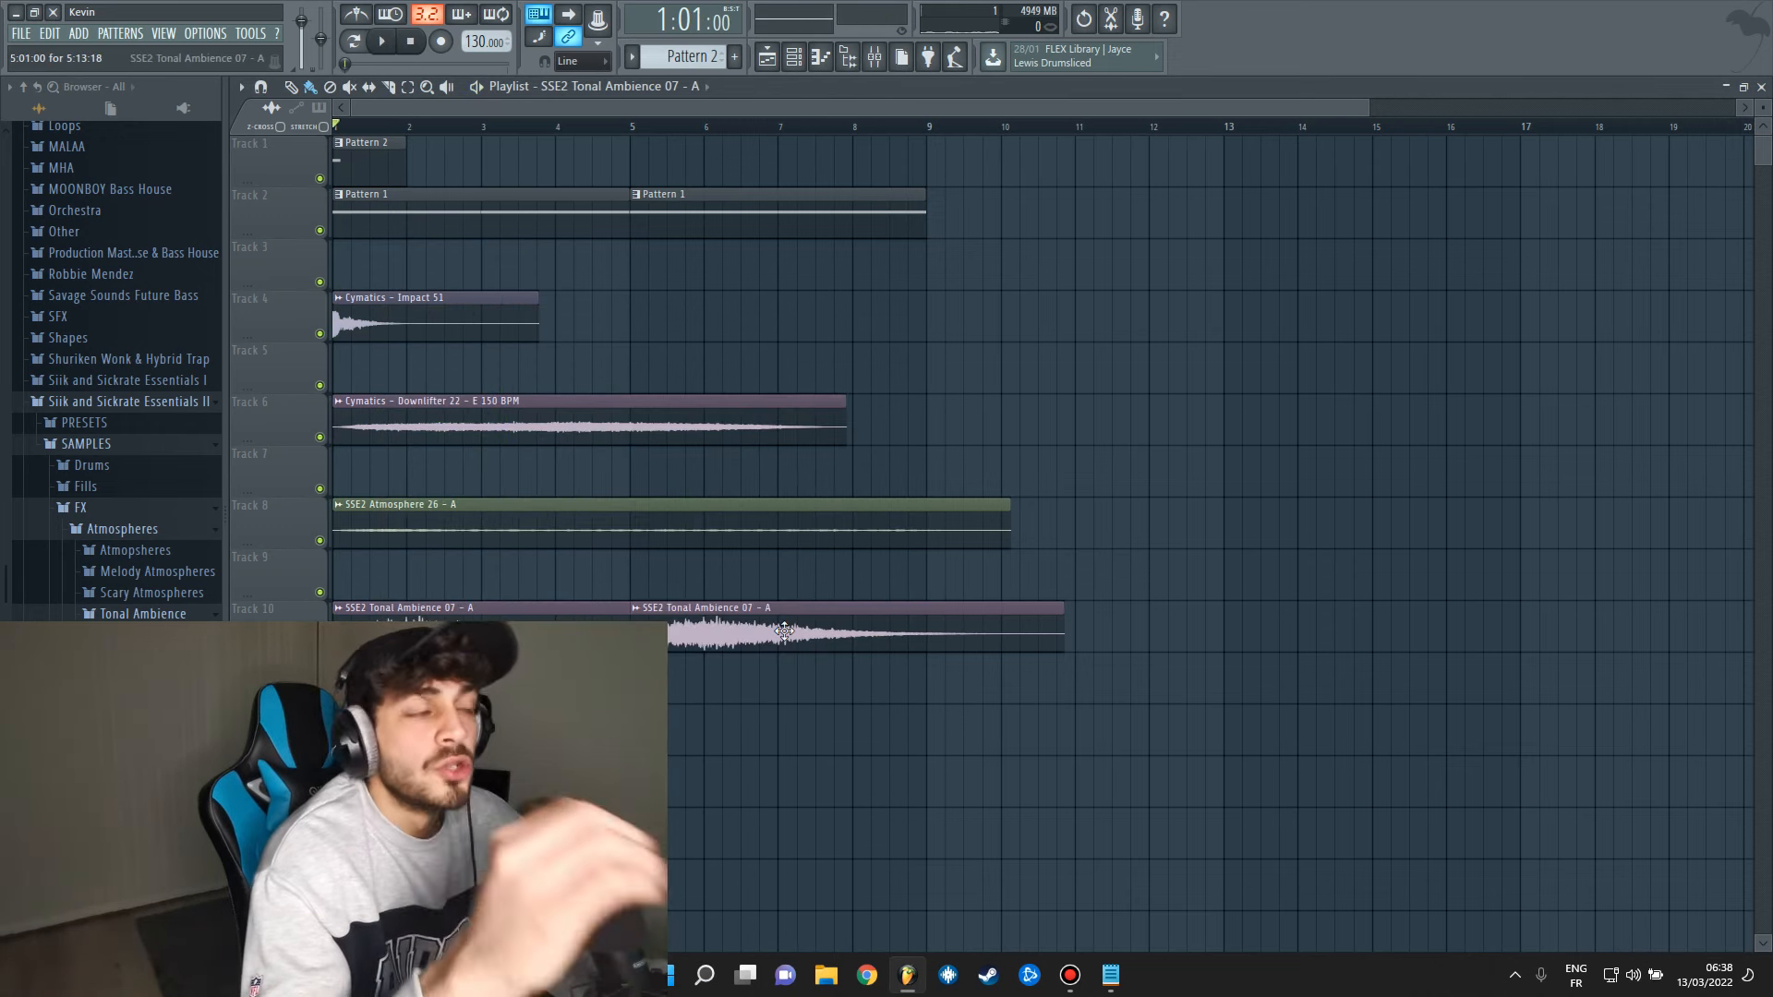
Adjust the time-stretching pitch of the SSE2 Tonal Ambience 07 - A sample.
double_click(480, 618)
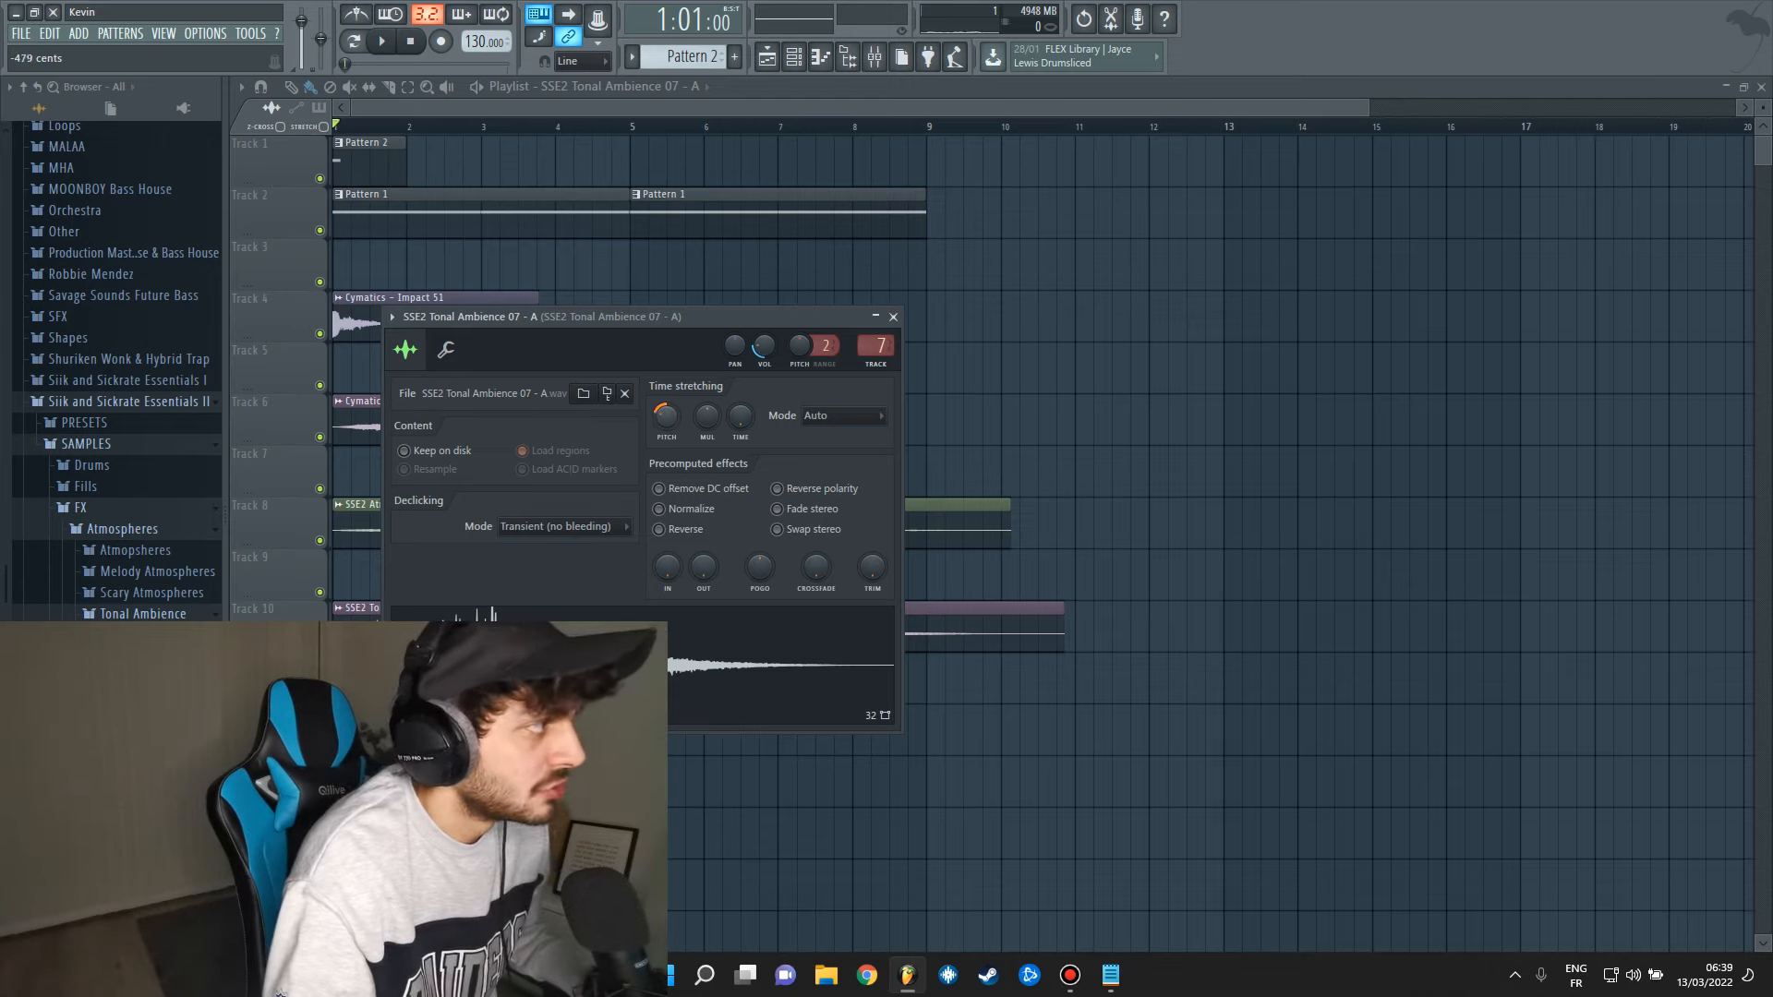
left_click_drag(661, 418, 662, 418)
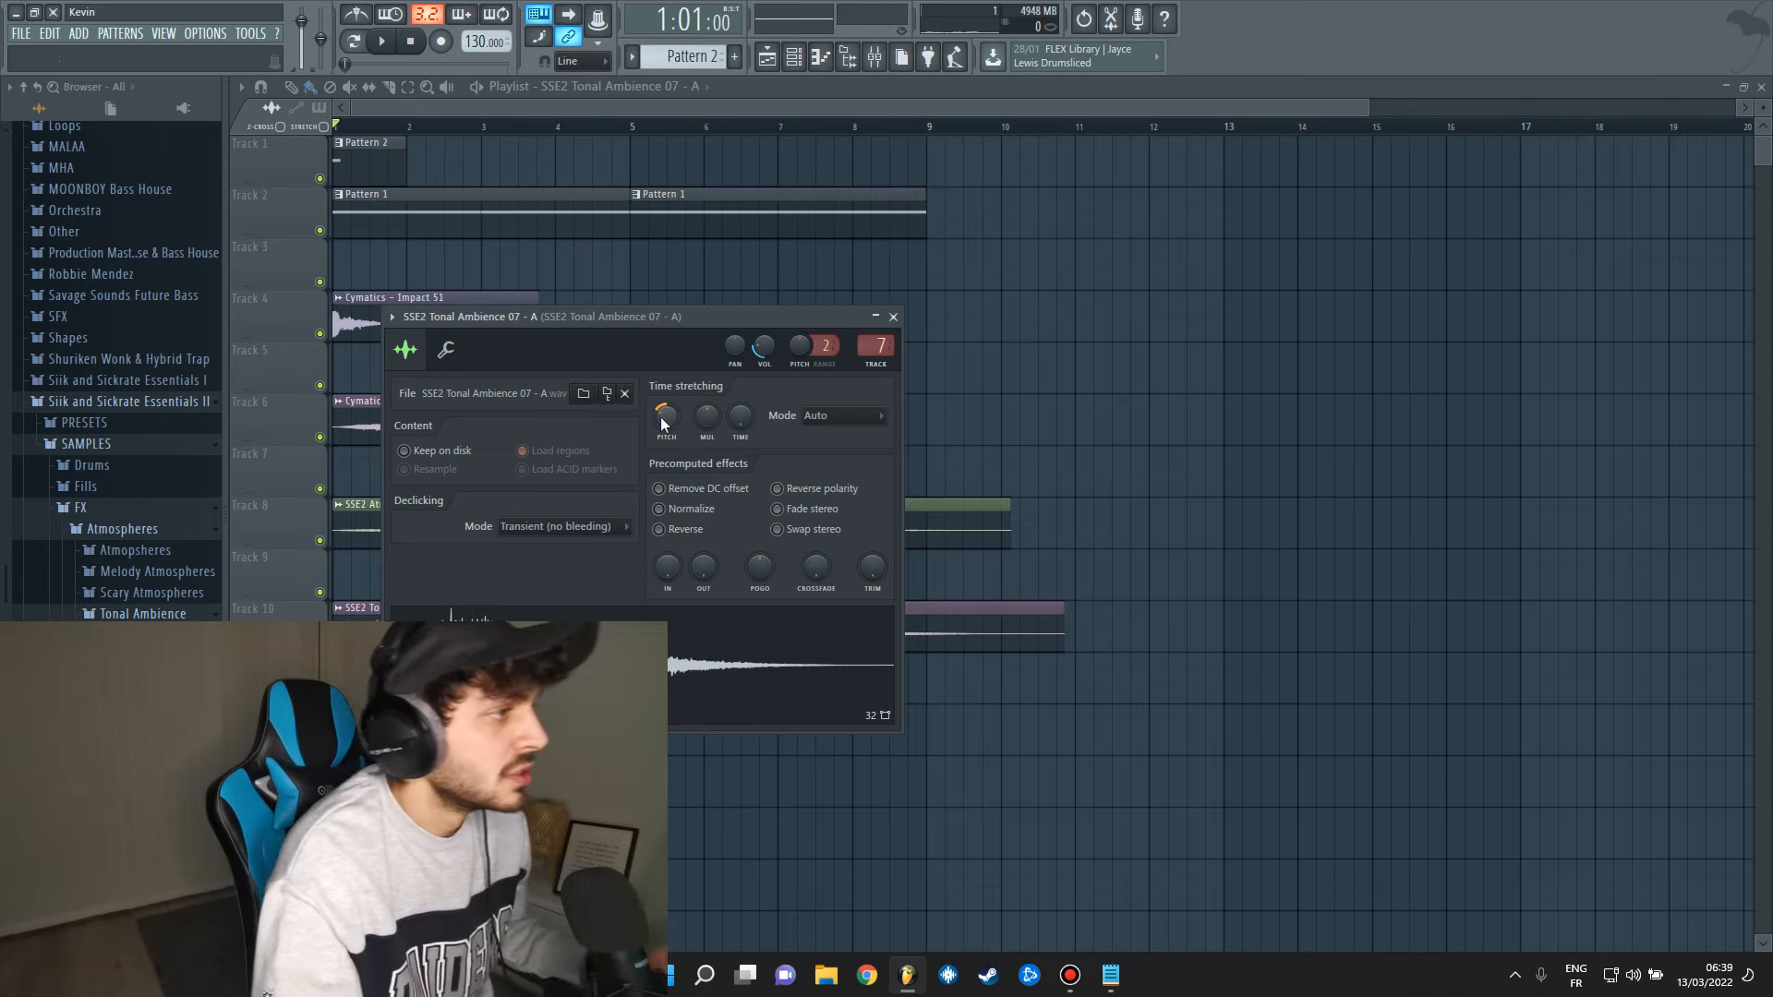
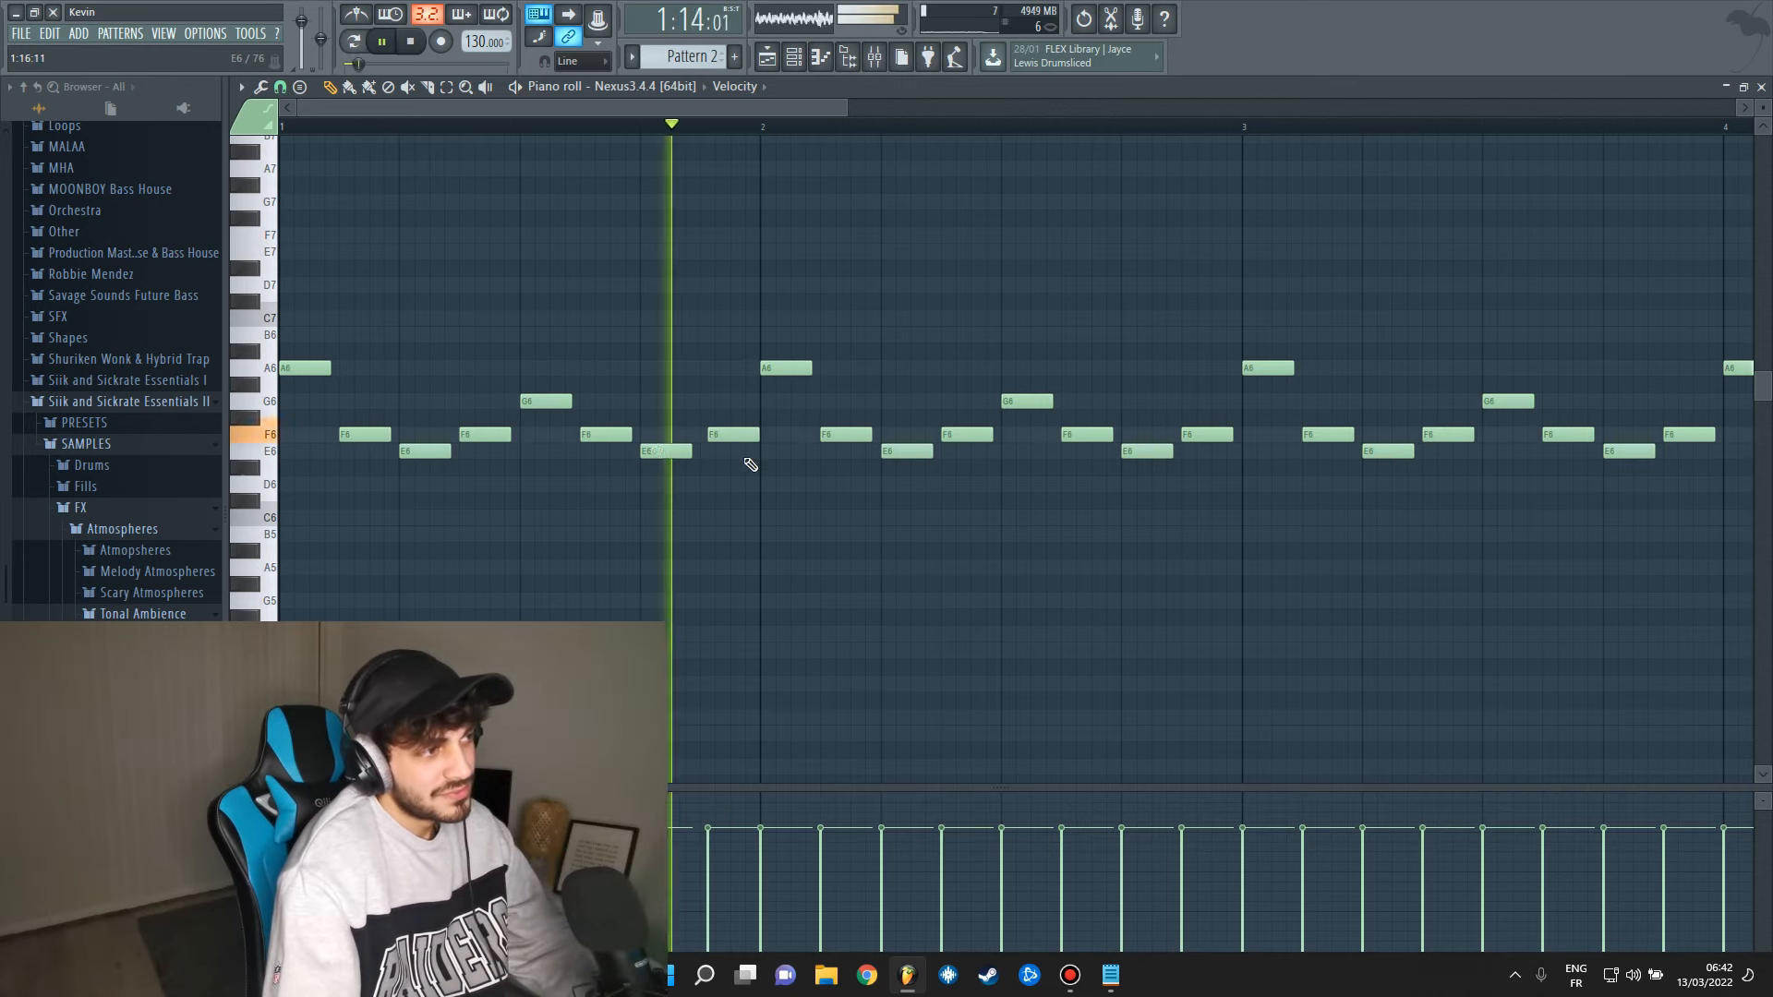
Set the piano roll snap to (none) and draw off-grid notes around F7, F#7 and G#7 above the Nexus melody.
key("space")
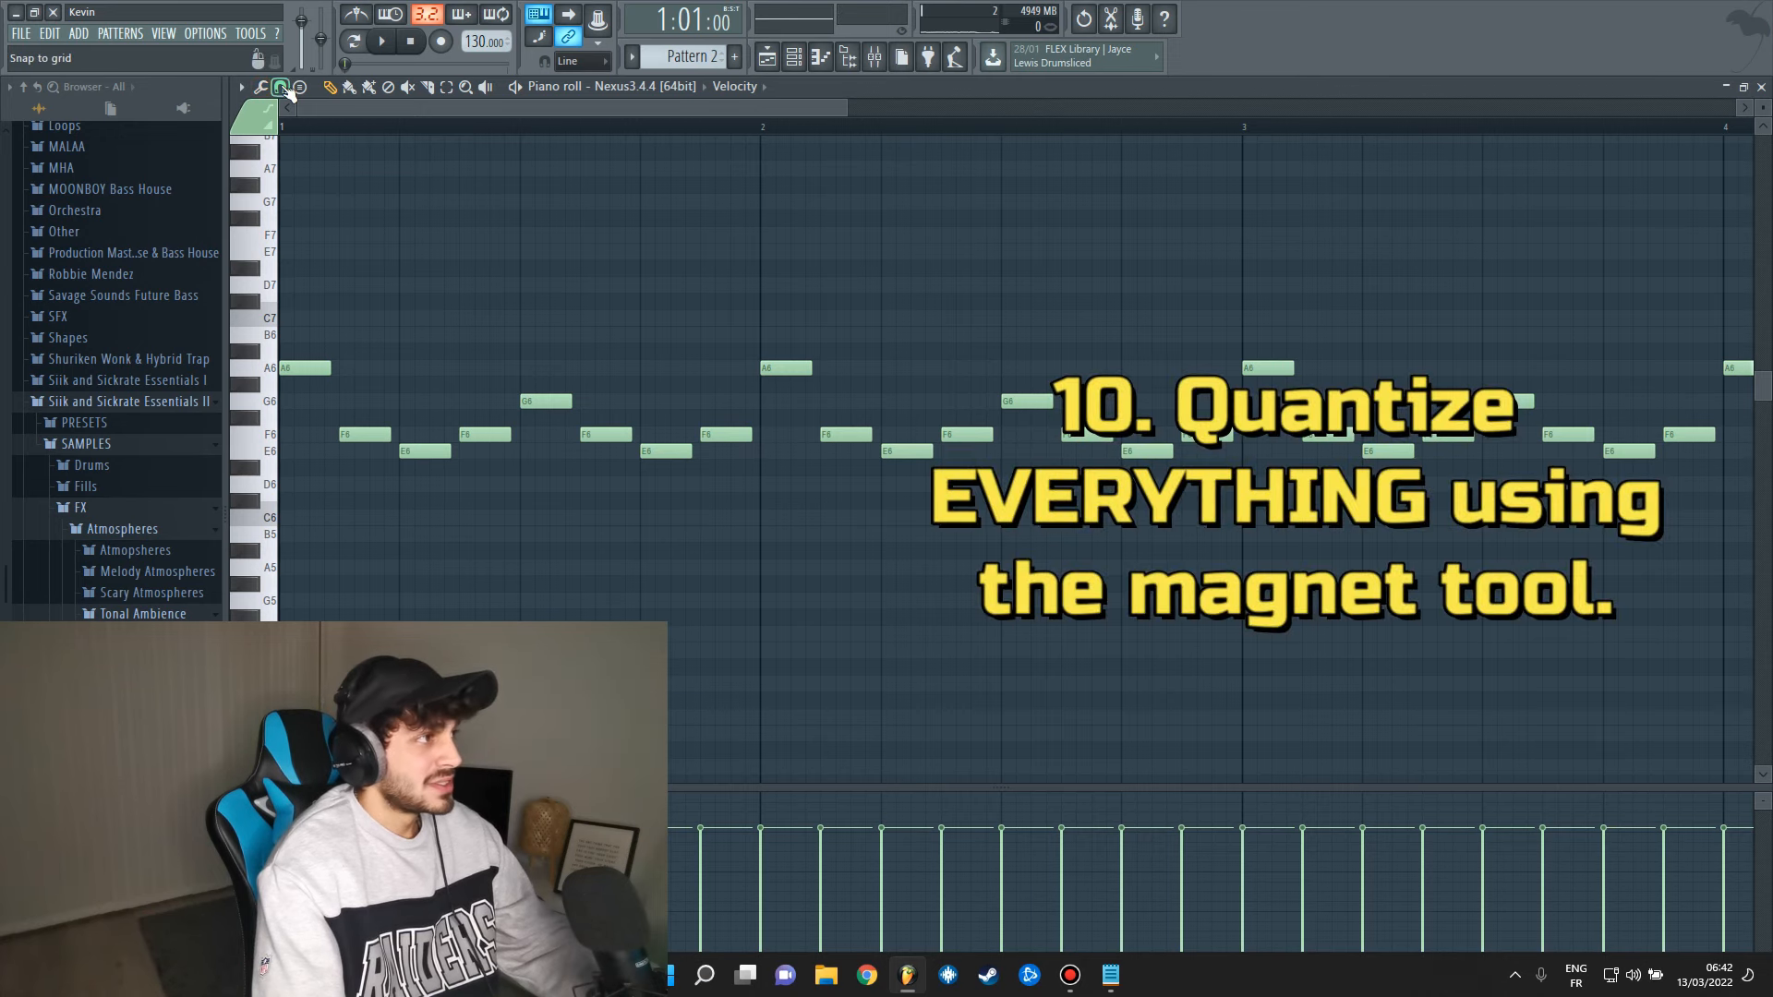
left_click(281, 87)
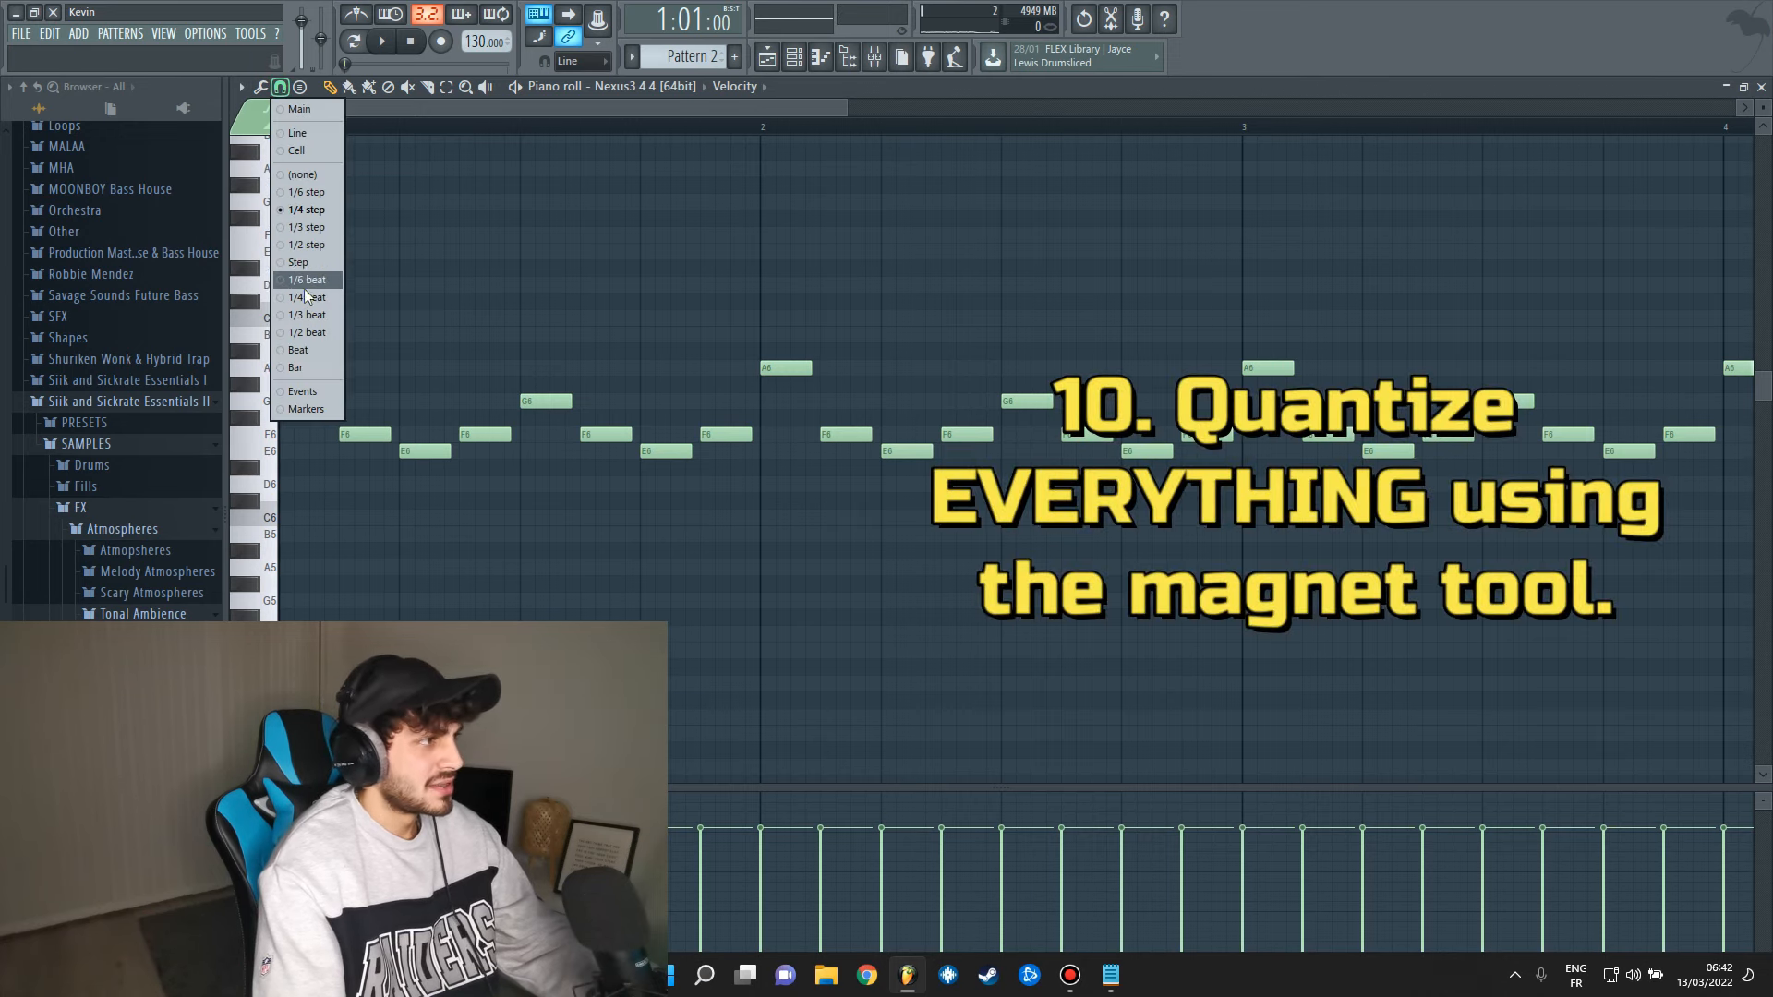
left_click(304, 176)
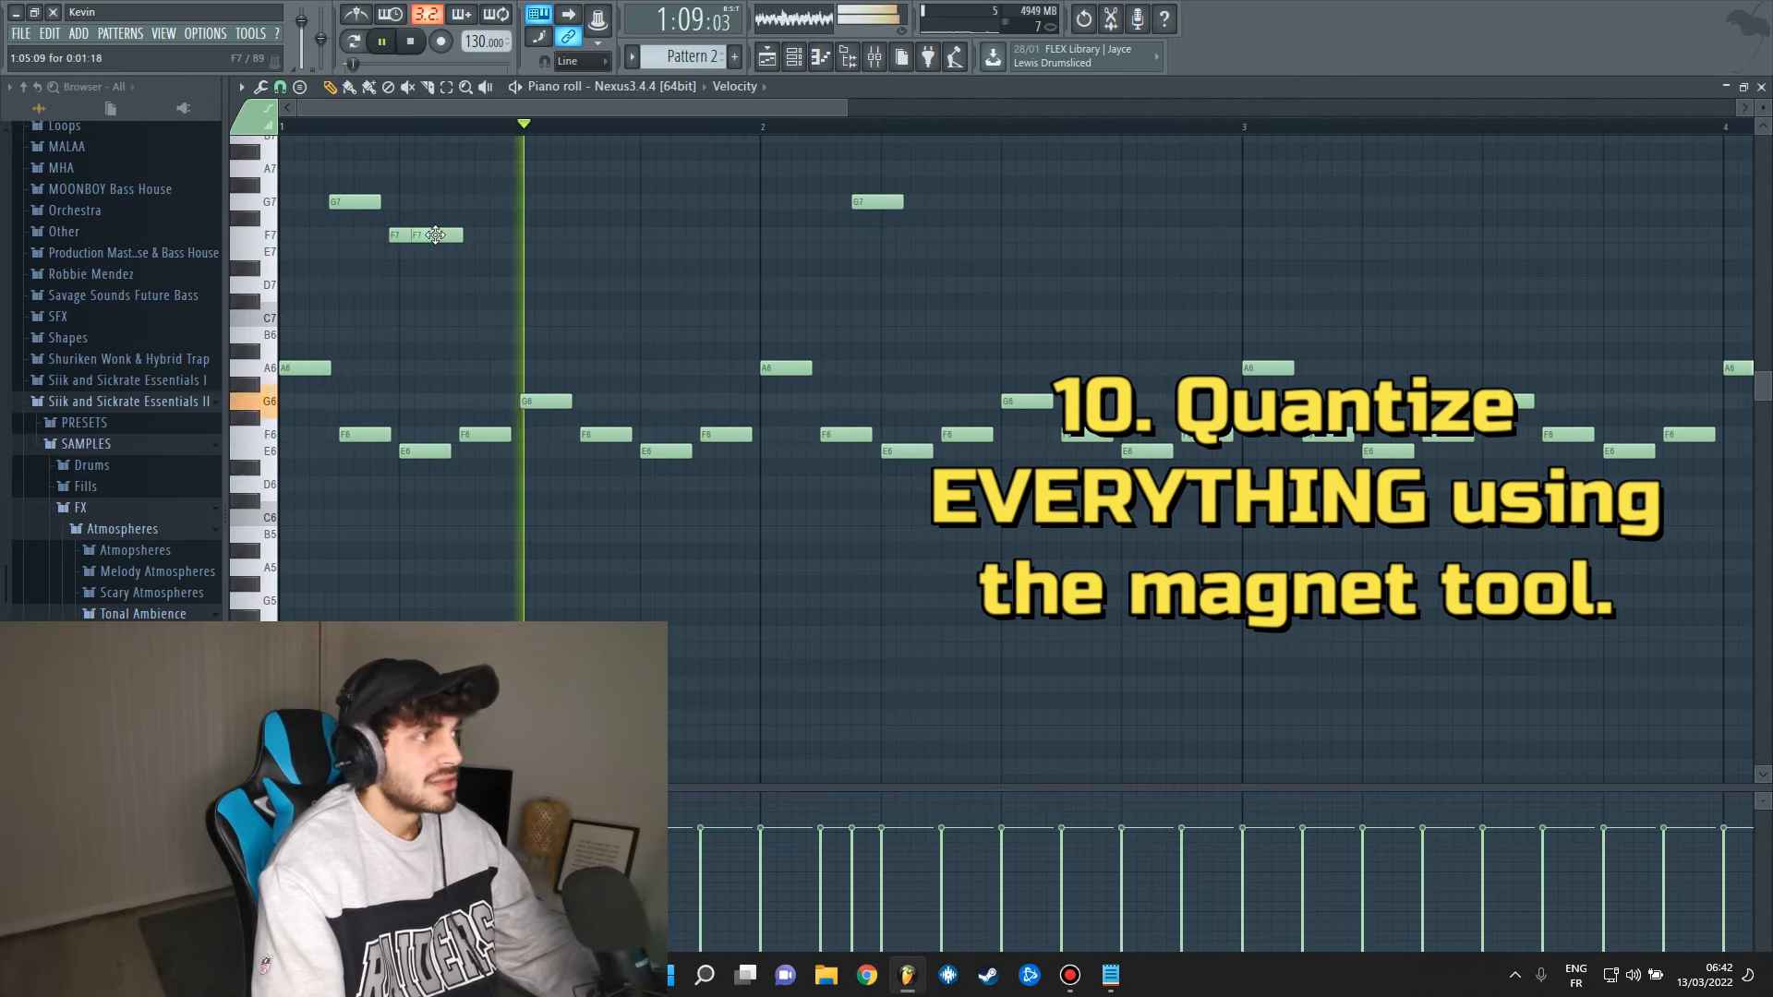
left_click_drag(461, 237, 470, 237)
left_click(535, 220)
left_click(688, 186)
left_click(697, 218)
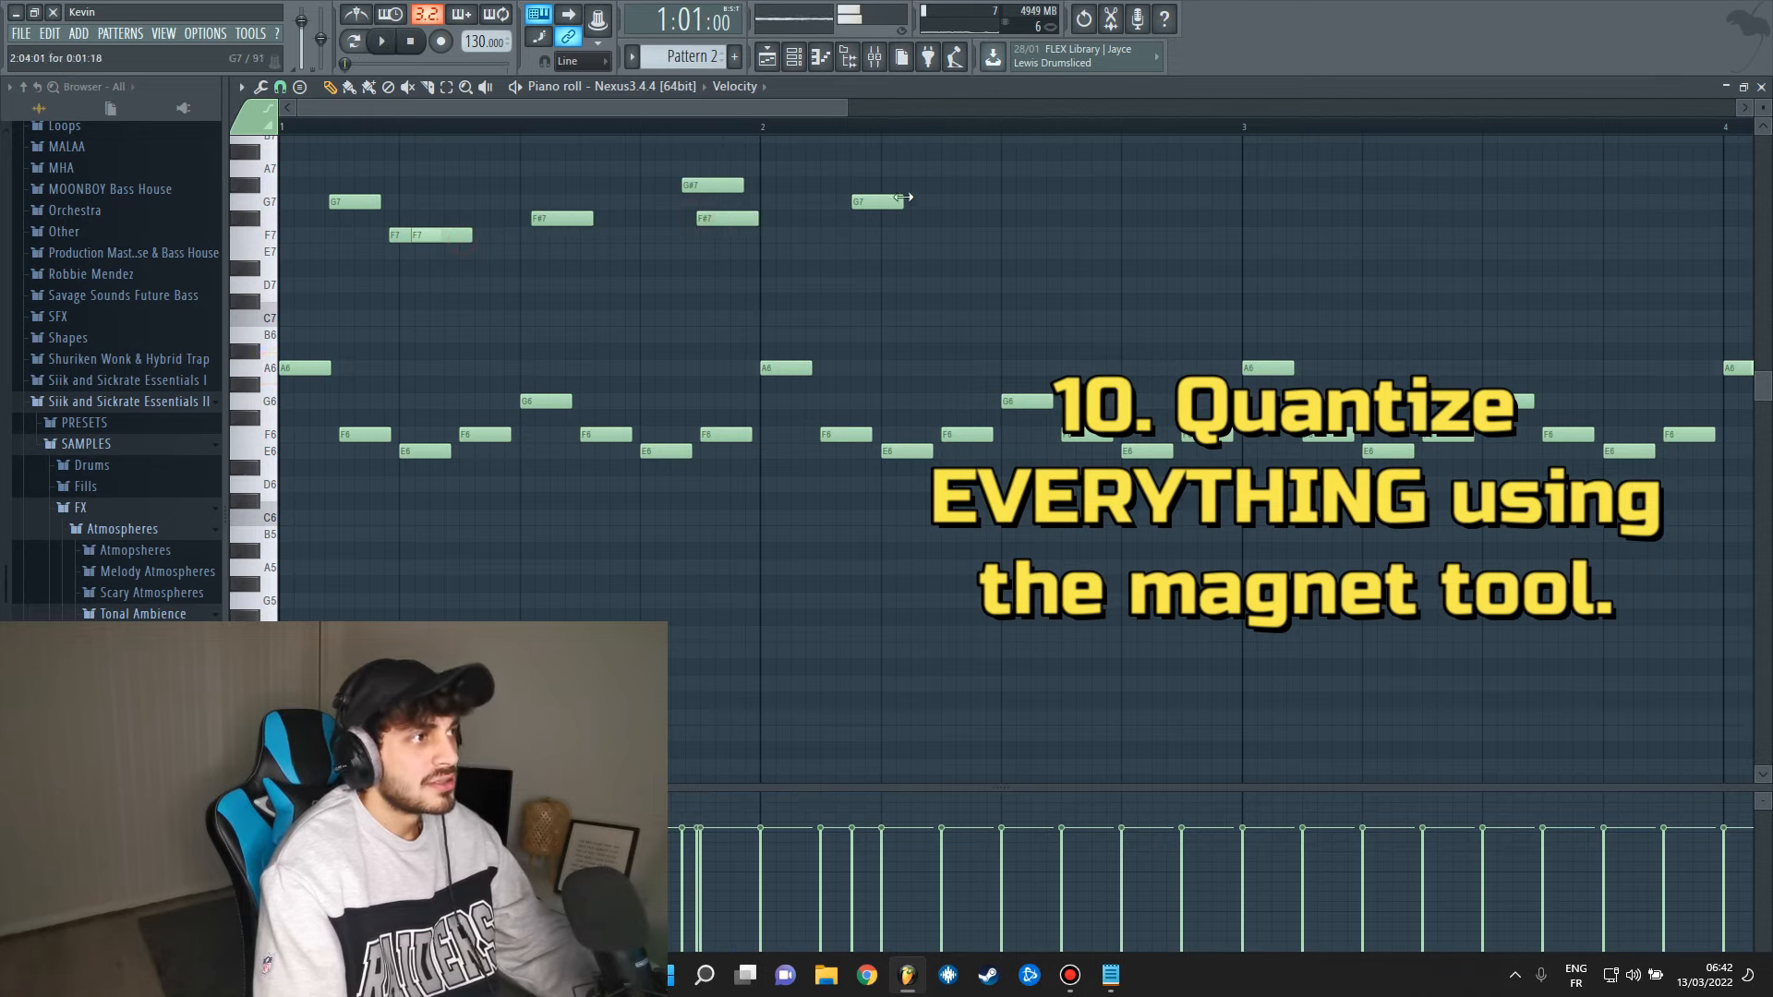
Play back the off-grid notes and delete them from the Nexus piano roll.
key("space")
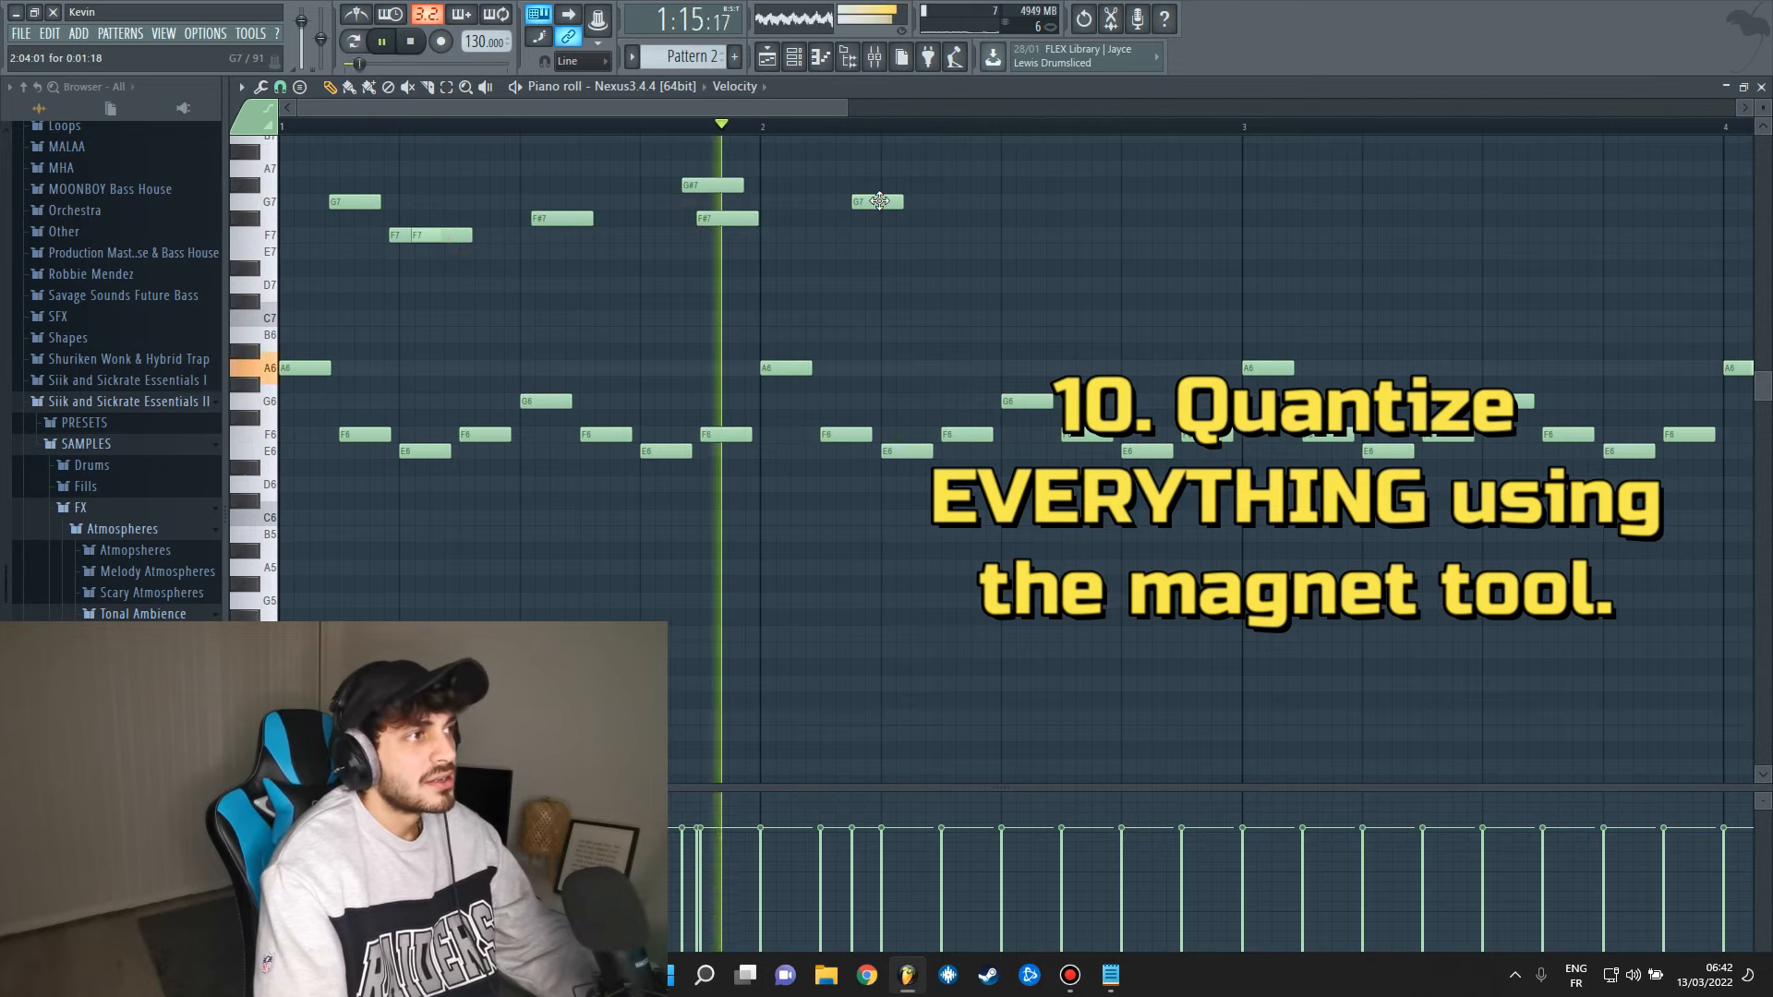
key("space")
right_click(880, 201)
right_click(713, 185)
right_click(728, 218)
right_click(562, 218)
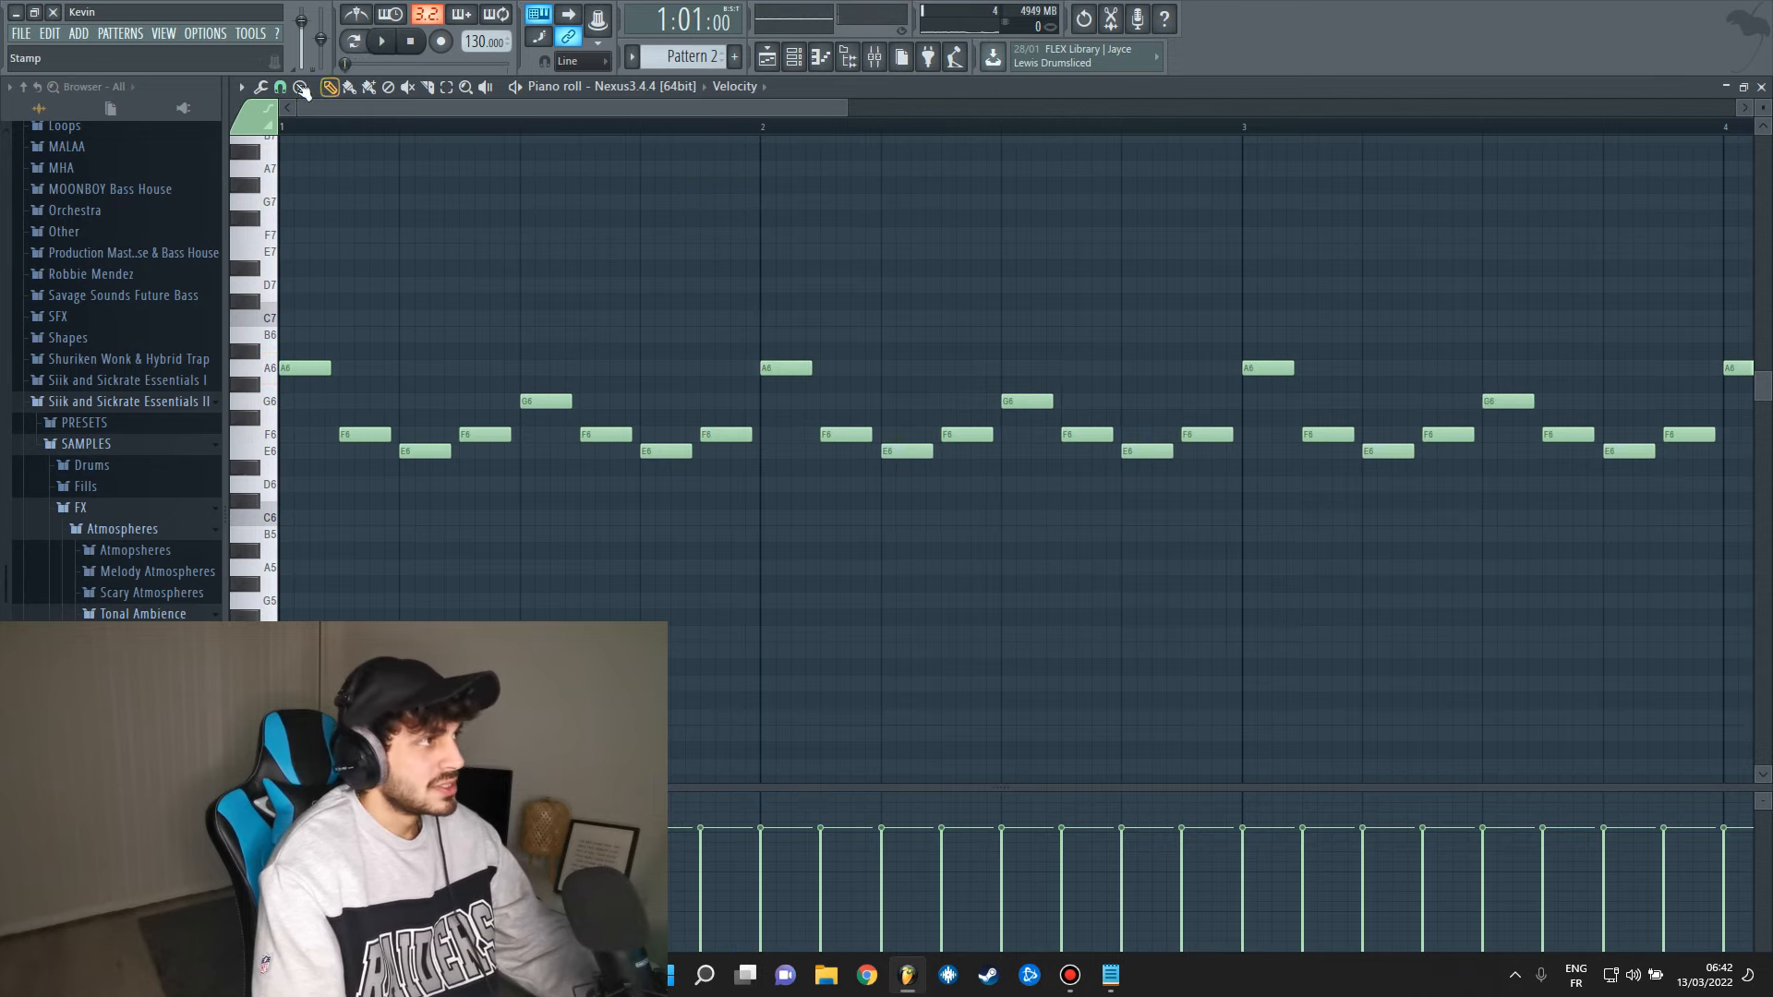
Set the piano roll snap back to 1/4 step and play back the Nexus melody.
left_click(281, 88)
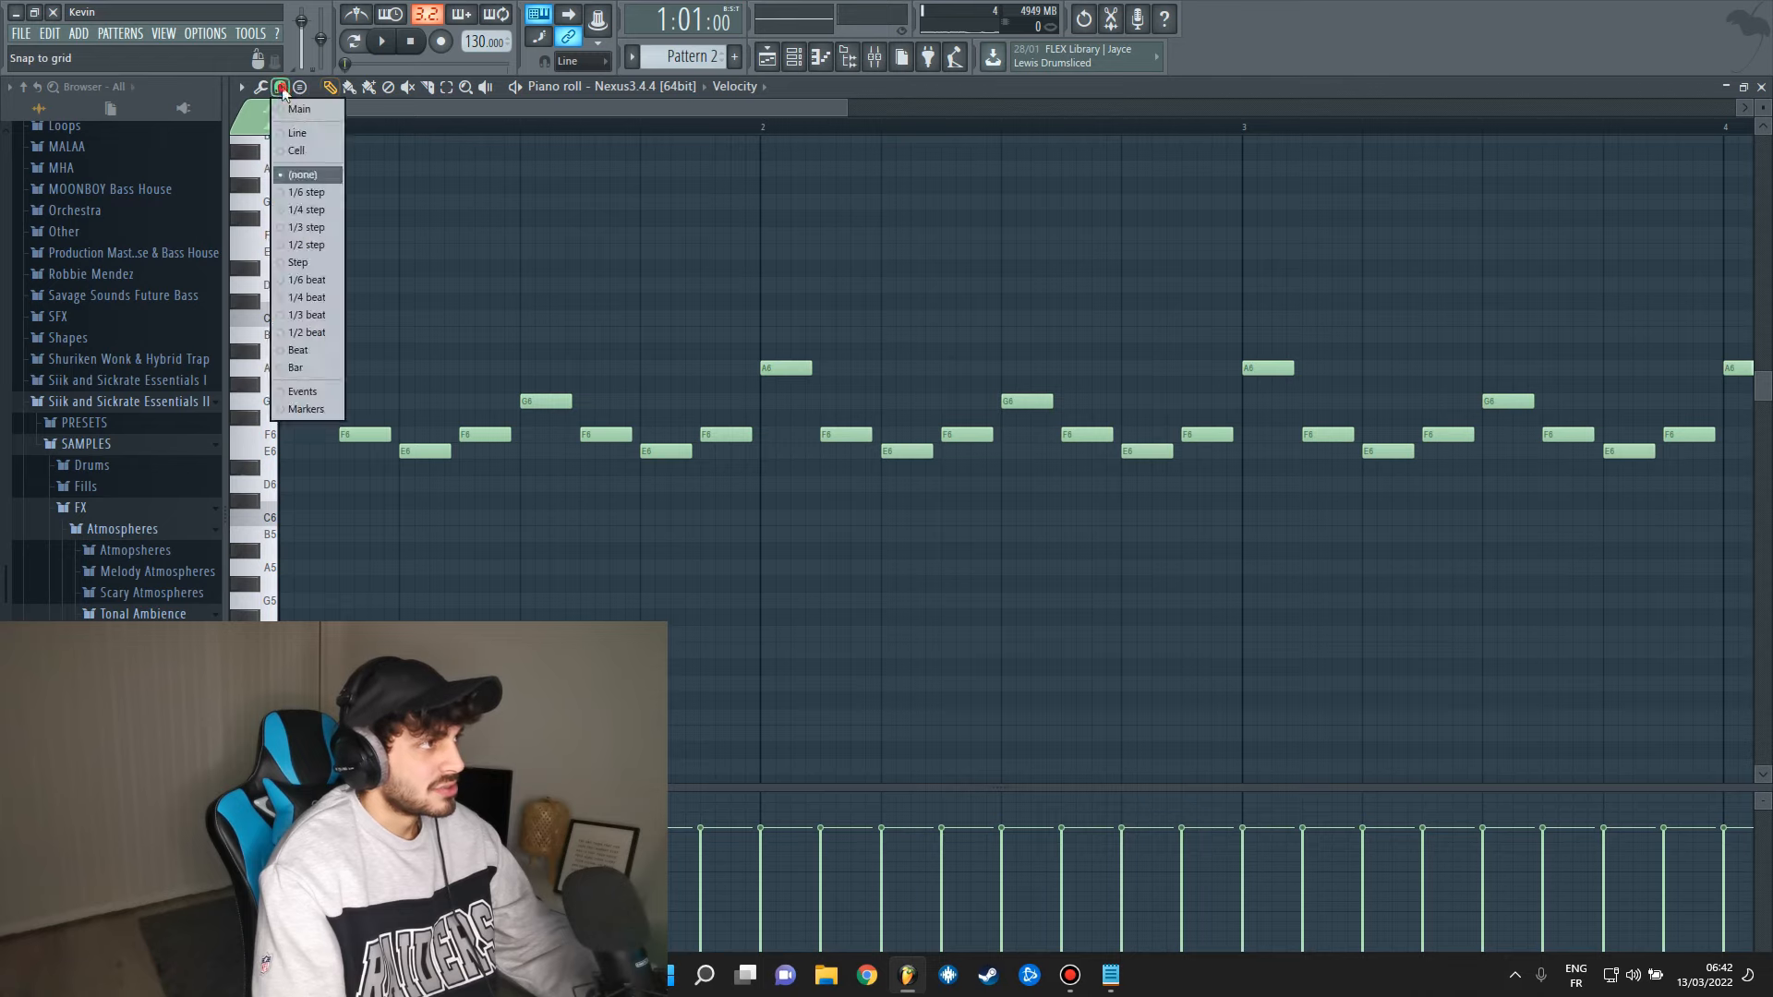
left_click(307, 209)
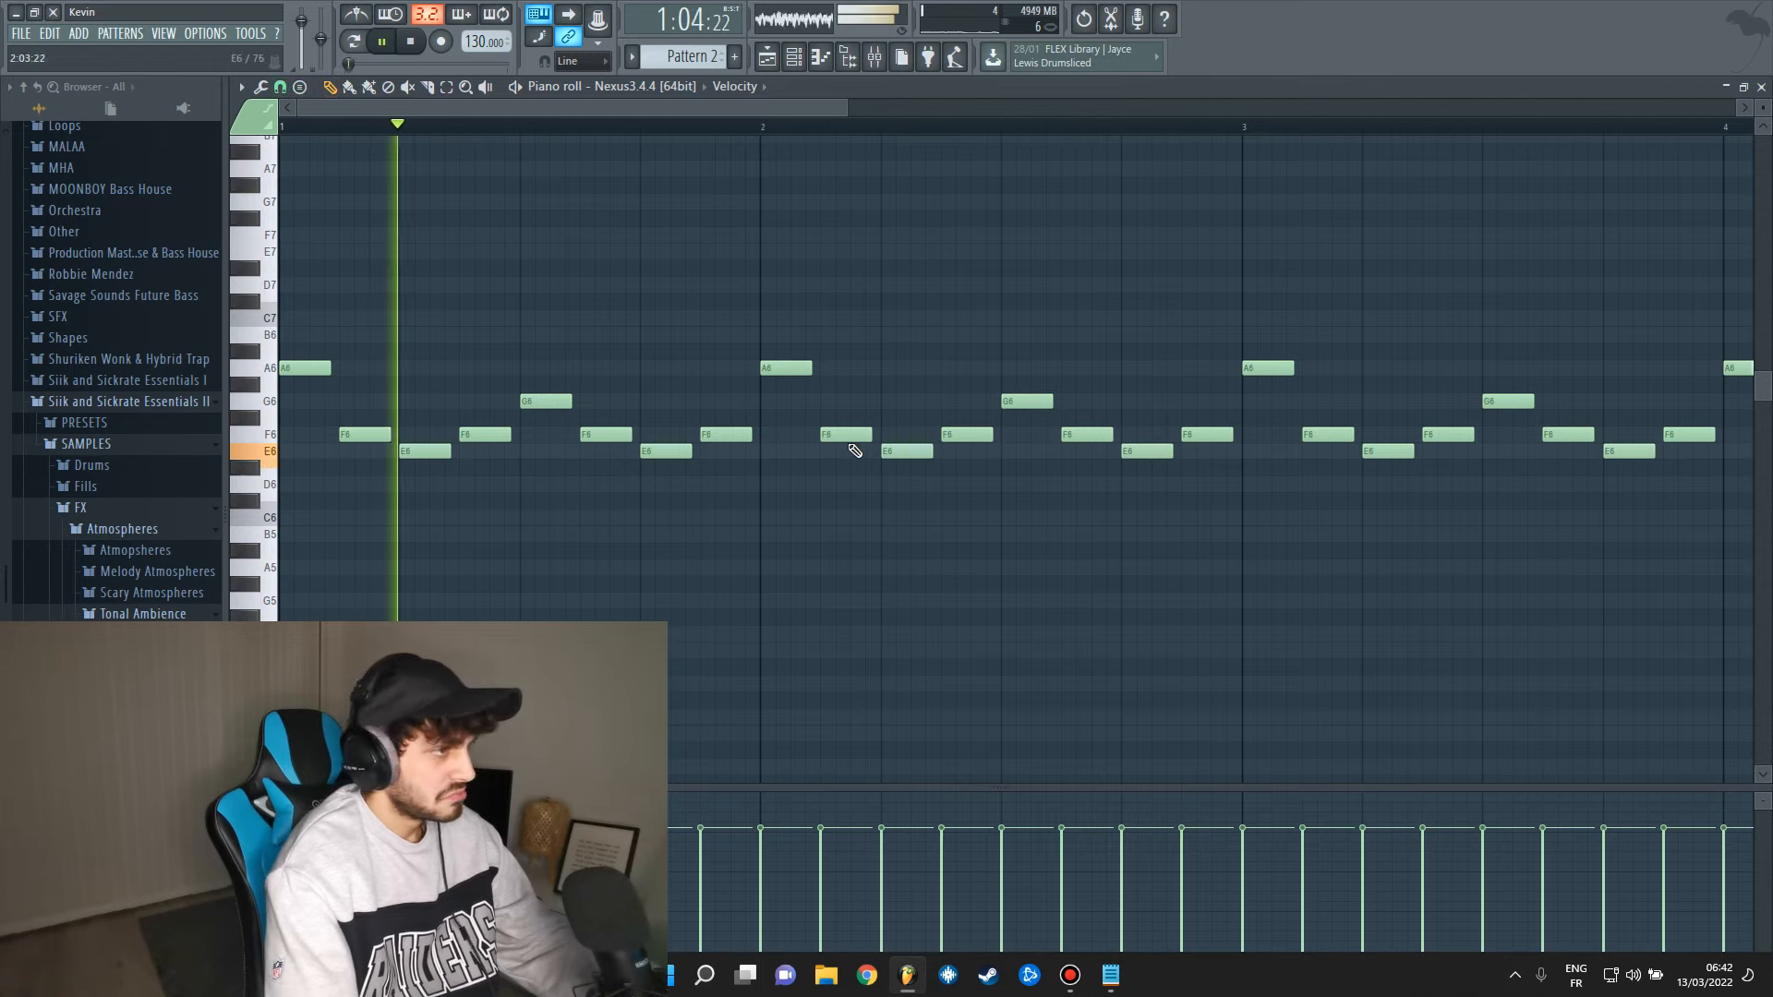
key("space")
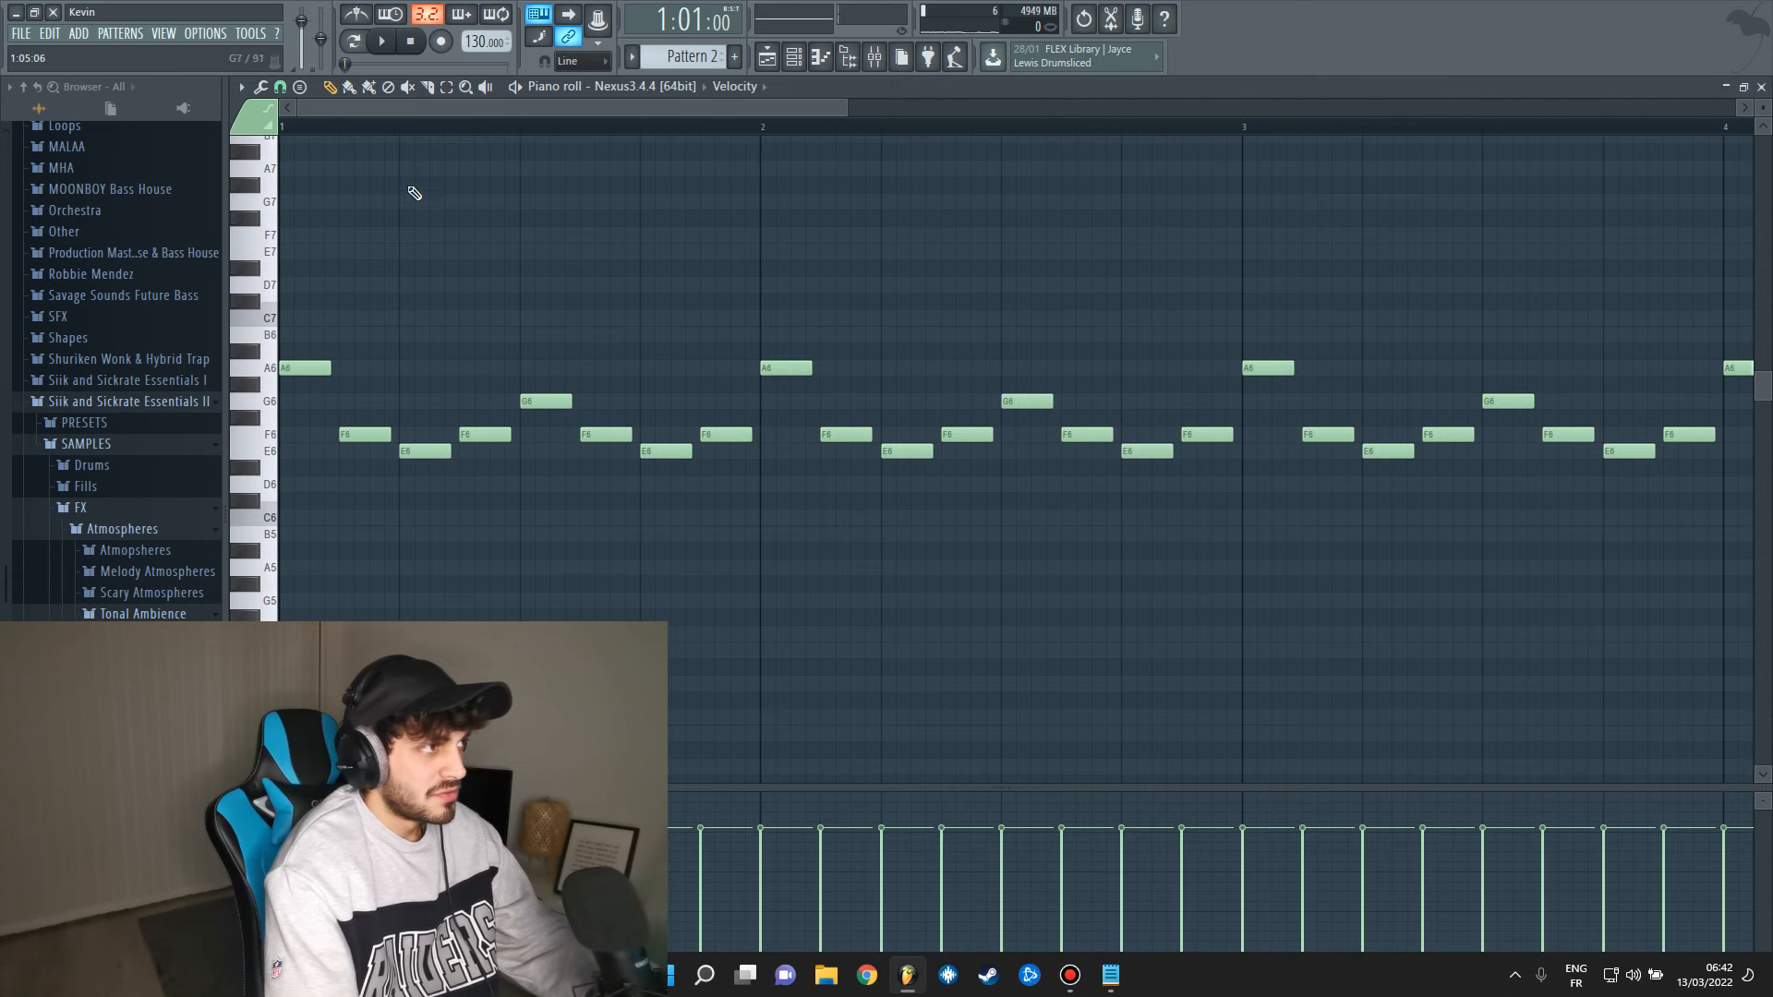
scroll(411, 139, "up", 3)
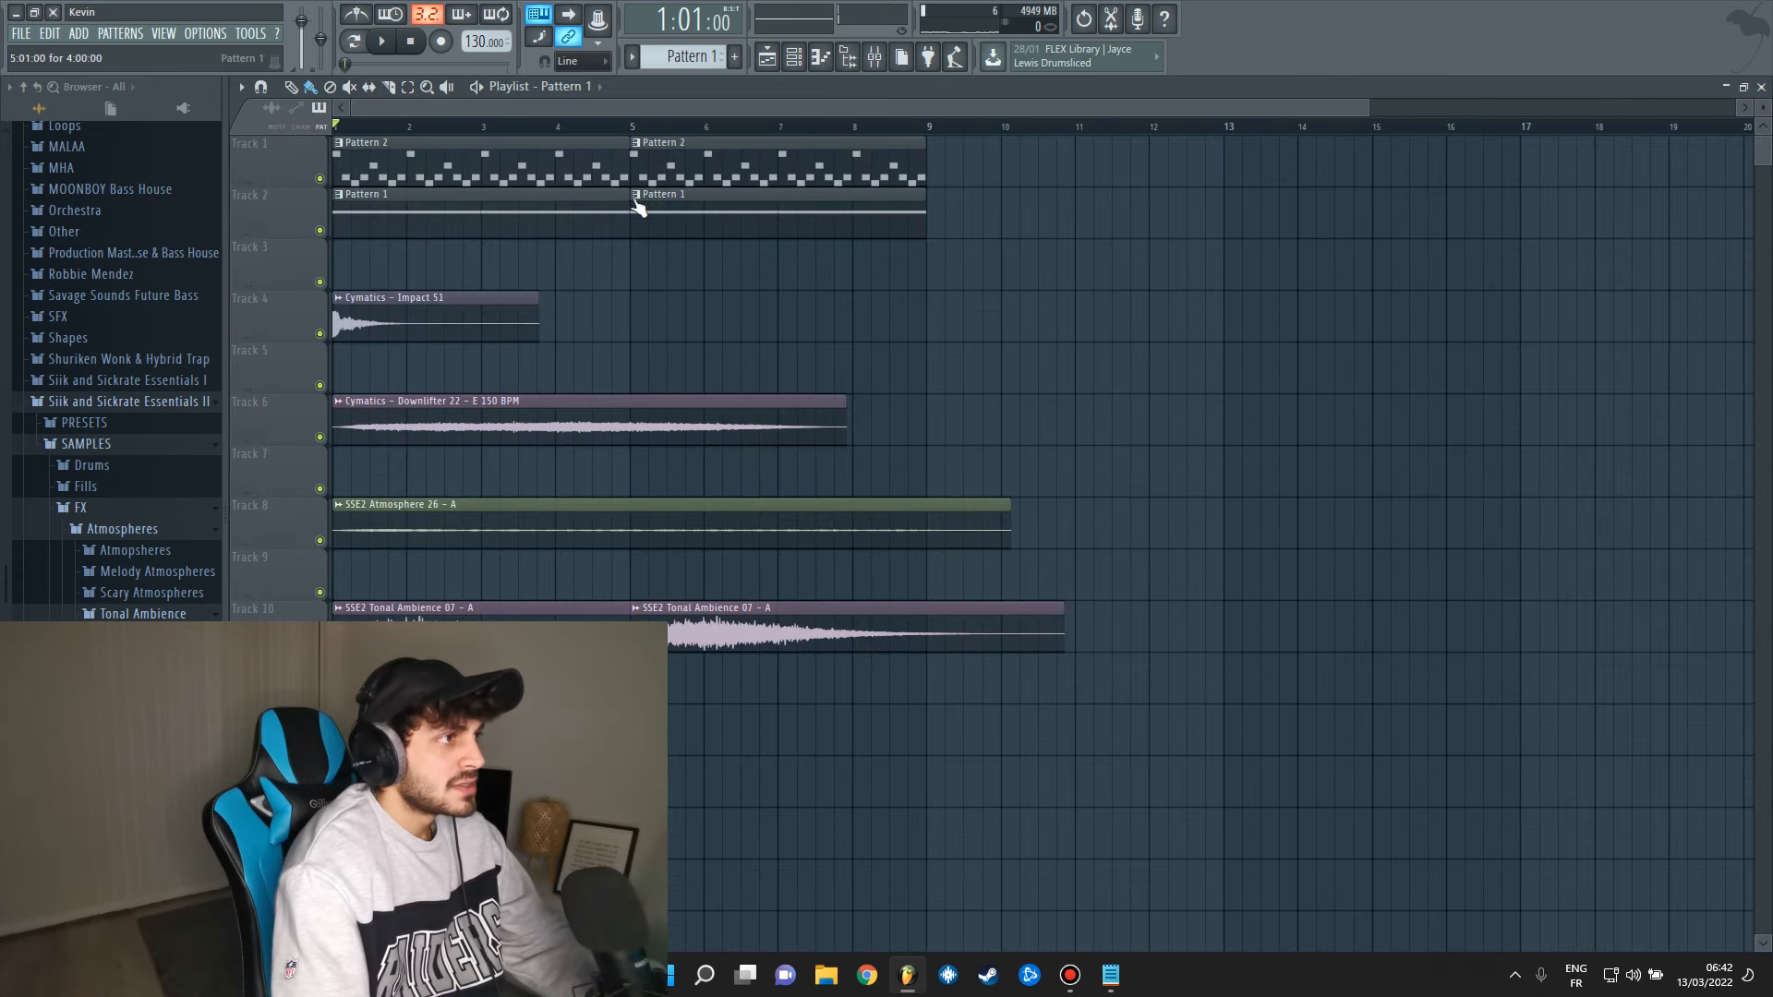
Make the Pattern 1 clip at bar 5 unique and vary its Serum notes to a one-bar D5, one-bar C5 and two-bar A4.
left_click(635, 197)
left_click(691, 296)
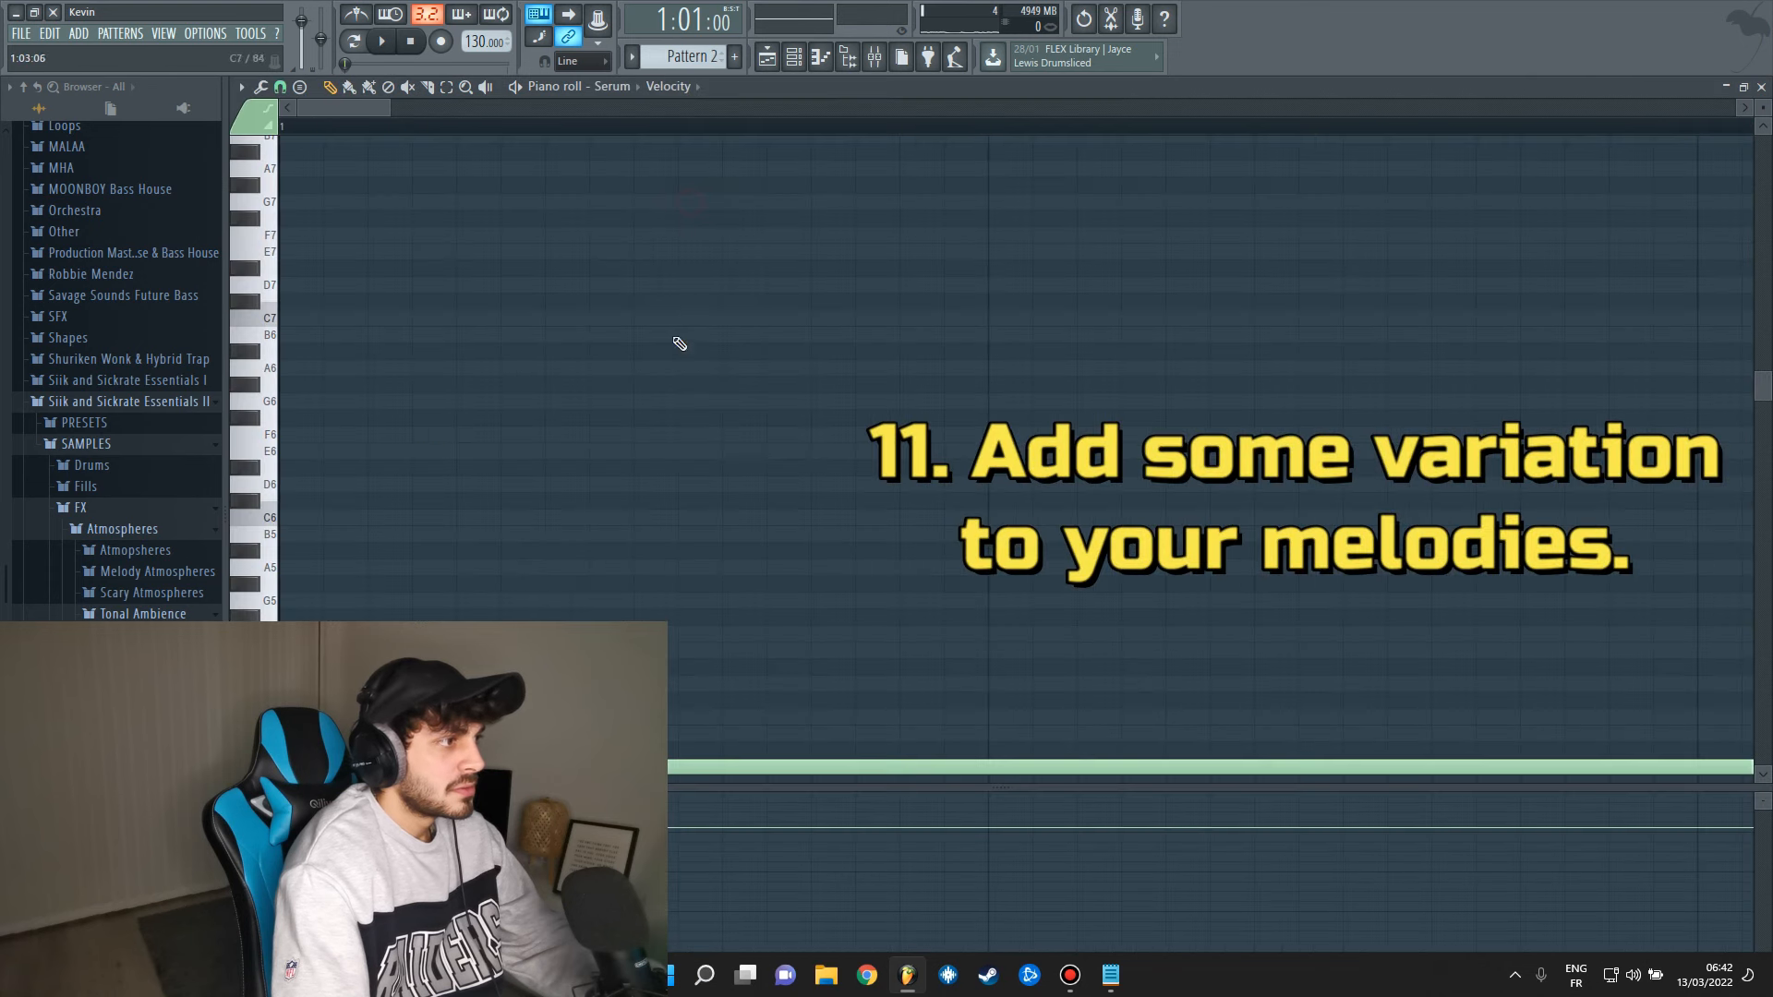
scroll(430, 136, "down", 10)
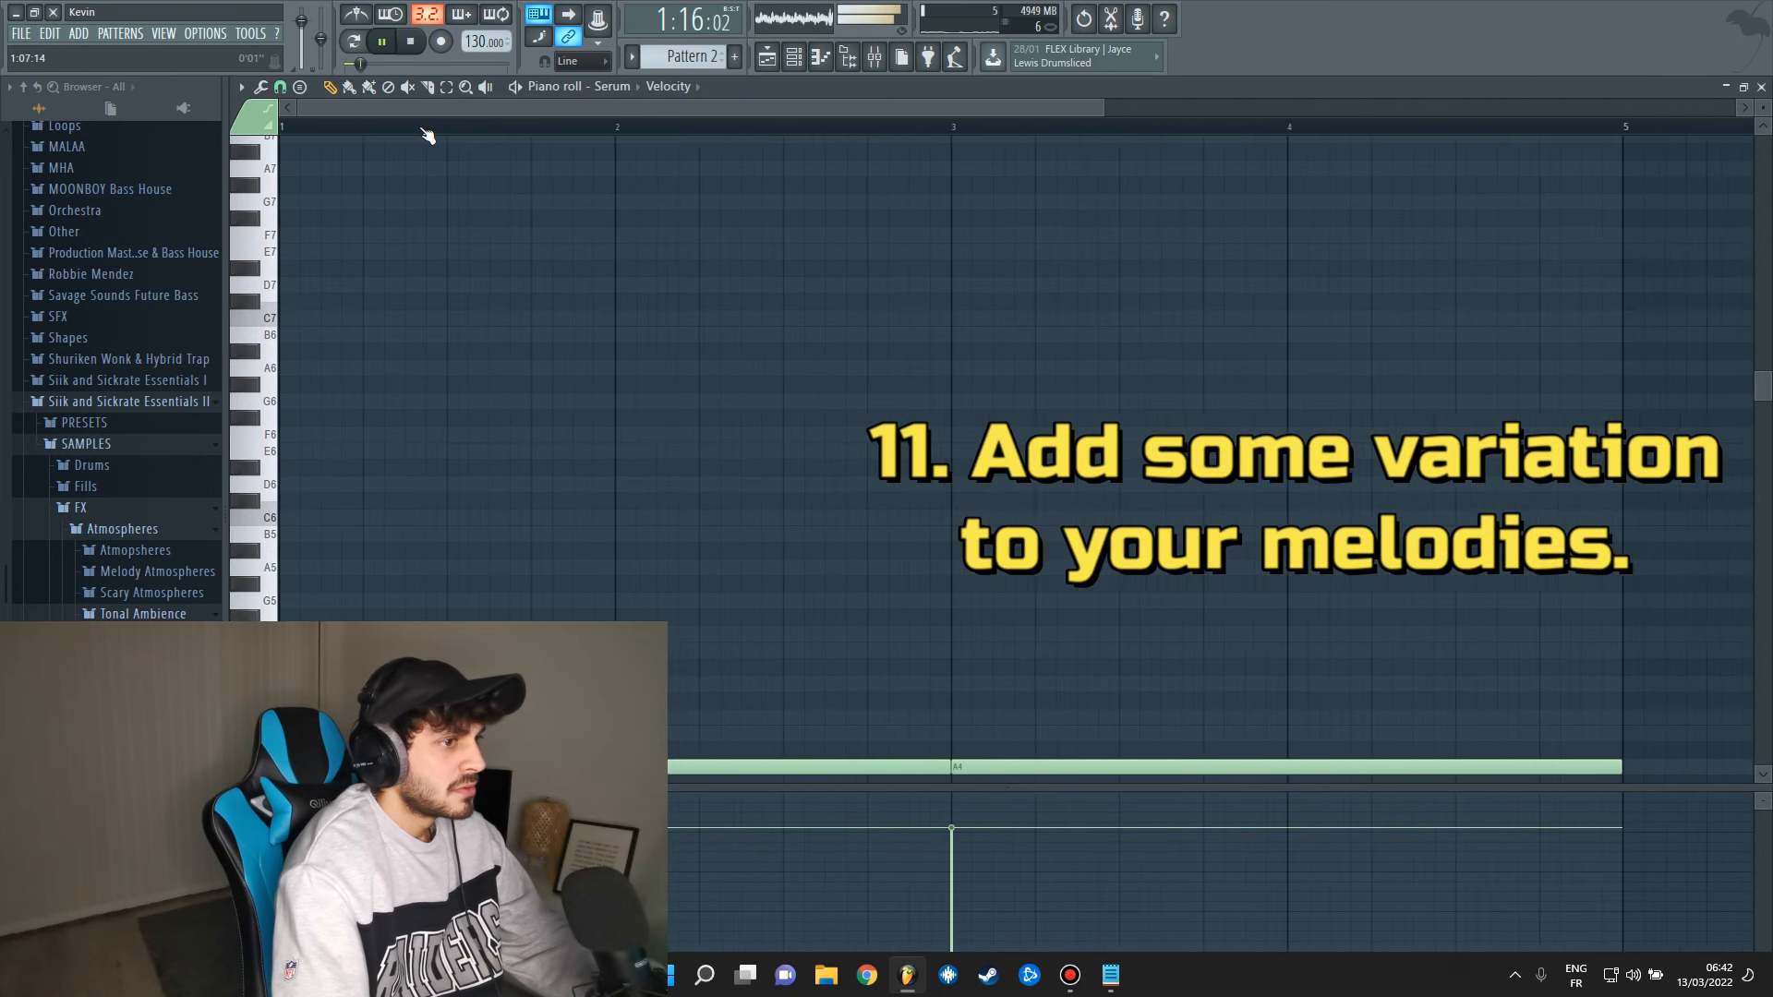
scroll(494, 392, "down", 3)
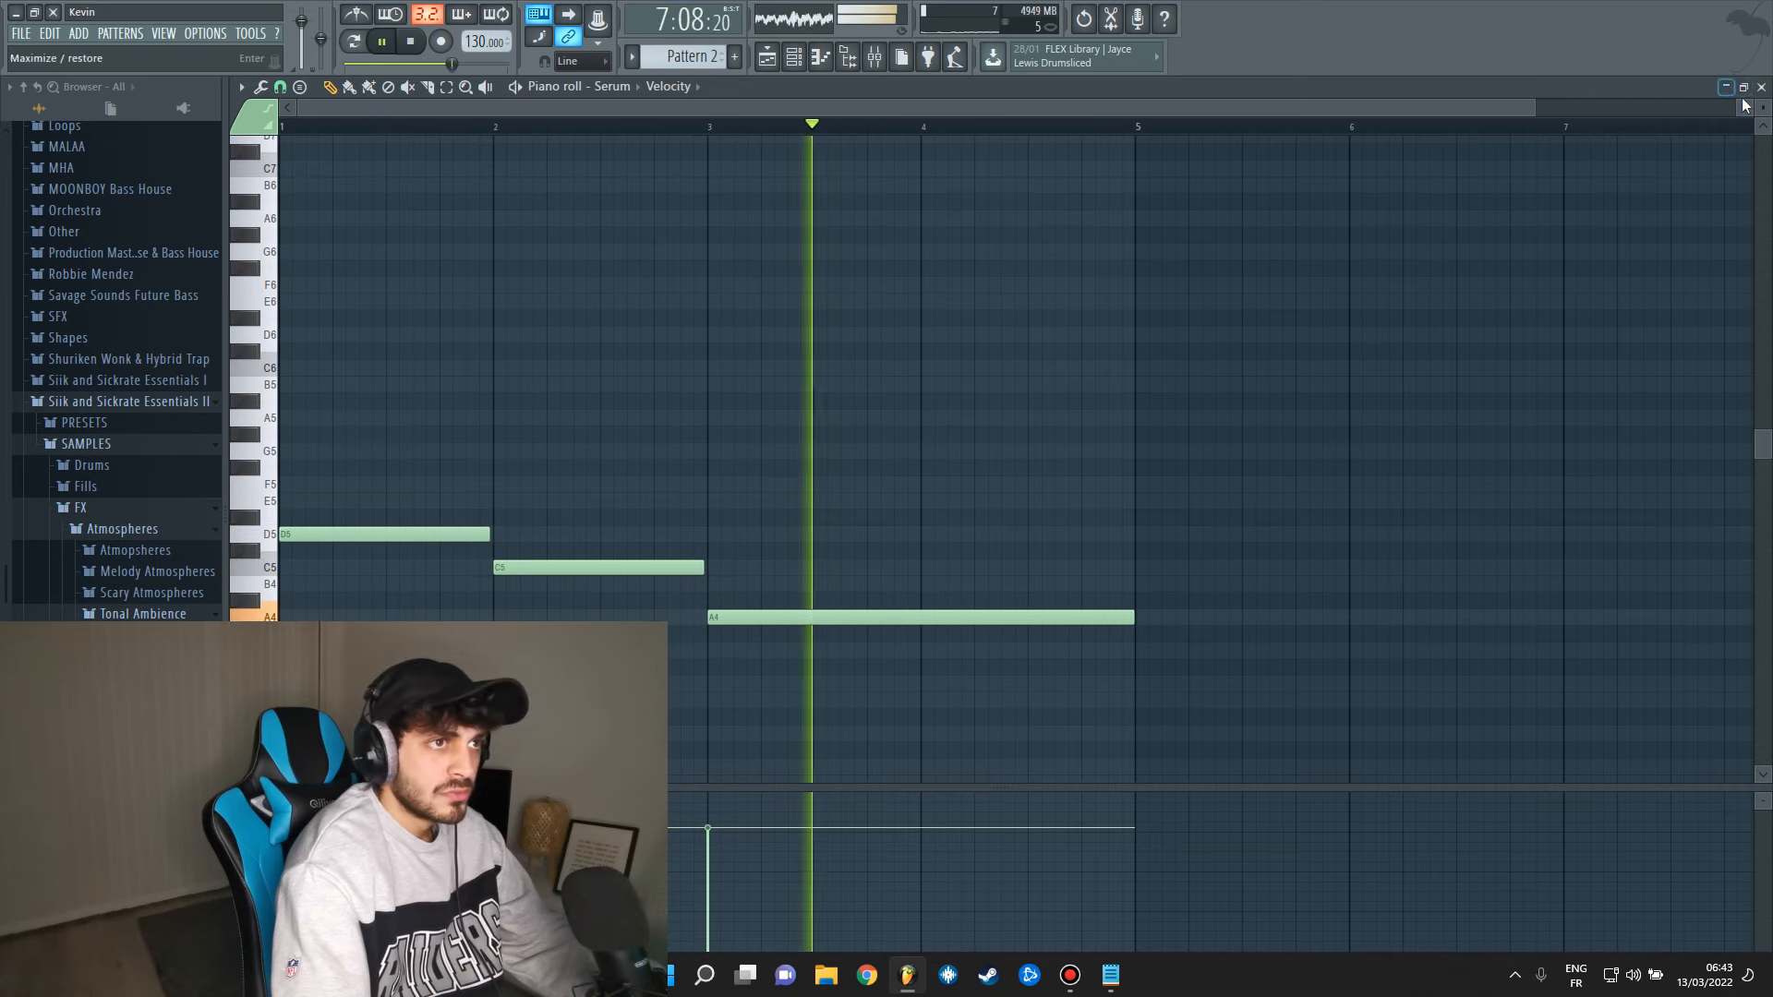
key("F5")
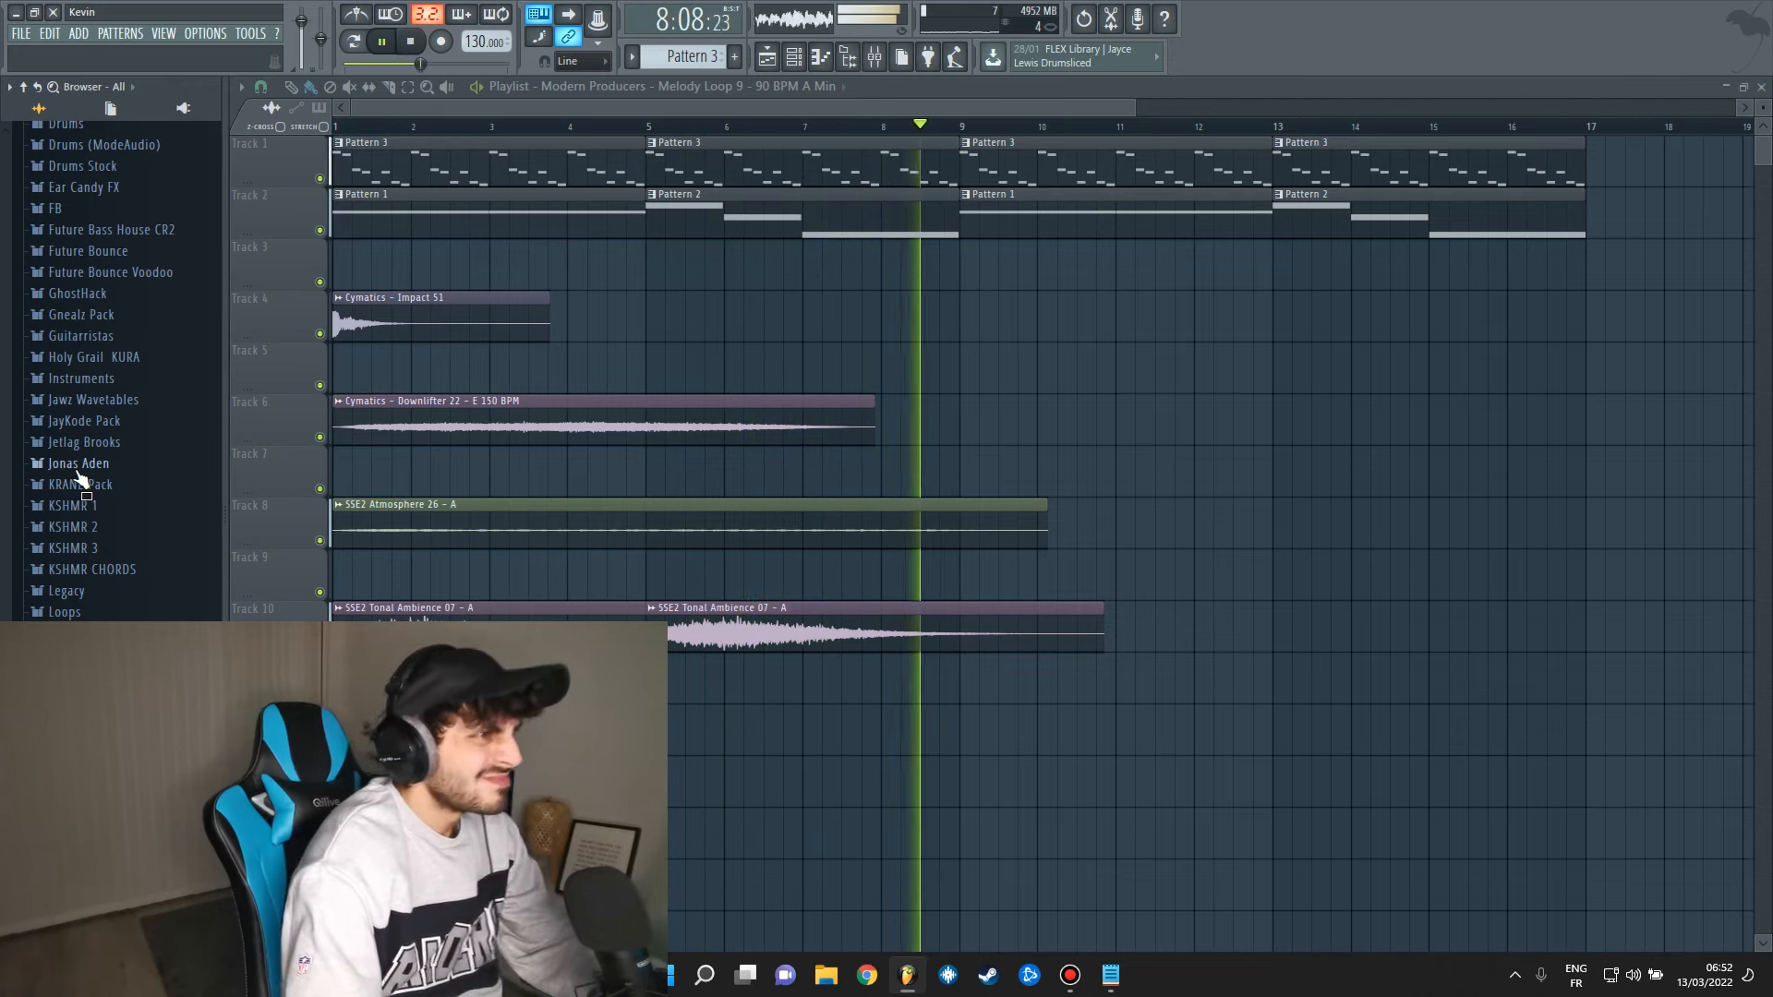
Stop playback and browse the artist folders of the Cymatics sample pack for further samples.
key("space")
scroll(114, 402, "up", 3)
scroll(115, 402, "up", 10)
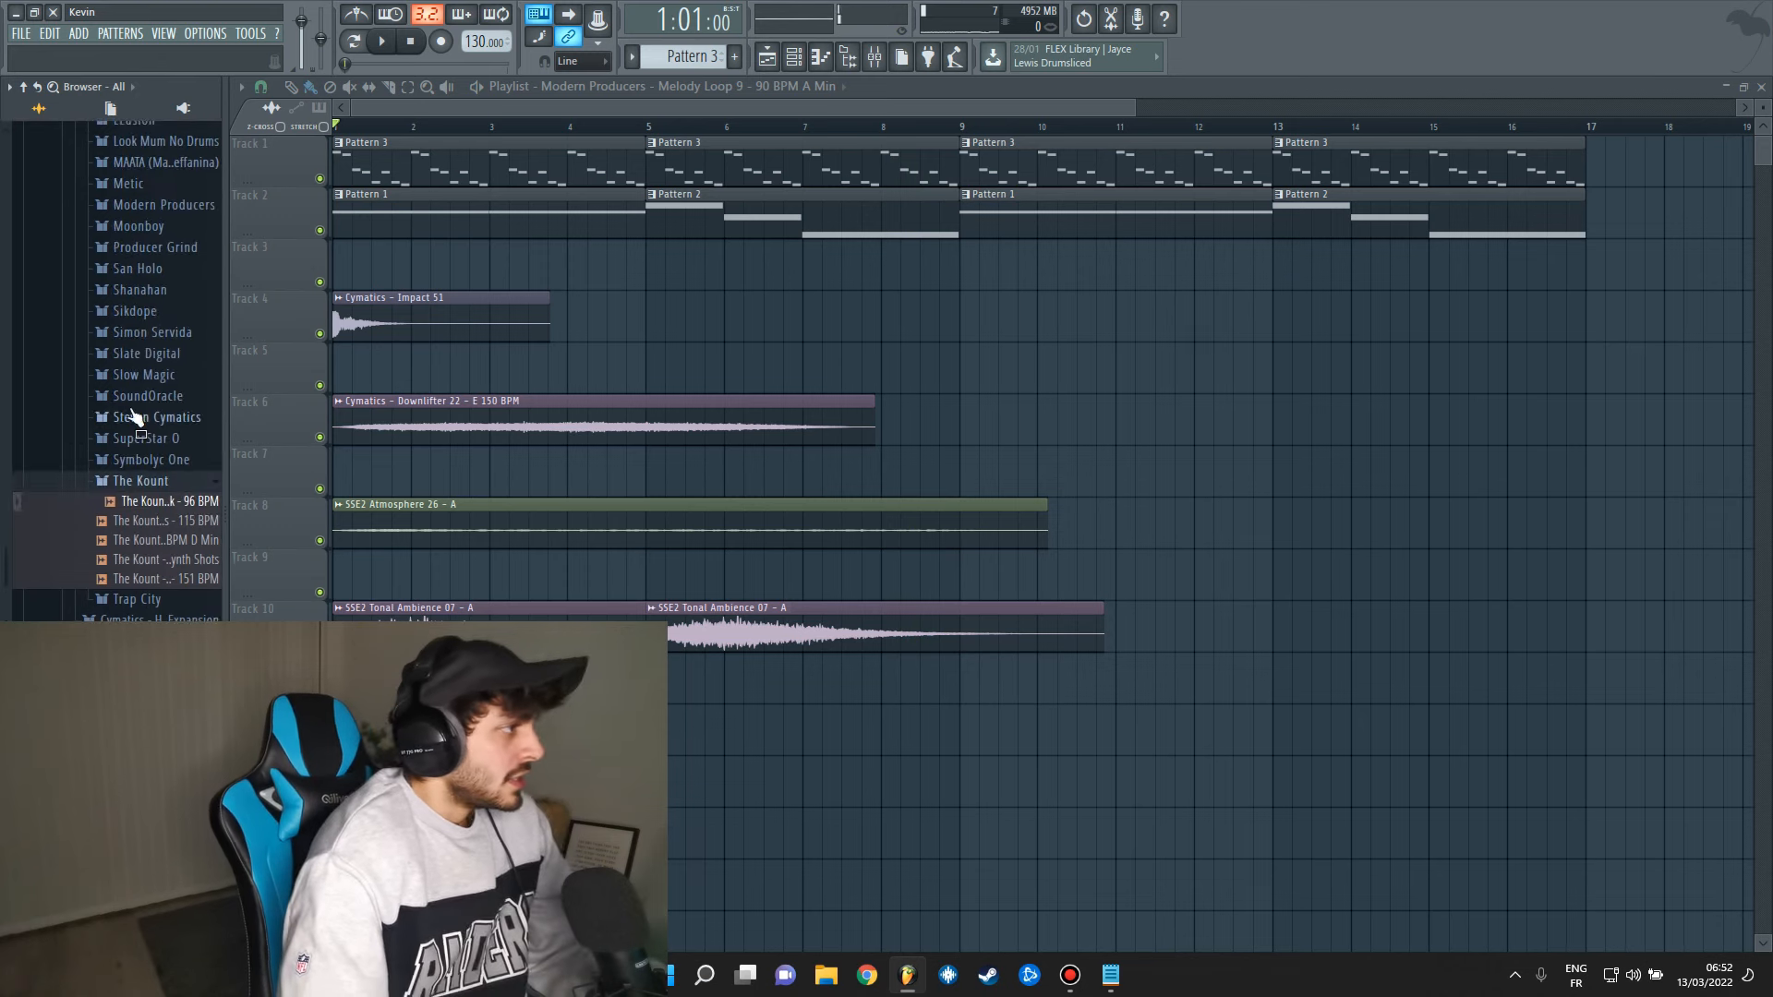
left_click(138, 309)
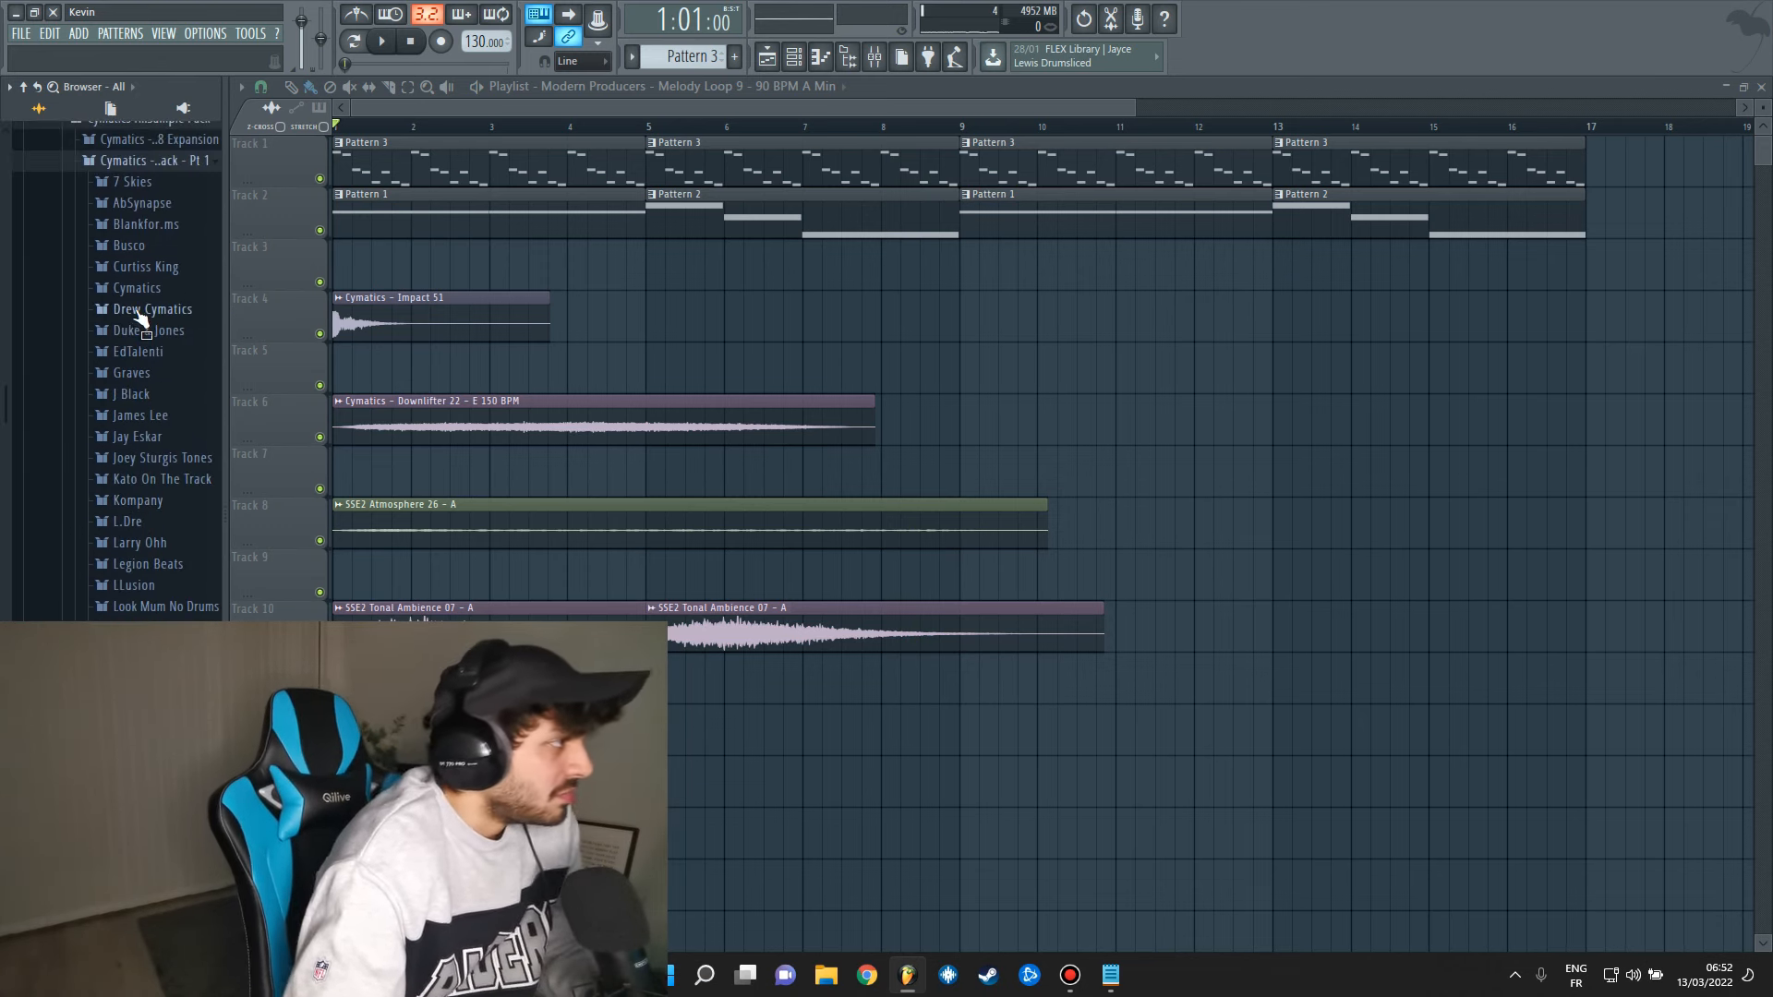
left_click(138, 317)
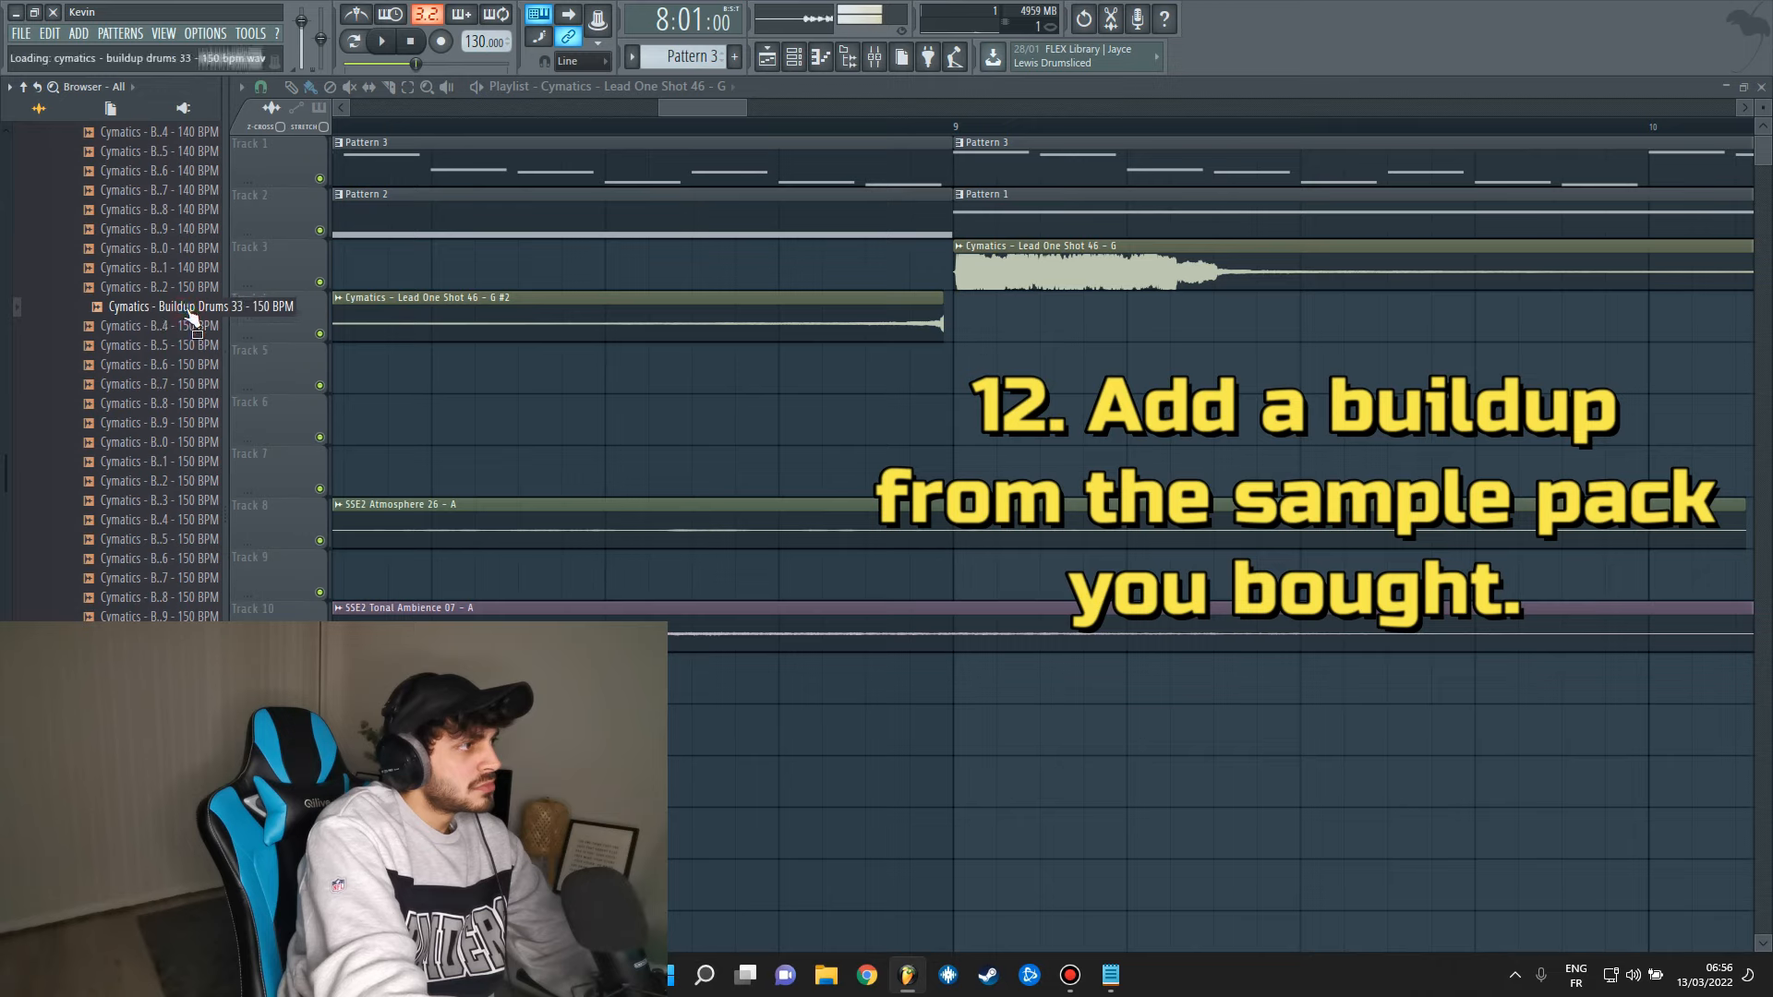
Place Cymatics - Buildup Drums 34 - 150 BPM on Track 5 at bar 9 and play the arrangement from there.
left_click_drag(187, 330, 954, 371)
left_click(955, 128)
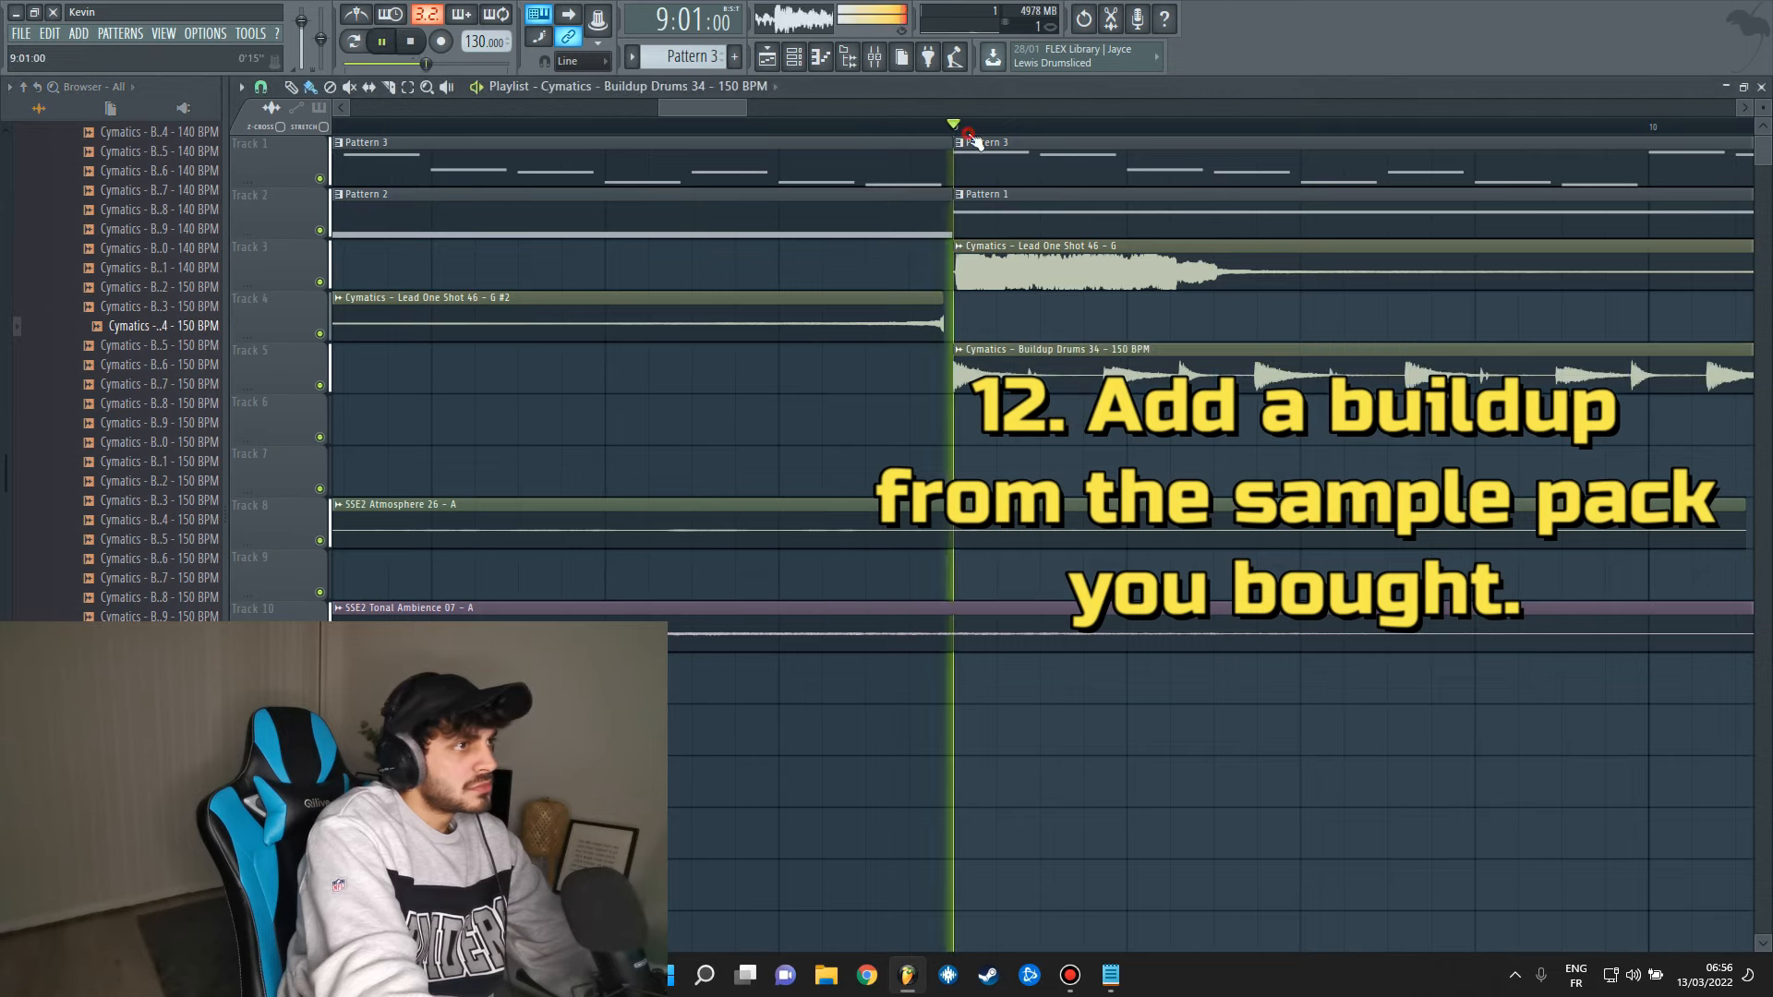
scroll(960, 129, "down", 2)
scroll(961, 134, "down", 3)
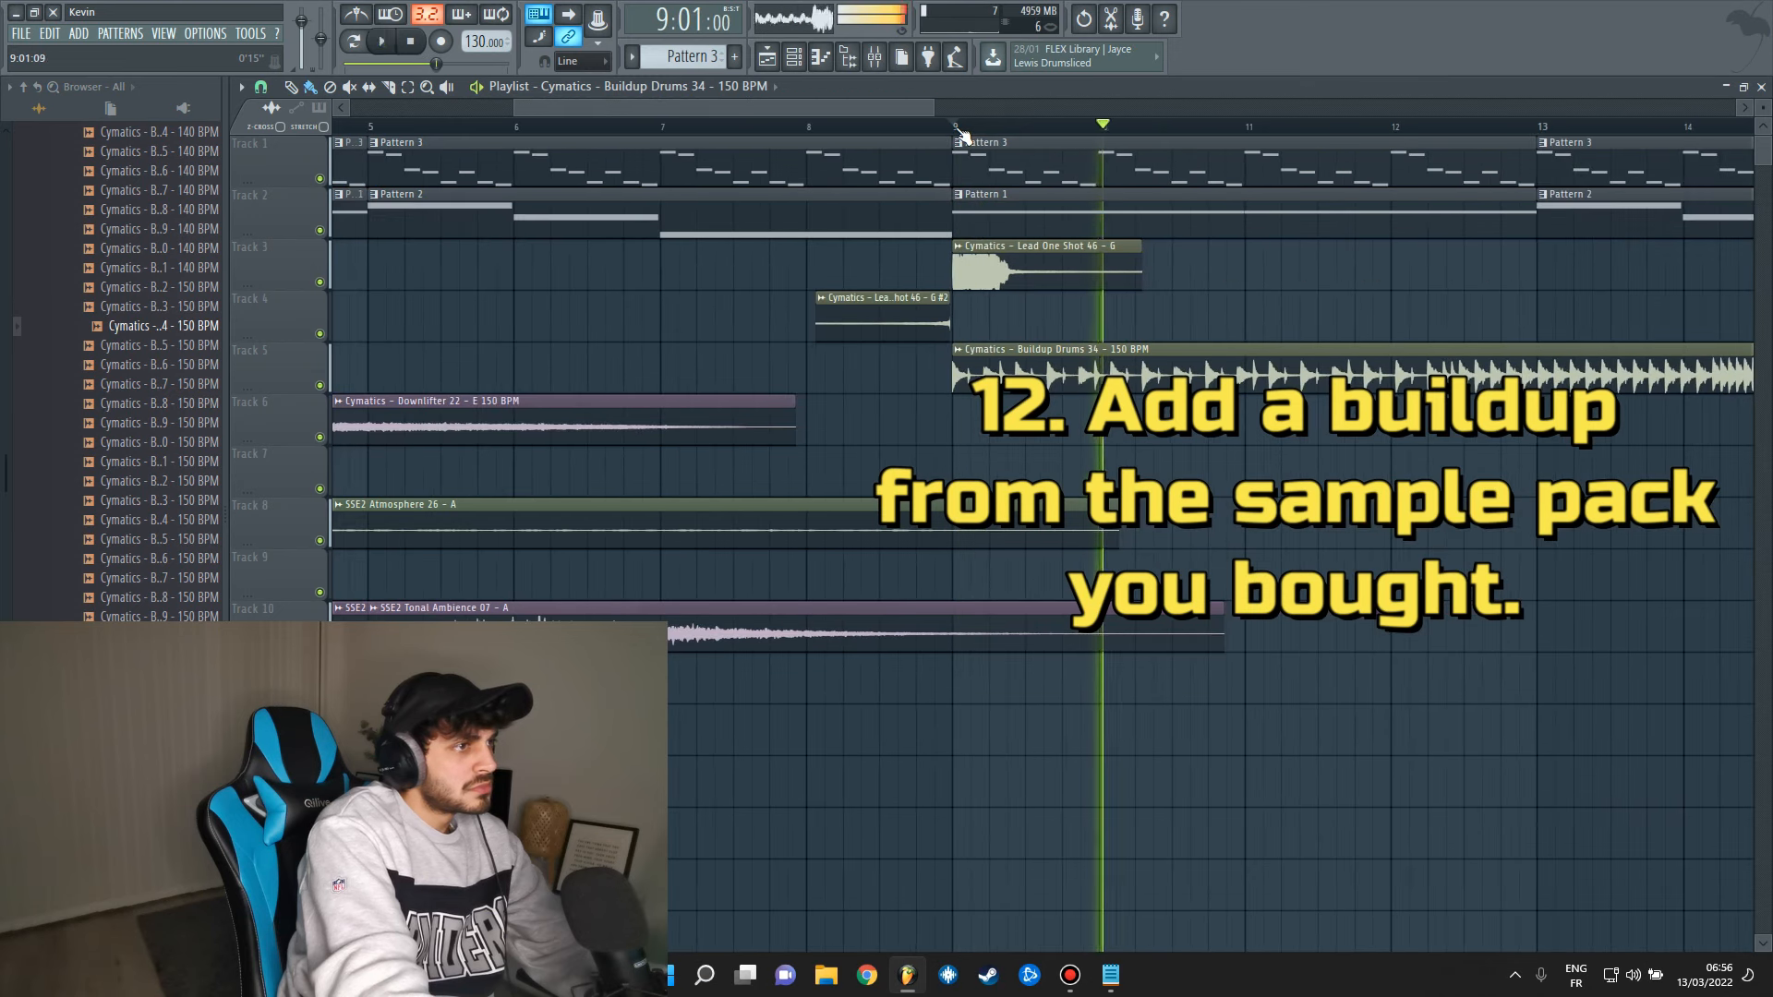
left_click(952, 129)
key("space")
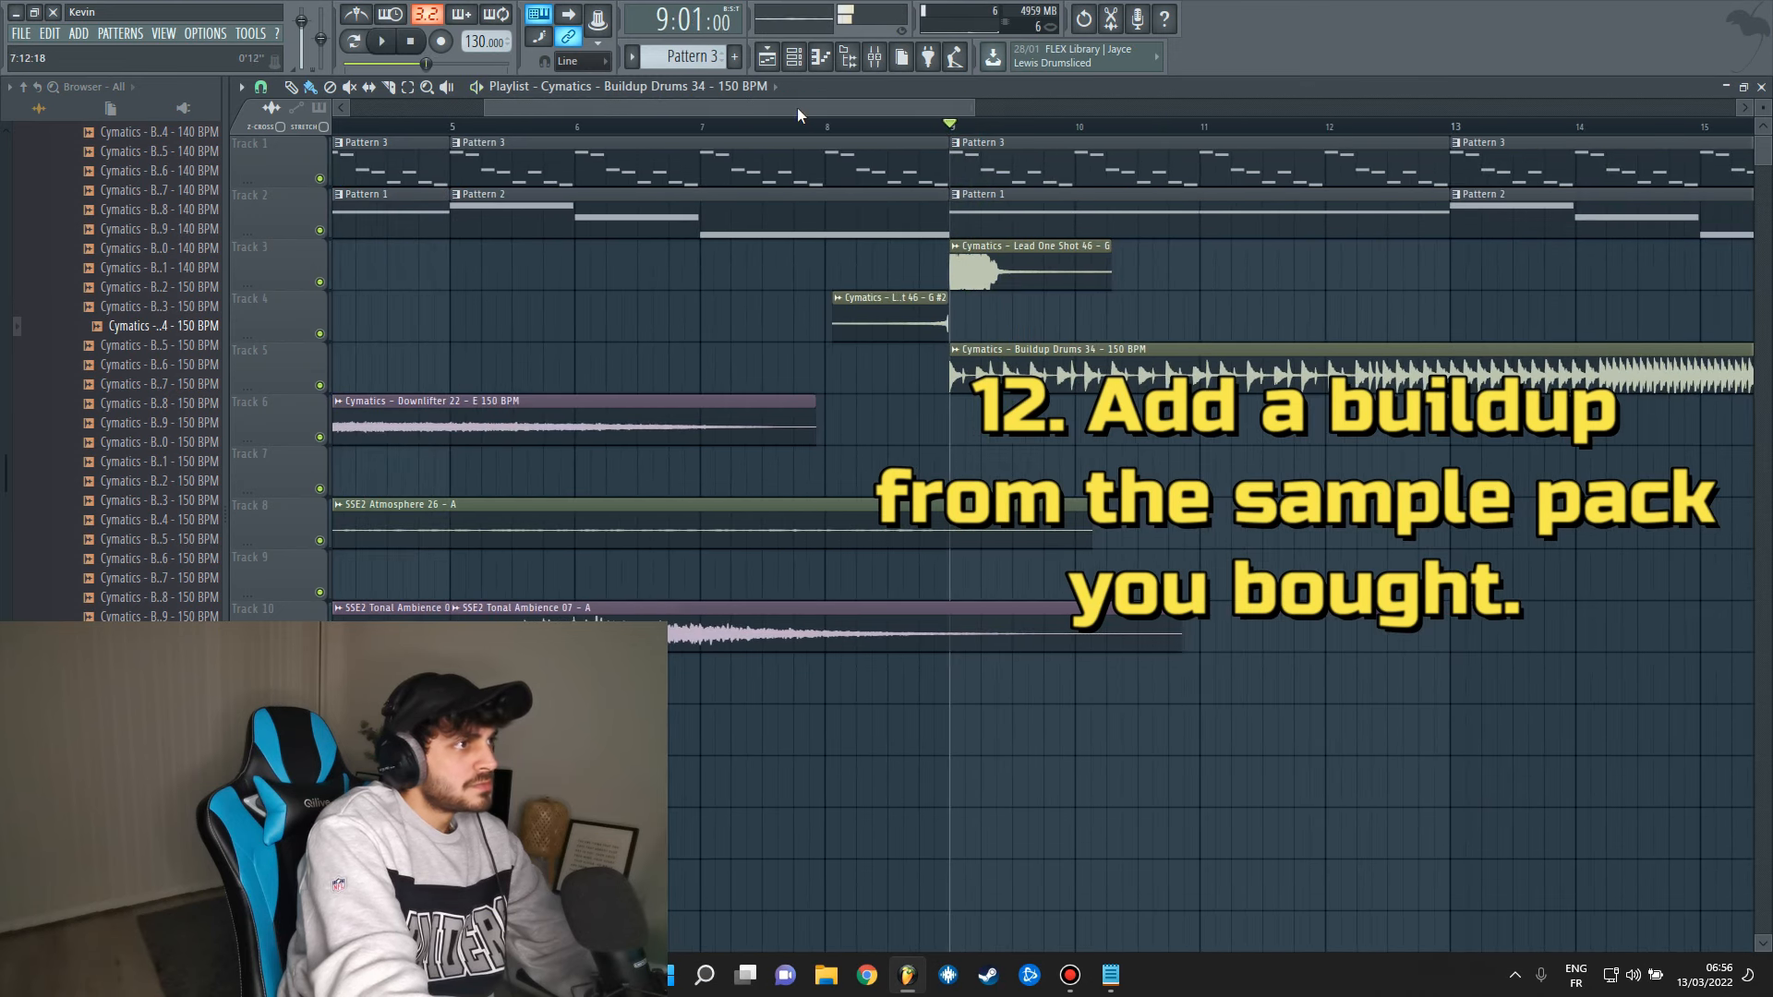
Set the project tempo to 150 BPM and play back the buildup from bar 9.
left_click_drag(796, 107, 857, 105)
mouse_move(472, 43)
left_mouse_down()
mouse_move(472, 64)
mouse_move(472, 38)
left_mouse_up()
key("space")
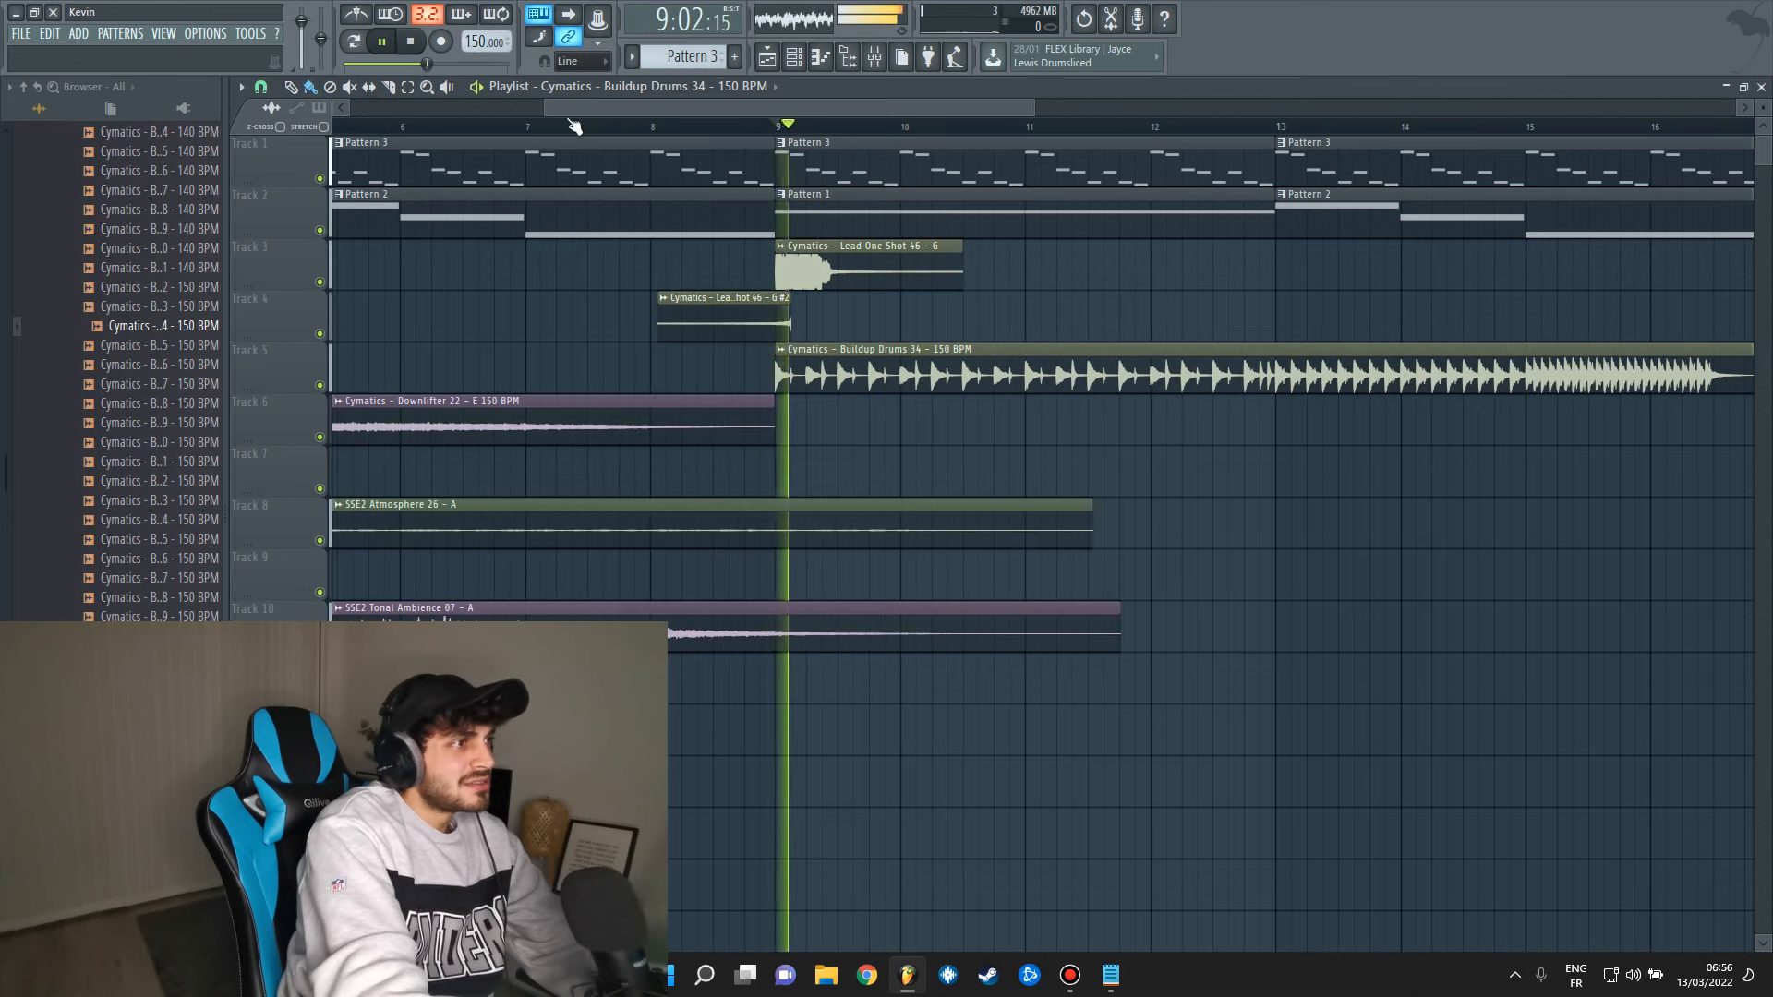
Find the Cymatics - When You Drop It - 150 BPM vocal phrase and place it four times on Track 3 from bar 1 to bar 9.
scroll(746, 128, "down", 2)
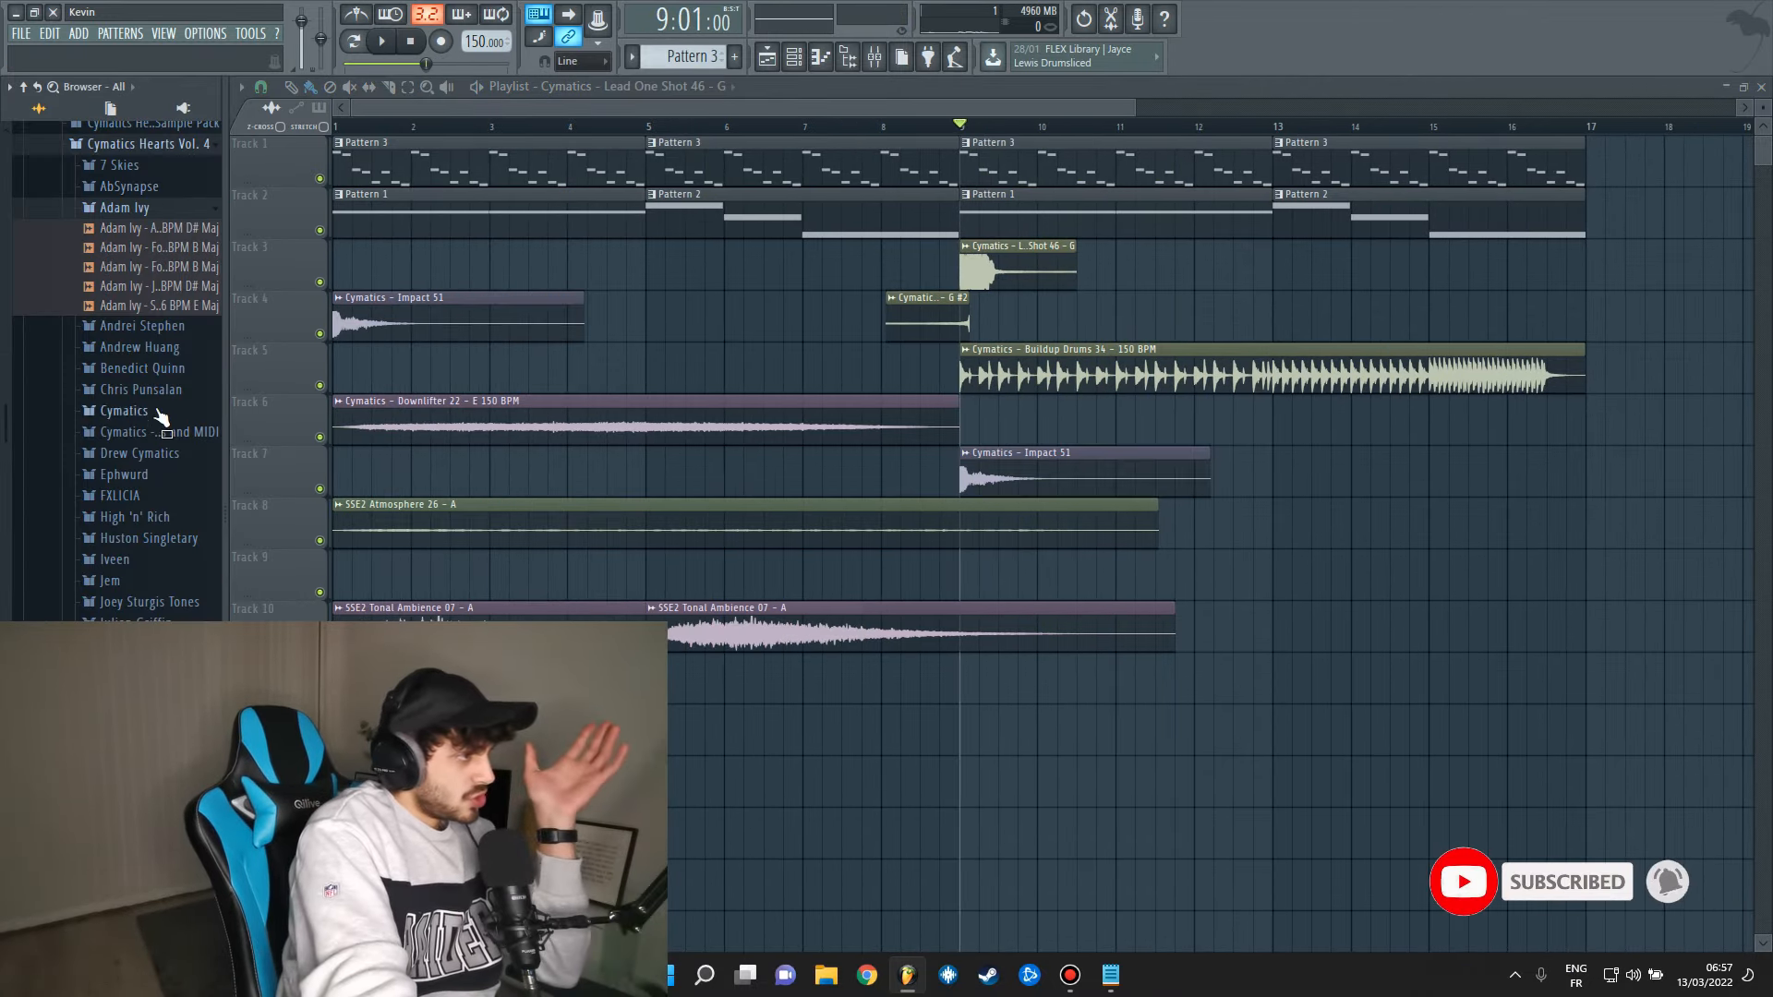
scroll(148, 497, "up", 5)
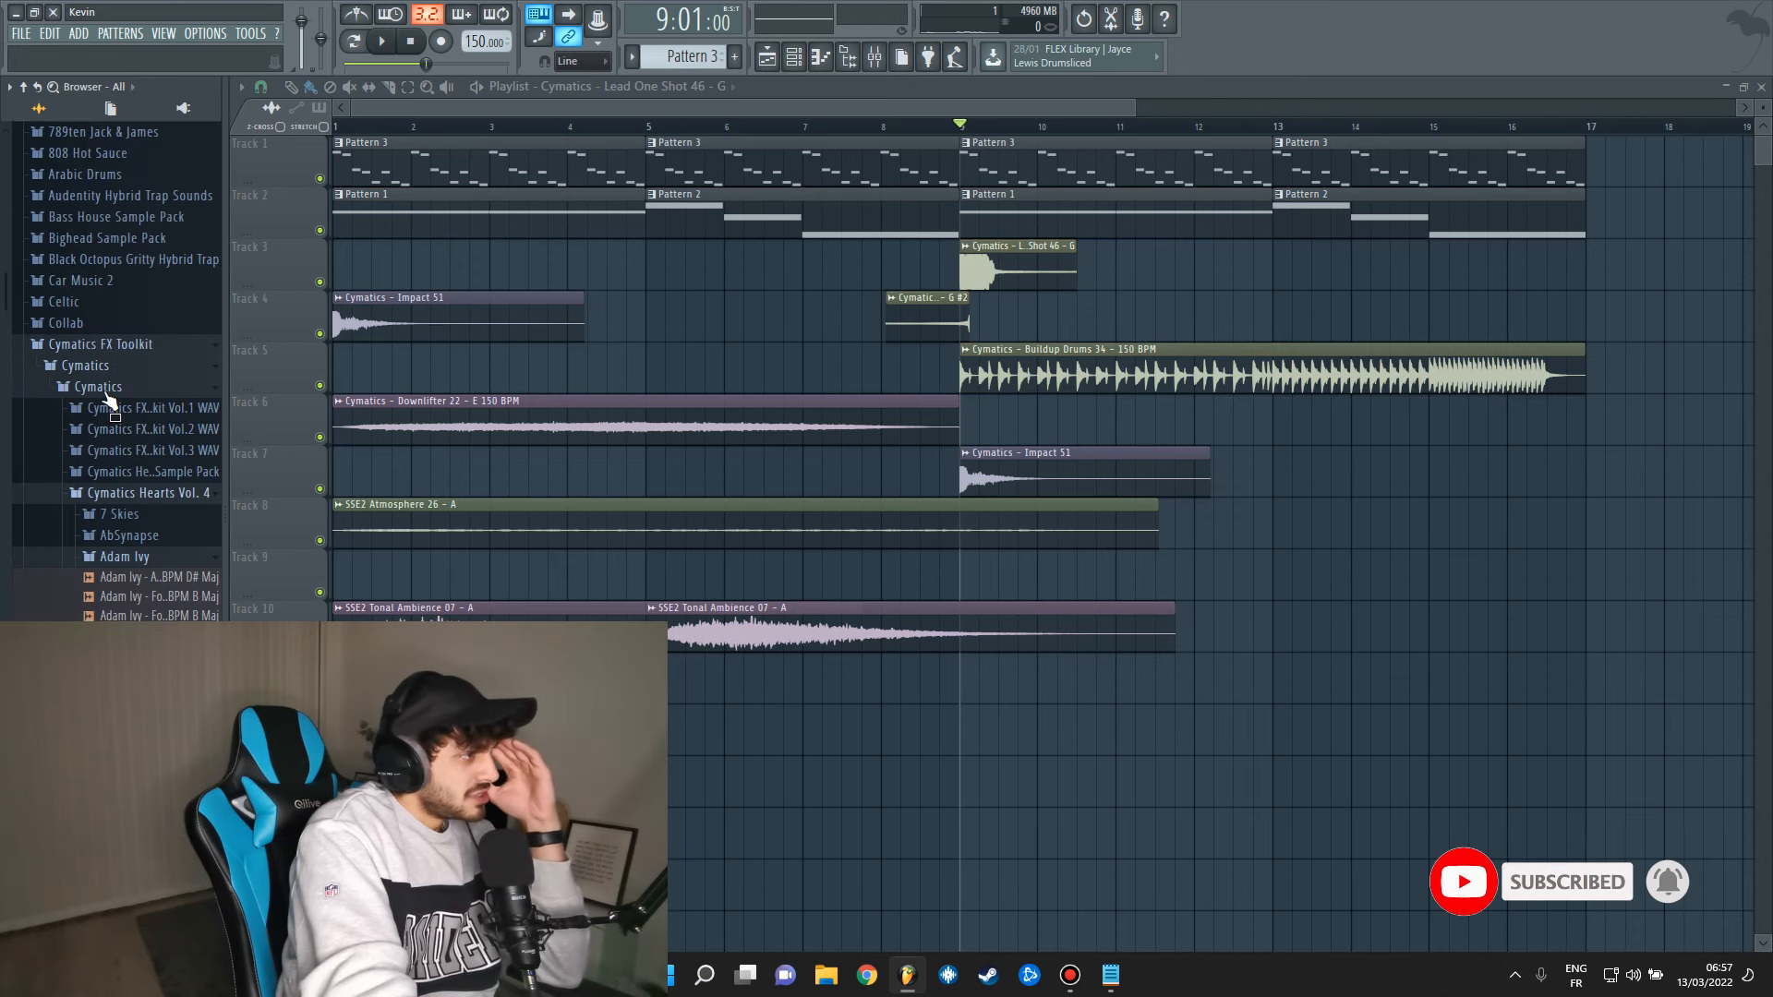
left_click(131, 499)
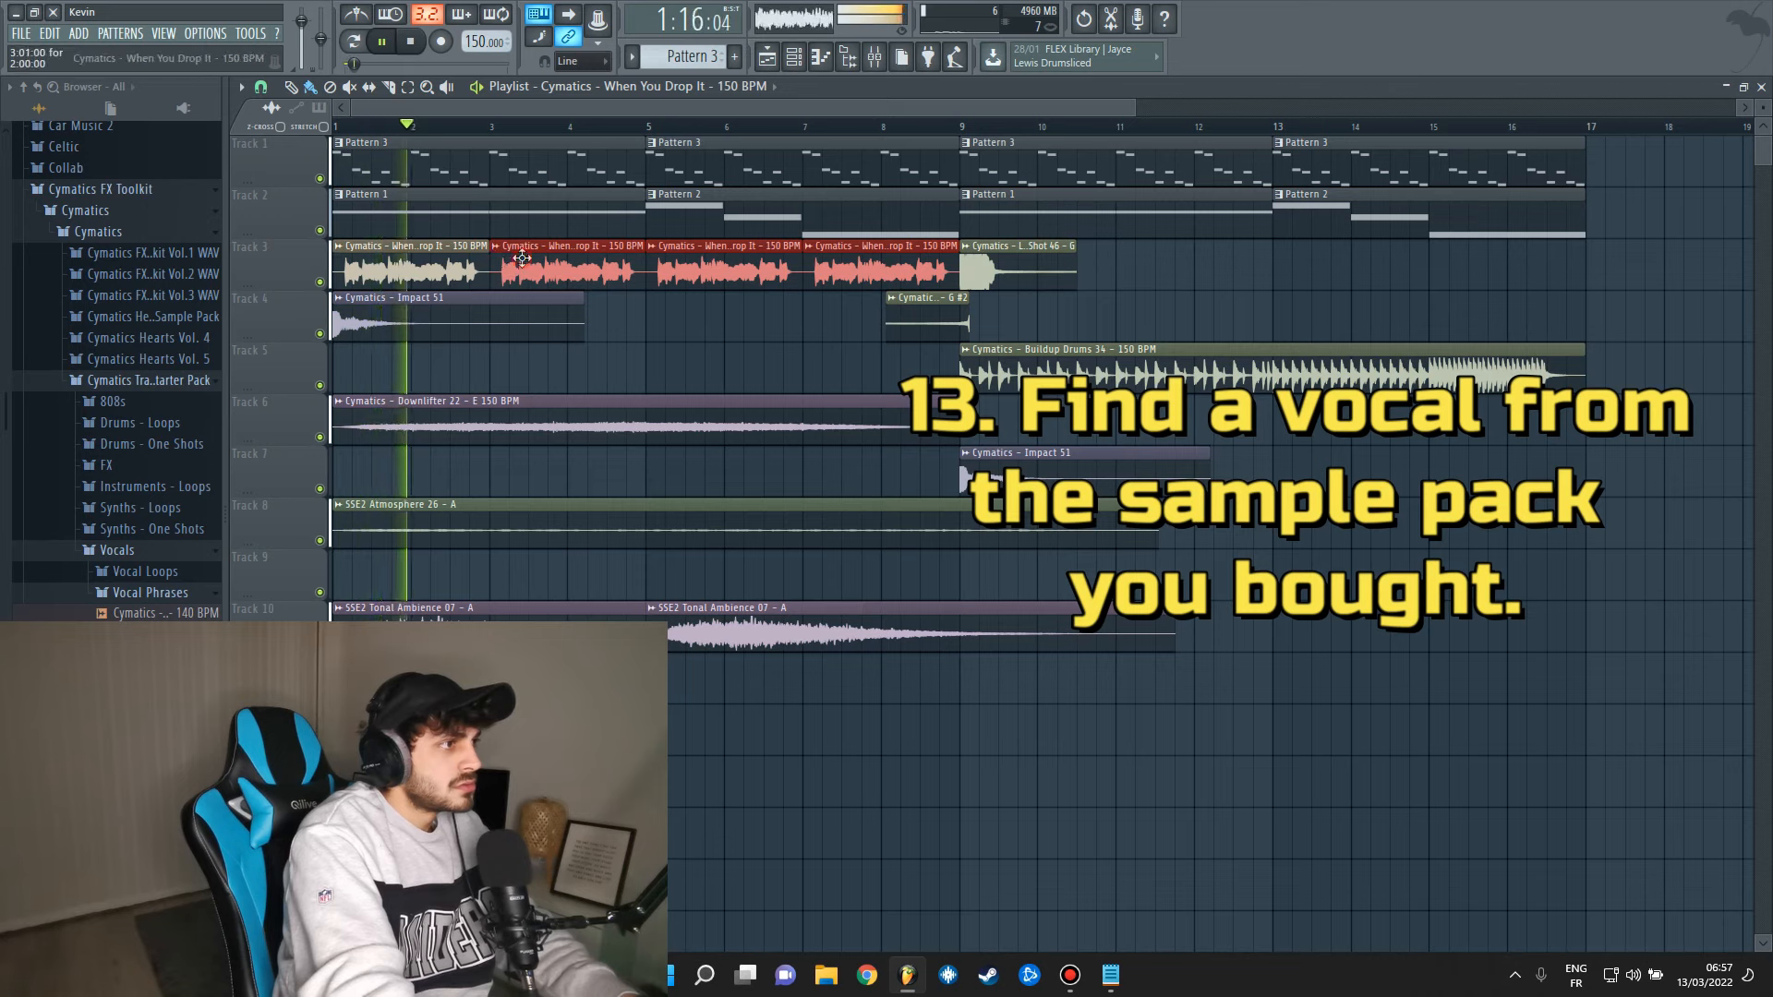
Route the When You Drop It vocal to its own mixer track, add Fruity Parametric EQ 2 and cut its lows with band 1 at about 141 Hz.
double_click(677, 275)
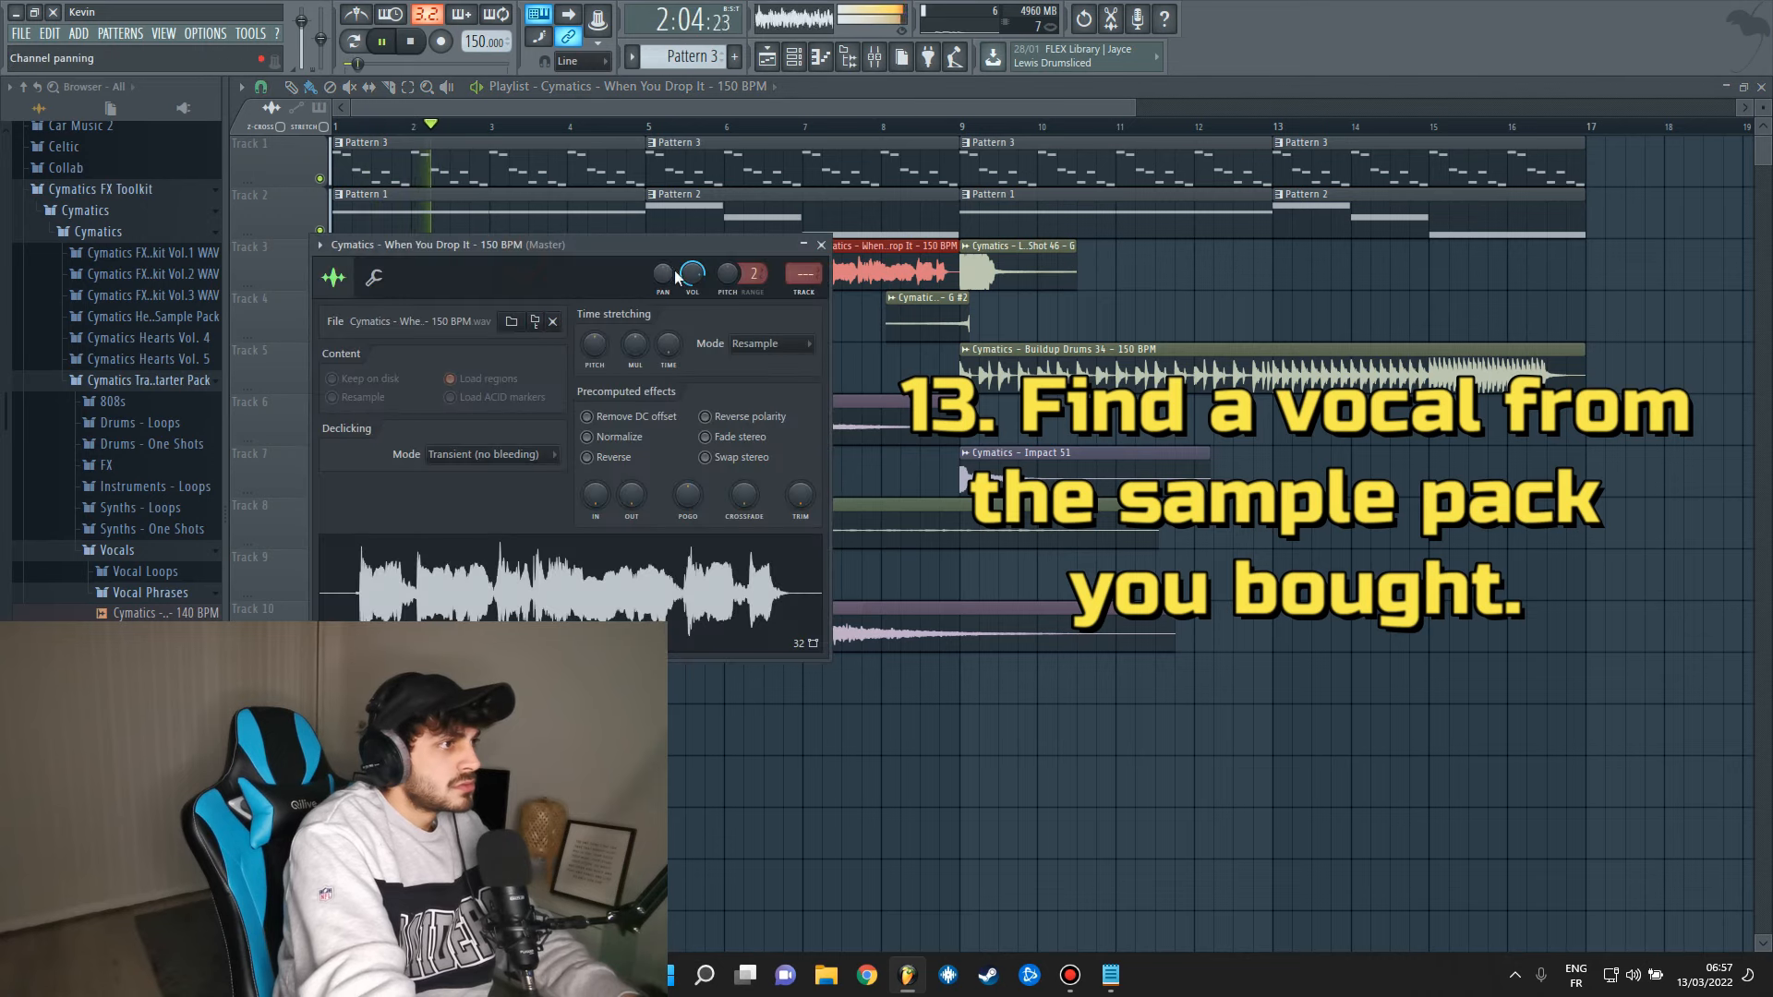
left_click(800, 292)
left_click(1546, 308)
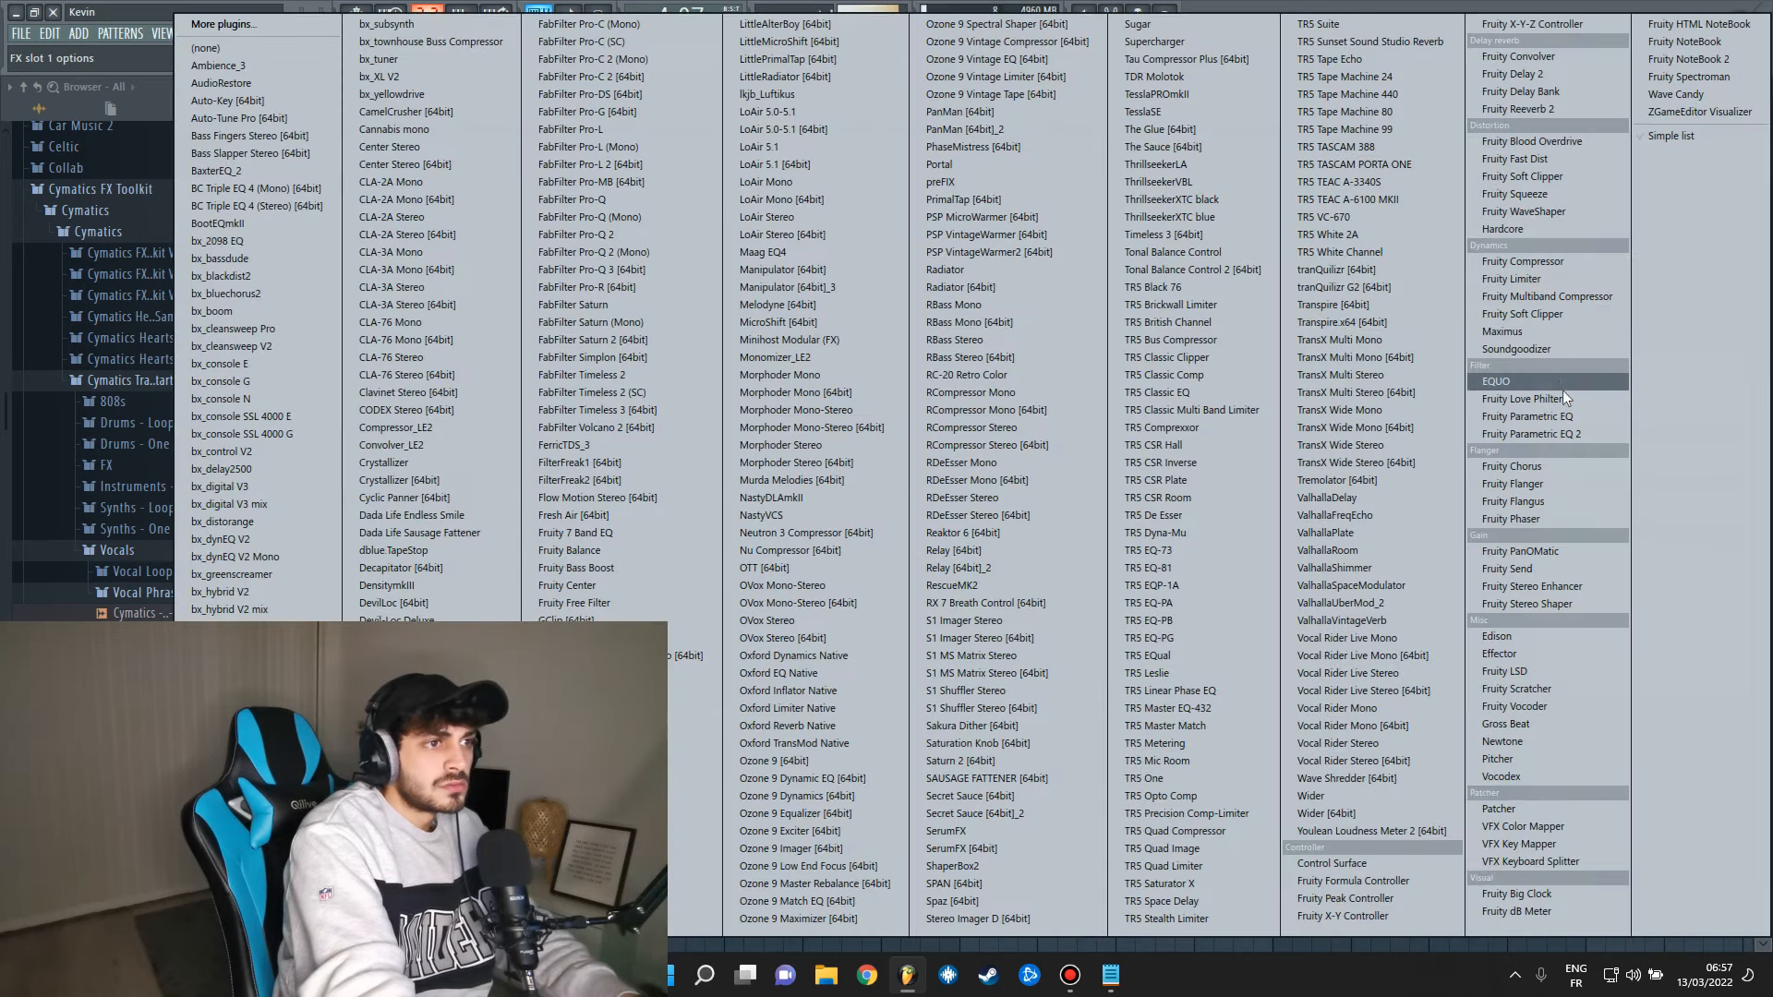
left_click(1533, 435)
left_click_drag(455, 424, 471, 508)
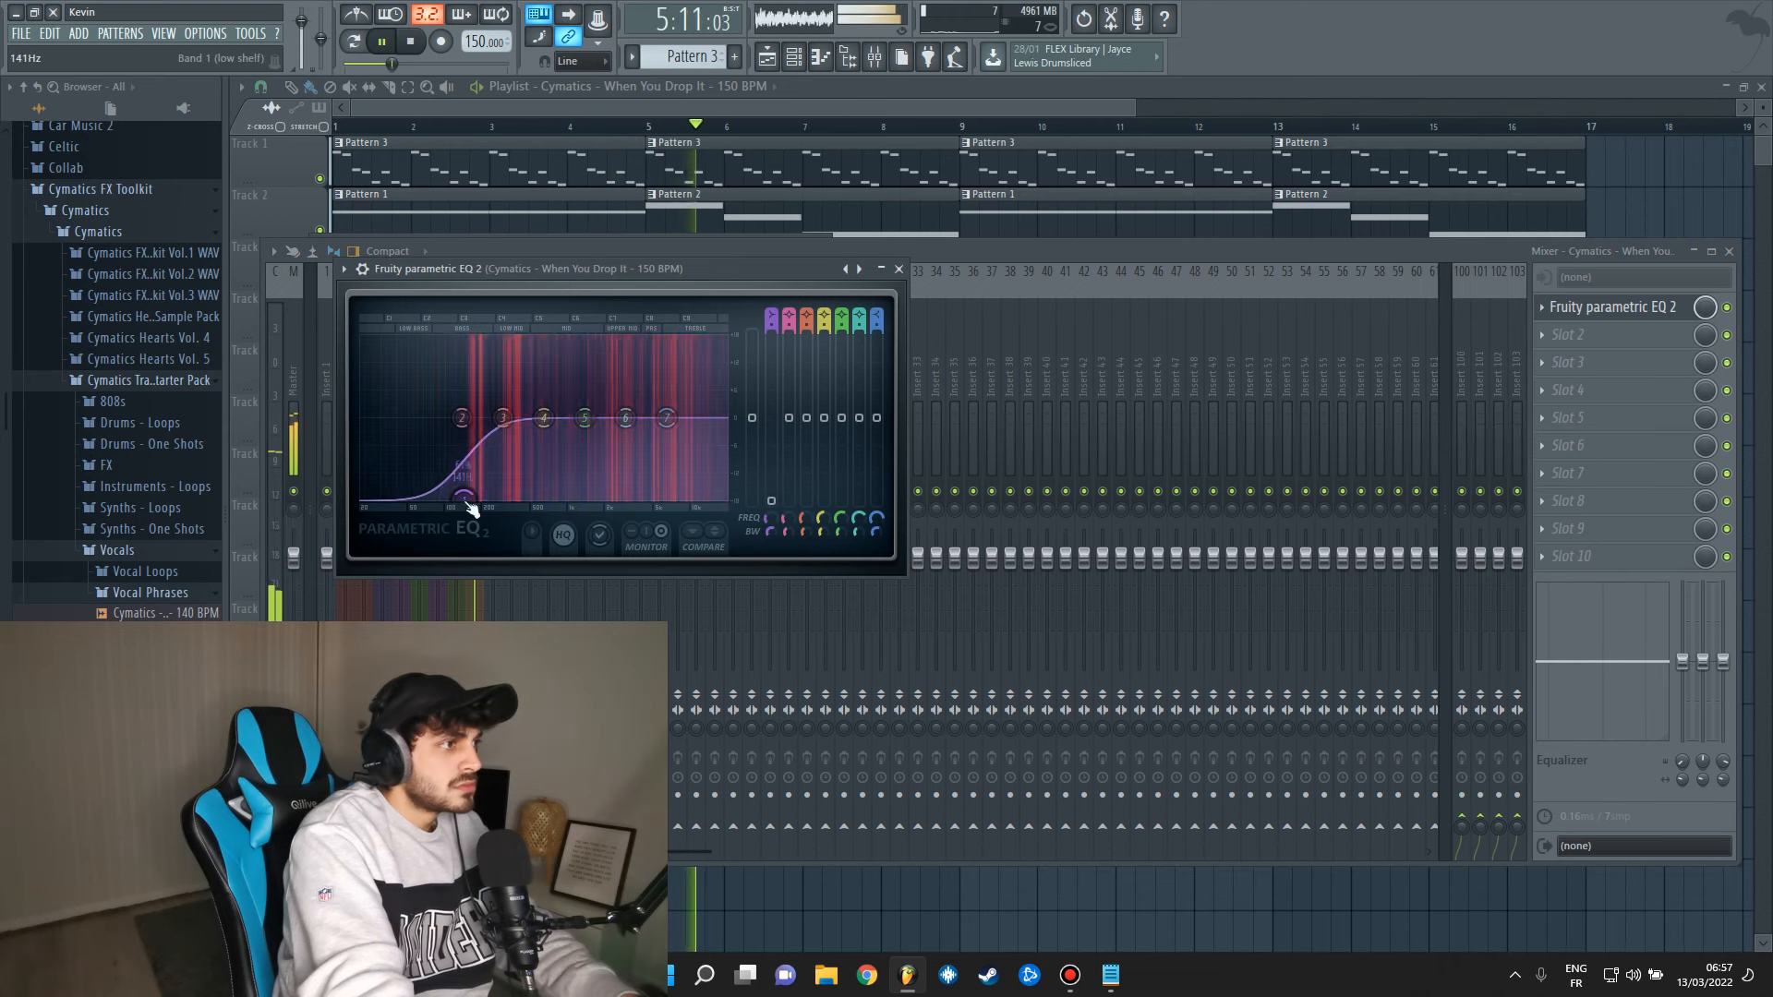
left_click(898, 269)
left_click(732, 111)
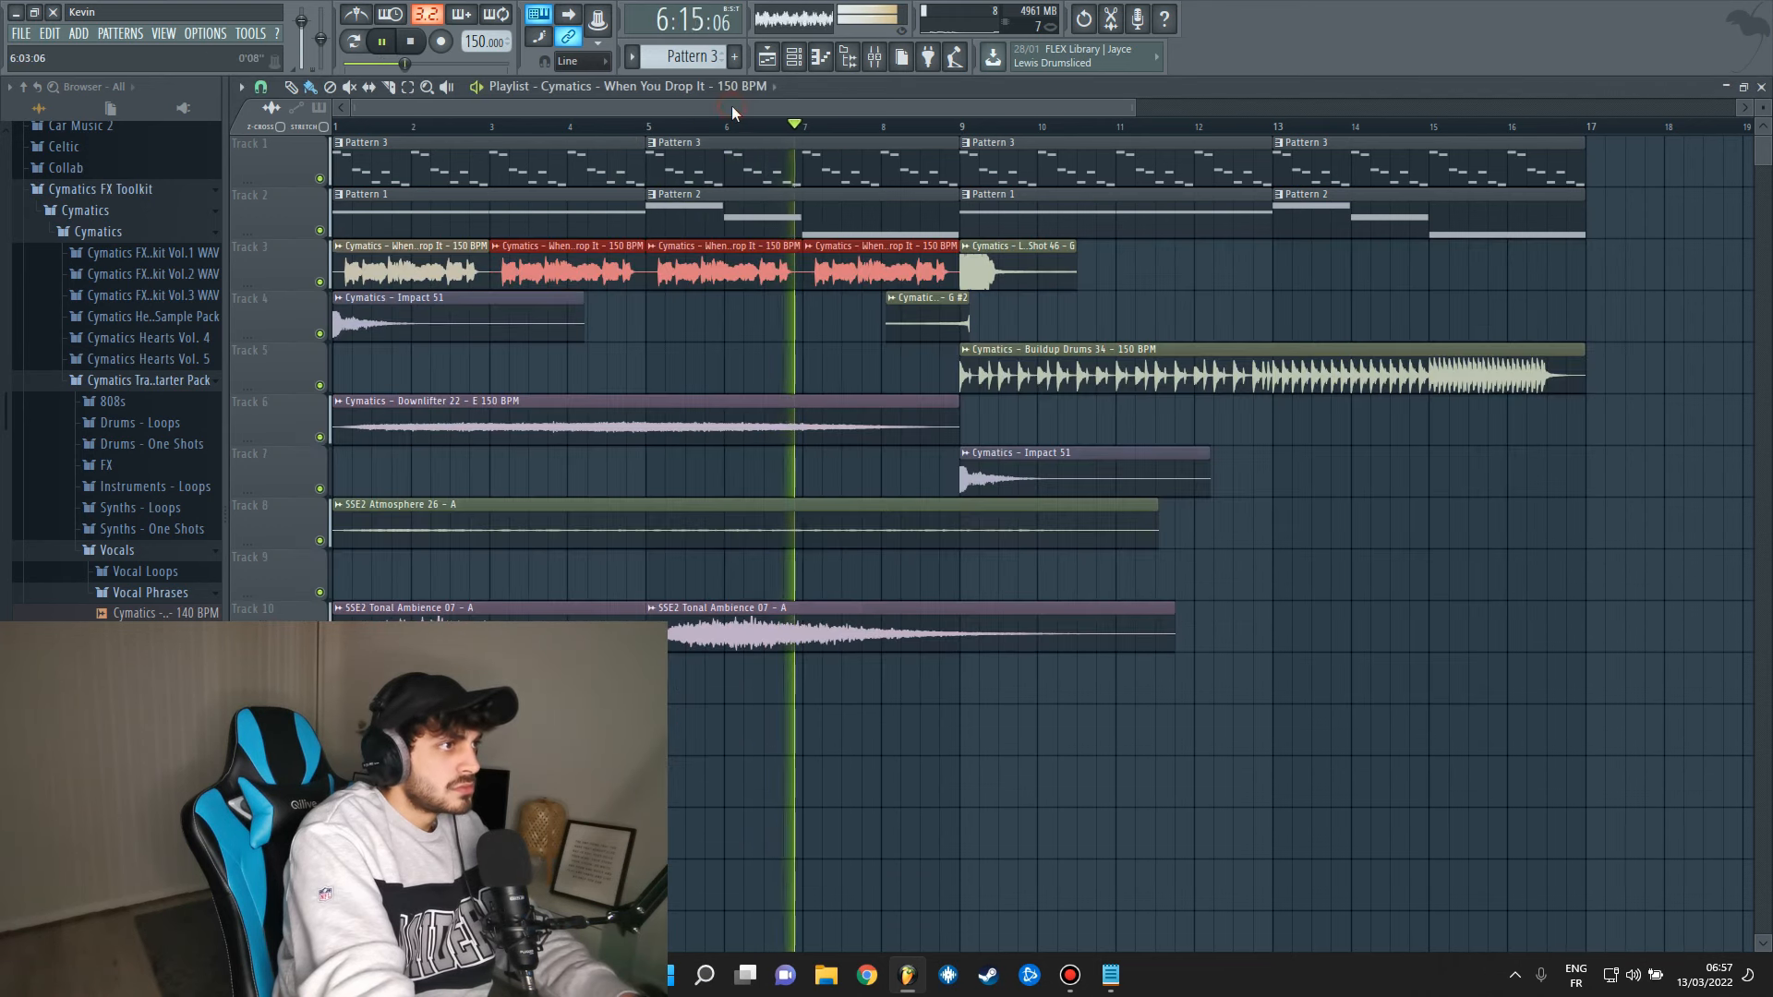
Move the Lead One Shot 46 - G #2 clip on Track 4 earlier to start at 7:14, and stop playback.
left_click_drag(942, 321, 922, 320)
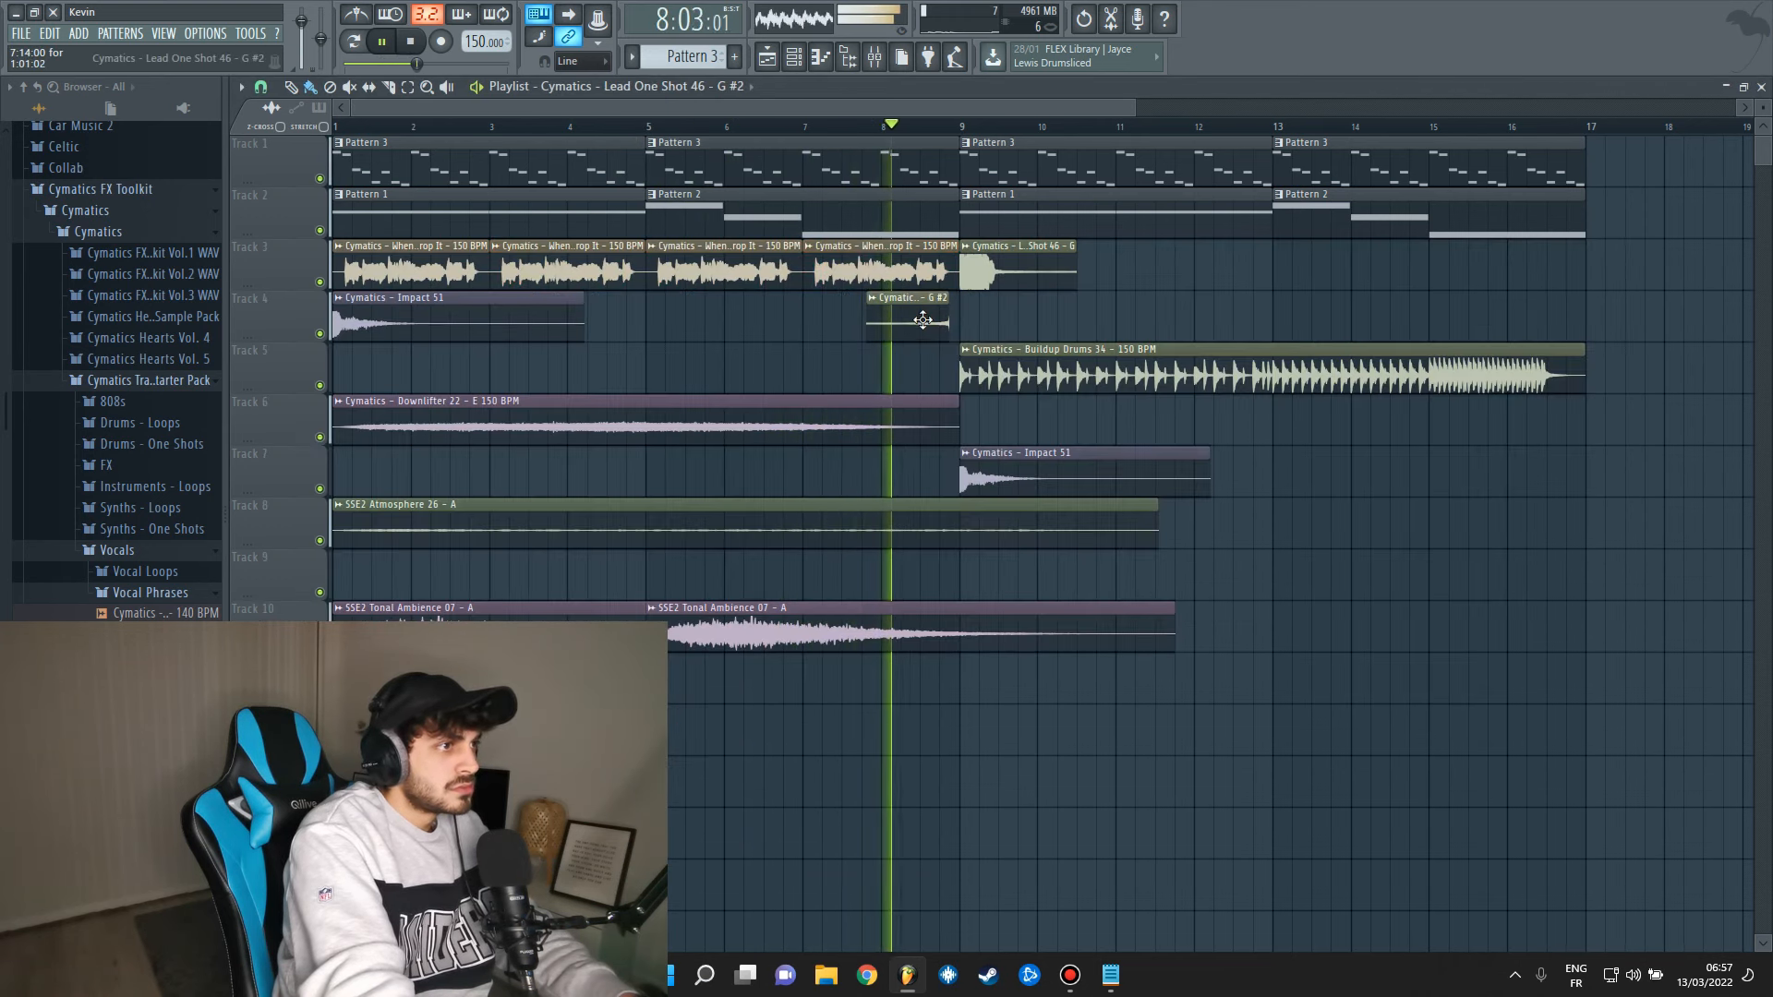
key("space")
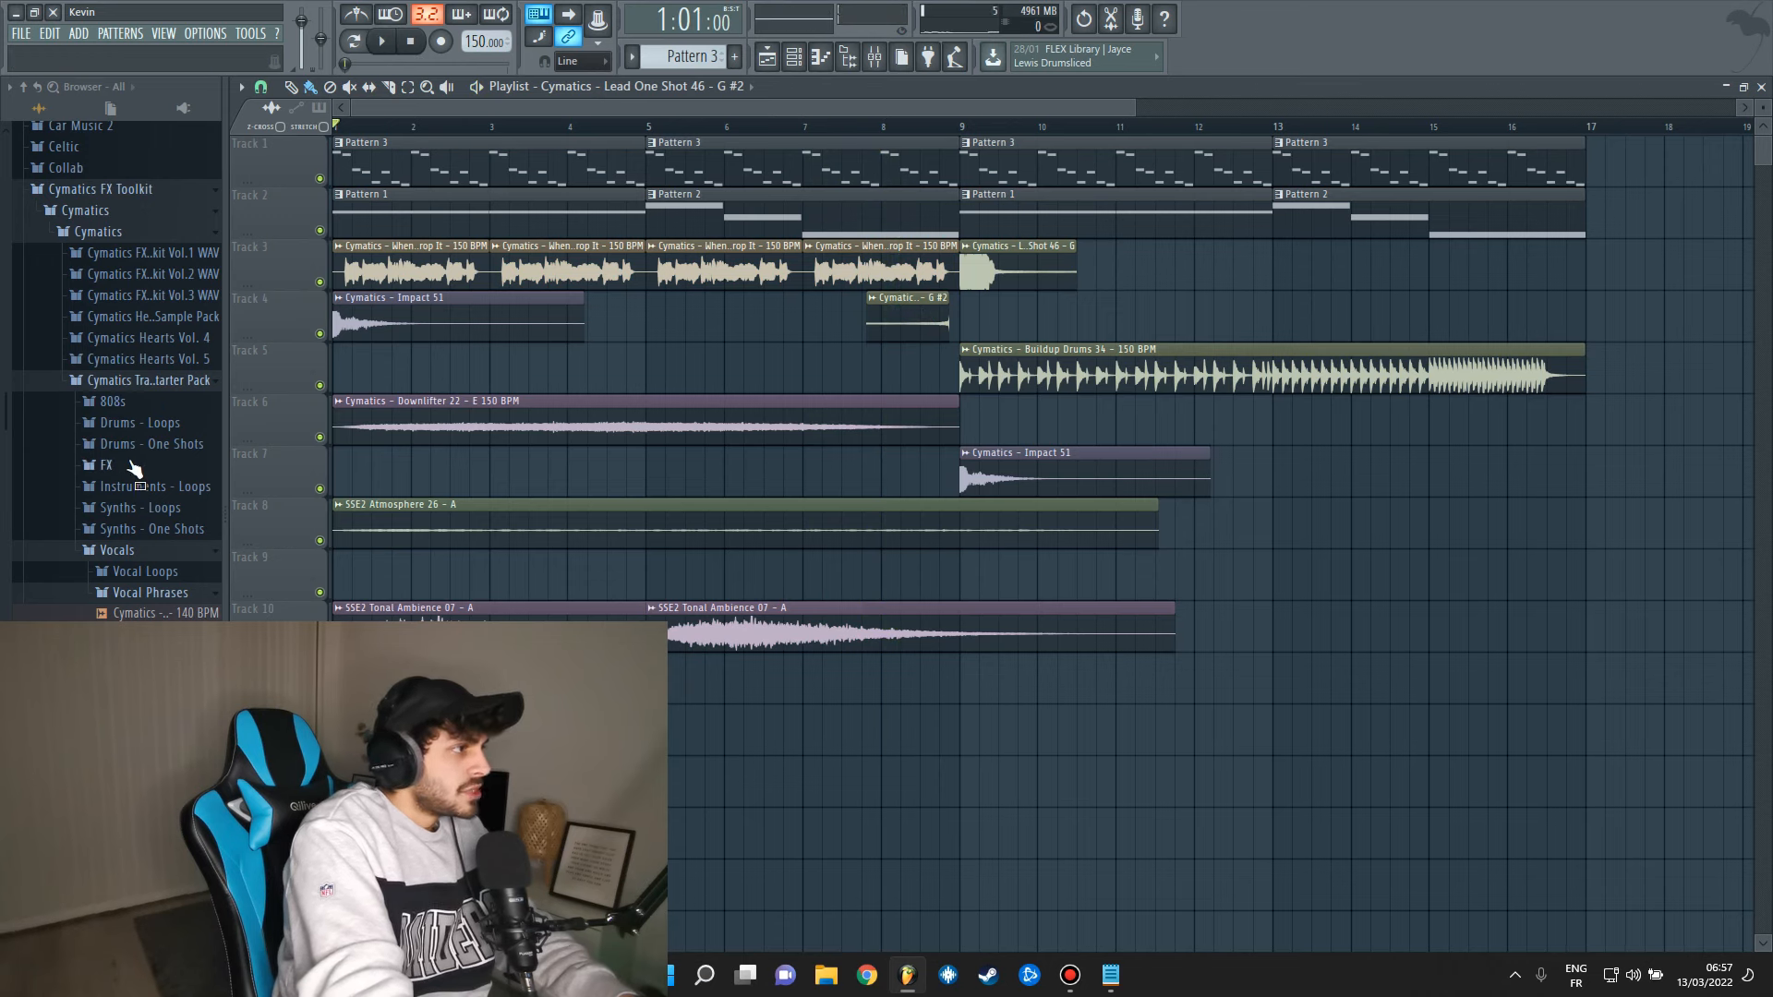
Place SSE2 Impact 02 on Track 6 at bar 9, play the transition and open the impact's channel settings.
left_click(139, 501)
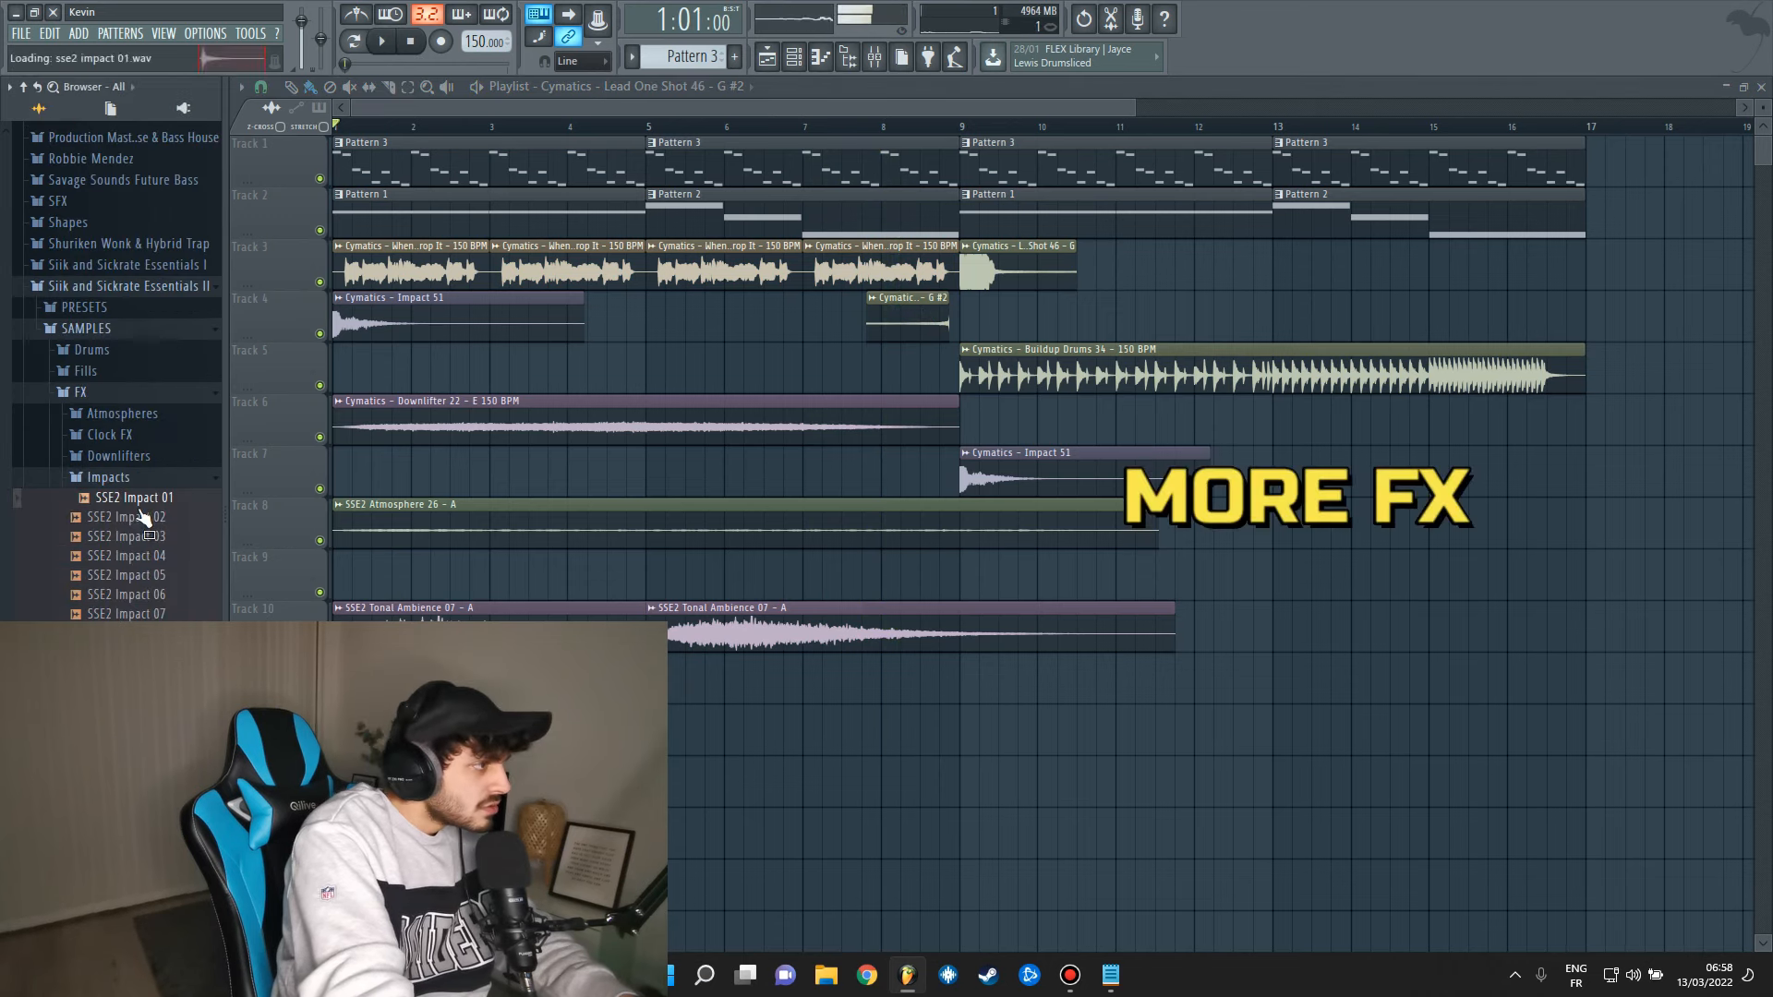
left_click_drag(975, 443, 983, 425)
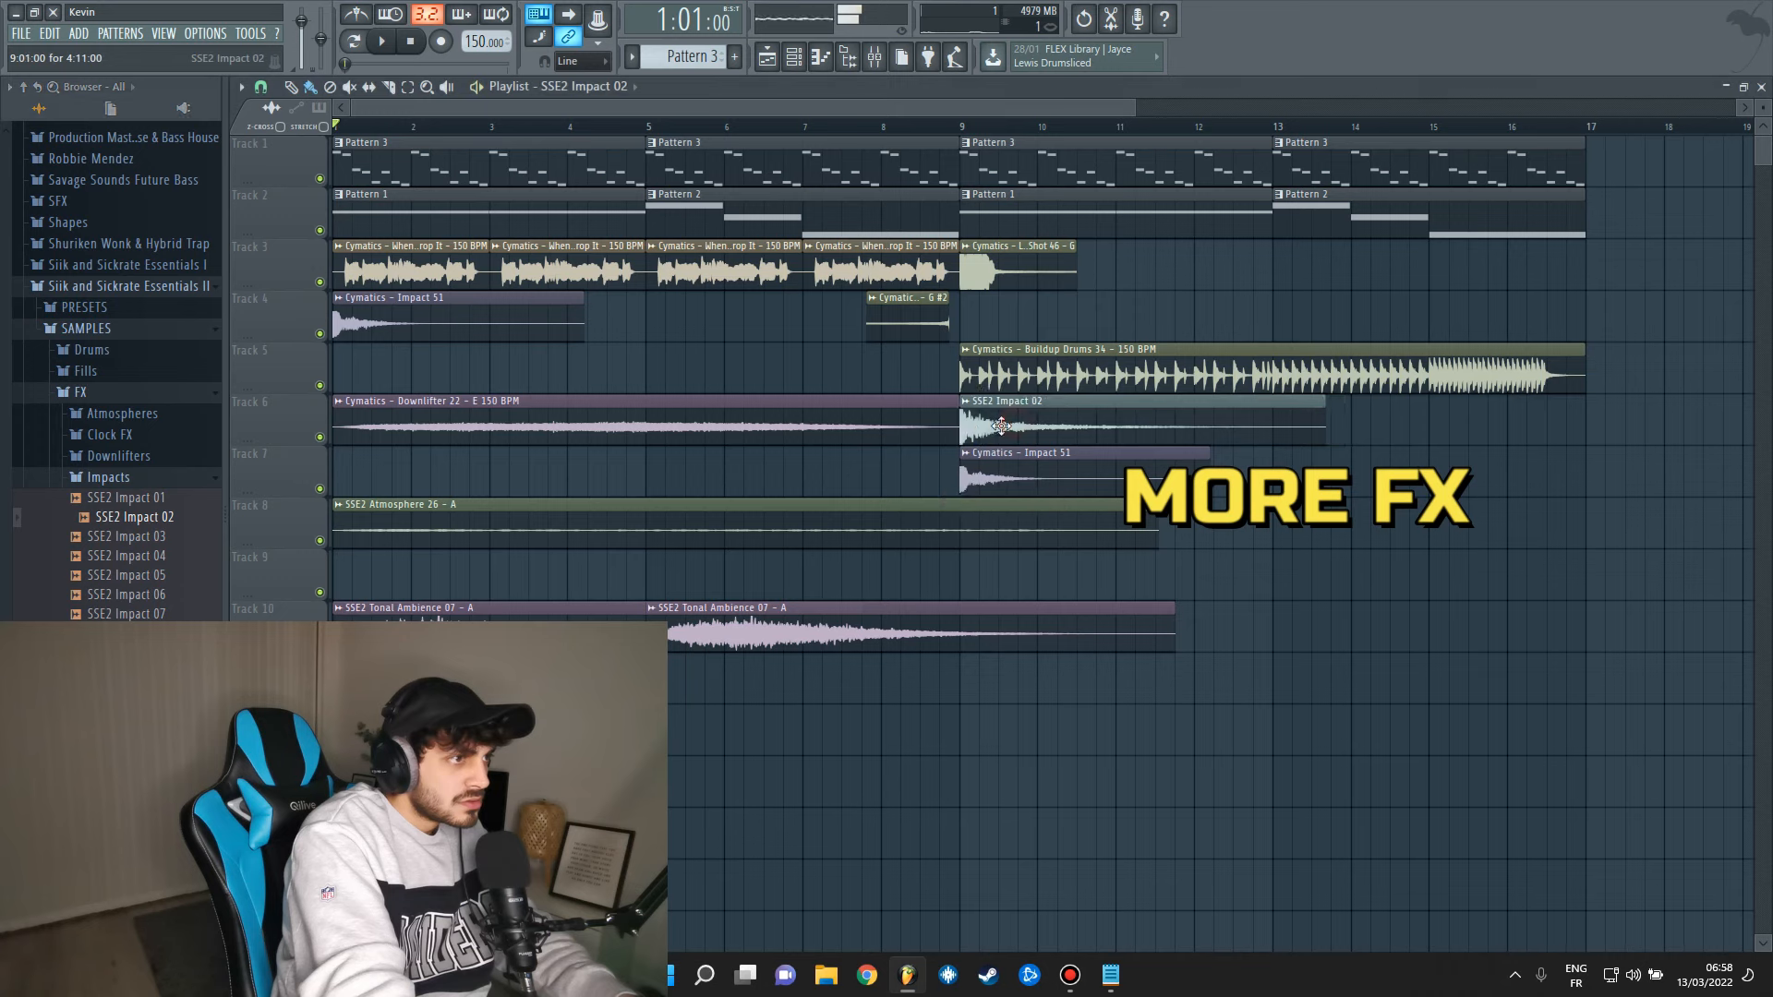
left_click(933, 126)
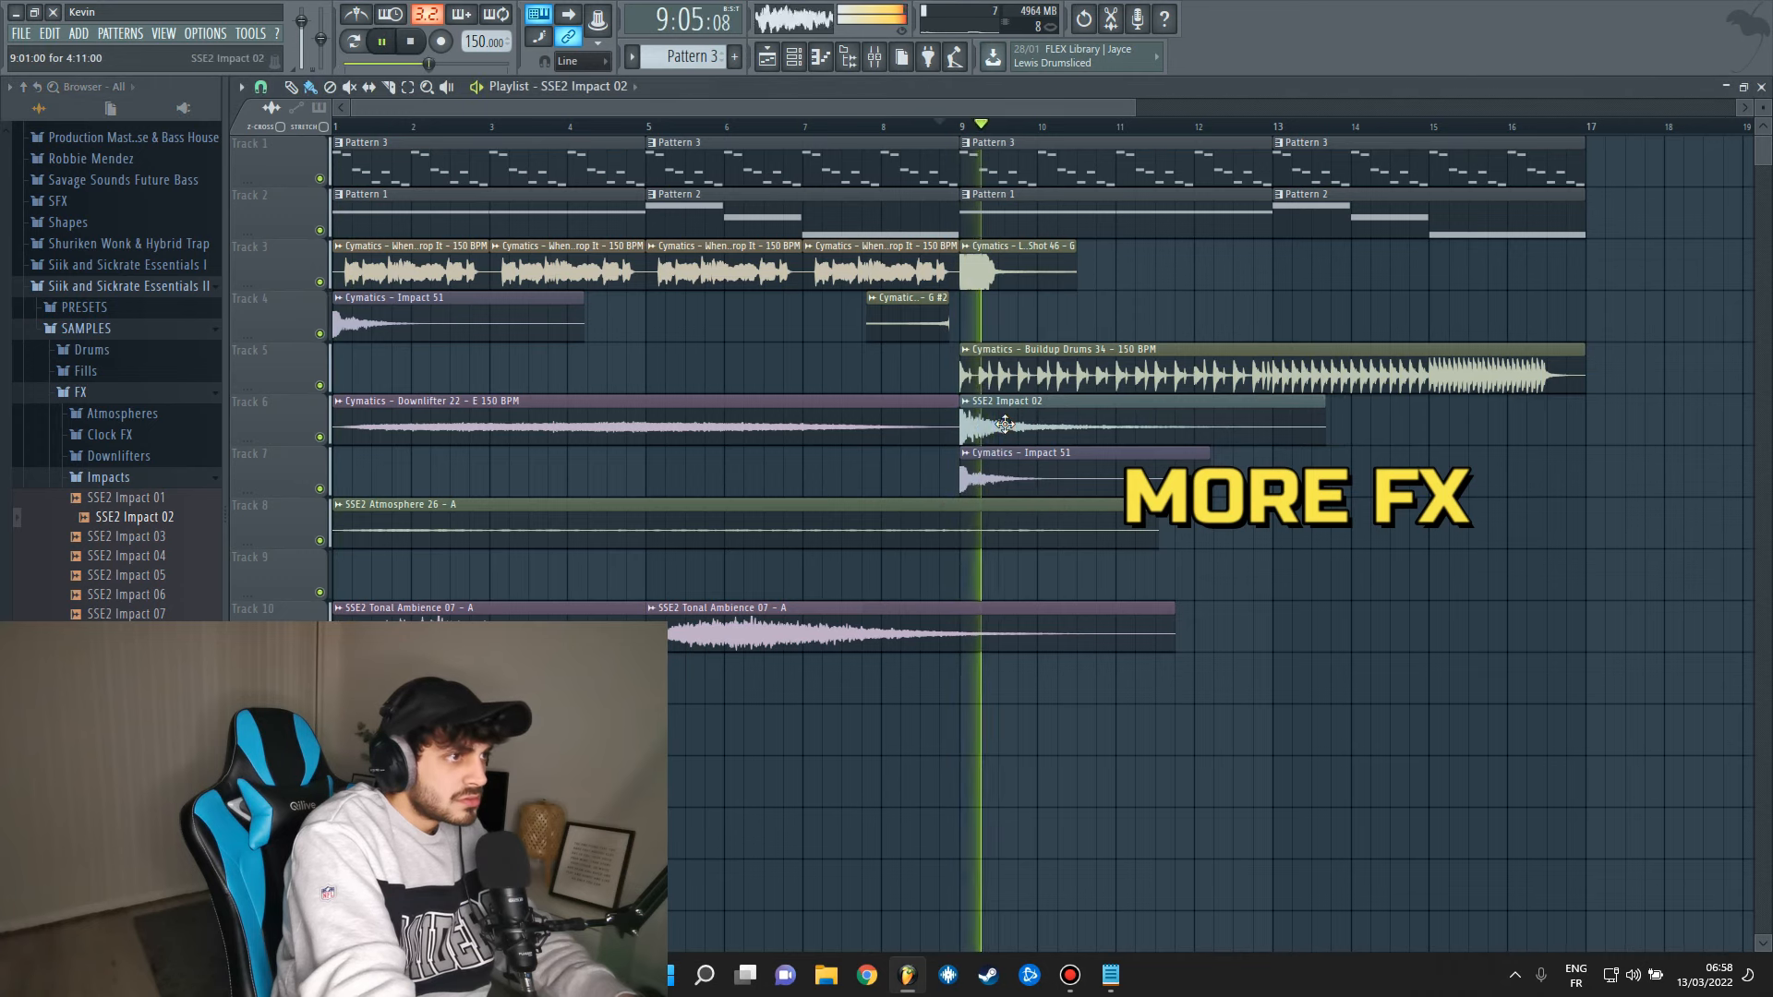
double_click(971, 423)
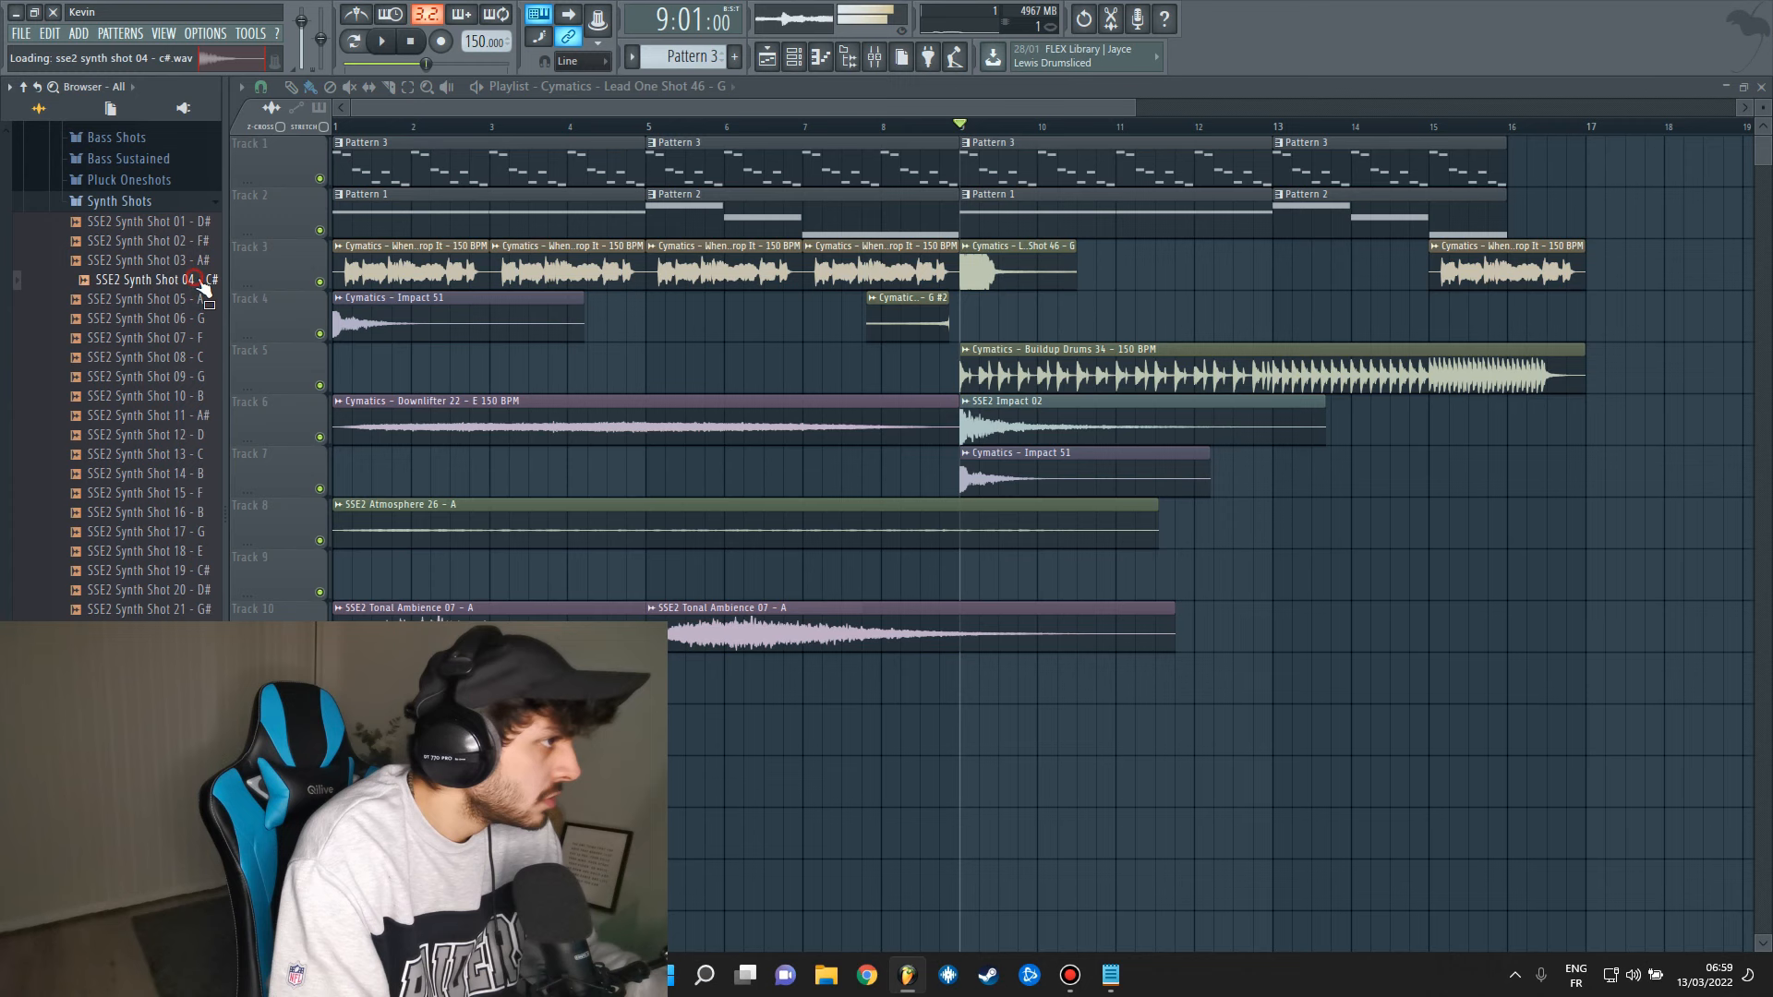
Place SSE2 Synth Shot 04 - C# on Track 3 at bar 9 instead of the lead one-shot, and make a unique copy of it on Track 4.
left_click_drag(197, 279, 976, 267)
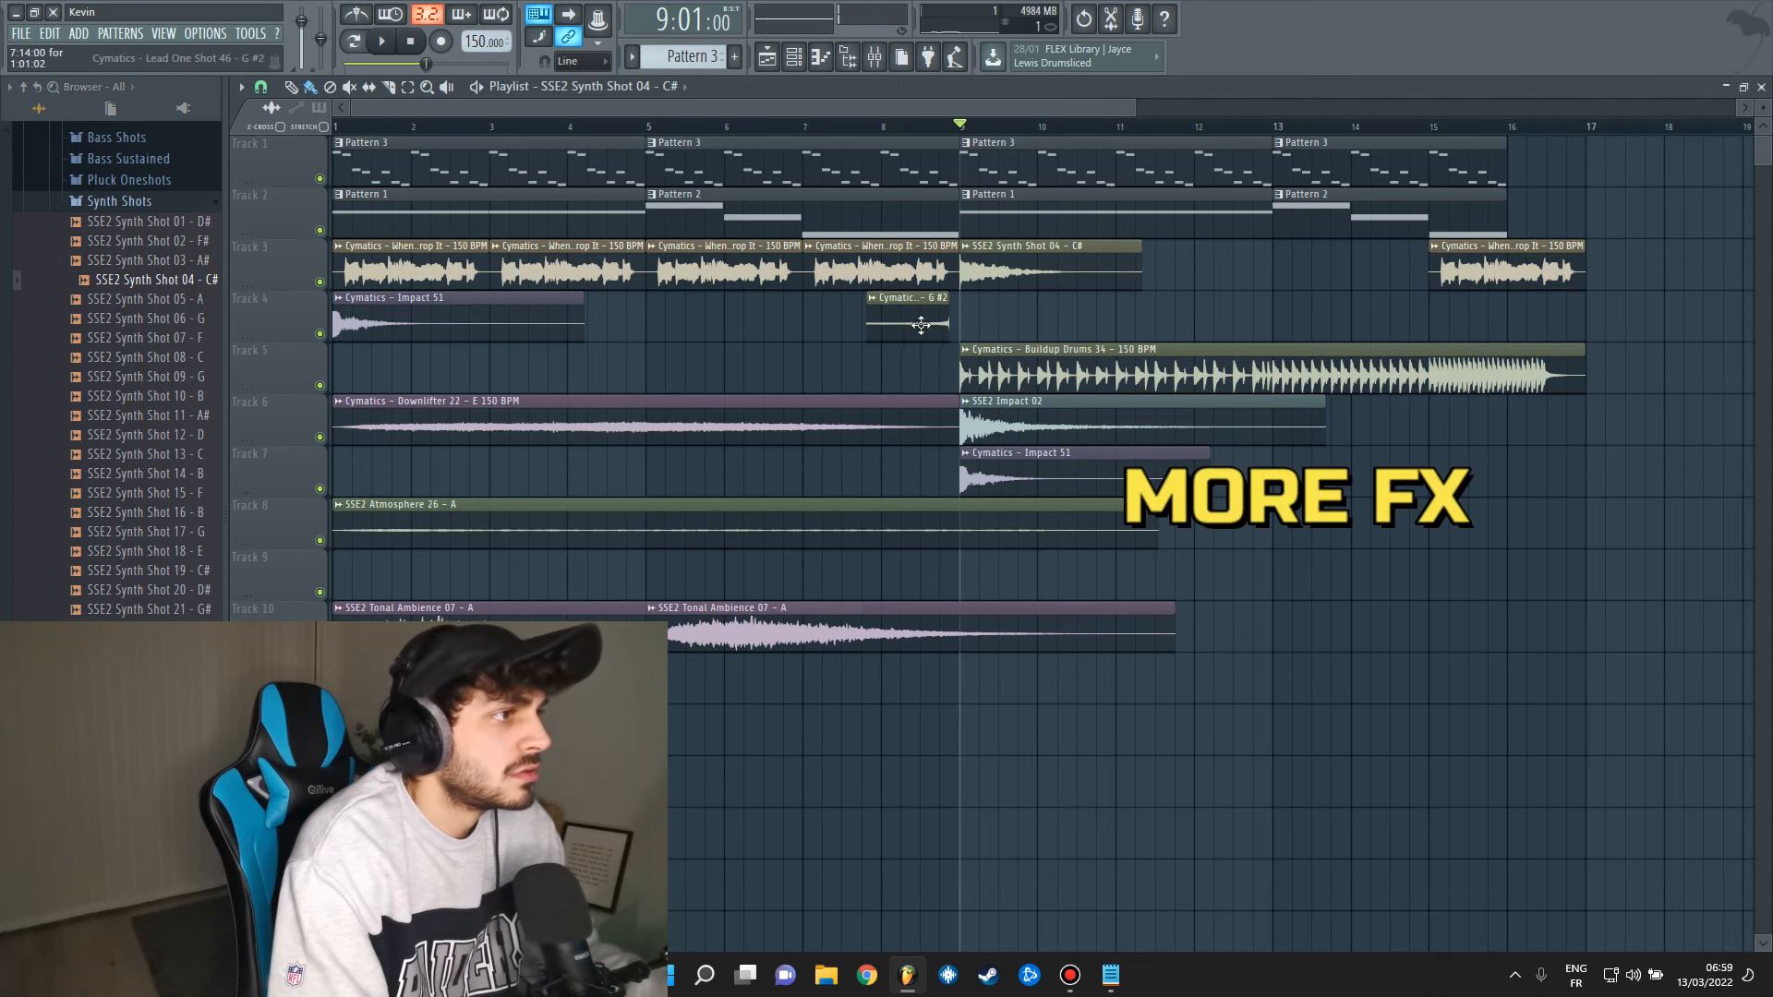
left_click(979, 308)
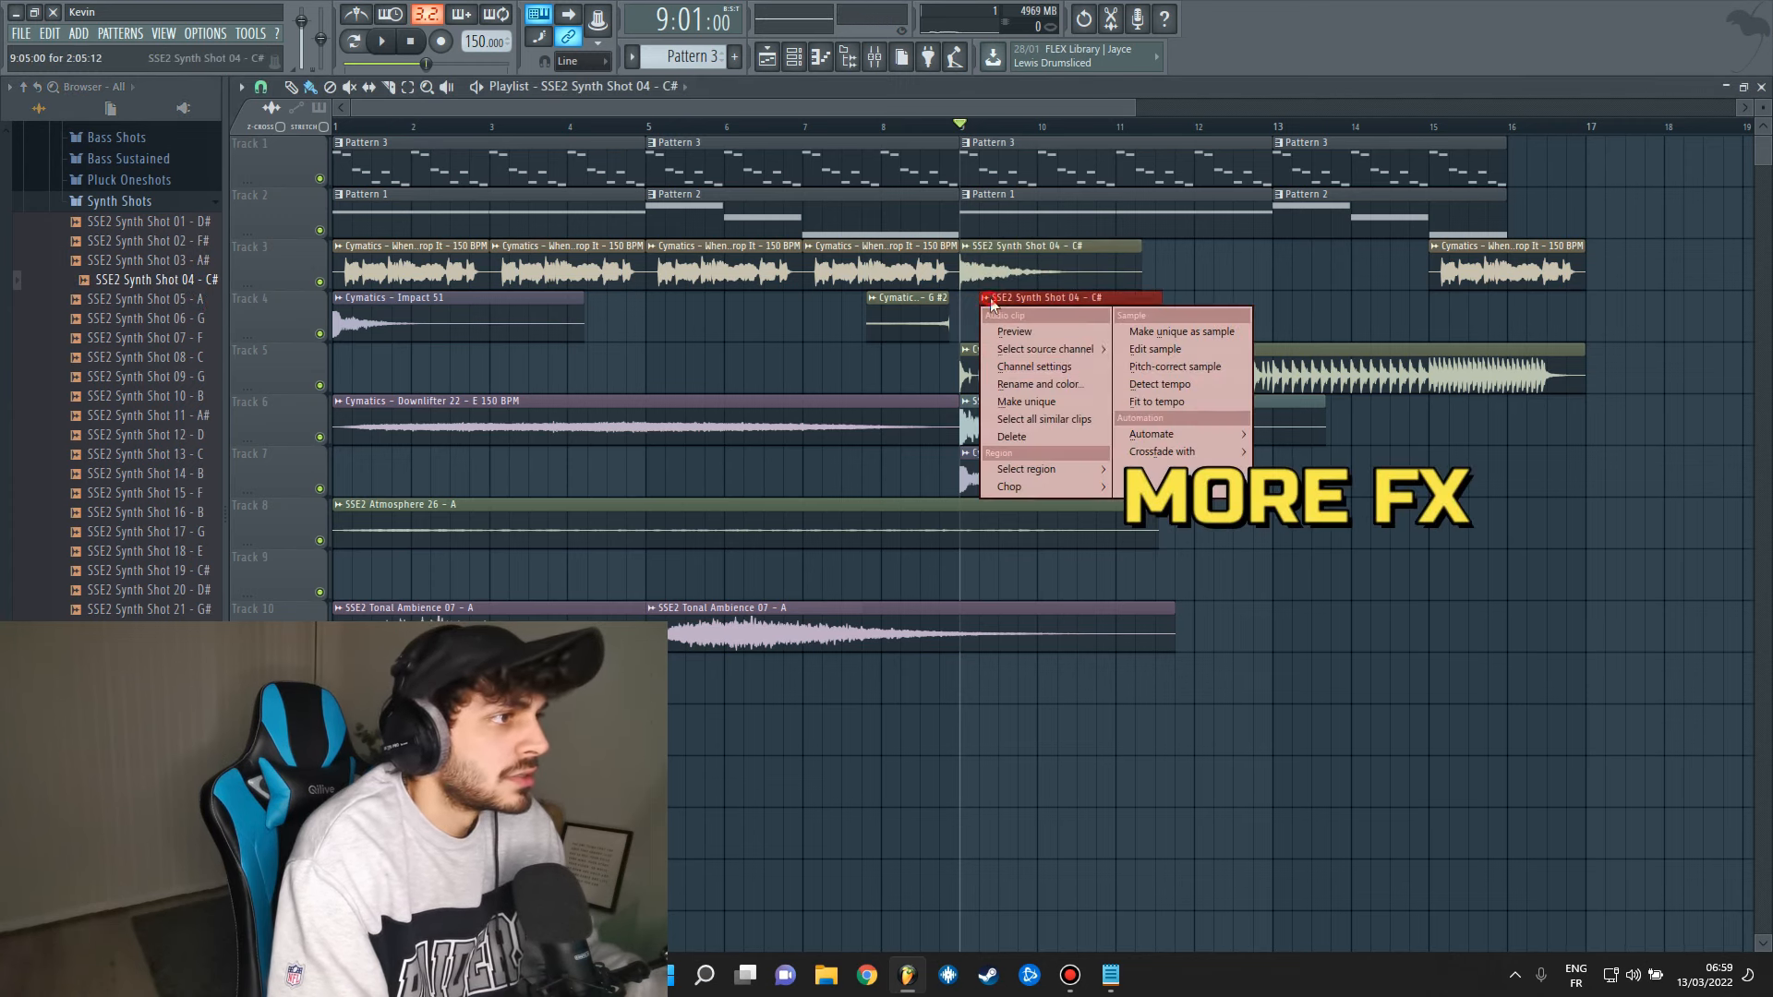
left_click(1046, 403)
Reverse the unique Synth Shot 04 copy, adjust its pitch and end it at bar 9, and add another Synth Shot 04 clip near bar 11 on Track 4.
double_click(1043, 311)
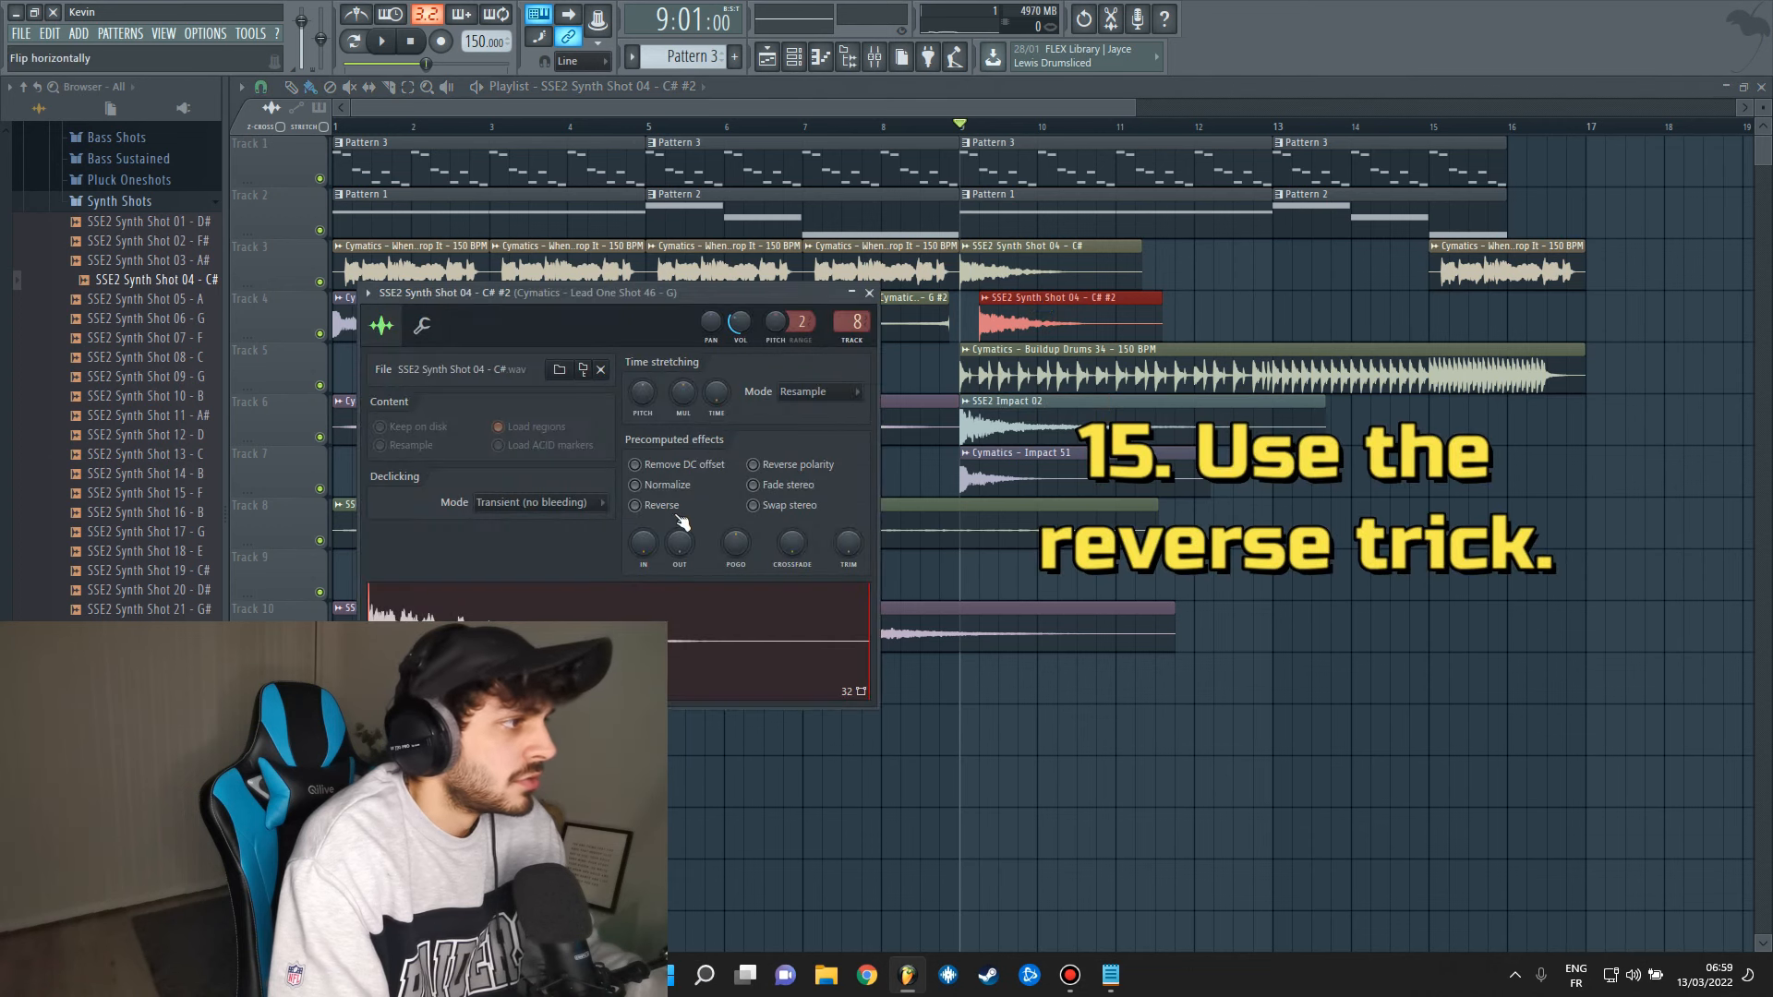
left_click(664, 506)
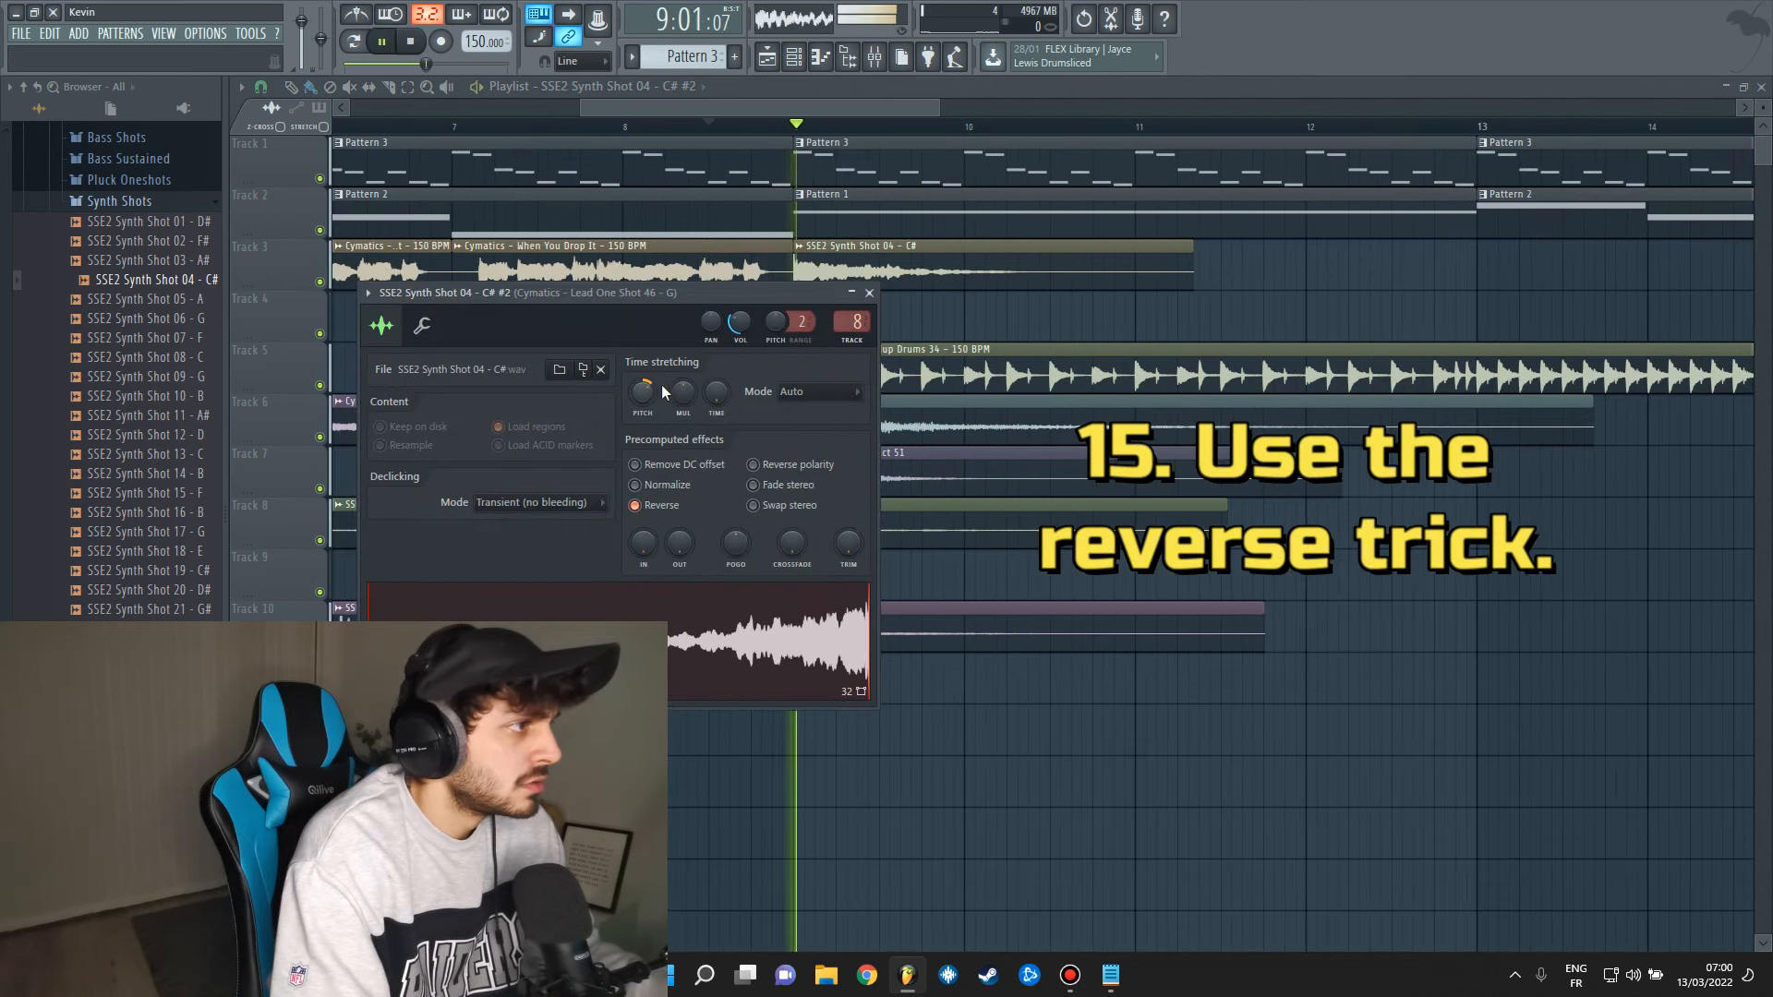
left_click(869, 293)
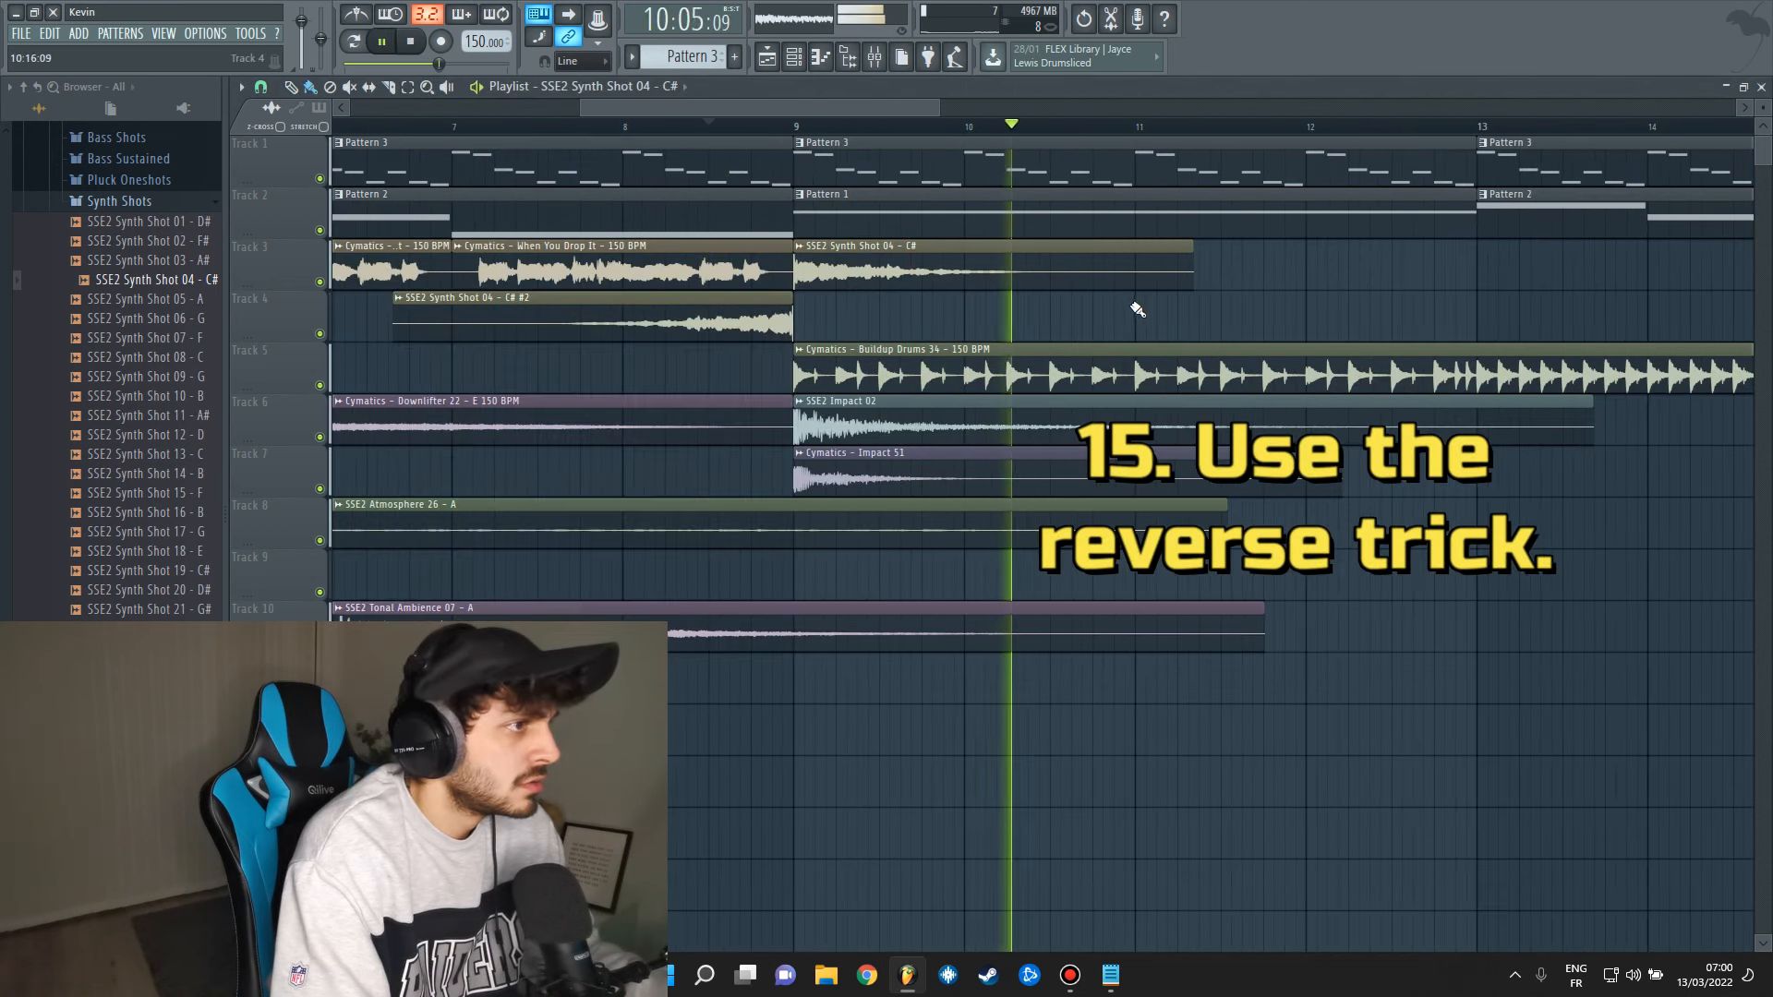
left_click(1136, 305)
key("space")
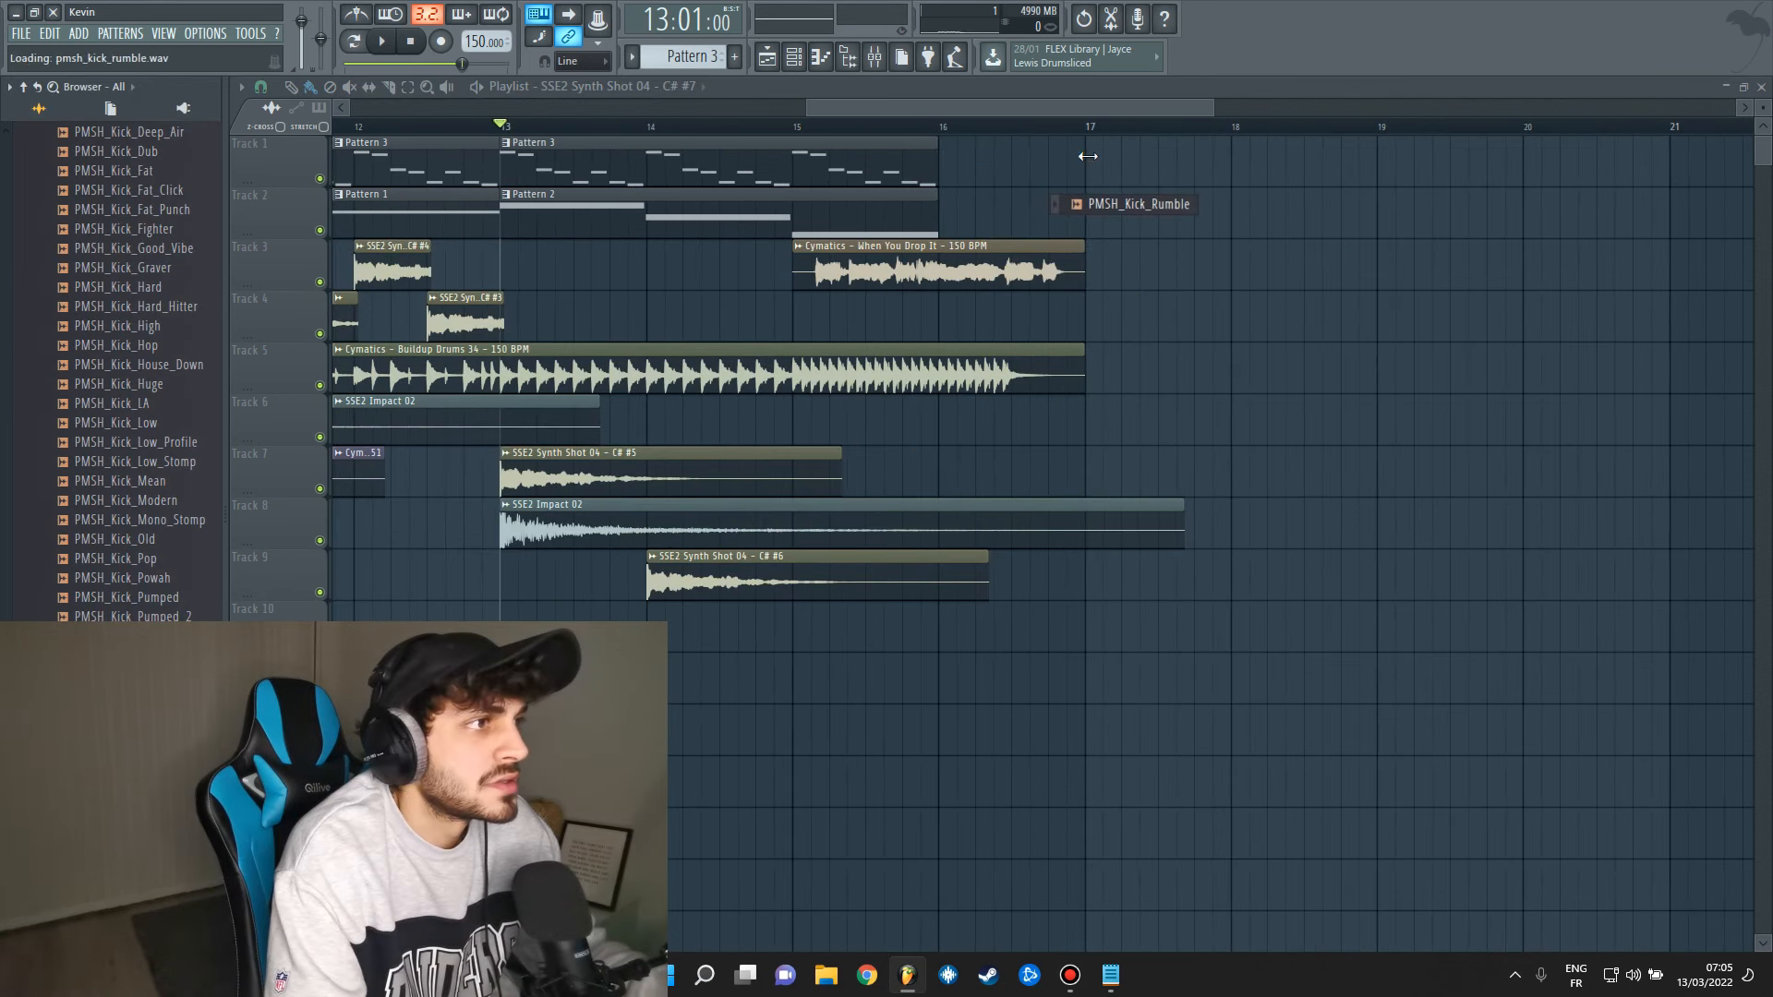
Place the PMSH_Kick_Rumble sample on Track 1 at bar 17 and route it to mixer track 11.
left_click_drag(1095, 190, 1106, 160)
double_click(1106, 161)
left_click(804, 273)
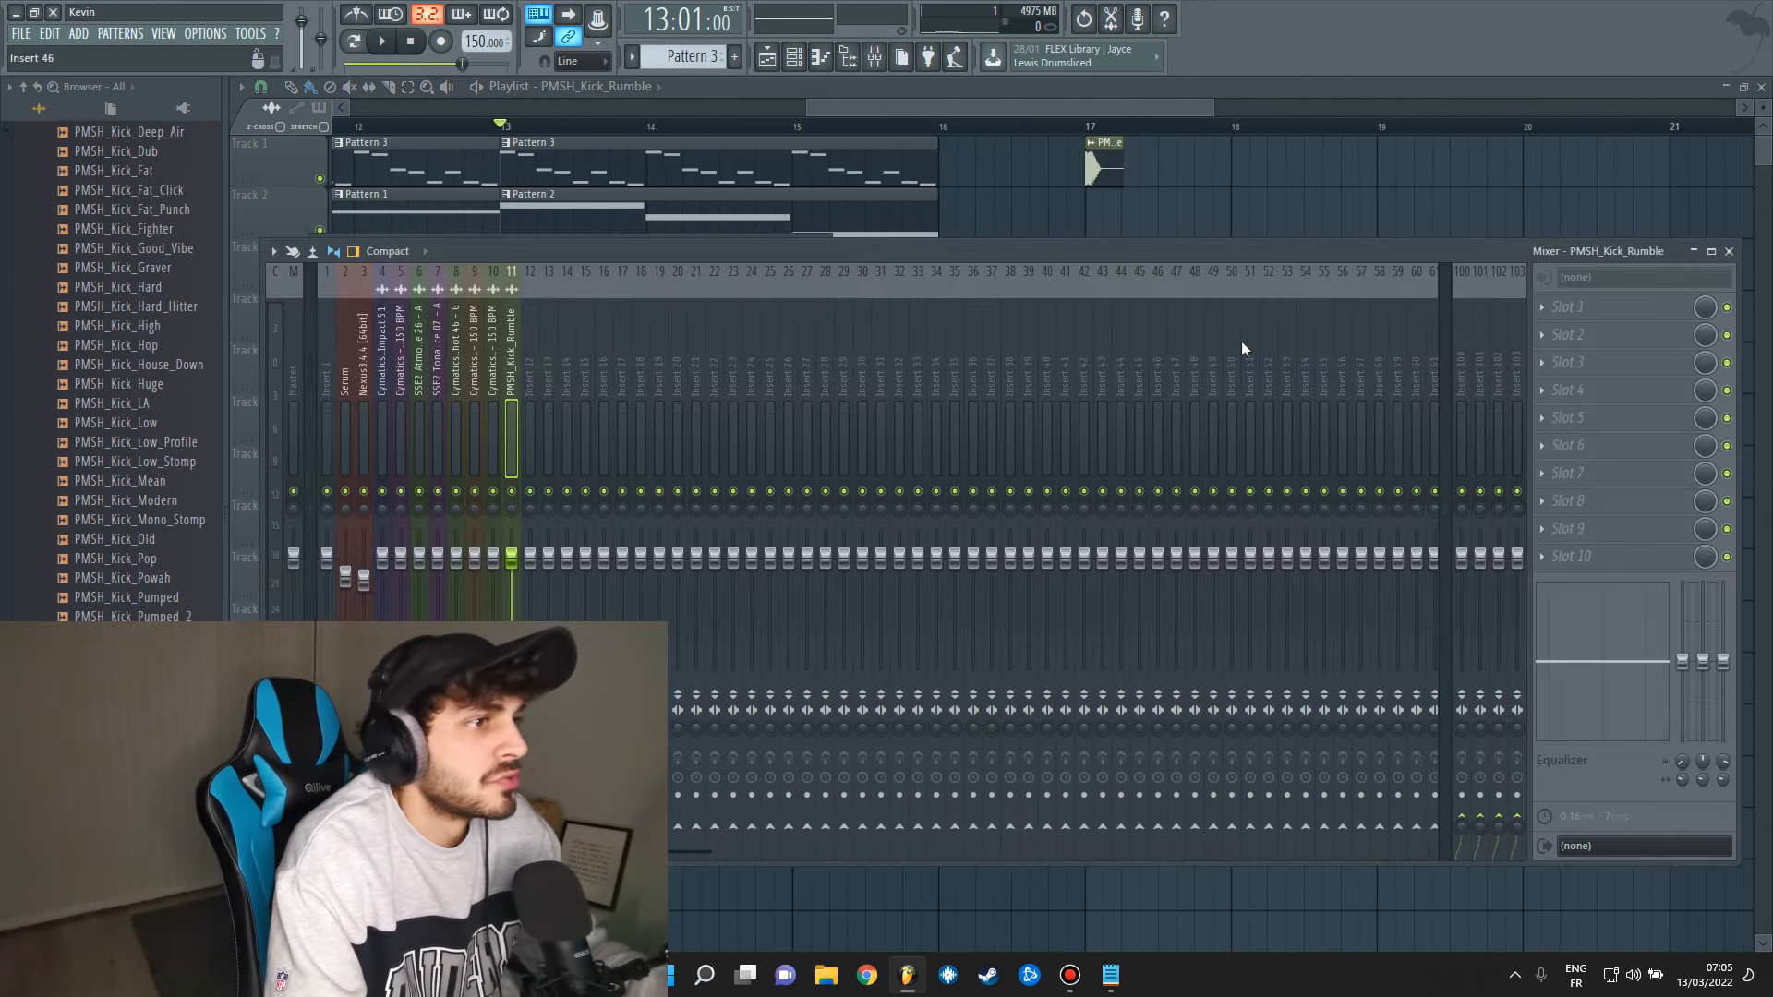
Lower the channel volume of PMSH_Kick_Rumble and open the effect choices for the first slot of its mixer track.
double_click(1098, 164)
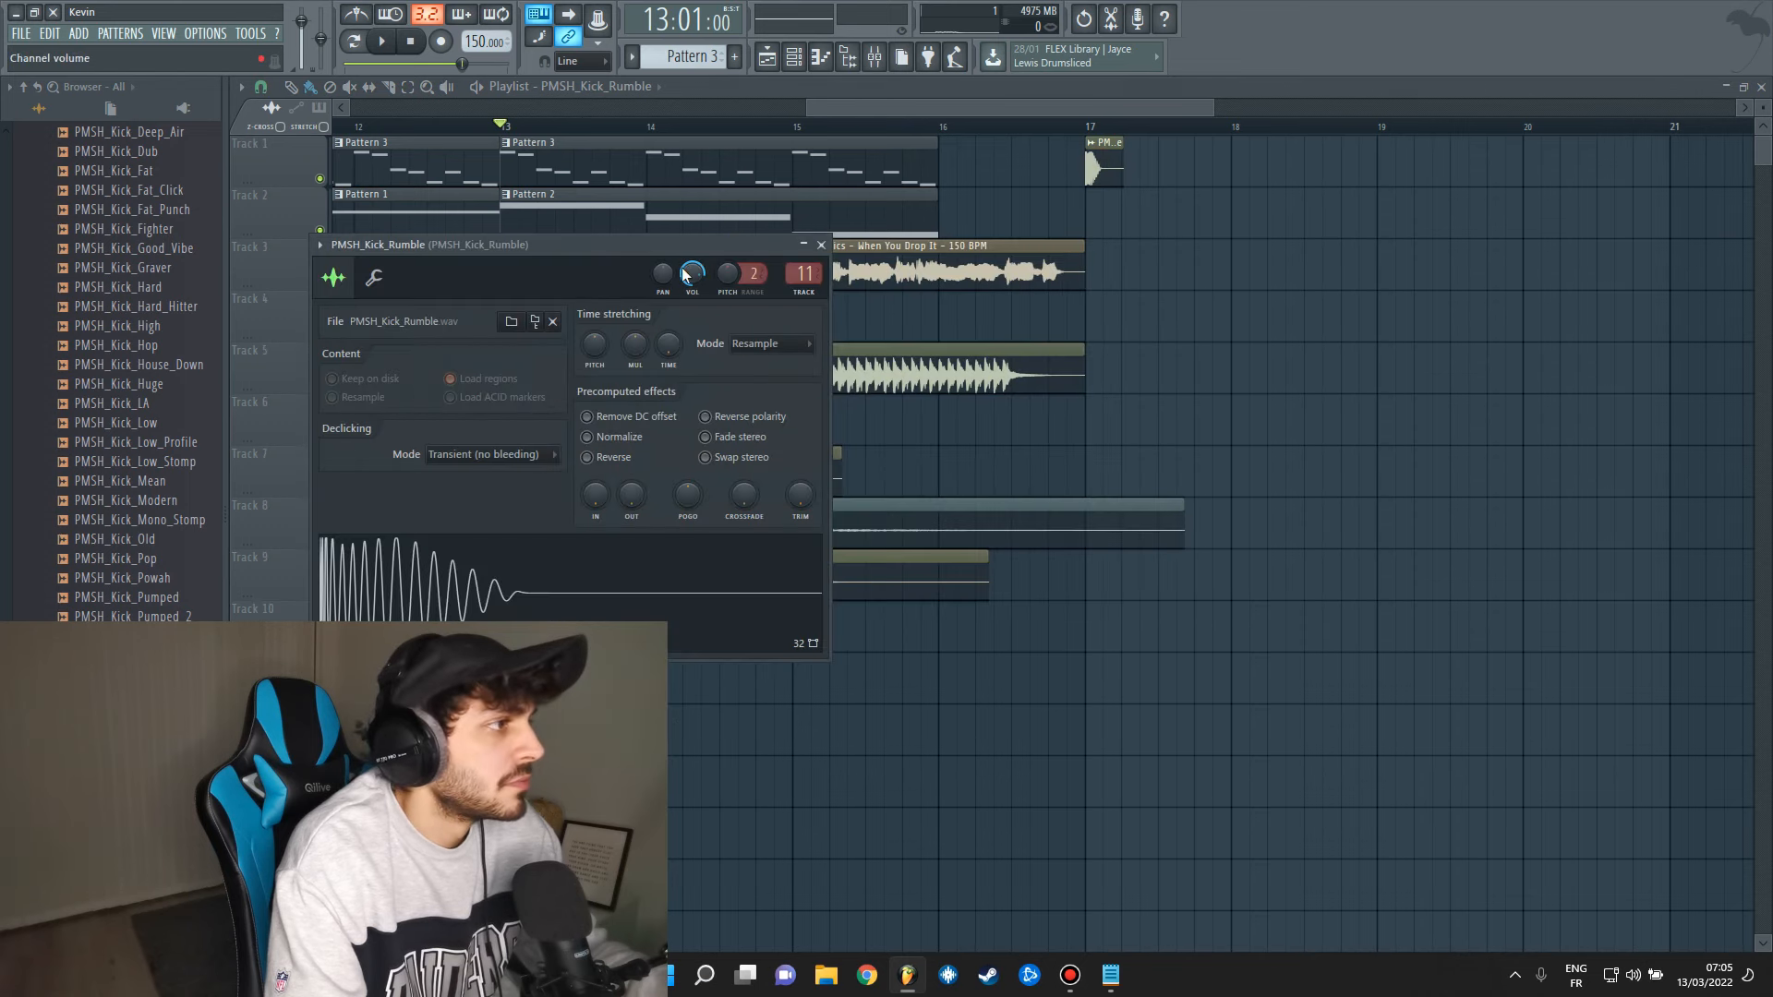
left_click_drag(692, 274, 692, 301)
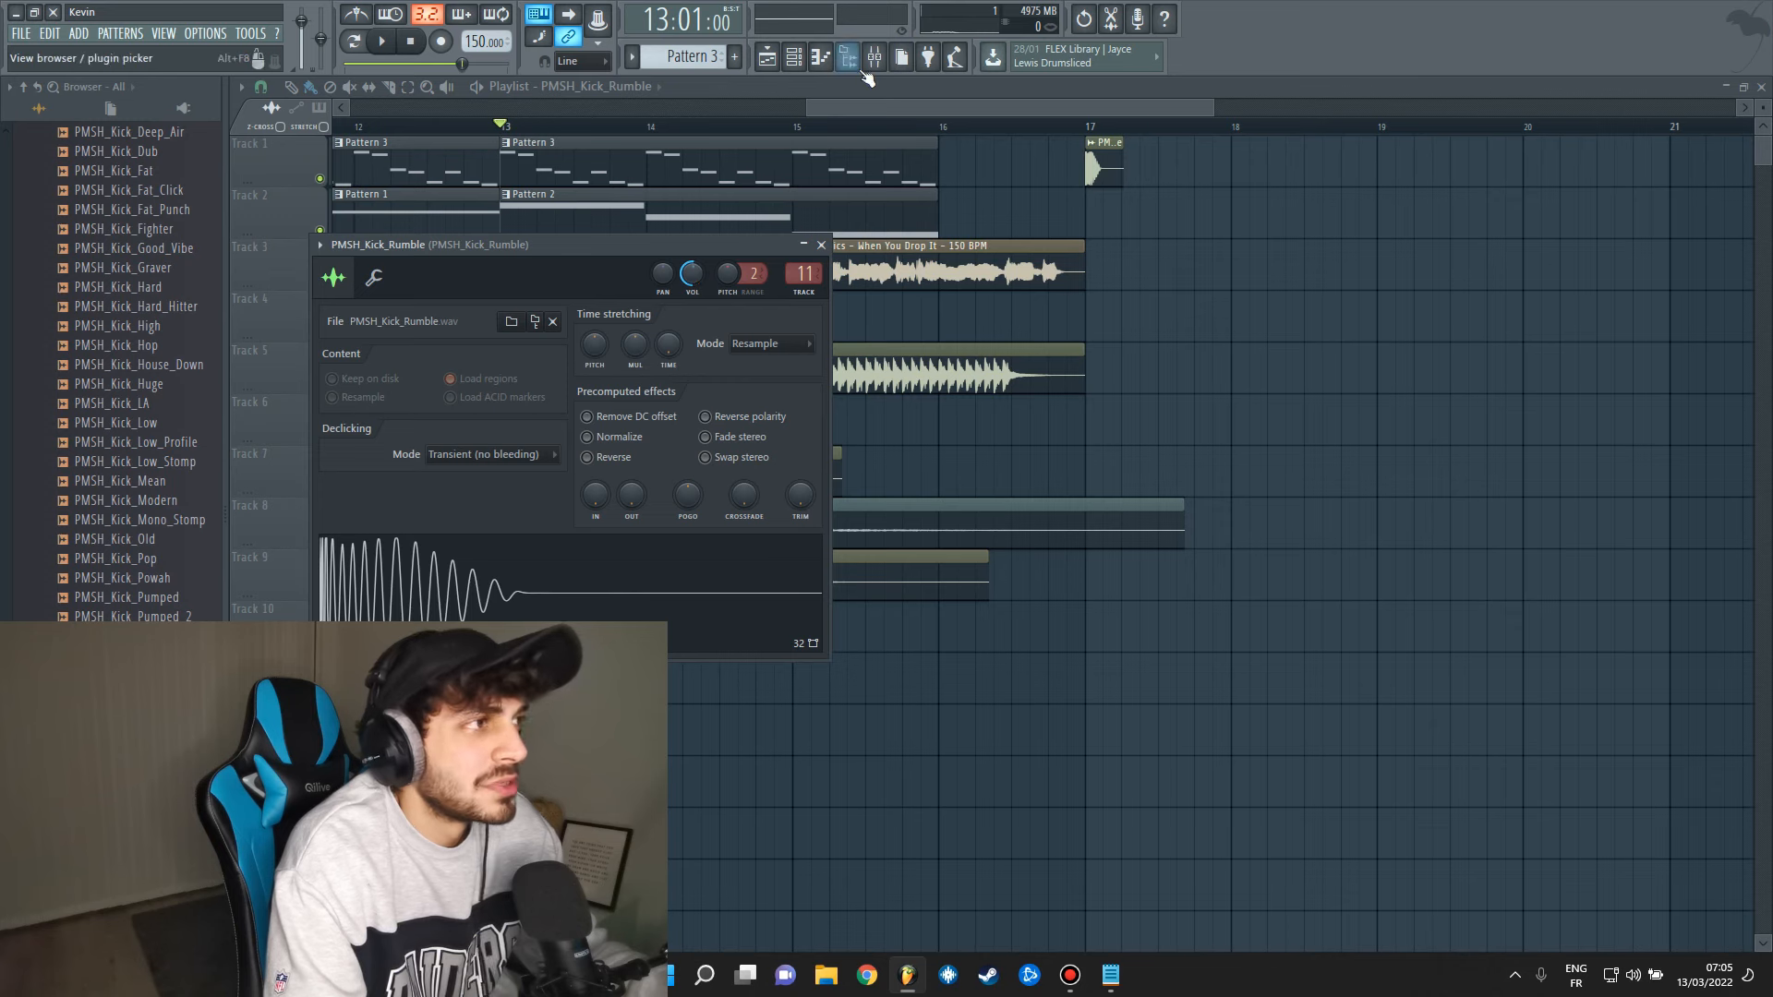
left_click(874, 59)
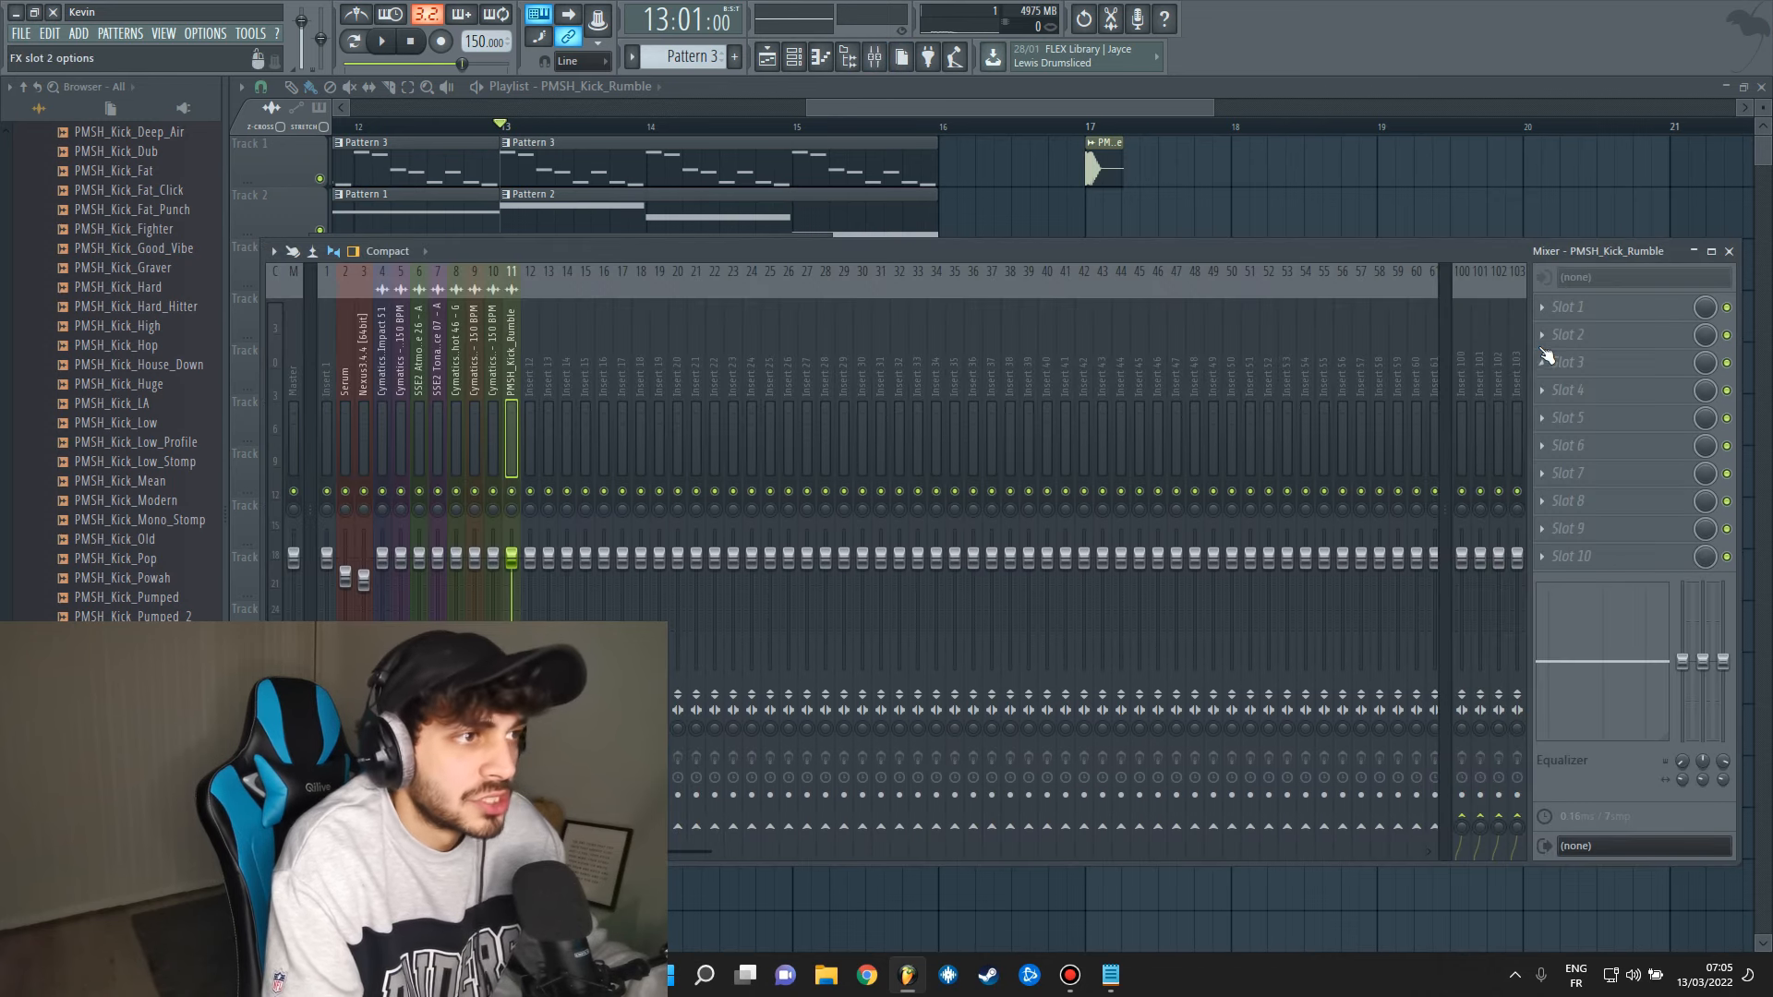
left_click(1548, 304)
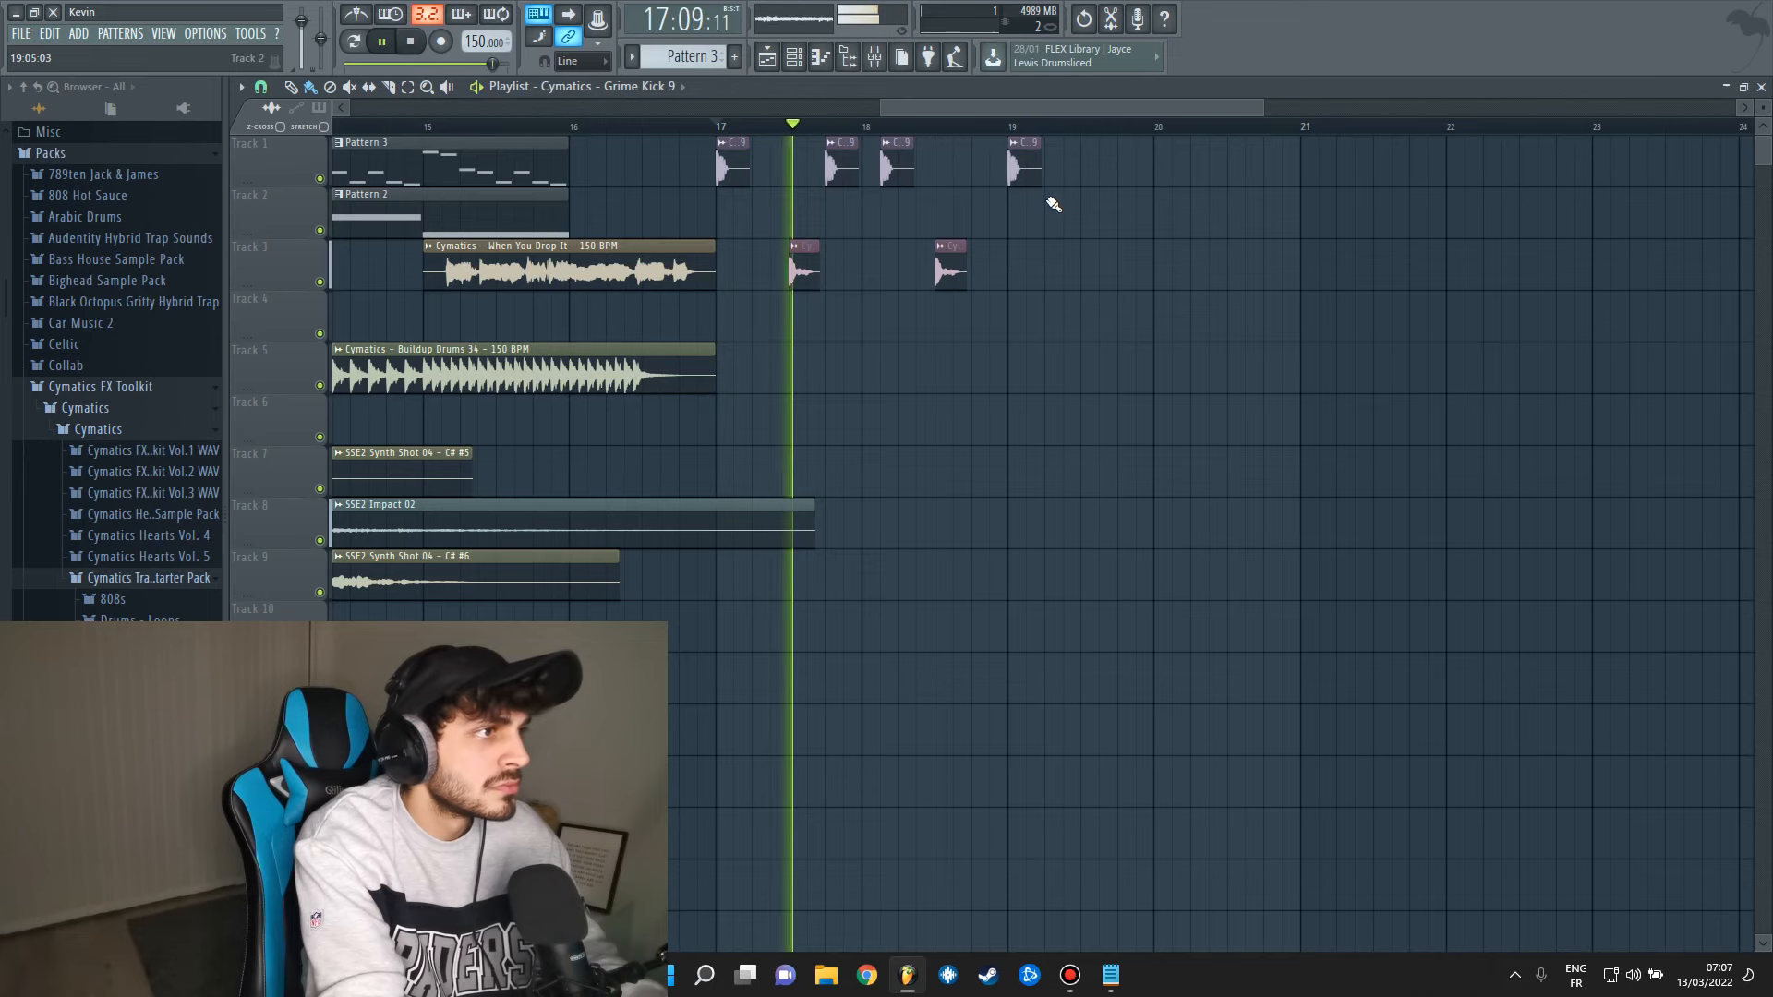
Move the third Grime Kick 9 hit to 18:05 and add Trap Clap 1 hits on Track 3 in the middle of bars 19 and 20.
key("space")
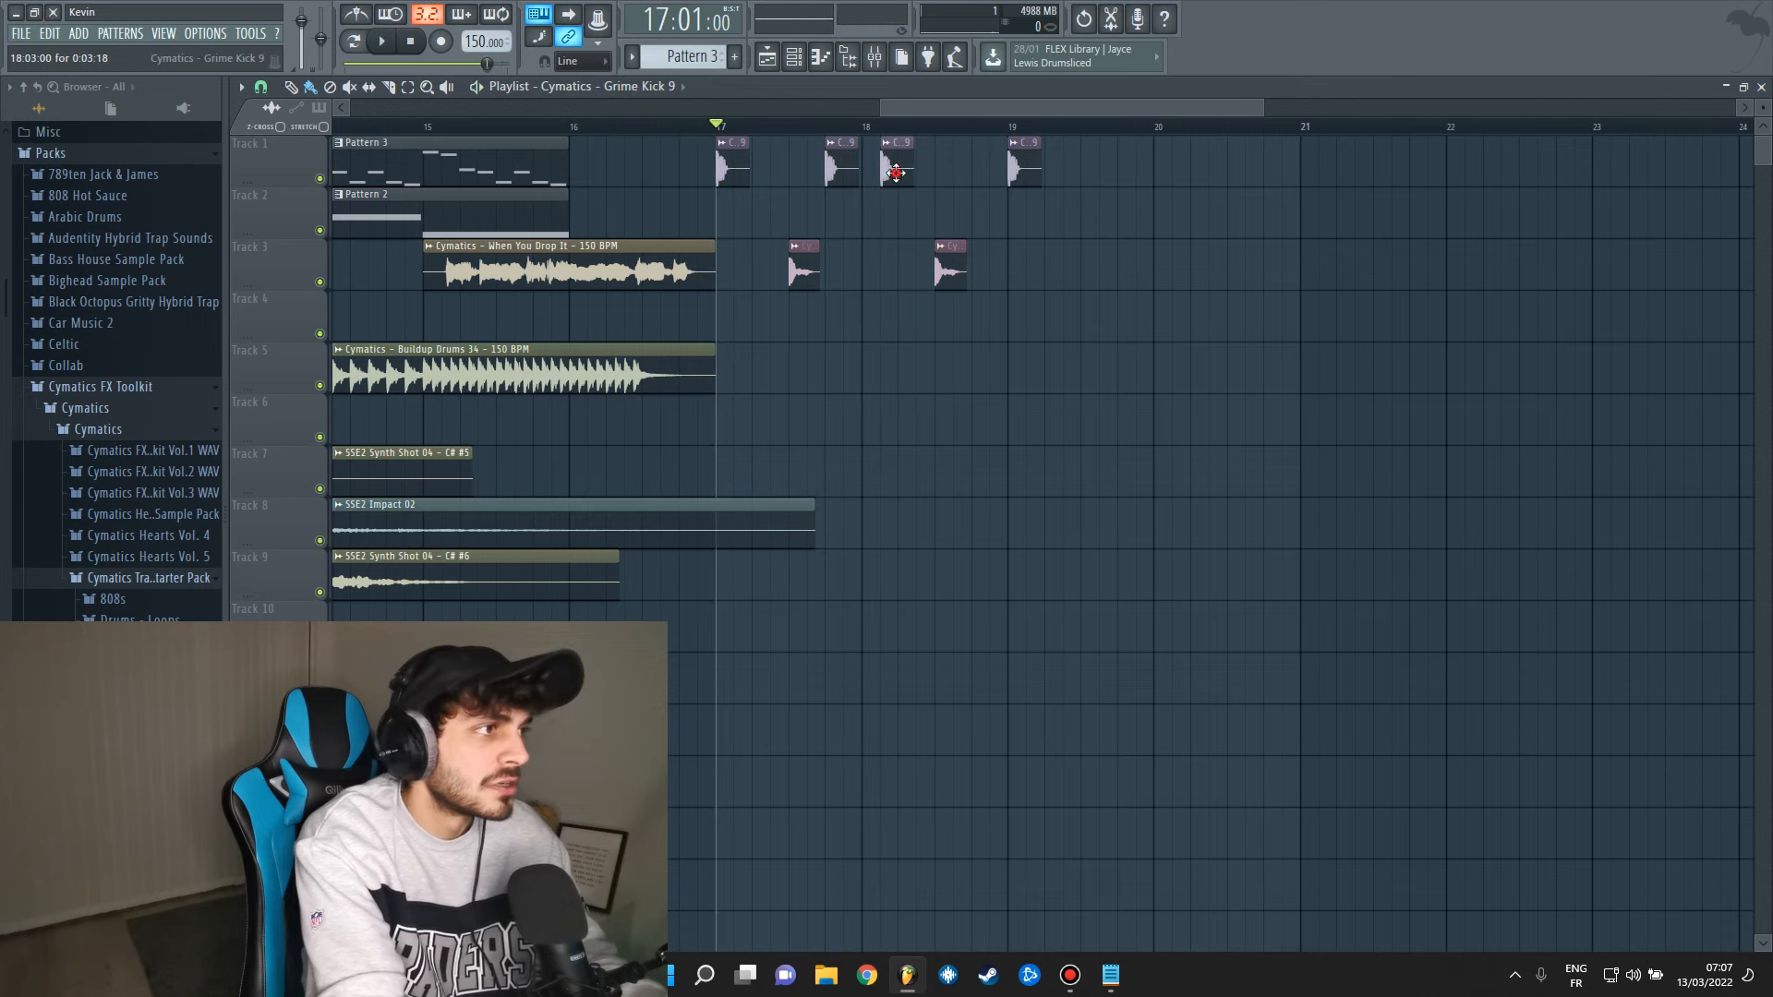
left_click_drag(895, 172, 912, 173)
key("space")
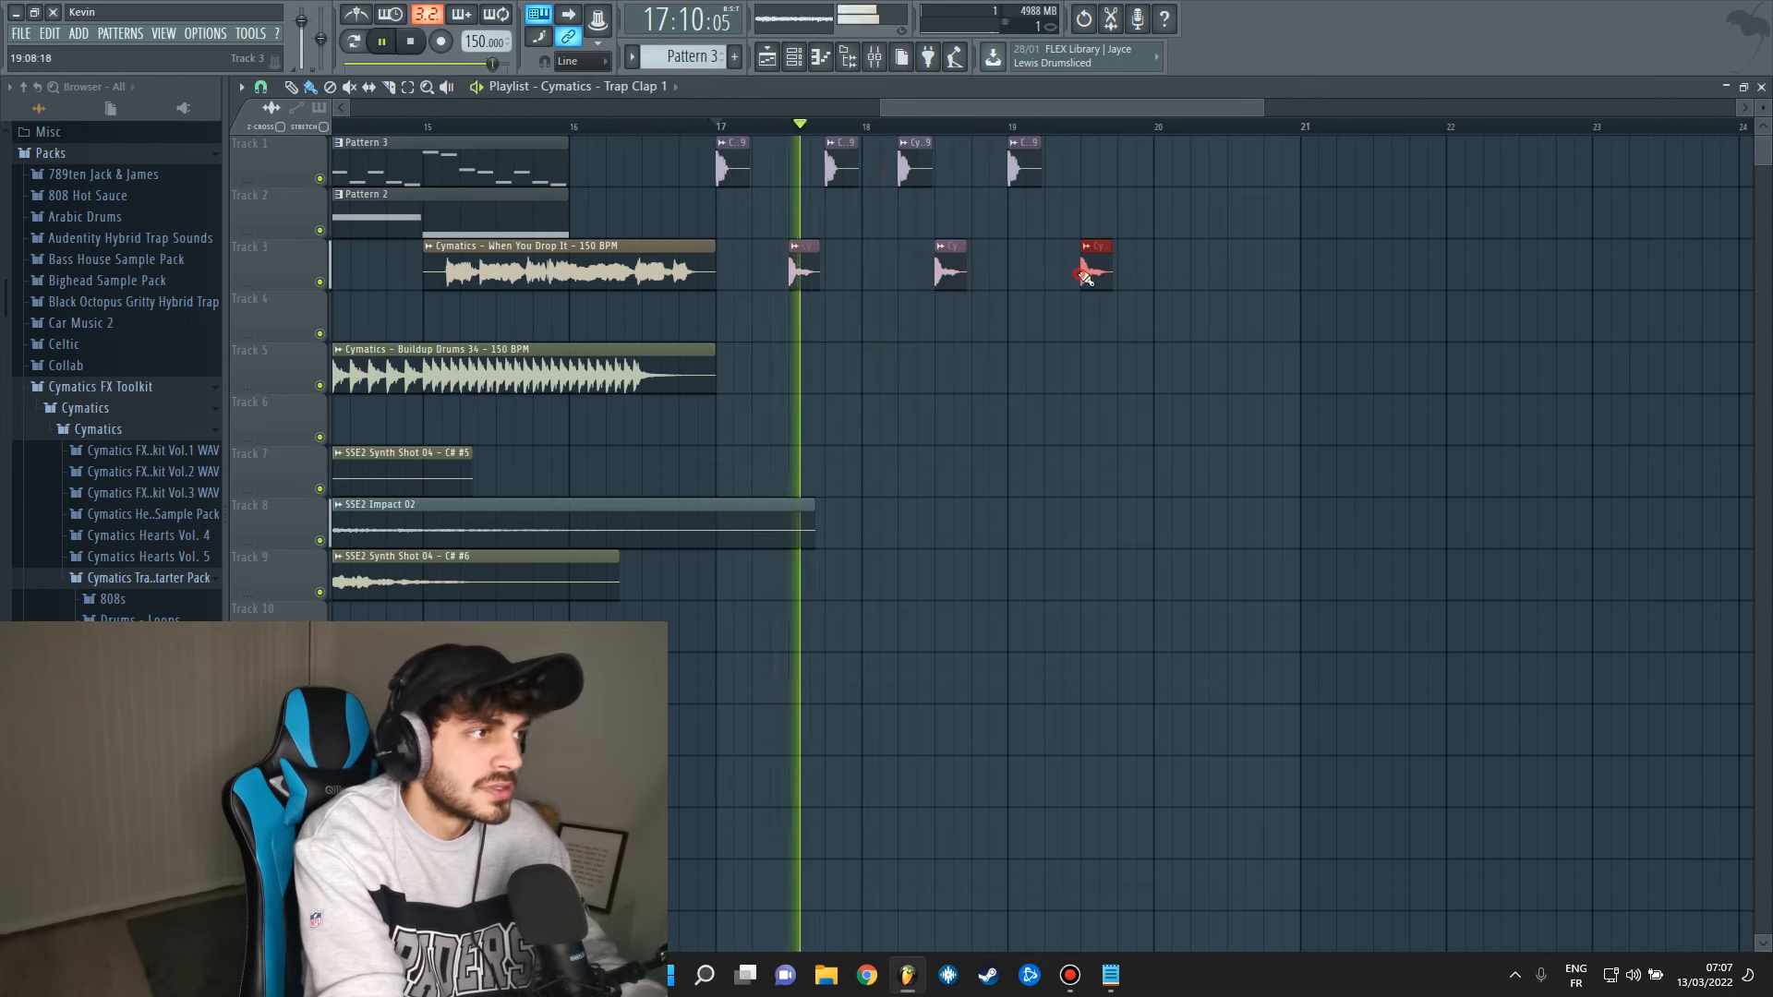
left_click(1232, 272)
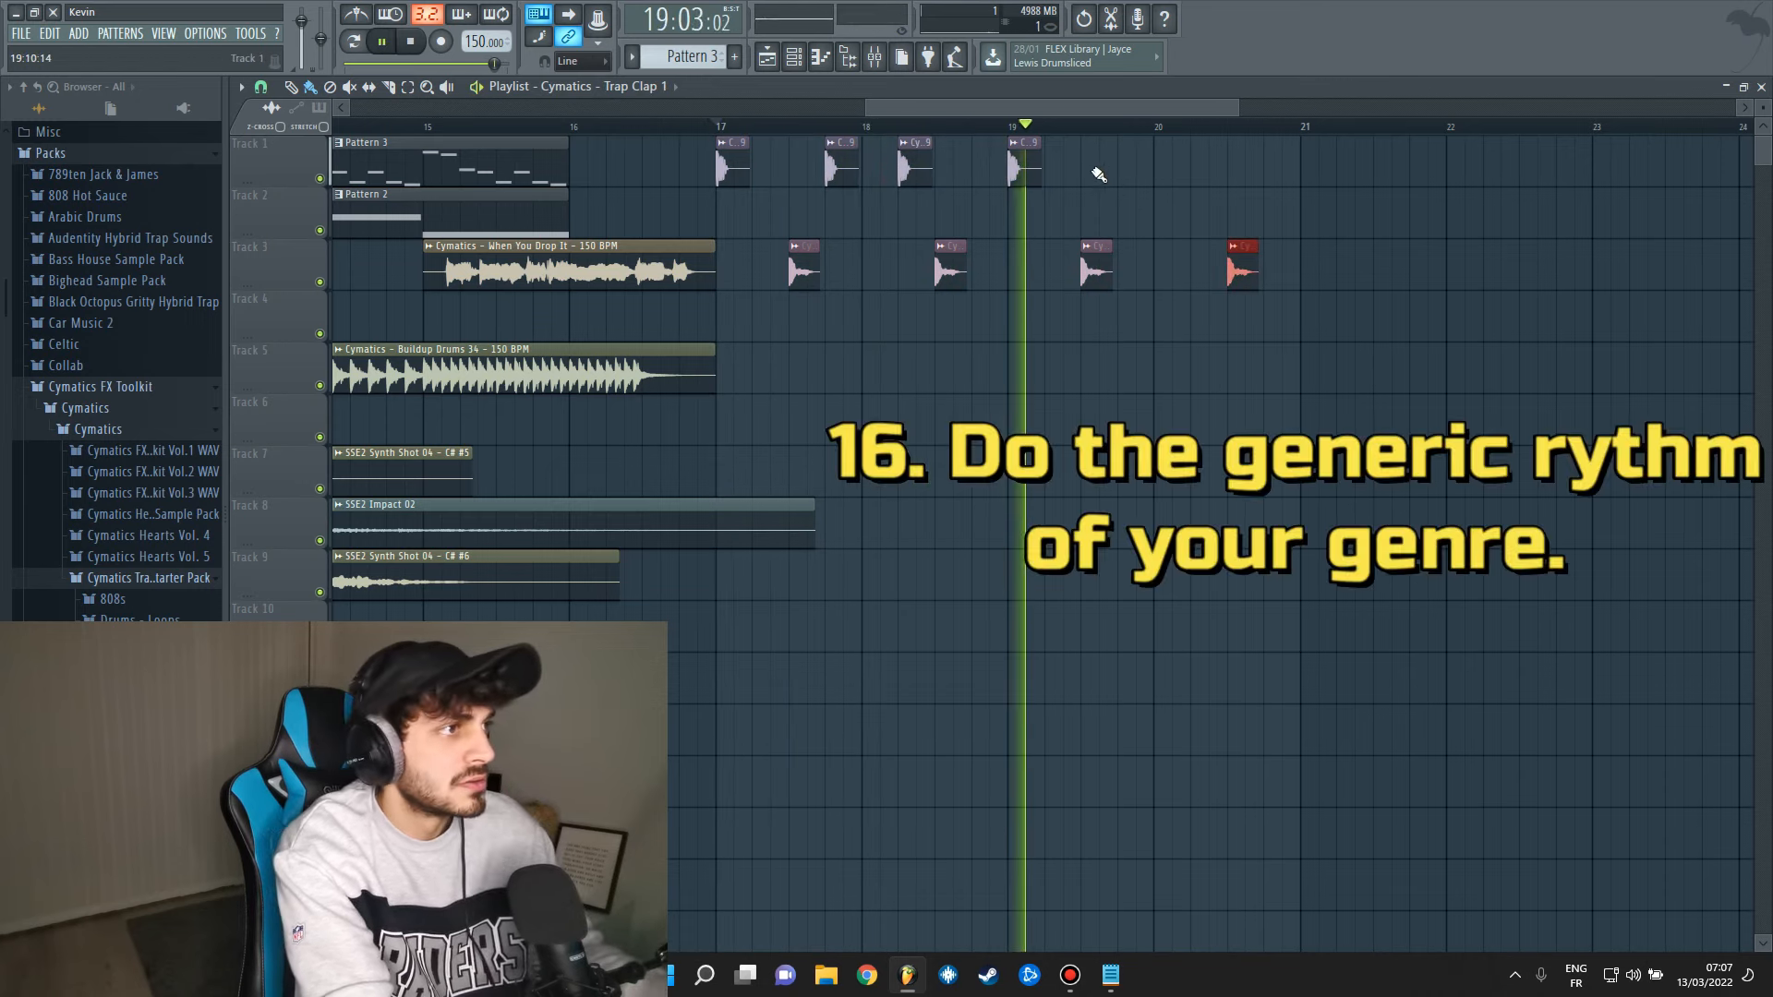
key("space")
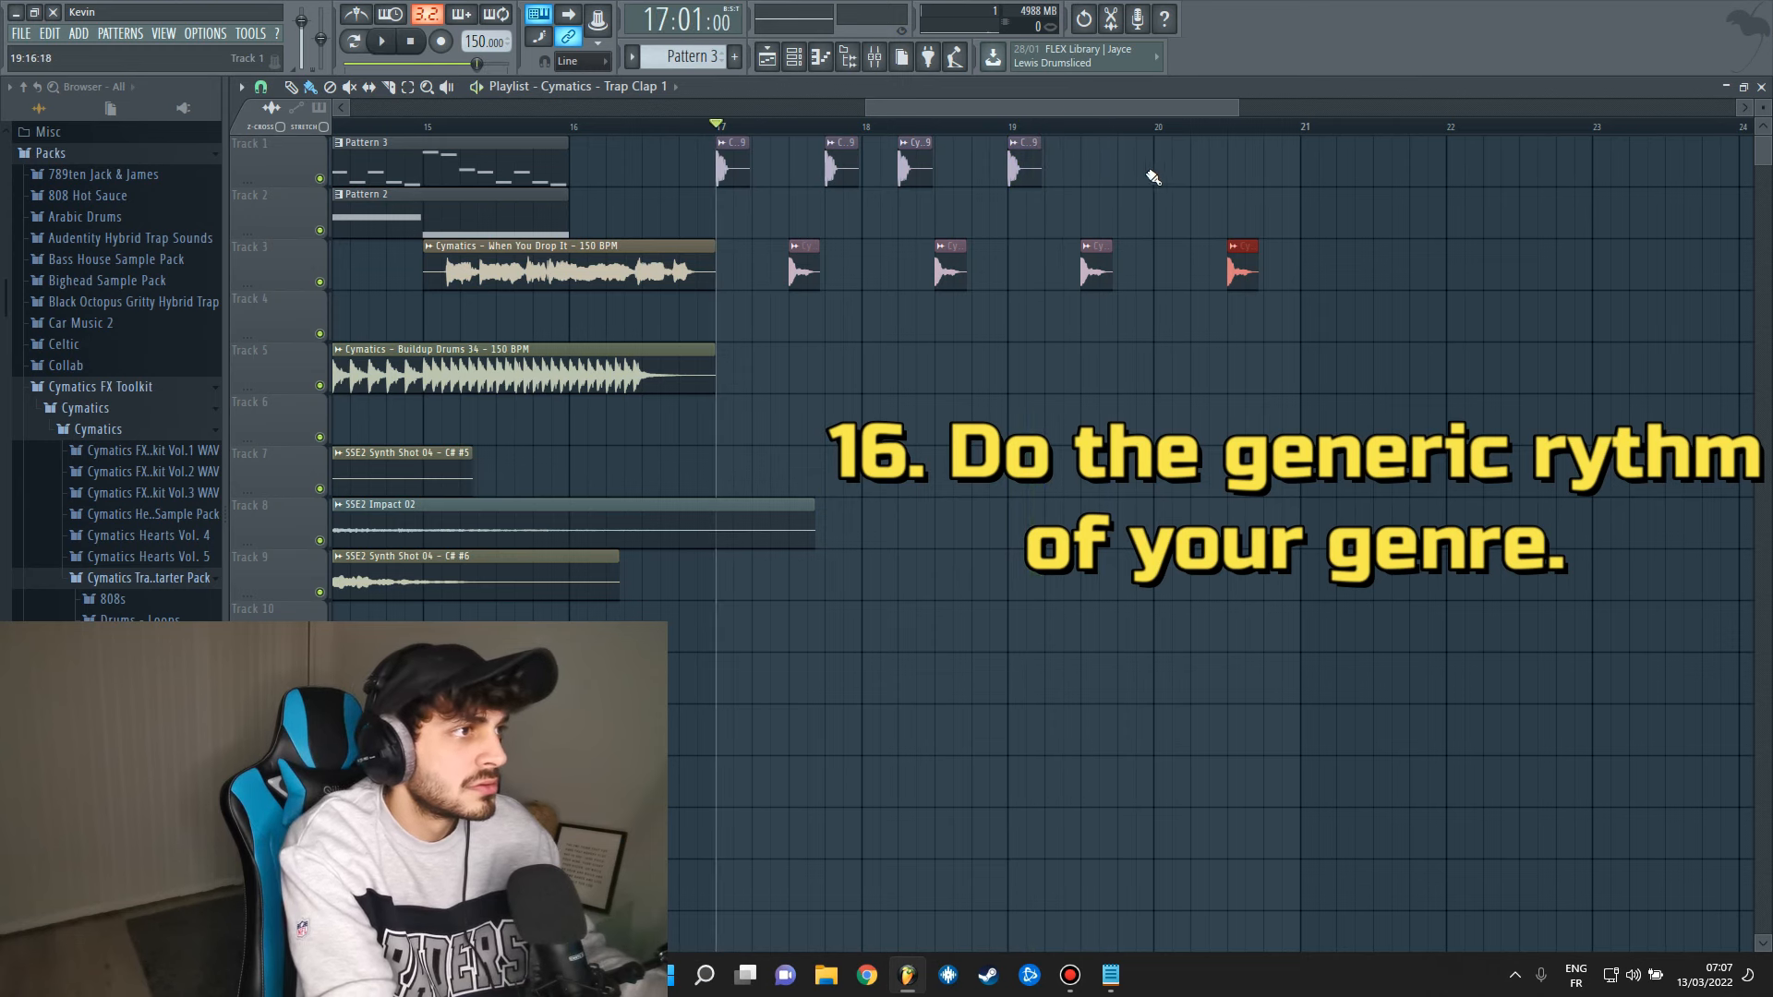
Fade out the end of the Trap Clap 1 sample and play the drum rhythm from bar 17.
double_click(1088, 270)
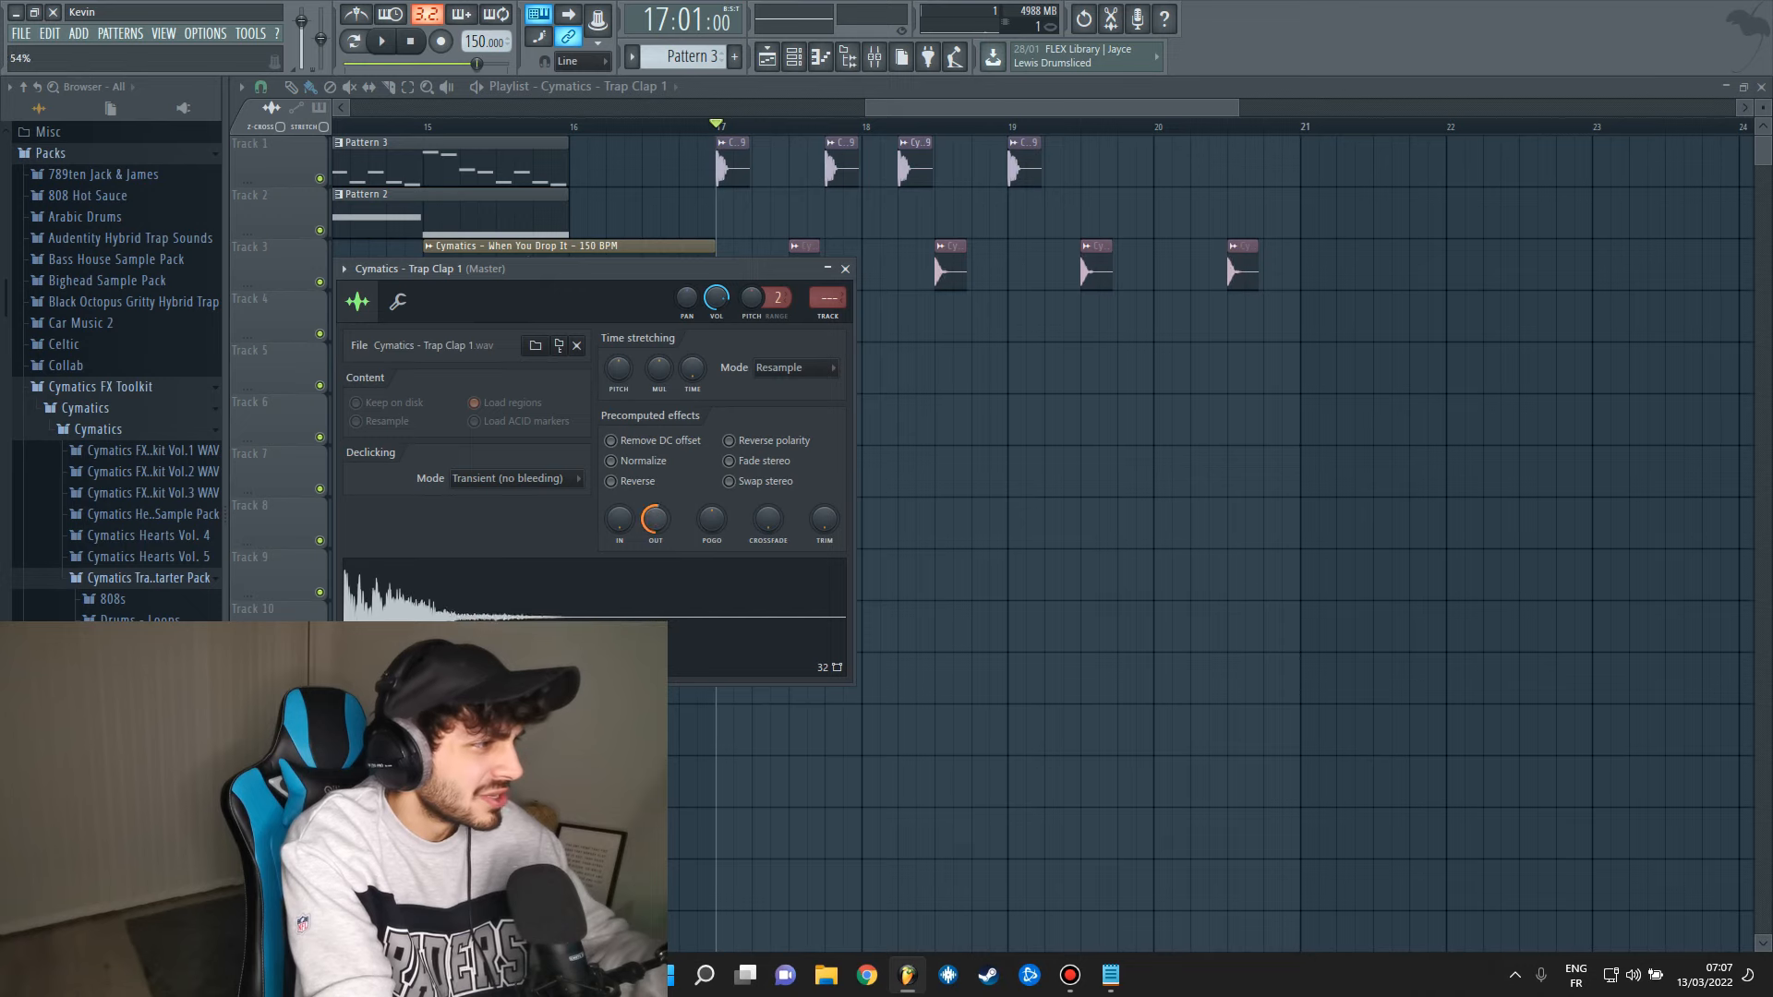
key("space")
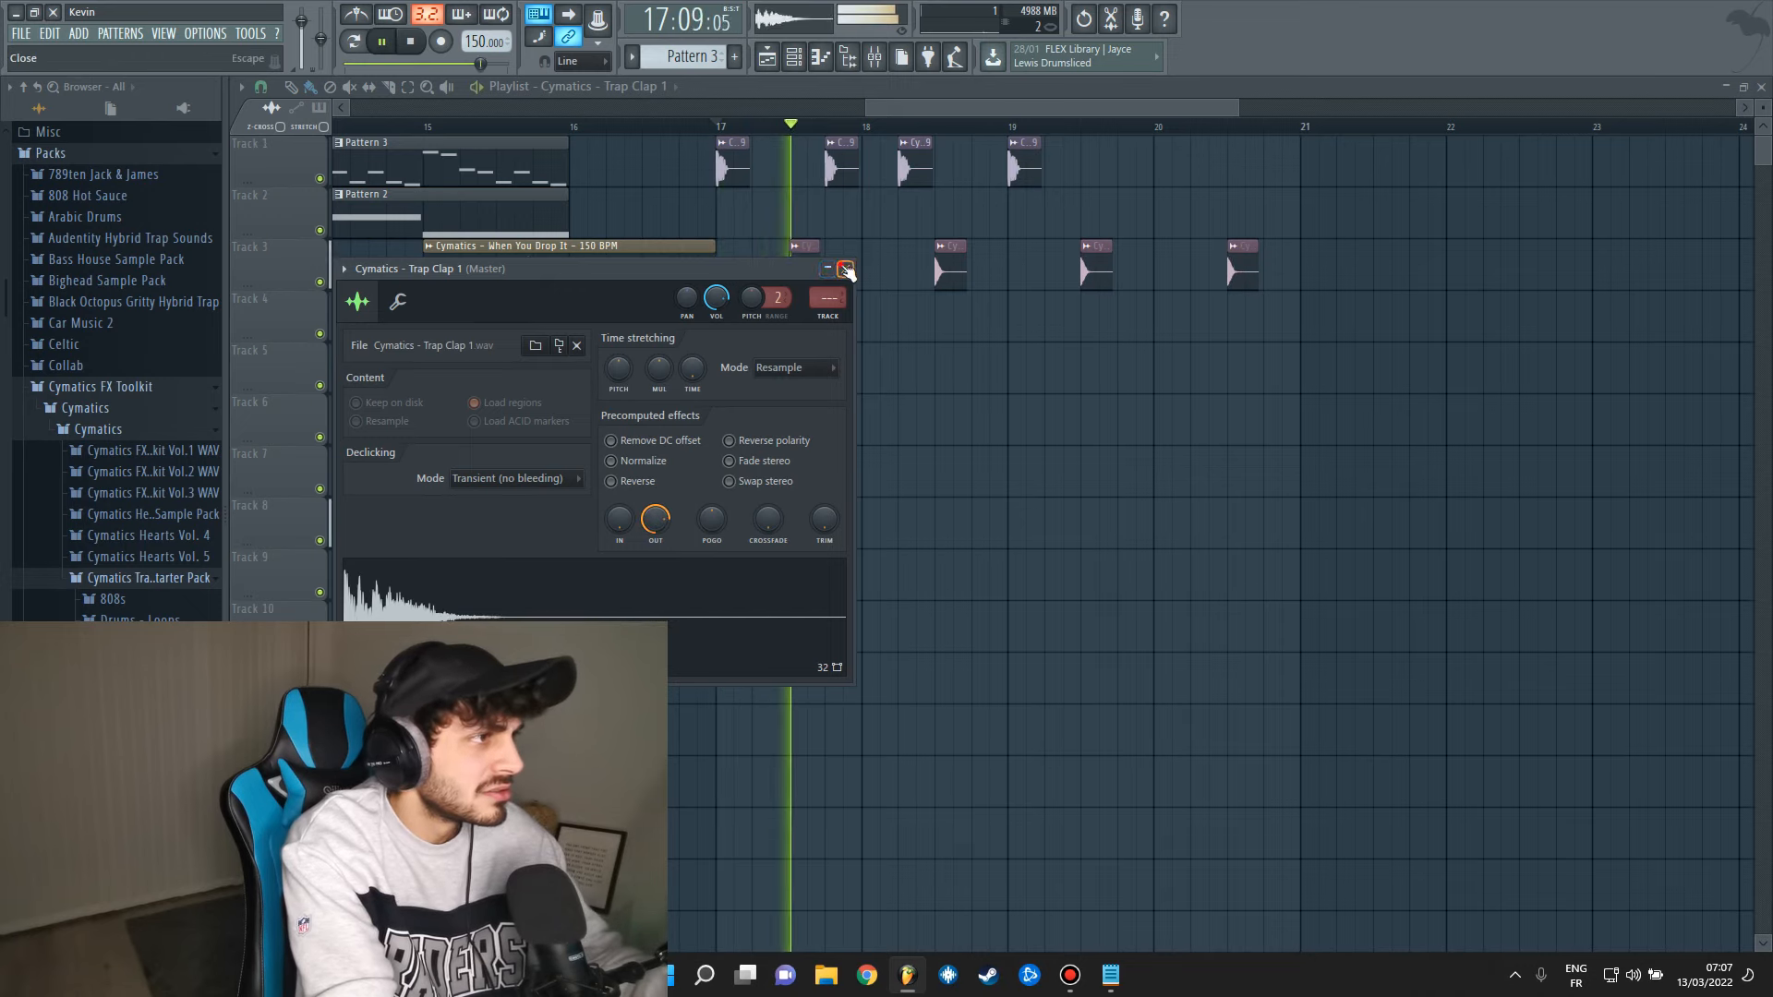
left_click(845, 269)
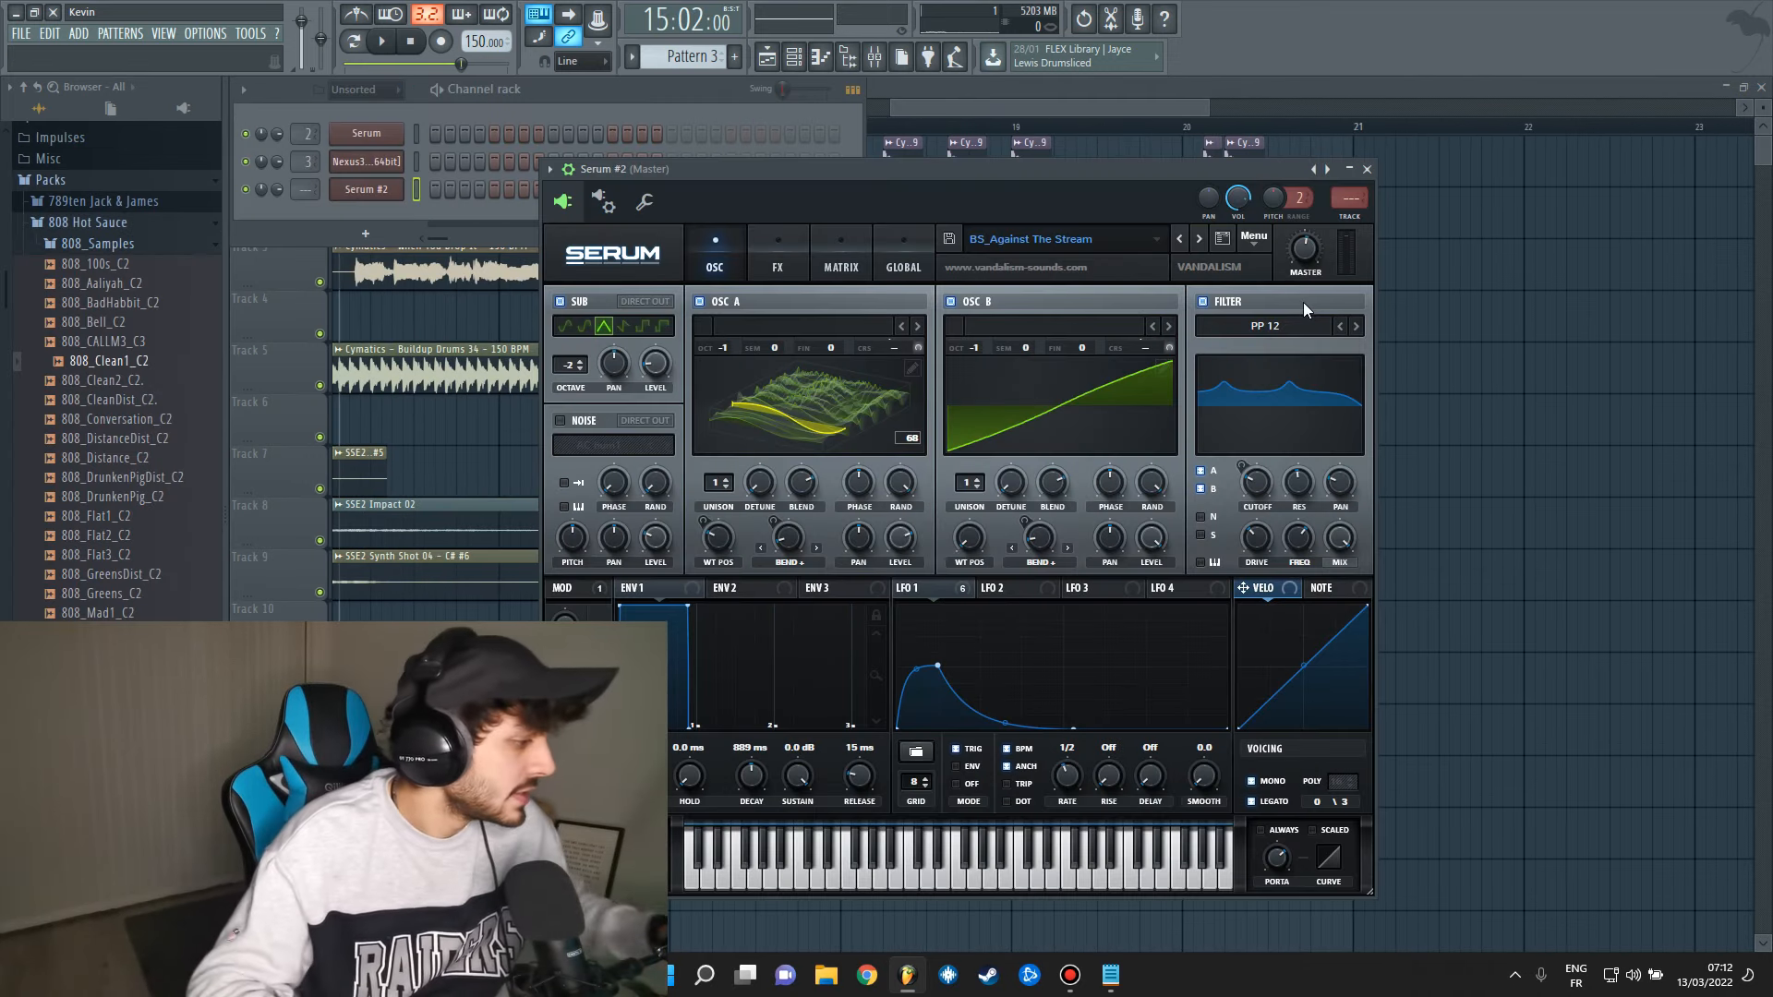
Audition bass and 808 presets in Serum #2 and load 808_Maximum Damage.
key("b")
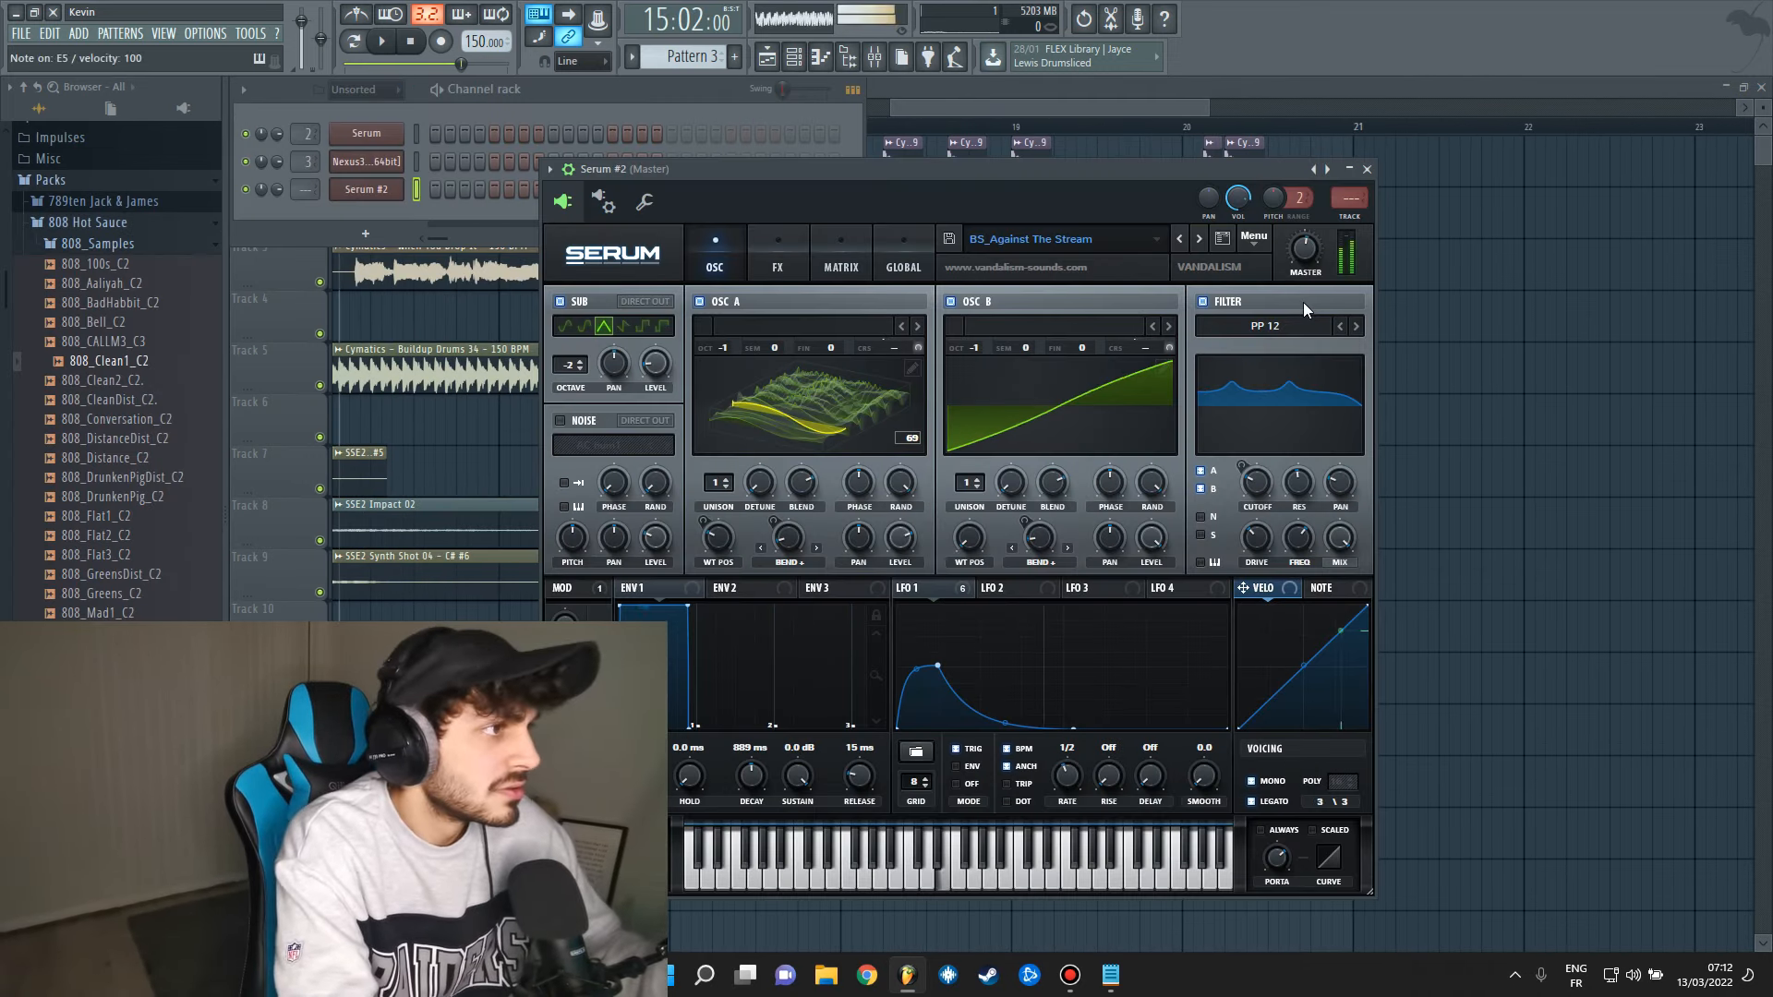
left_click(1200, 240)
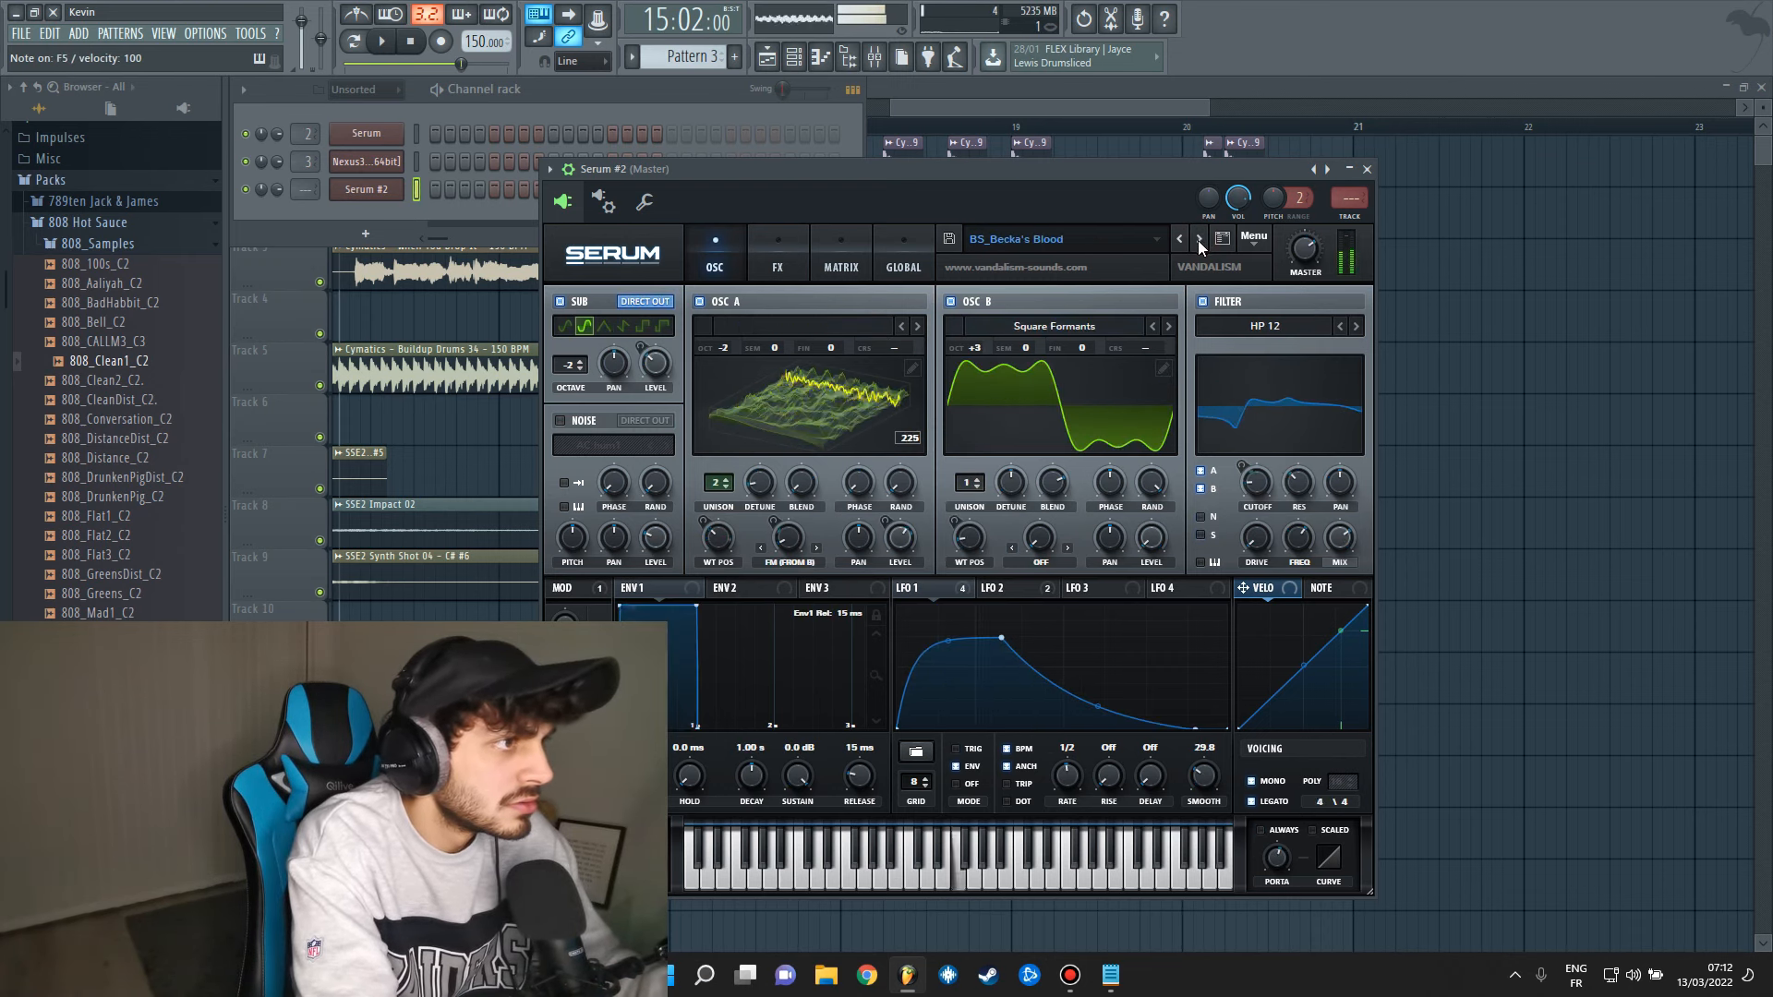
left_click(1062, 239)
left_click(1309, 270)
key("v")
key("v")
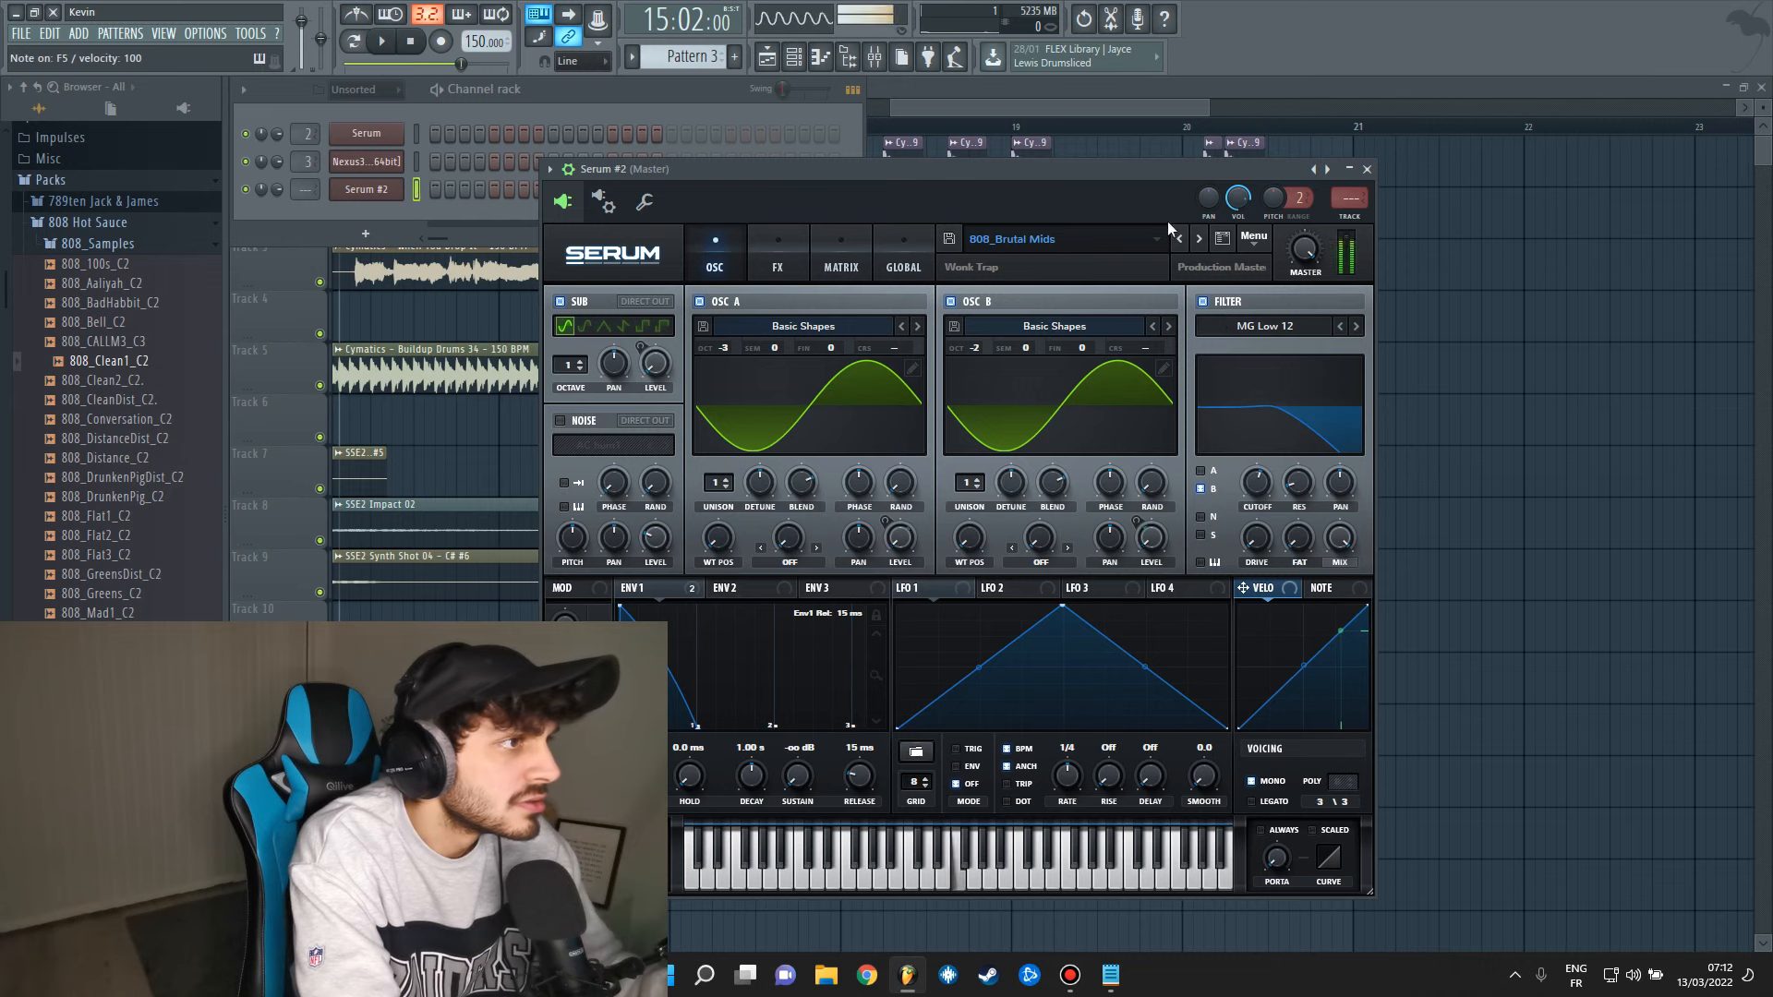
key("v")
left_click(1200, 240)
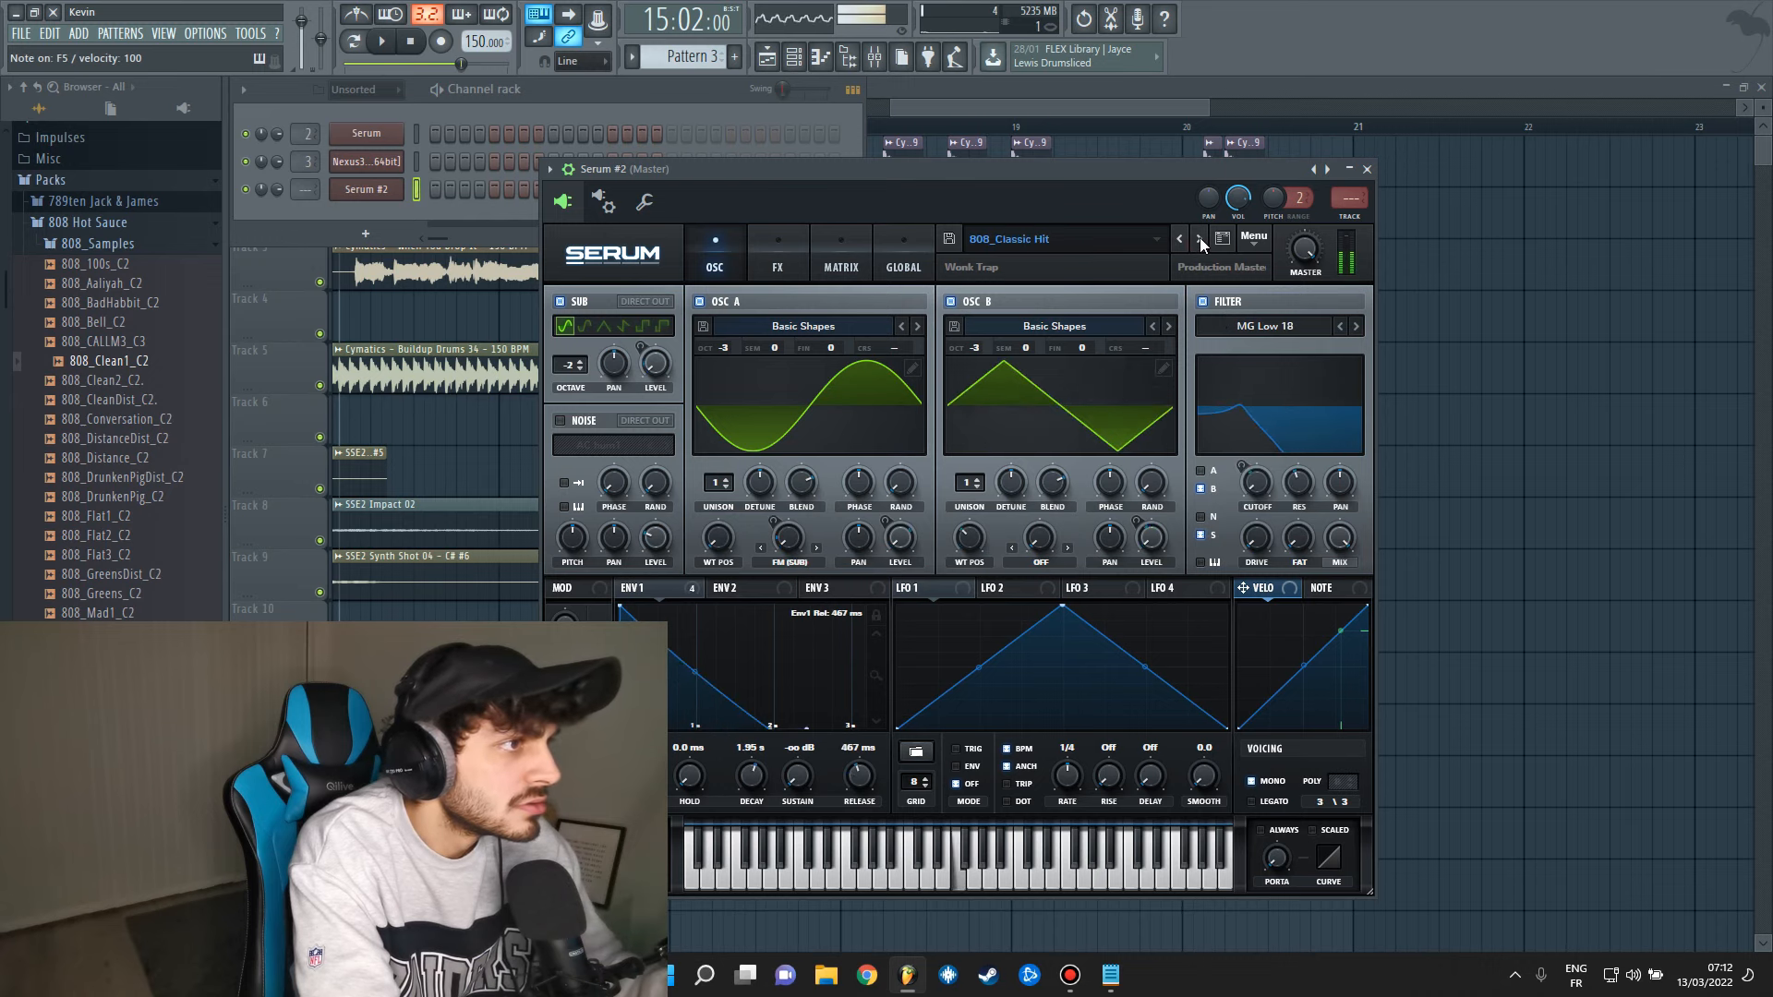
key("v")
left_click(1200, 240)
left_click(1200, 240)
left_click(1200, 240)
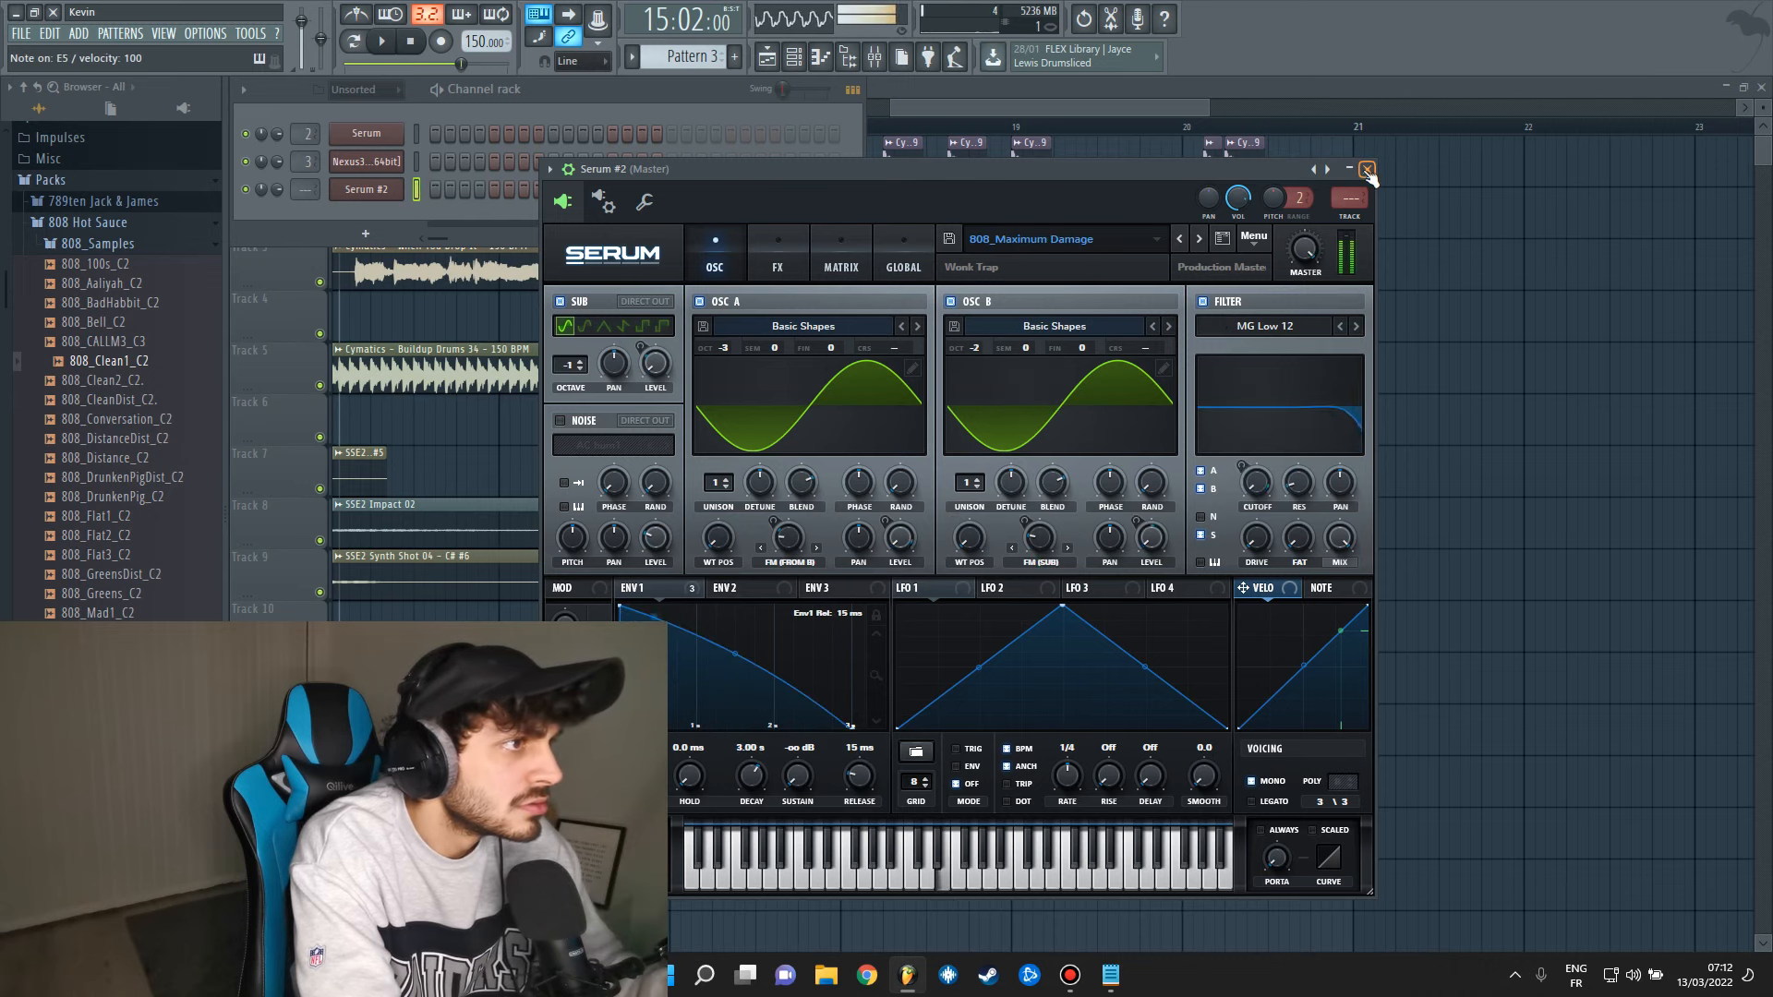
Add a one-bar A5 note at the start of Pattern 3 in the Serum #2 piano roll and play it back.
left_click(388, 195)
right_click(388, 196)
left_click(434, 188)
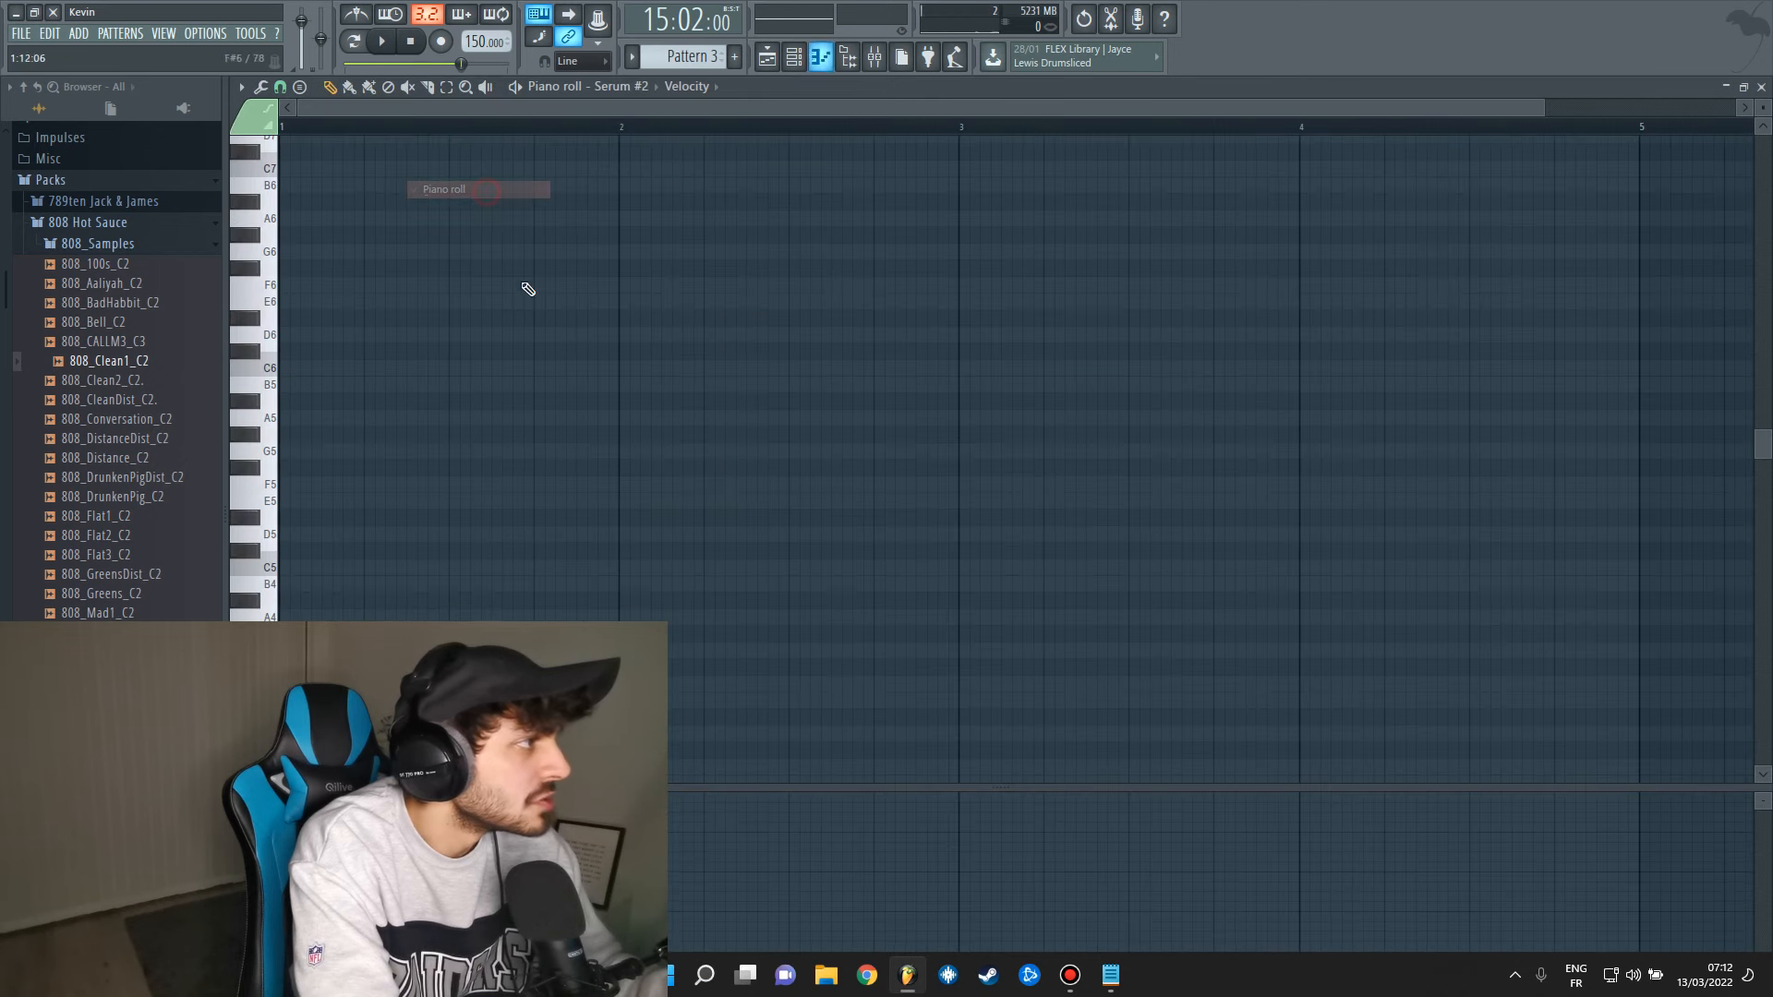
left_click(334, 420)
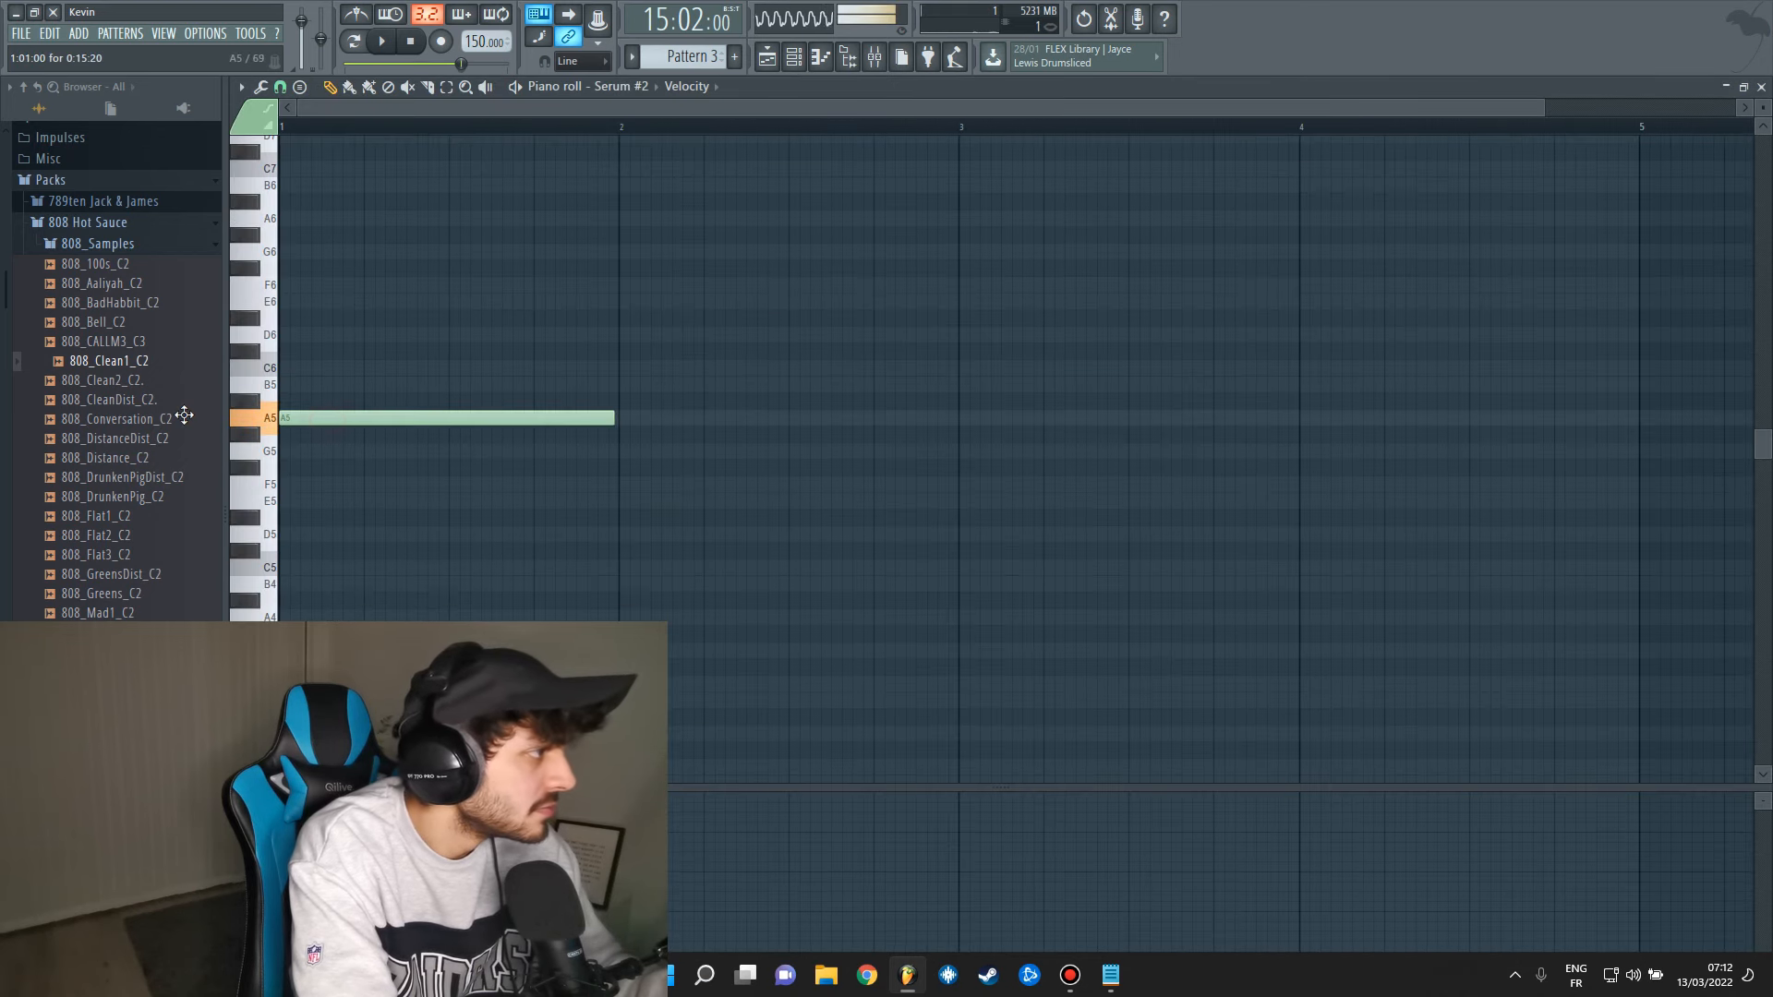
right_click(376, 415)
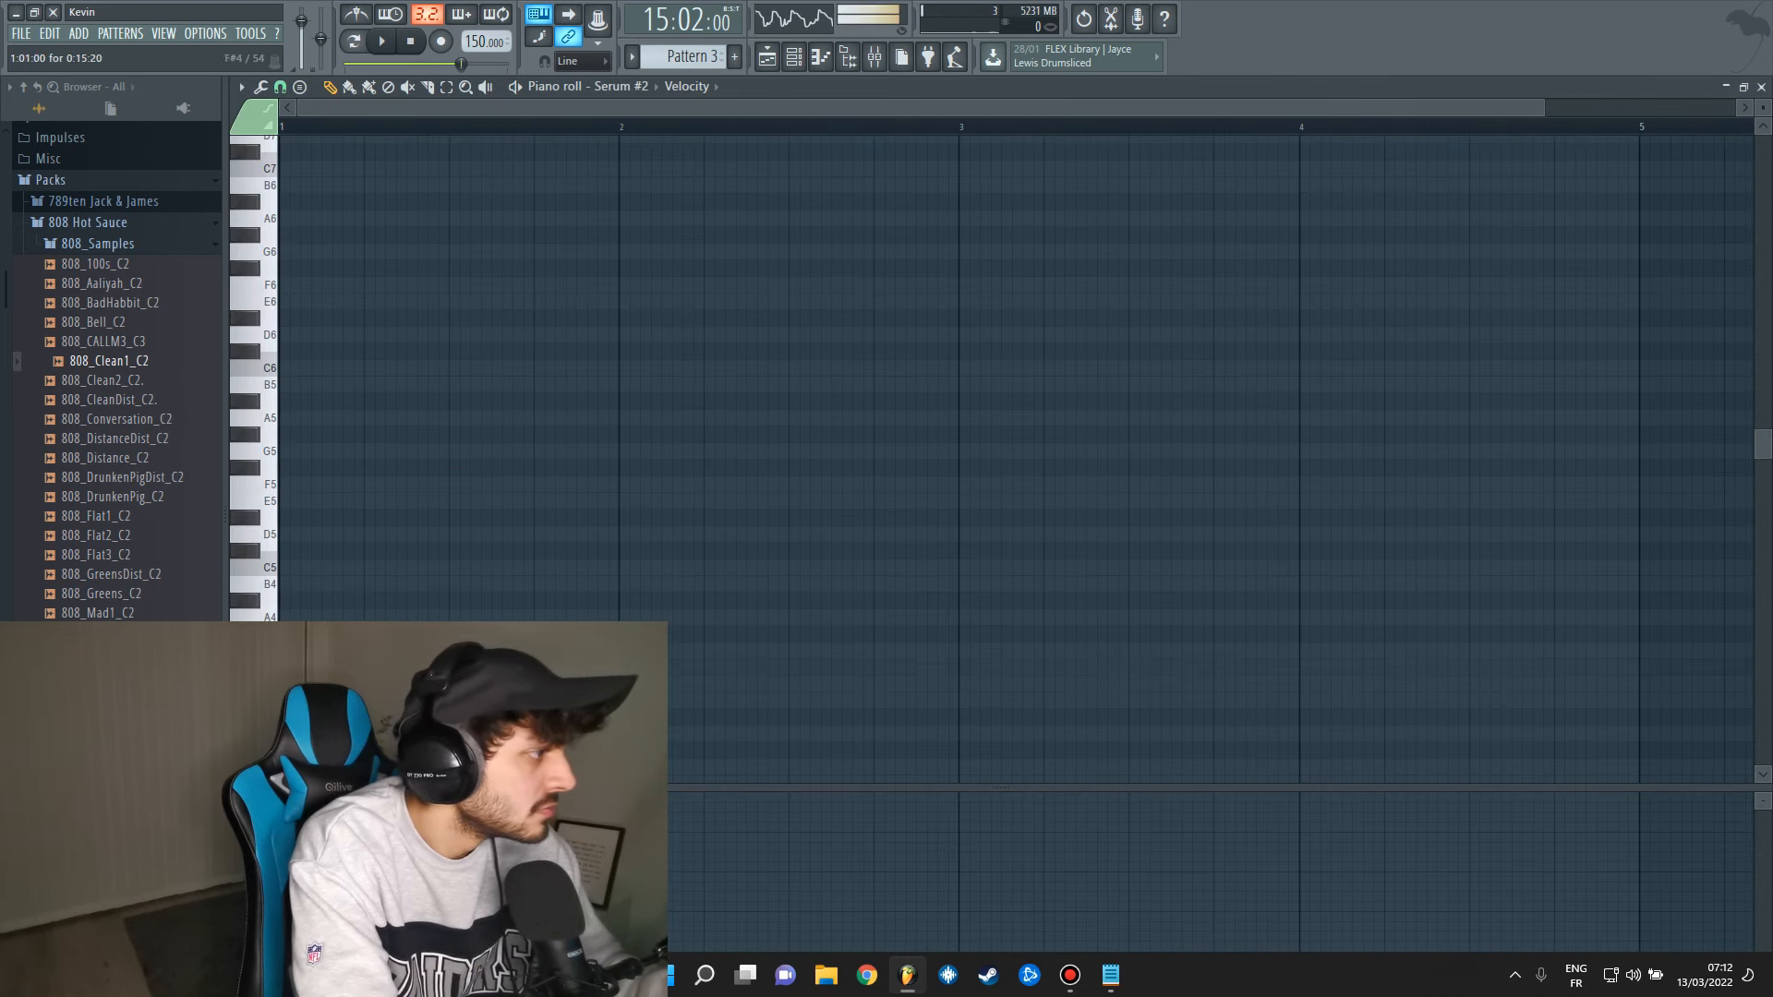
left_click_drag(288, 599, 294, 413)
key("space")
key("space")
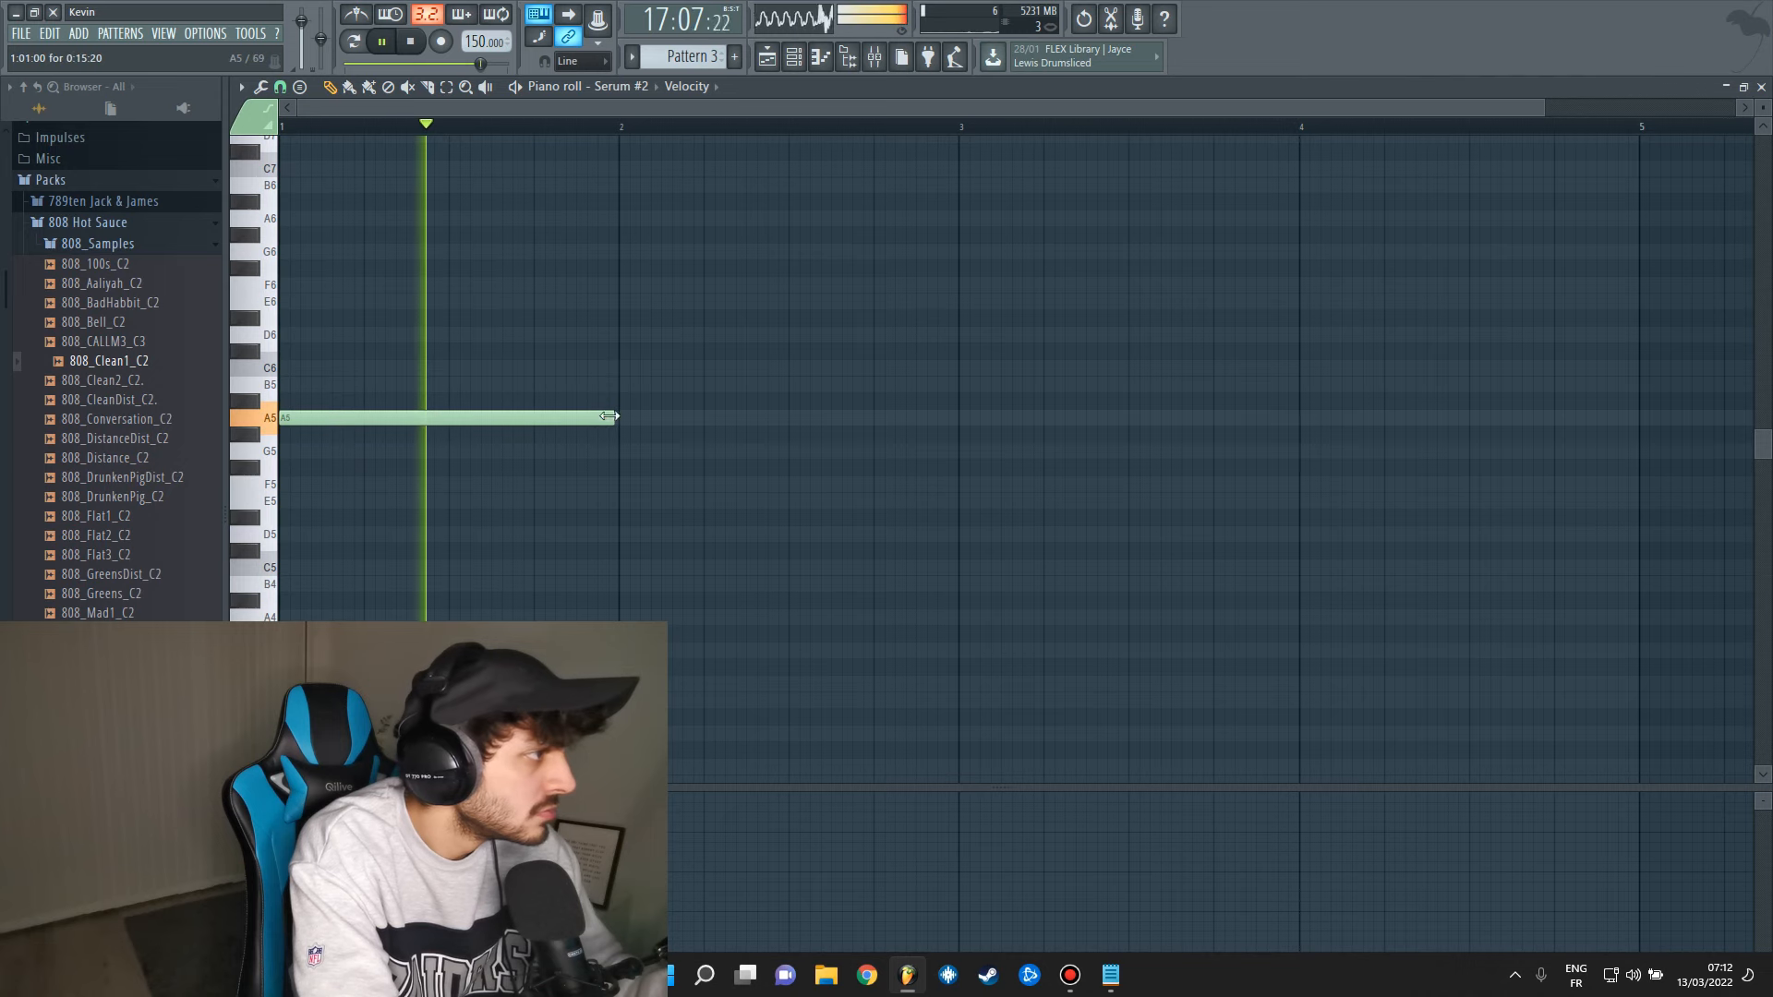
key("space")
key("space")
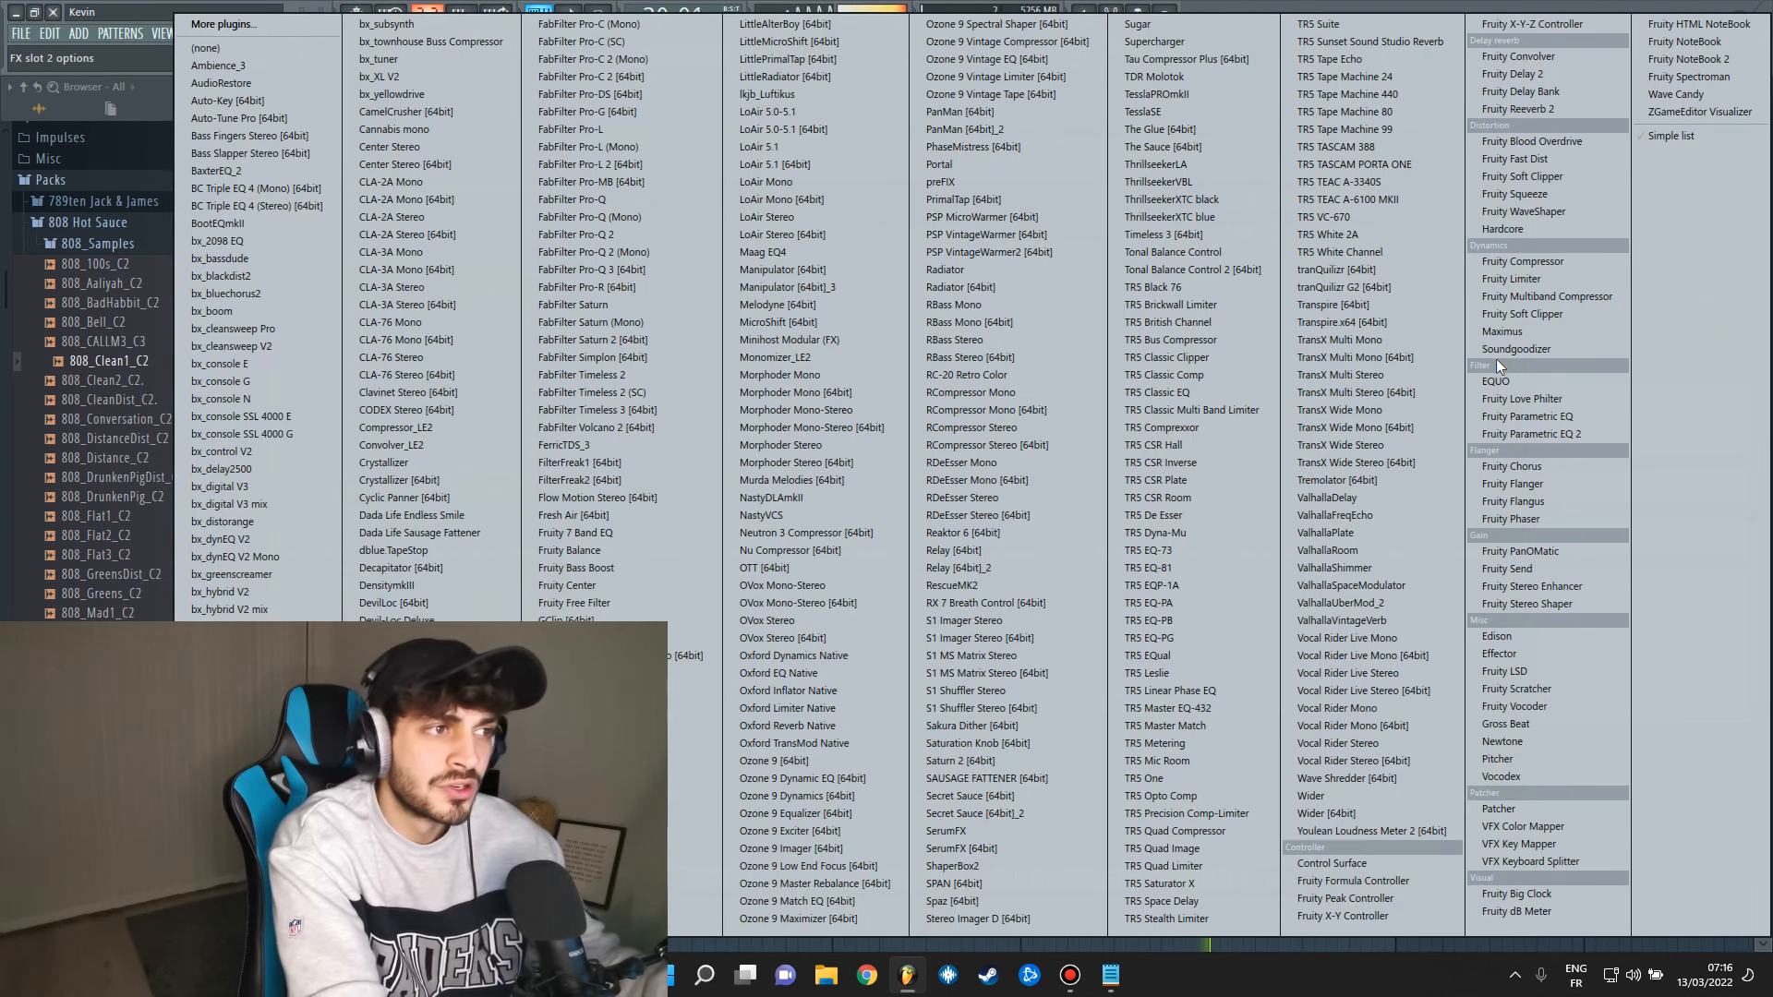
Add Fruity Balance to the second slot of the Serum #2 mixer track and create an automation clip for its volume.
left_click(598, 554)
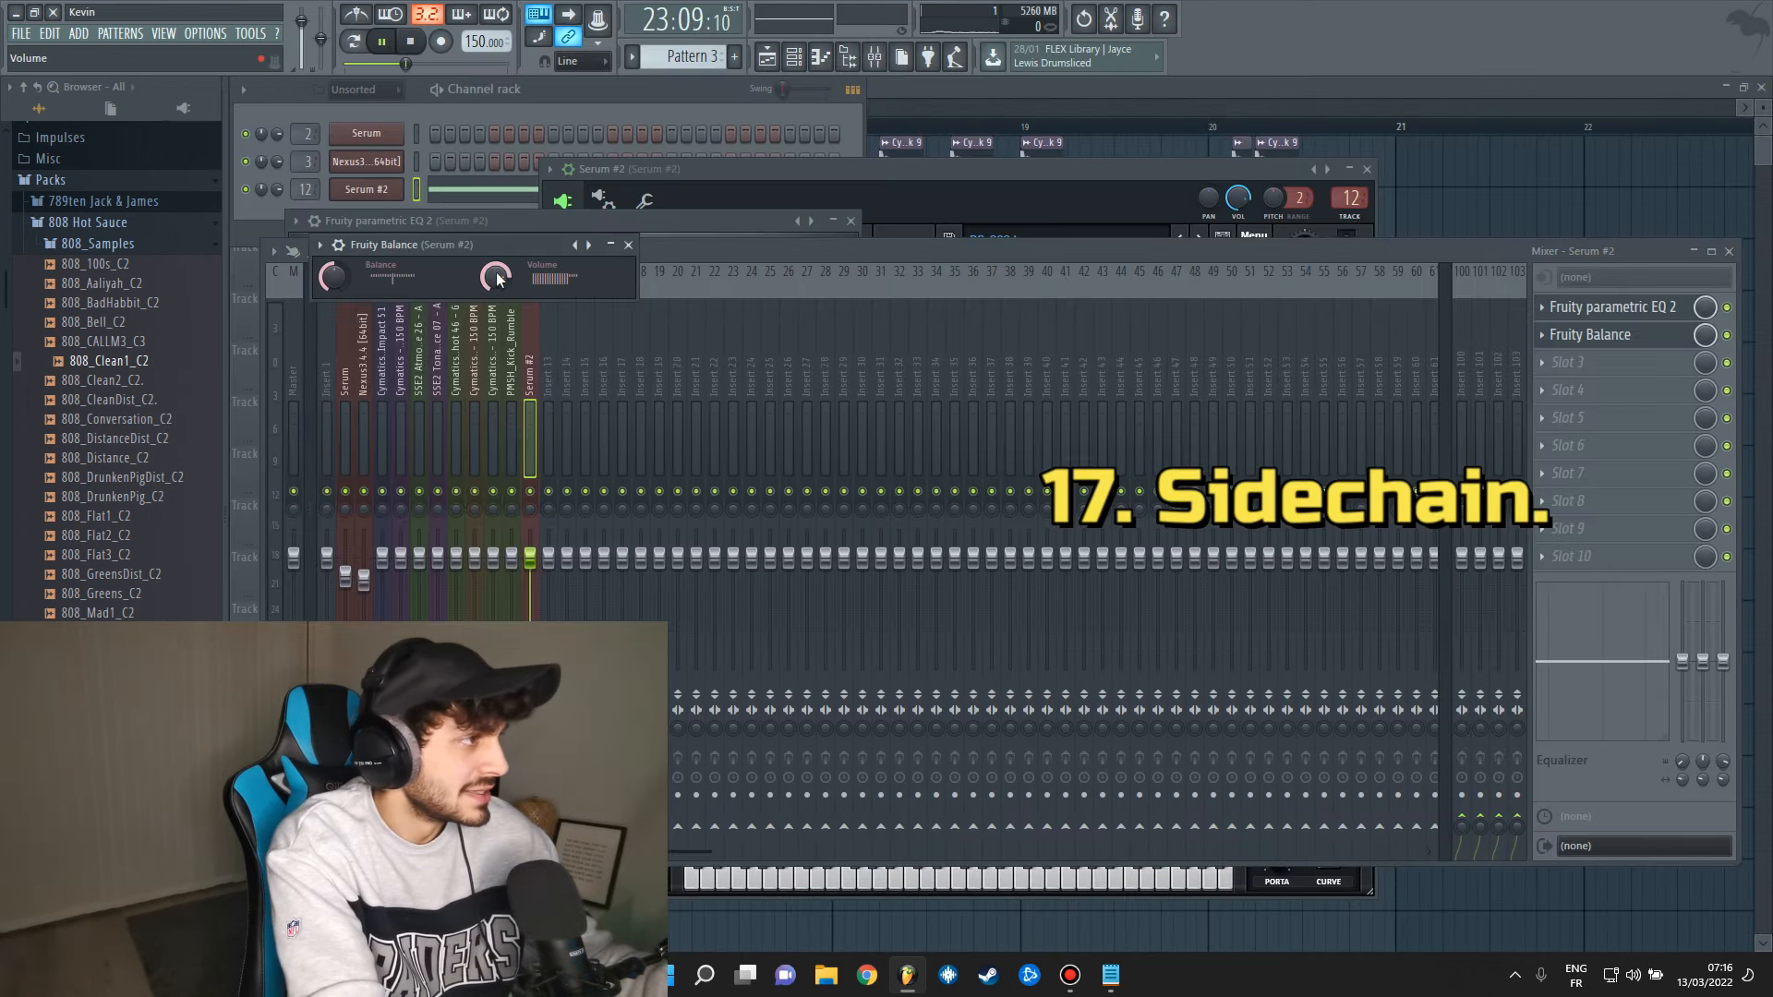
right_click(498, 279)
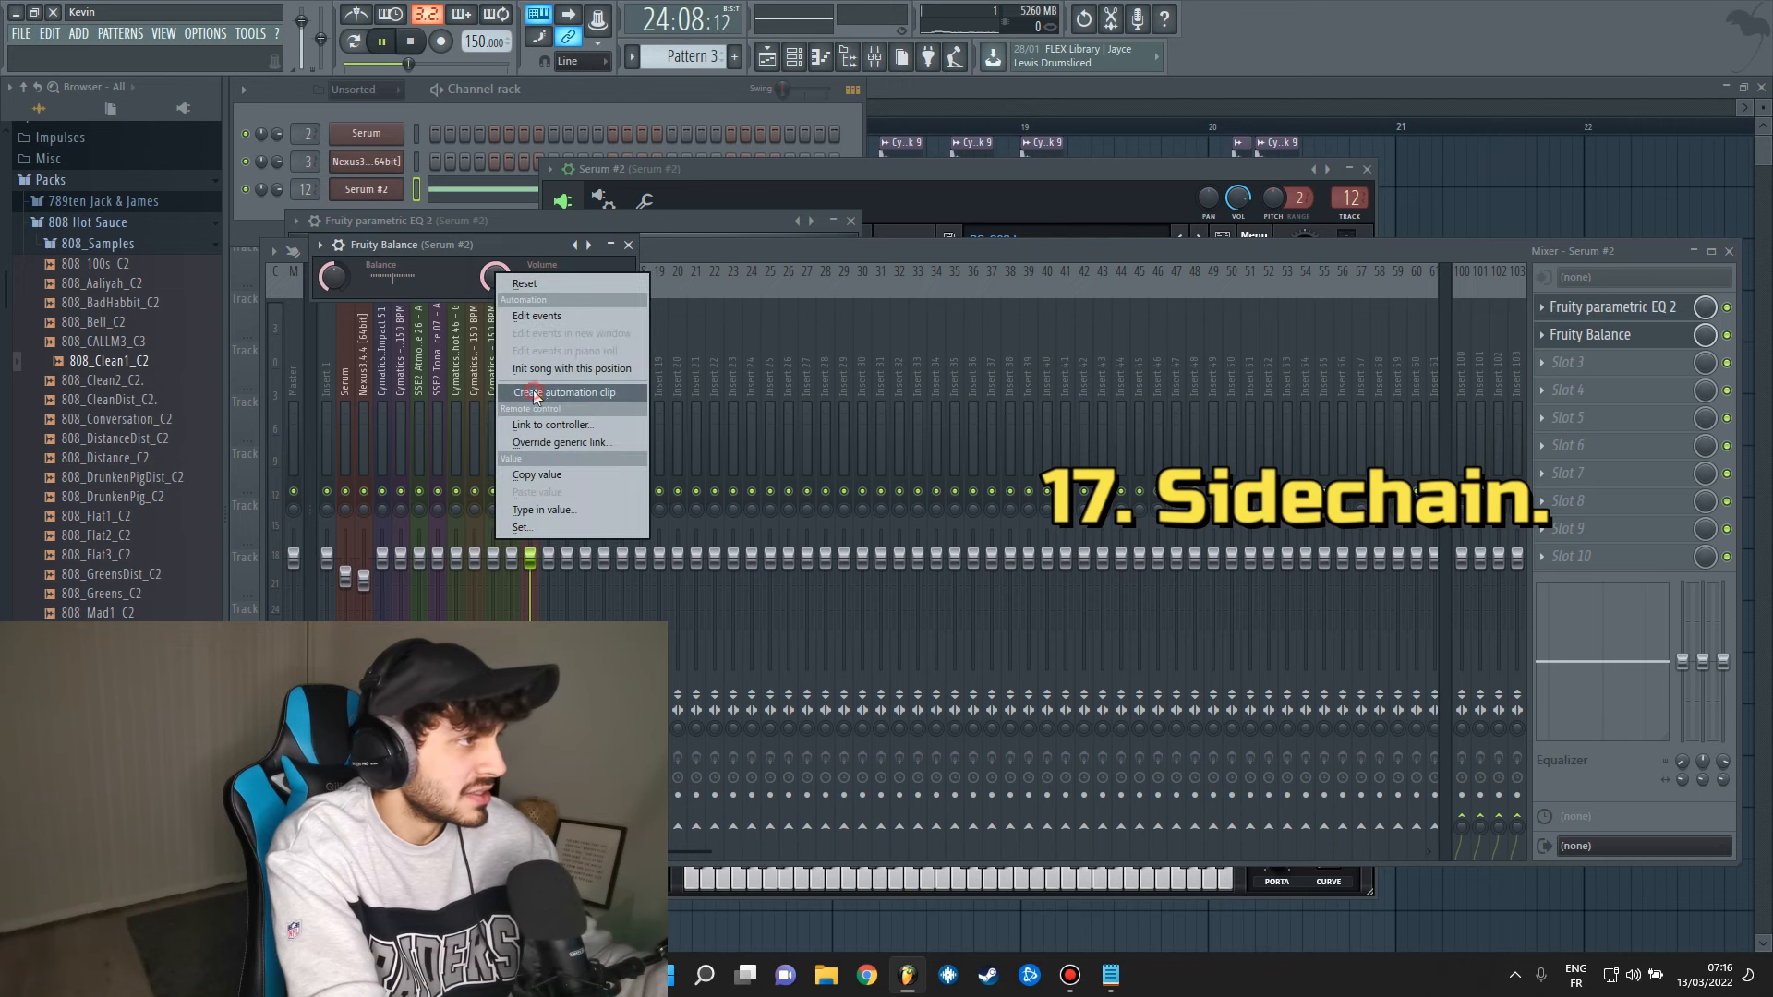
left_click(534, 394)
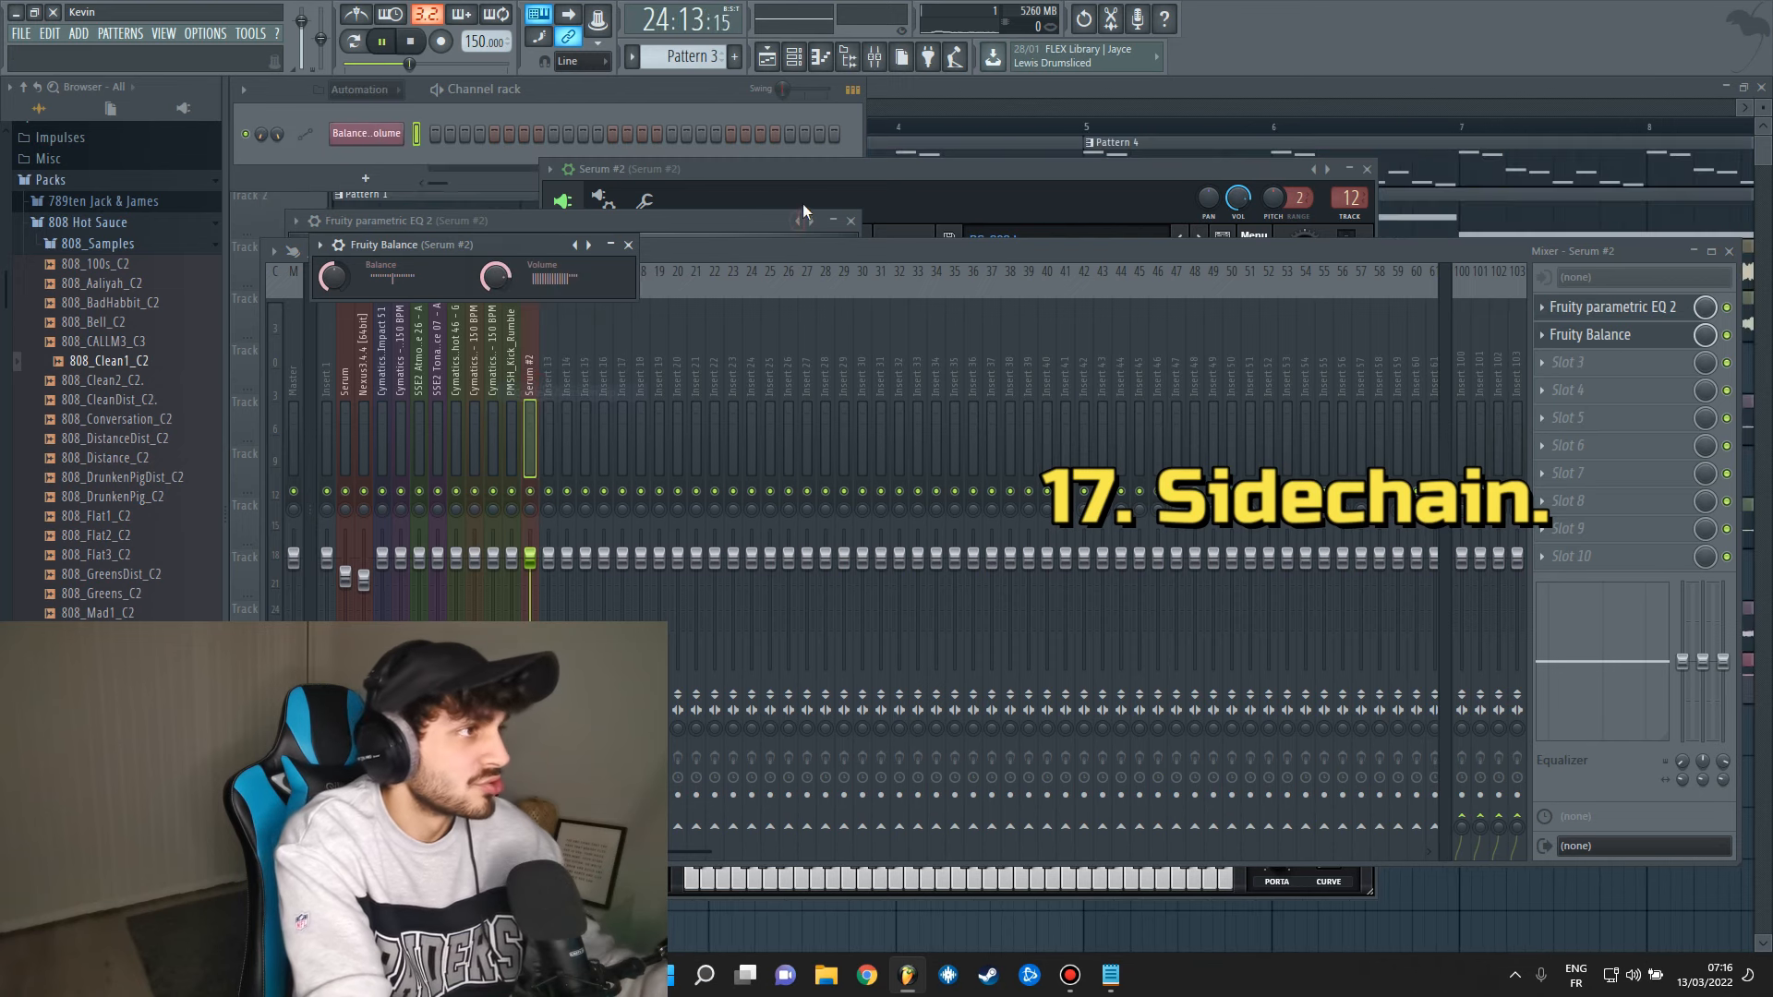
Drop the start of the Serum #2 volume envelope at bar 17 to zero and shape its rise after the kick.
scroll(827, 131, "down", 8)
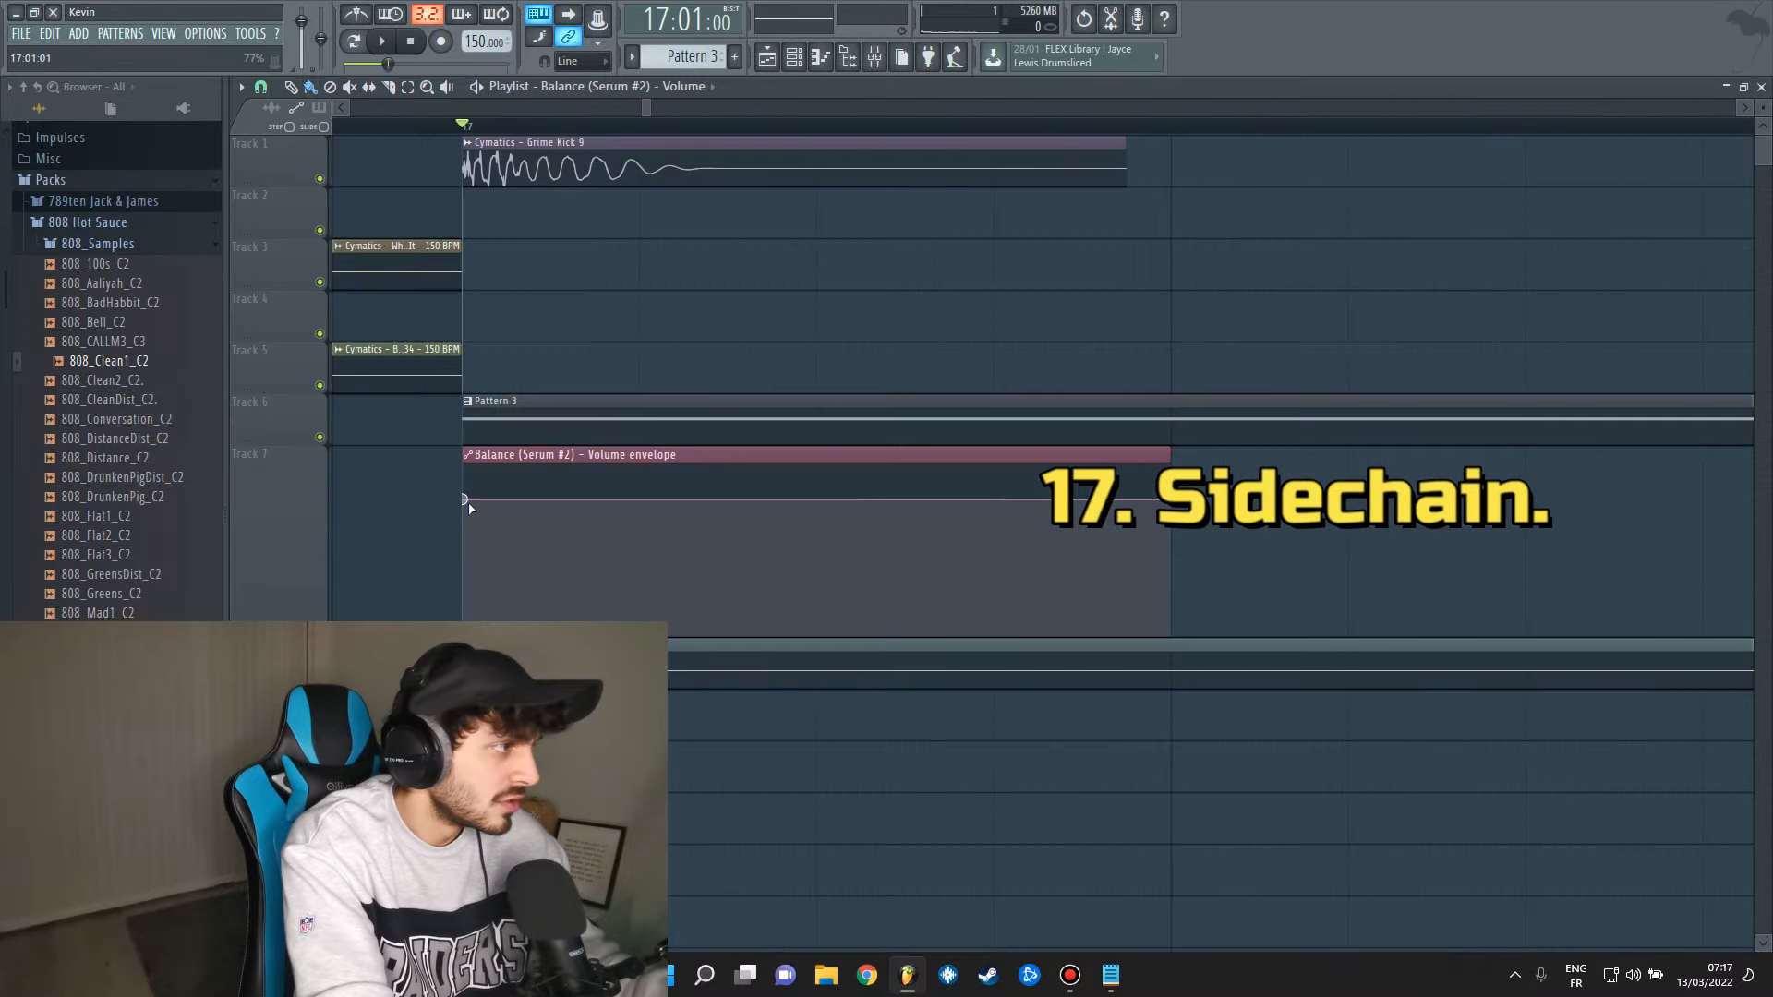
left_click_drag(464, 467, 462, 635)
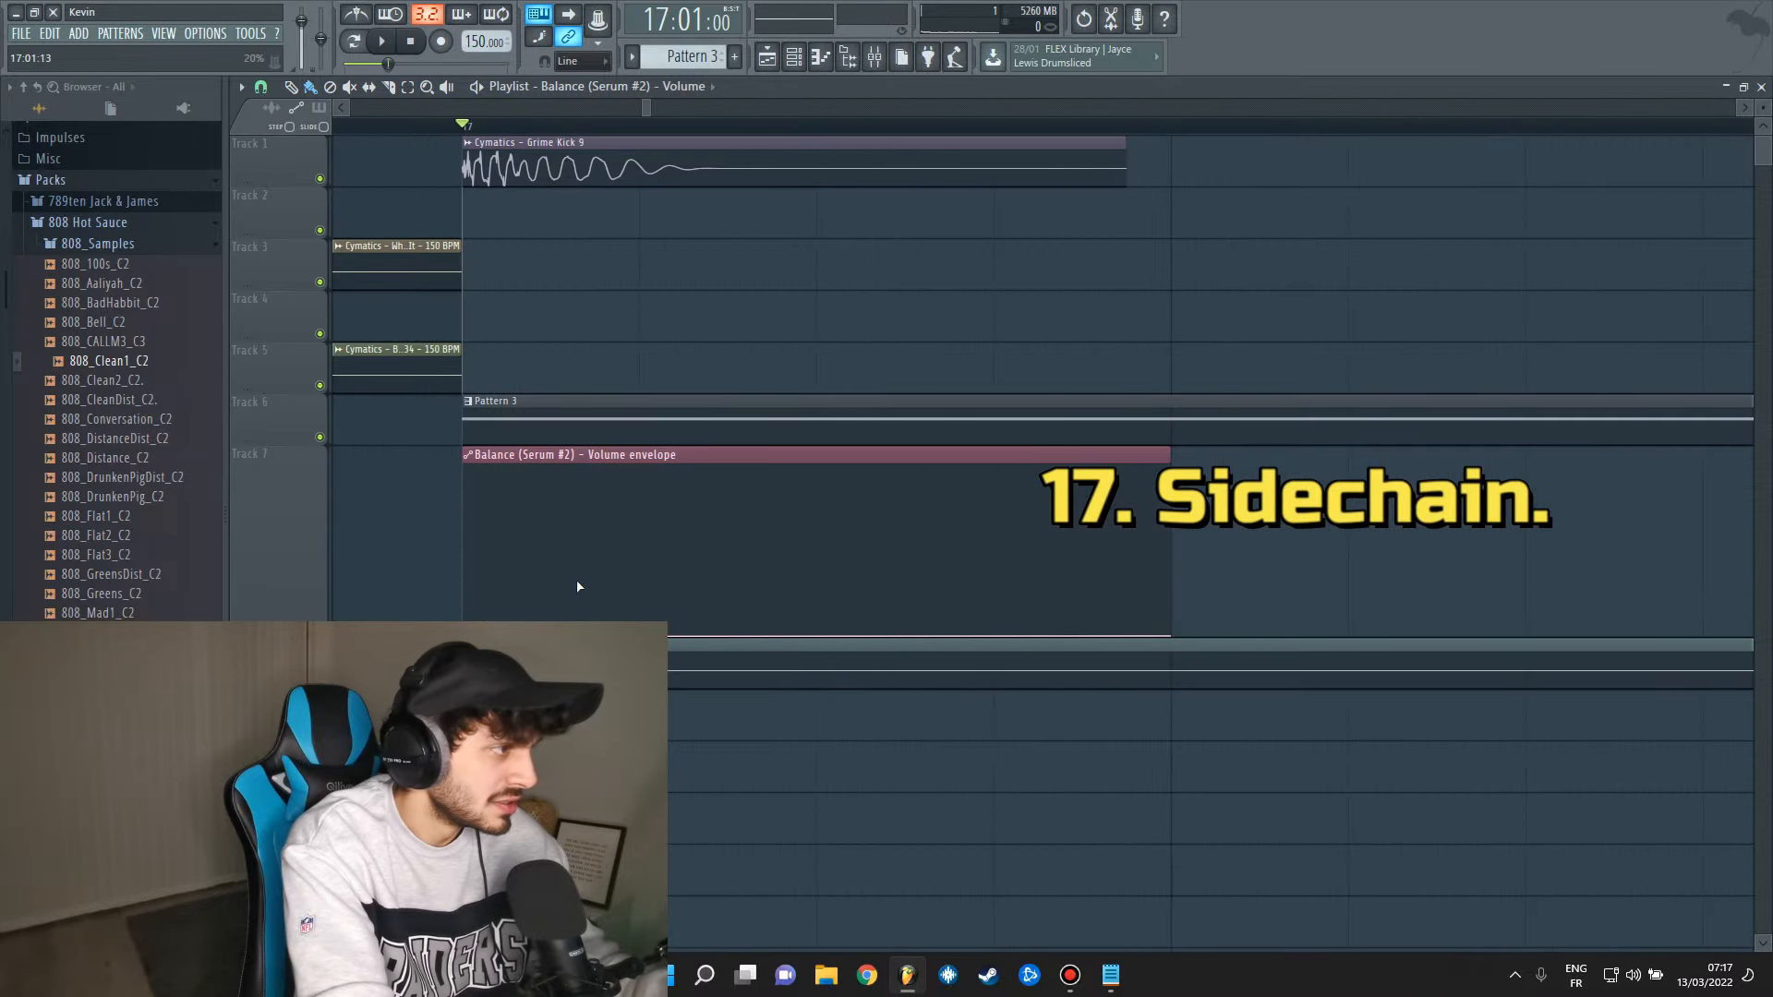
mouse_move(645, 491)
left_mouse_down()
mouse_move(645, 459)
mouse_move(645, 495)
left_mouse_up()
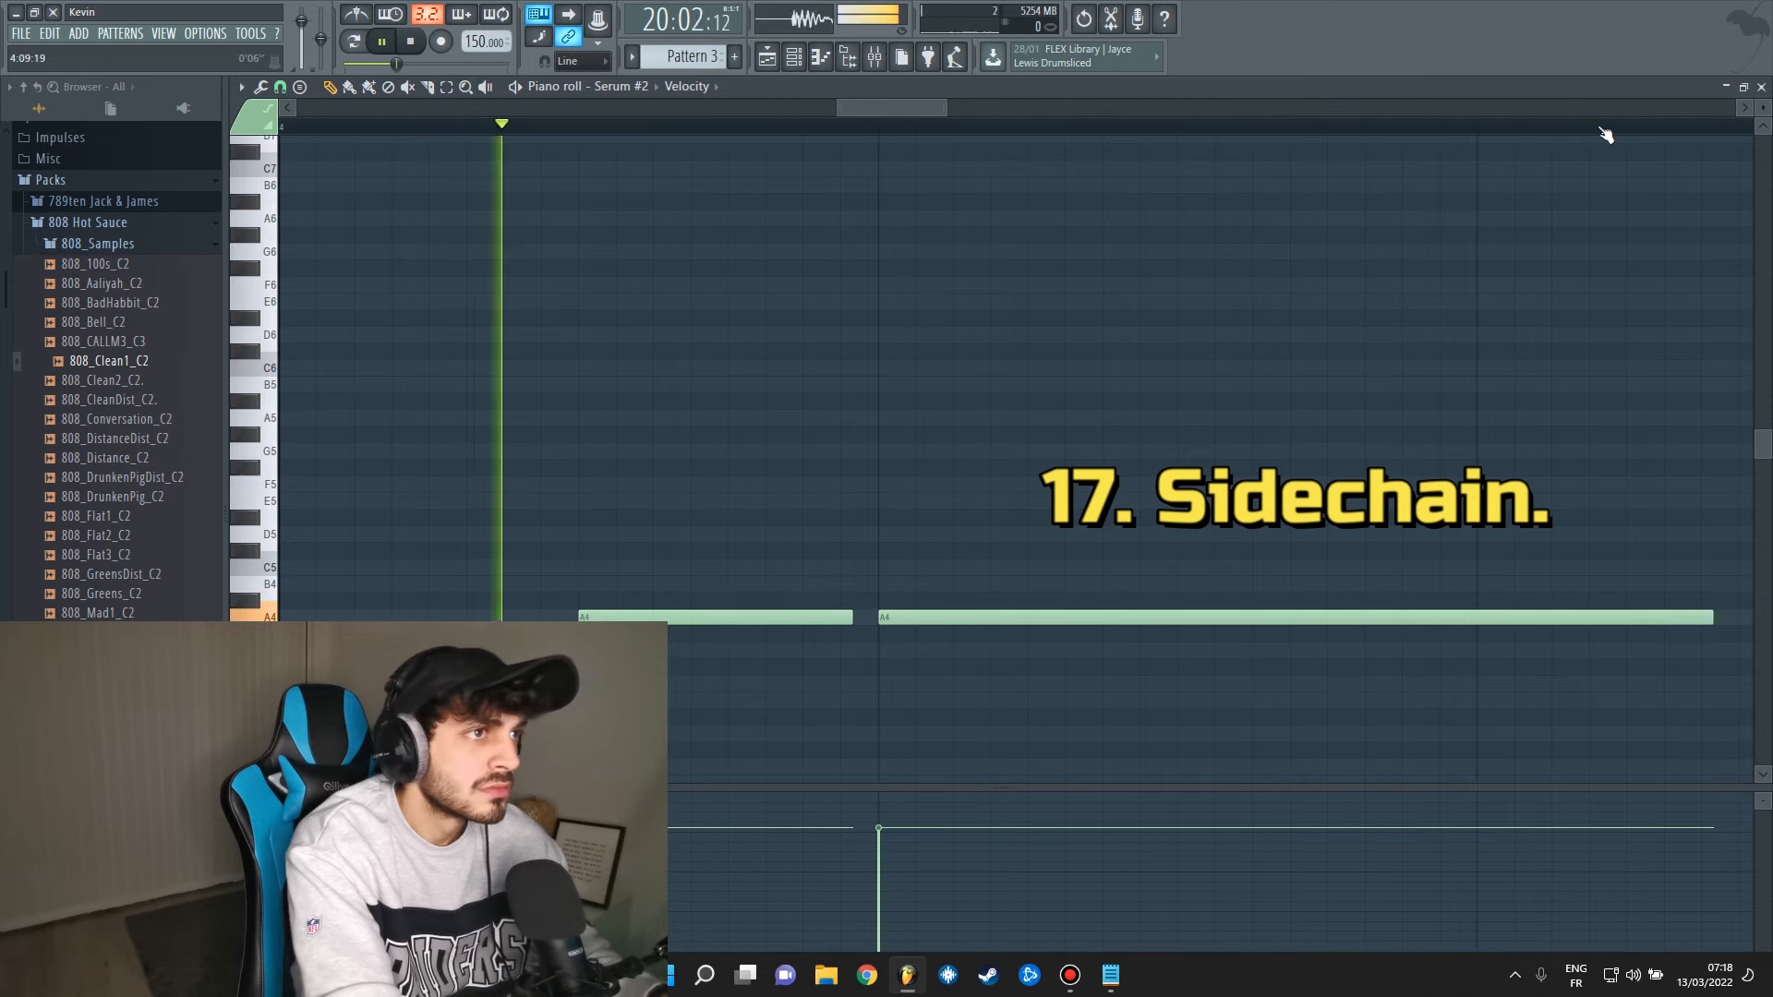
Stop playback, return to the playlist and add a VPS Avenger instrument to the channel rack.
key("space")
left_click(1761, 87)
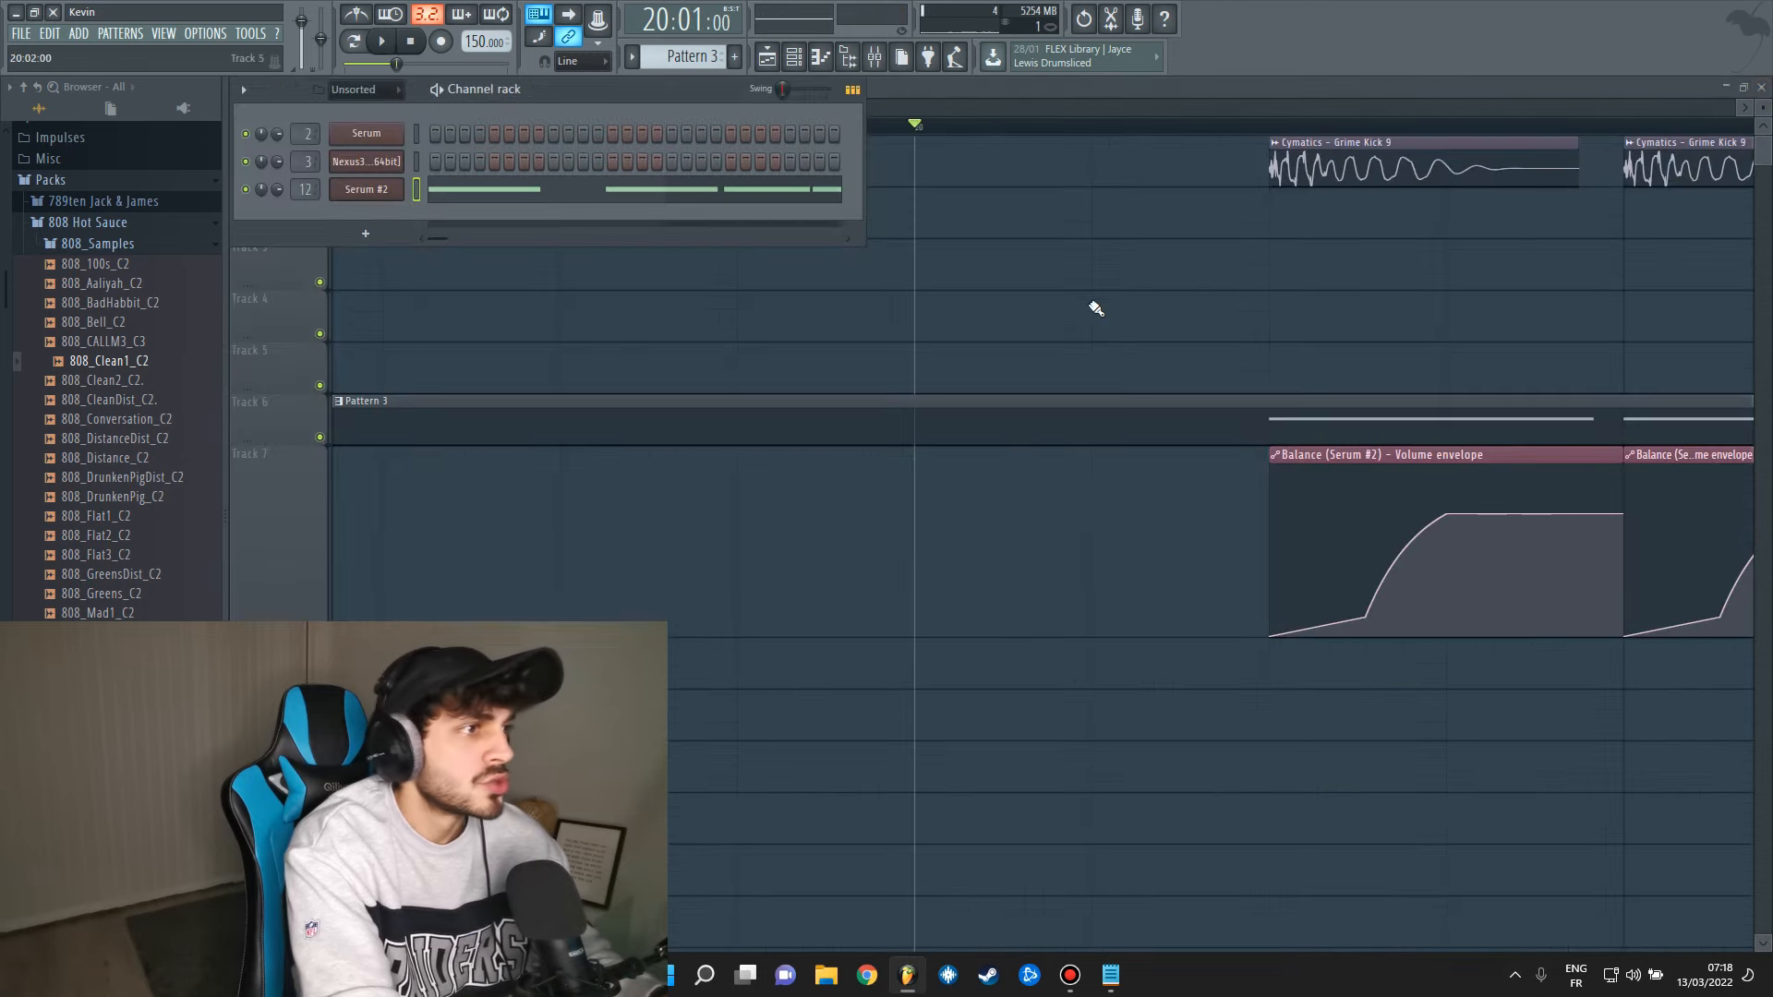
scroll(1109, 130, "down", 9)
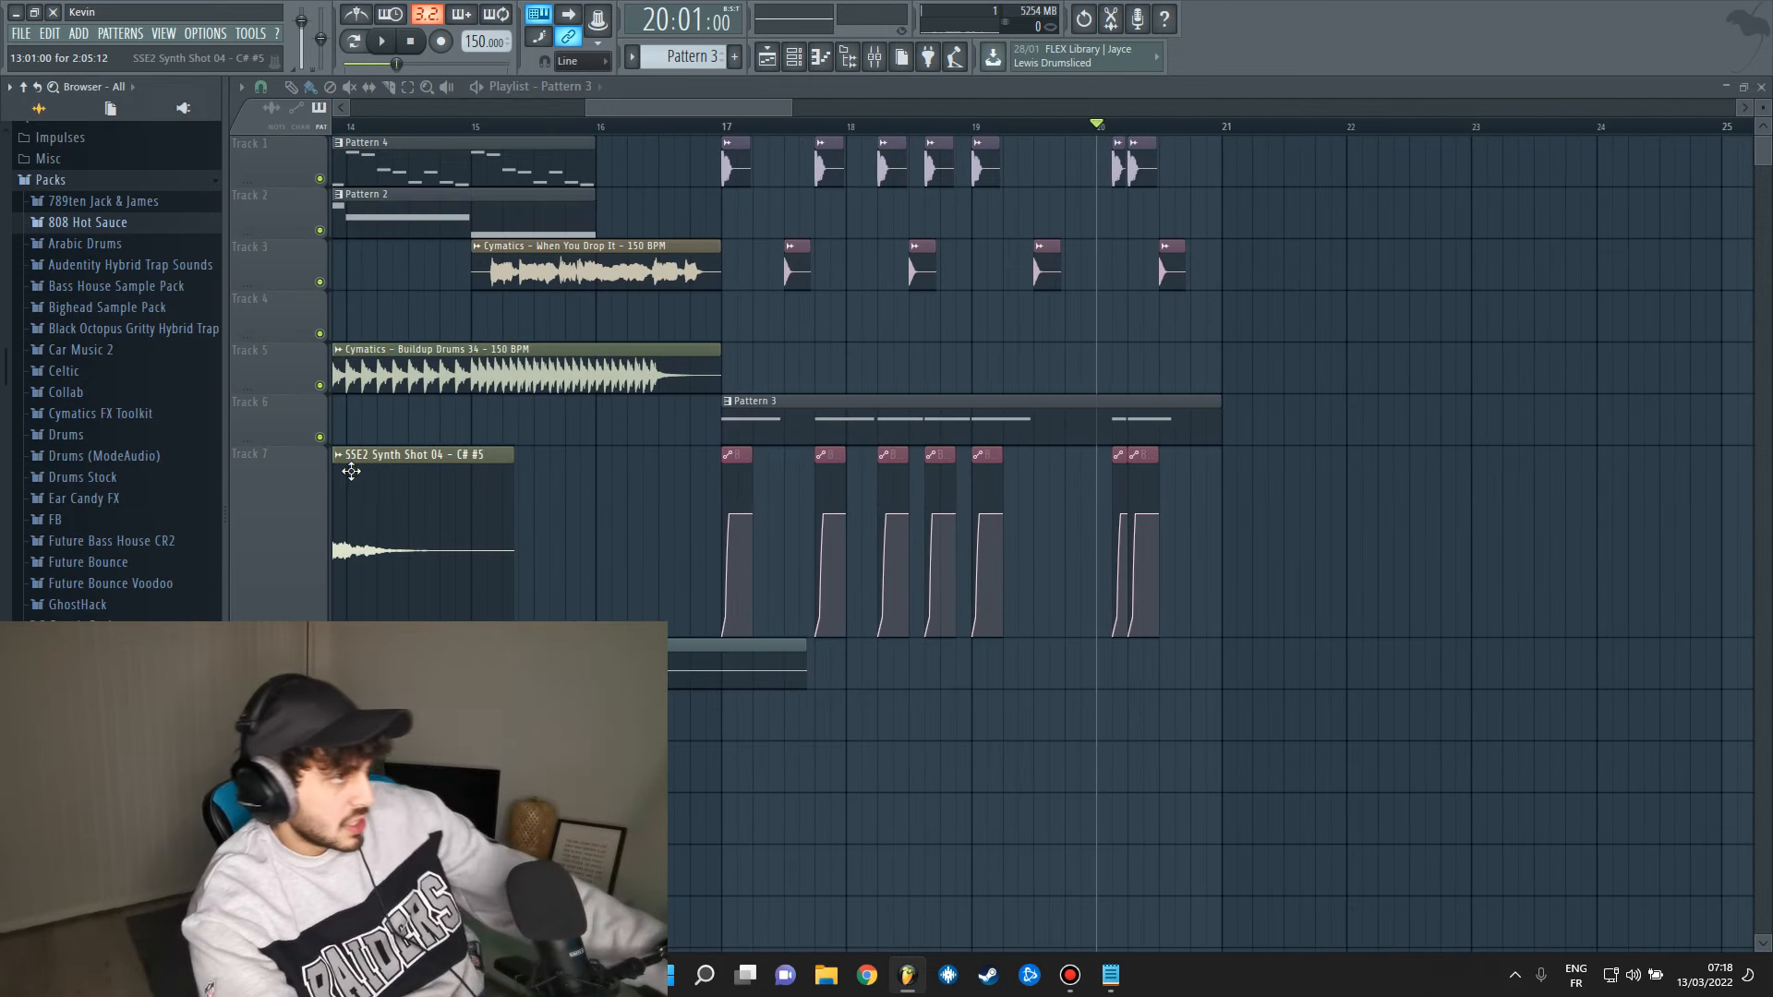
left_click(794, 56)
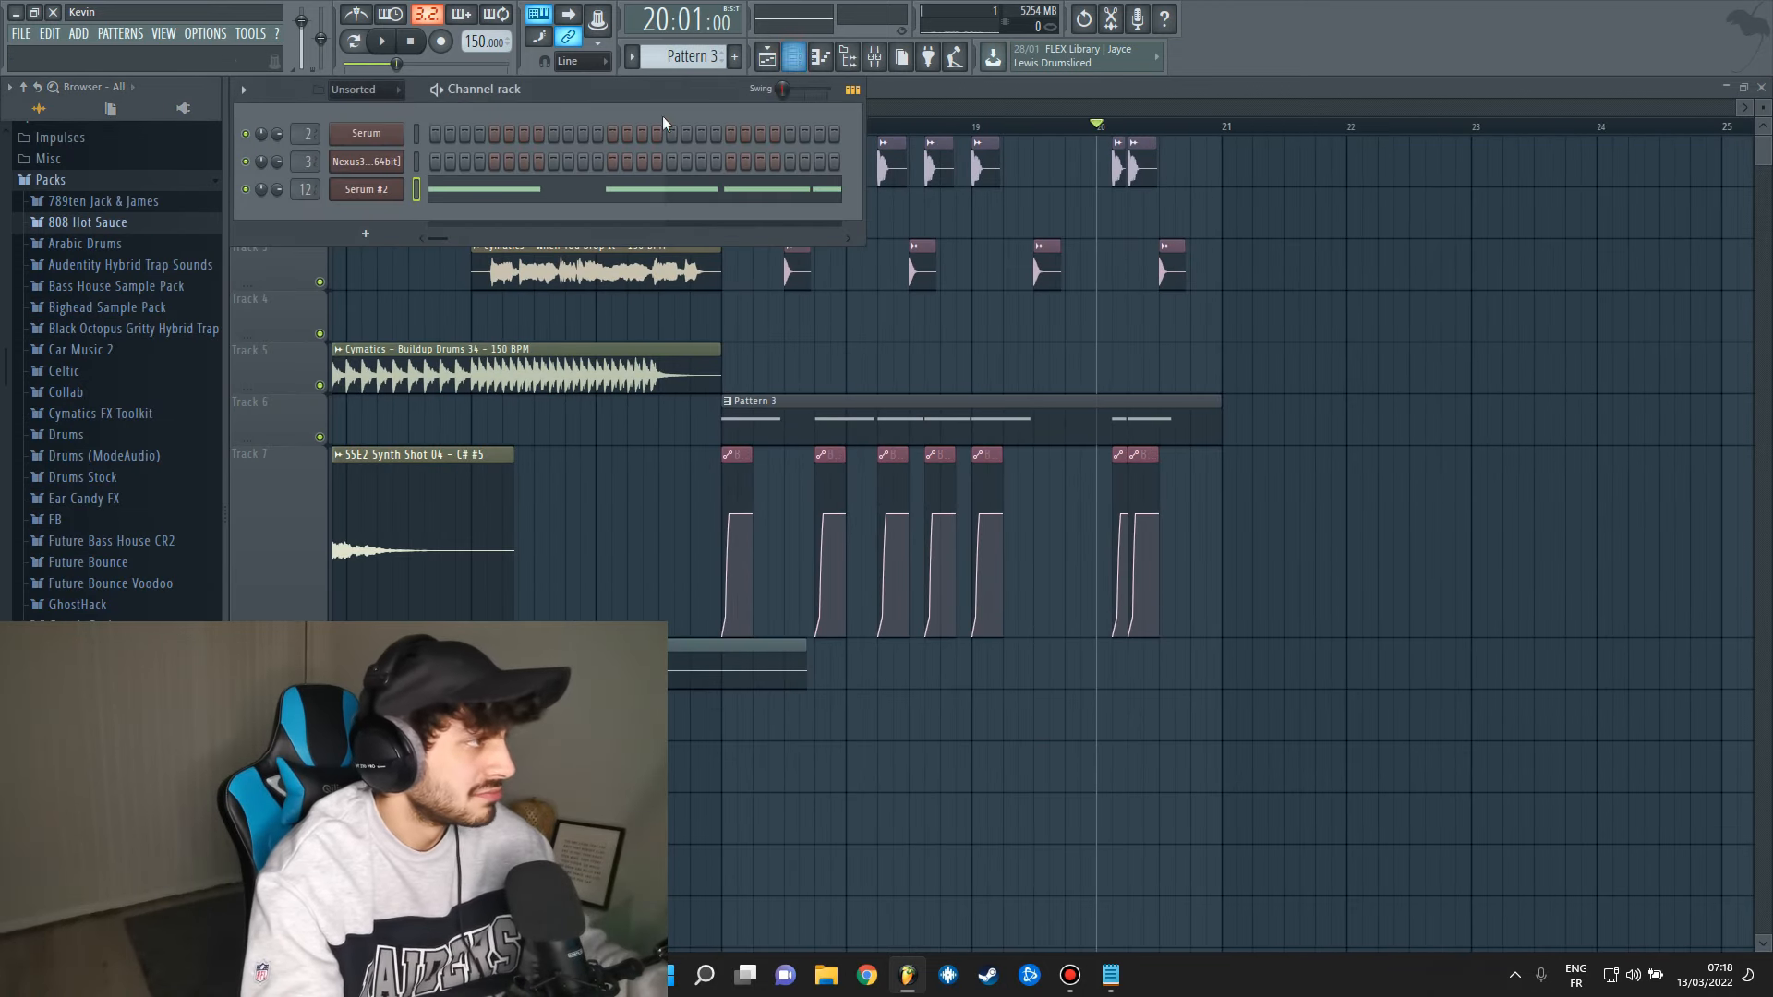
left_click(78, 33)
left_click(344, 483)
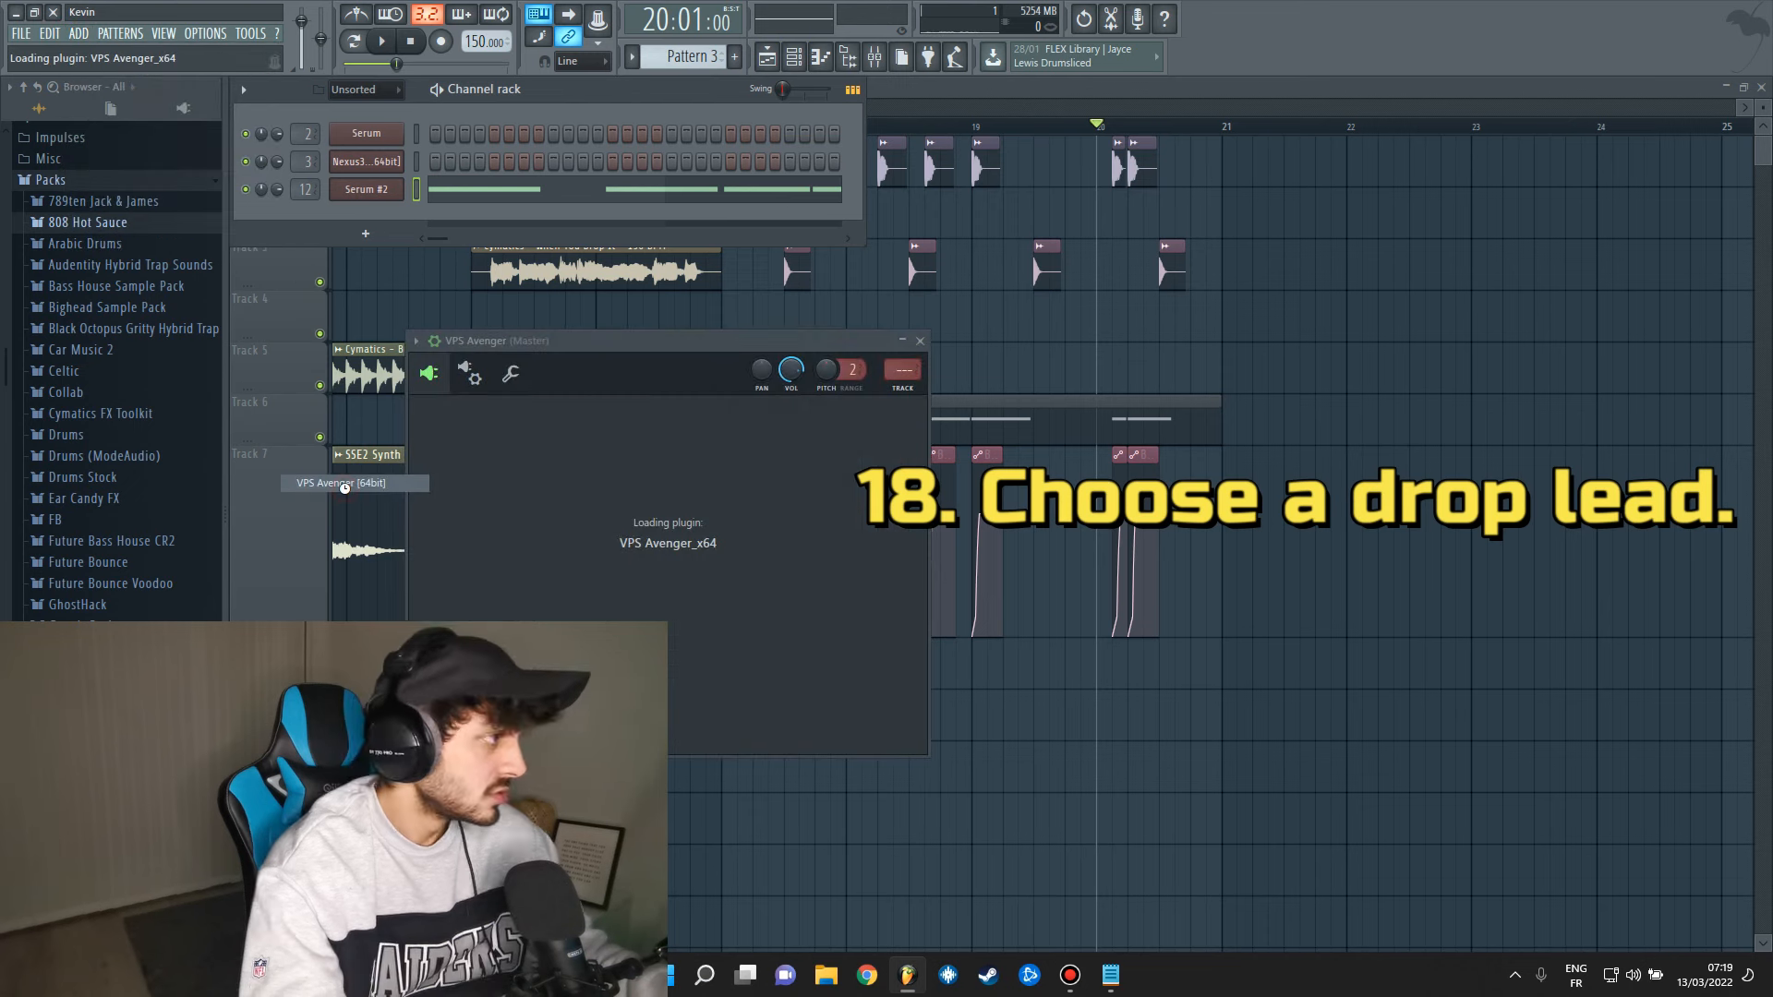
Audition BS Sushi and the VC voice presets from Shocking Trap For Avenger, load LD Mello and close the plugin.
double_click(550, 347)
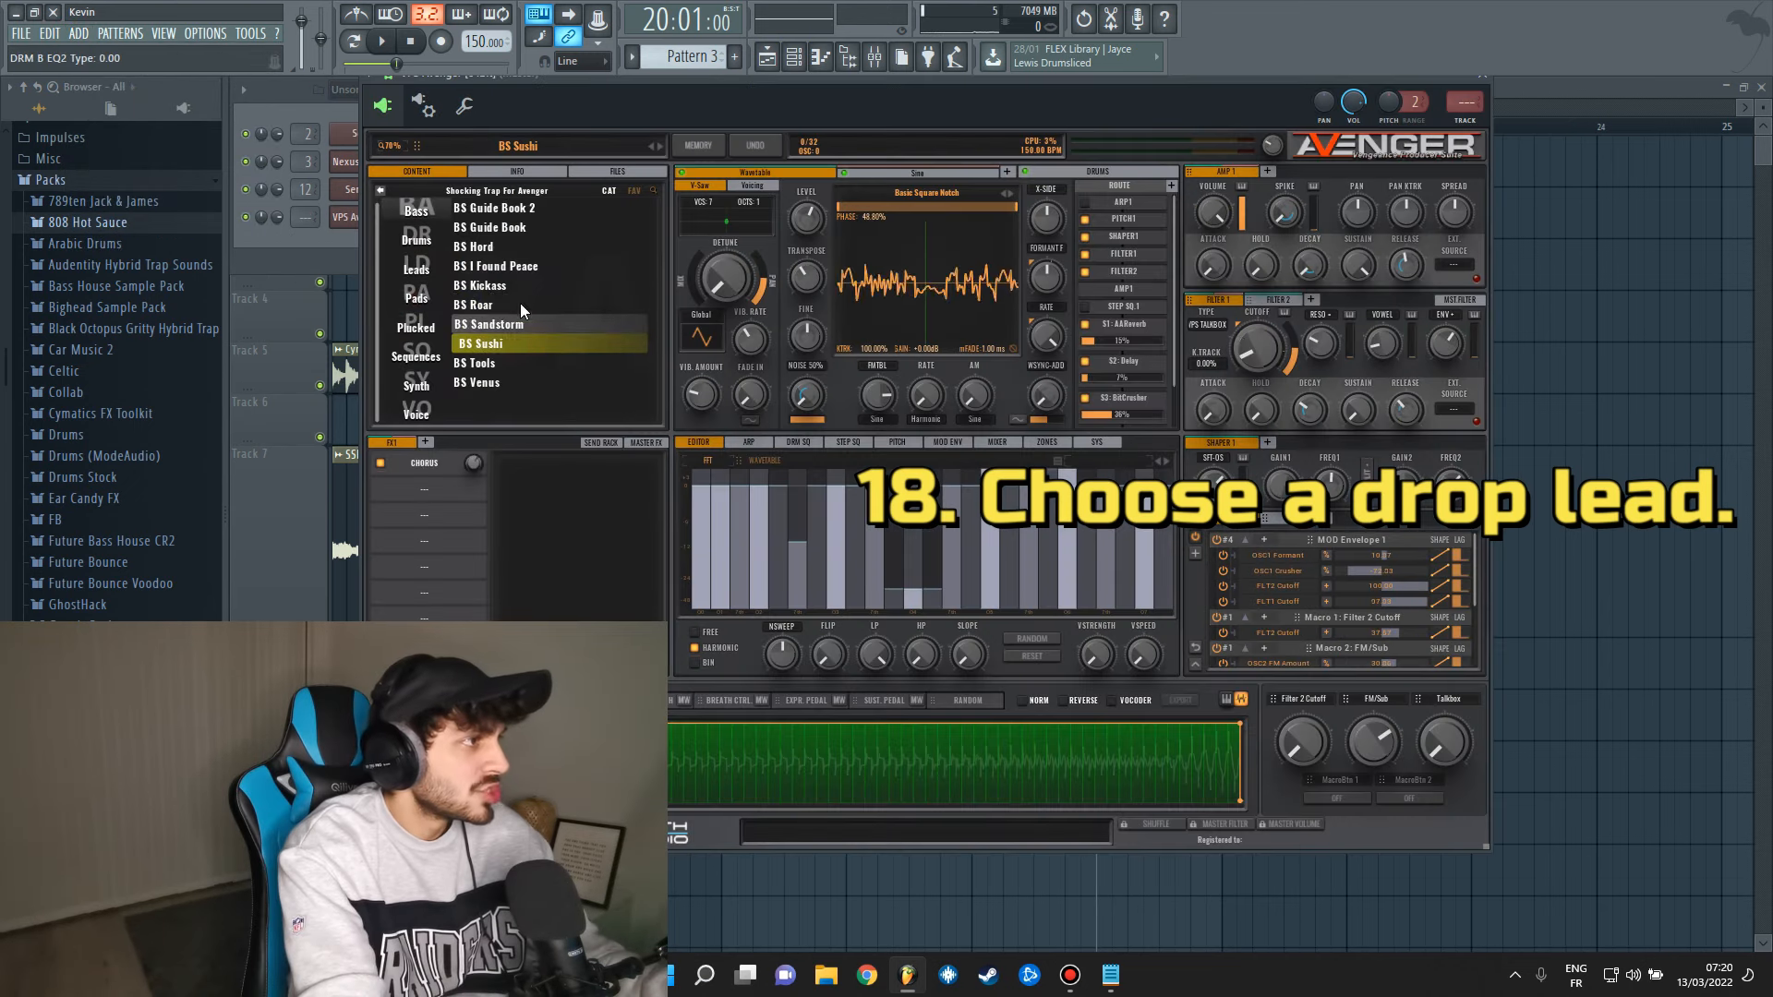
left_click(417, 416)
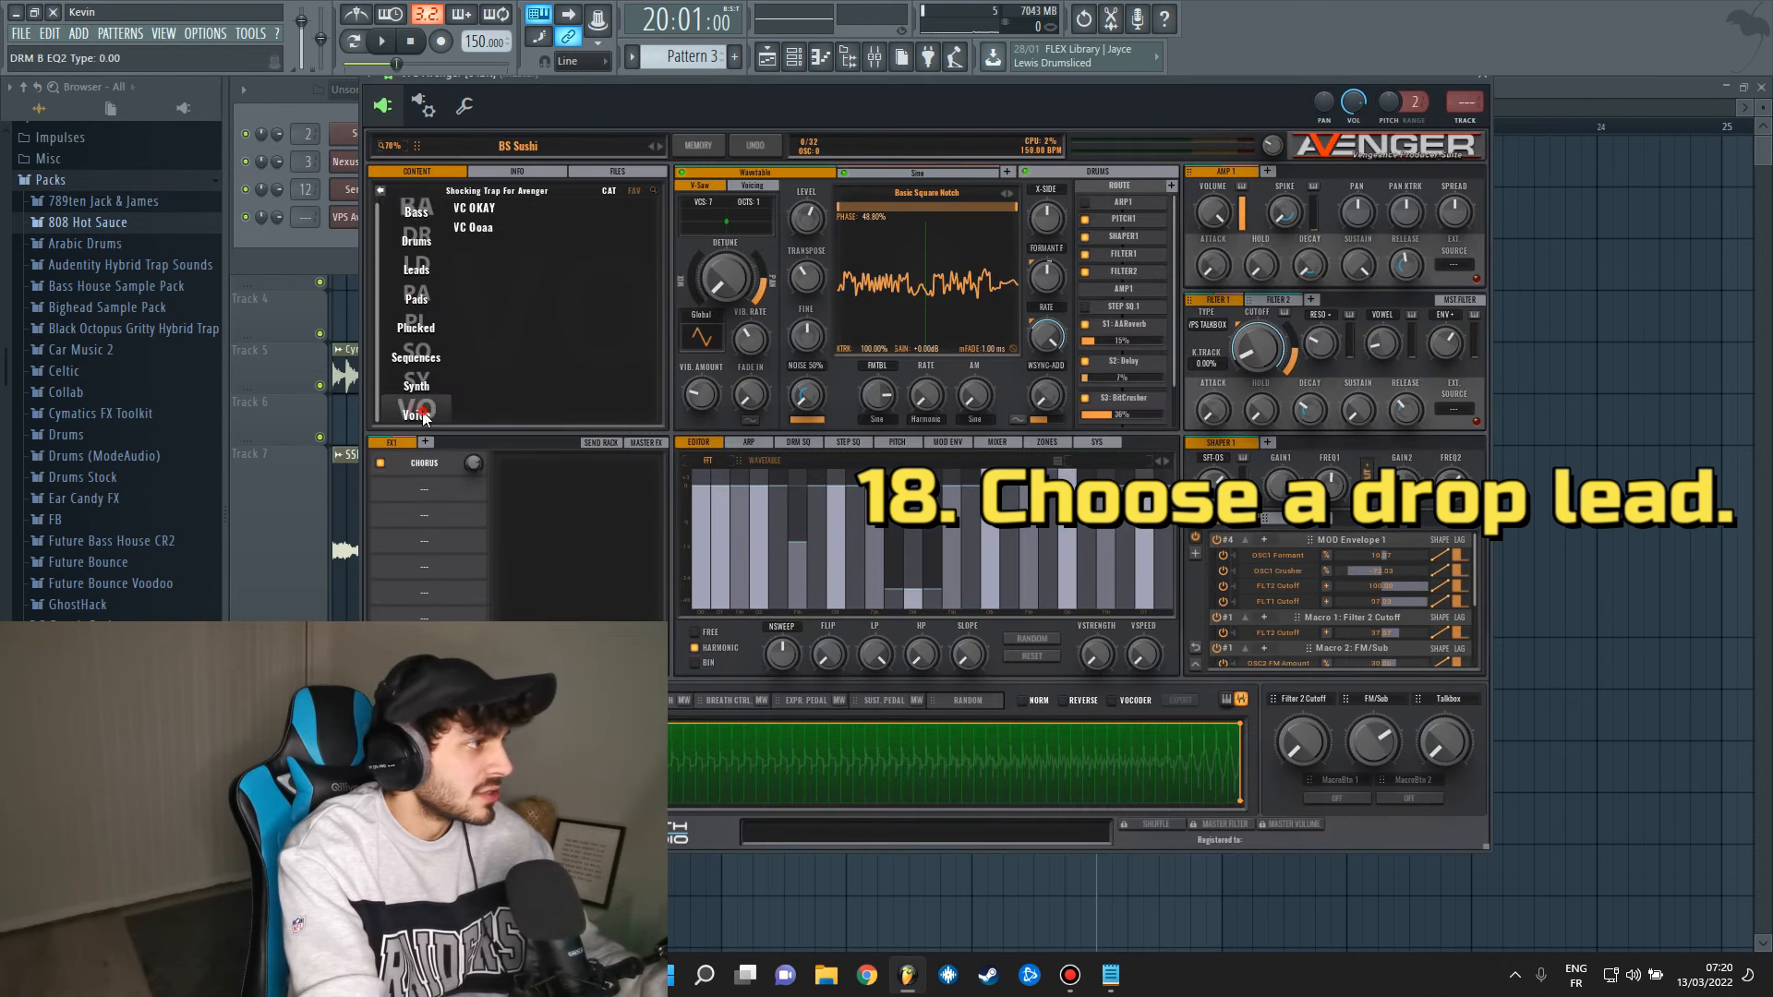
double_click(492, 210)
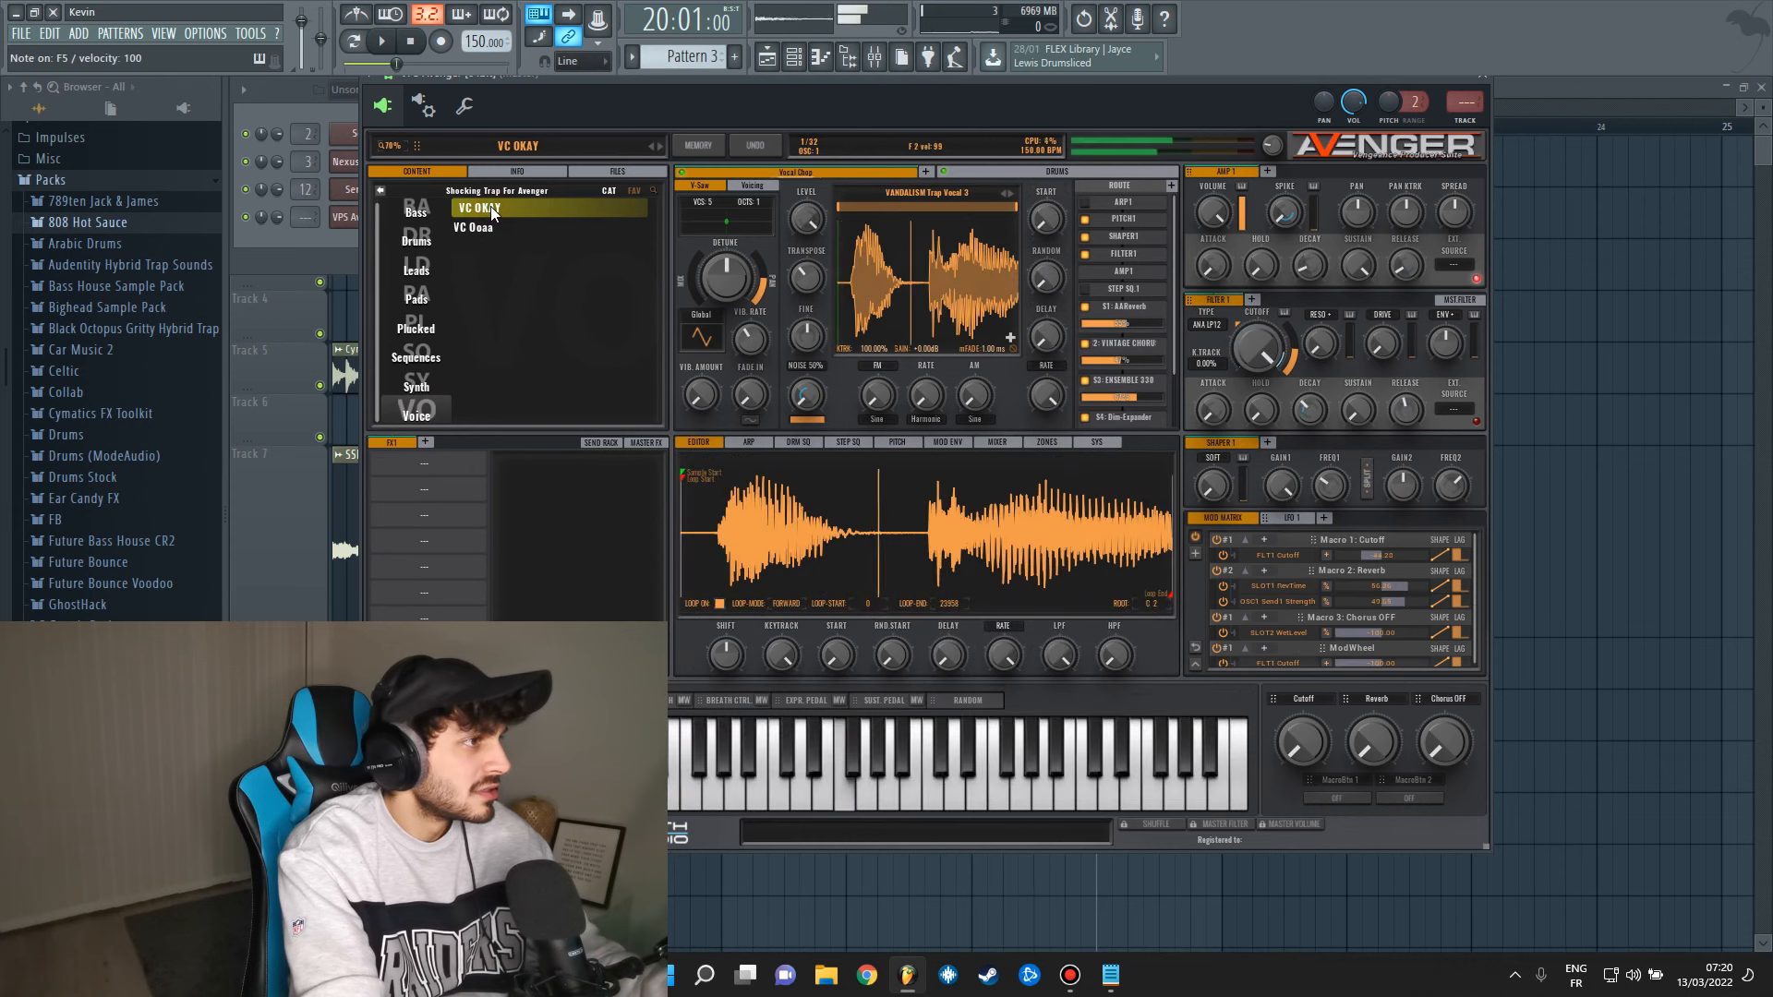
double_click(492, 227)
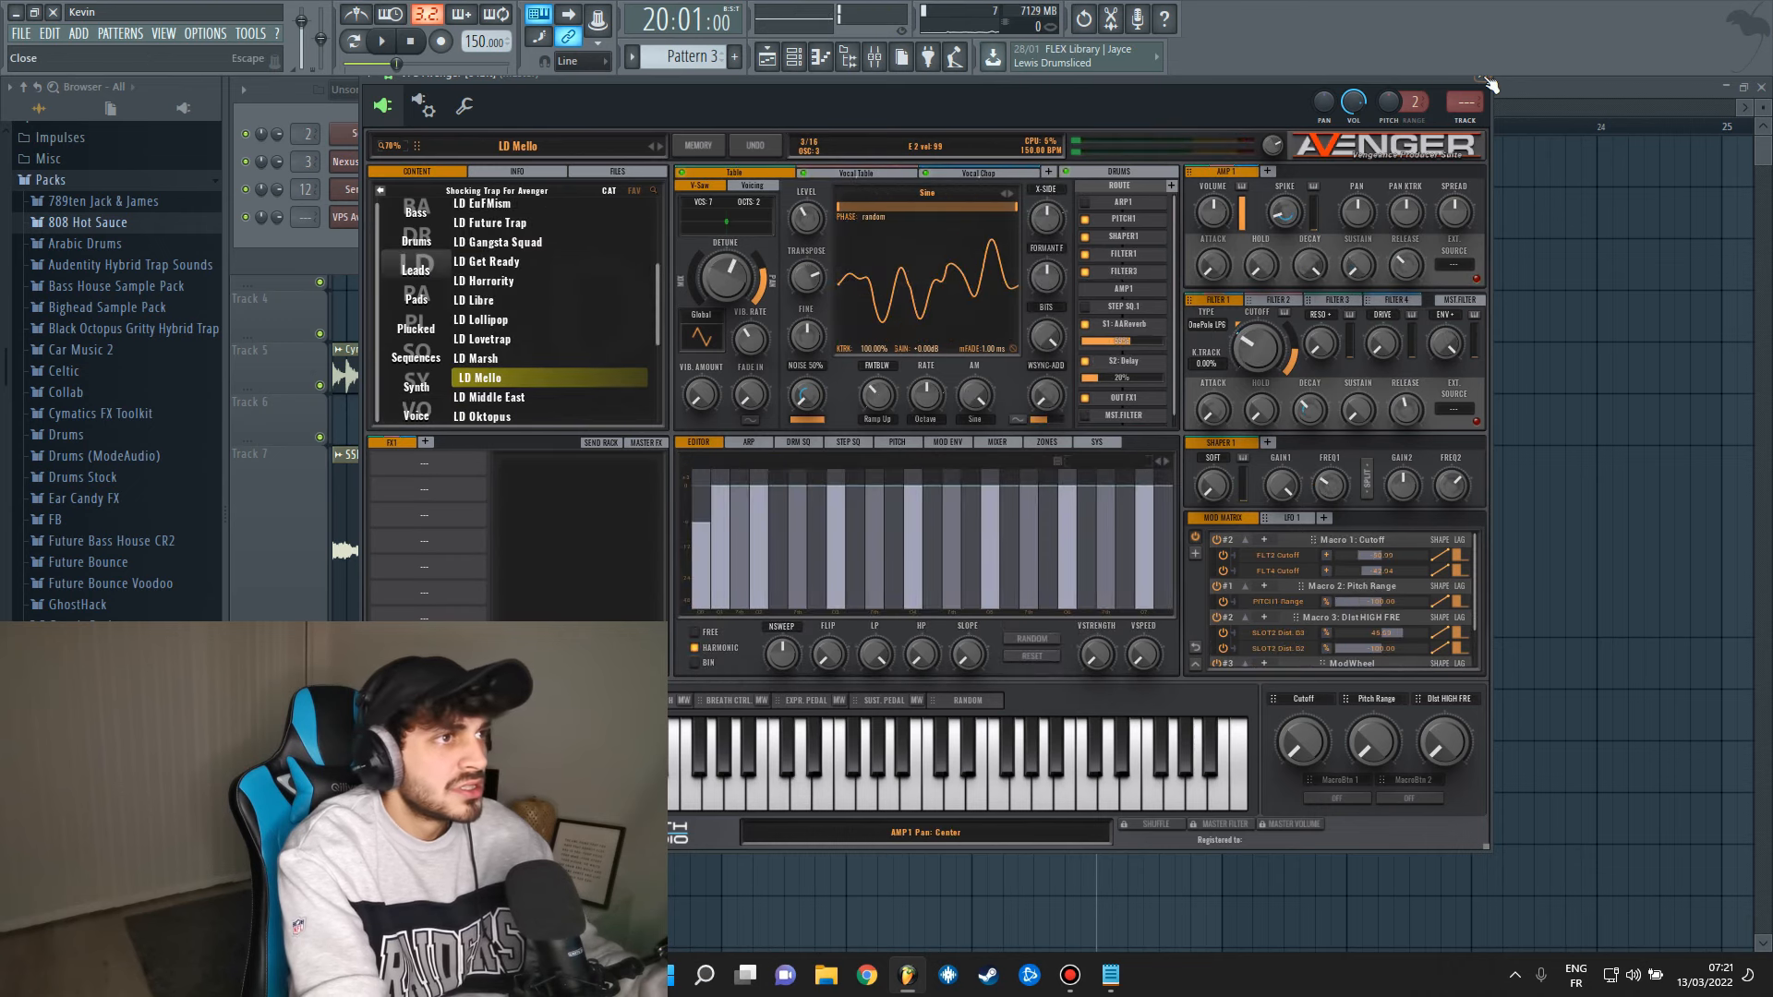
left_click(1487, 80)
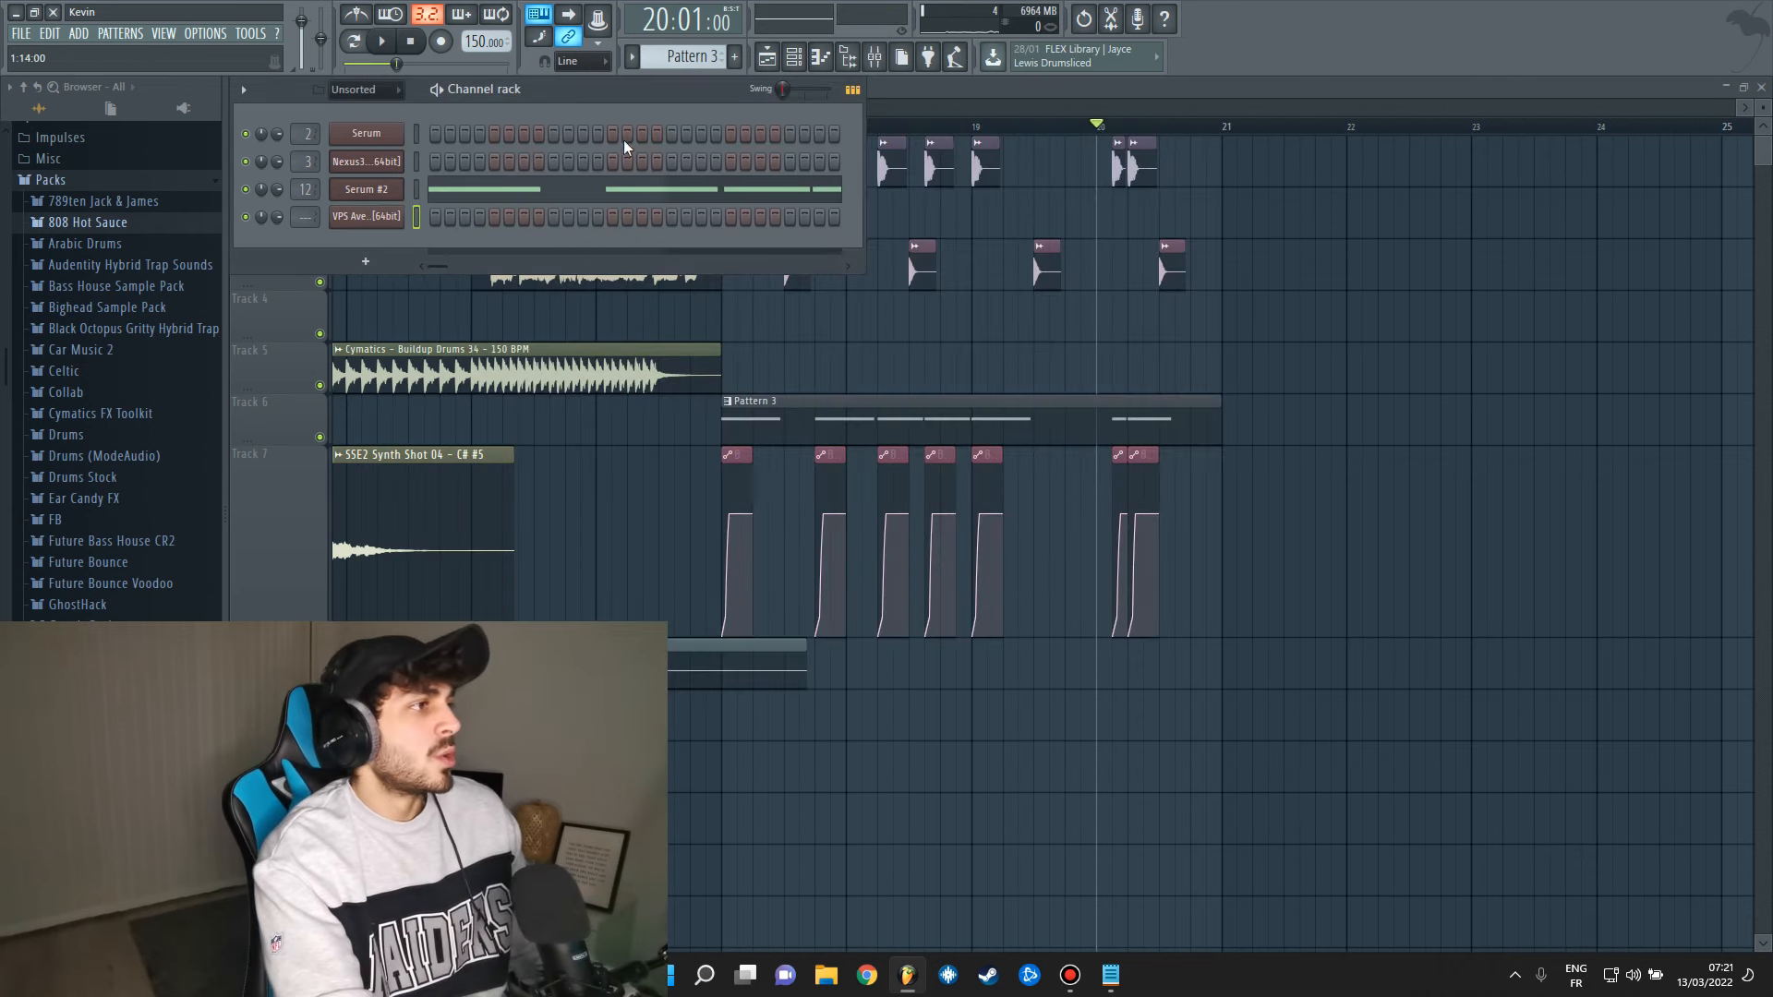
Create Pattern 5, place it four times on Track 4 across bars 17 to 20 and set the playback position to bar 17.
left_click(738, 56)
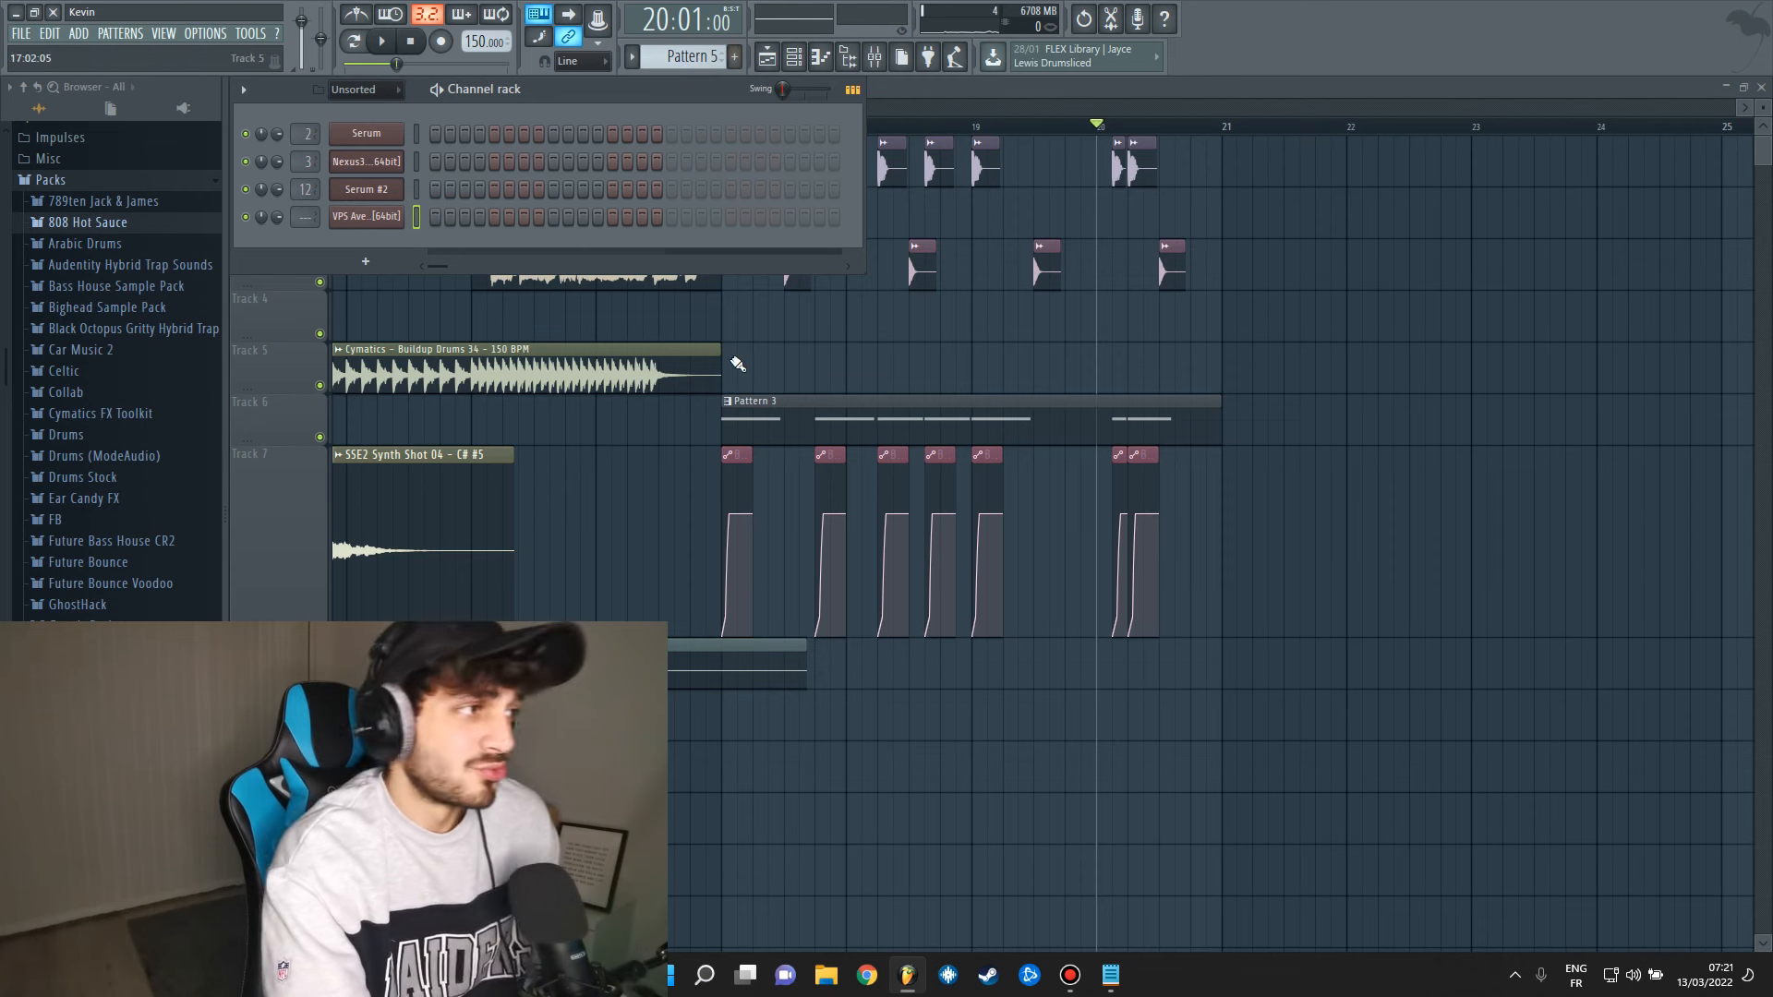
left_click_drag(727, 342, 1167, 331)
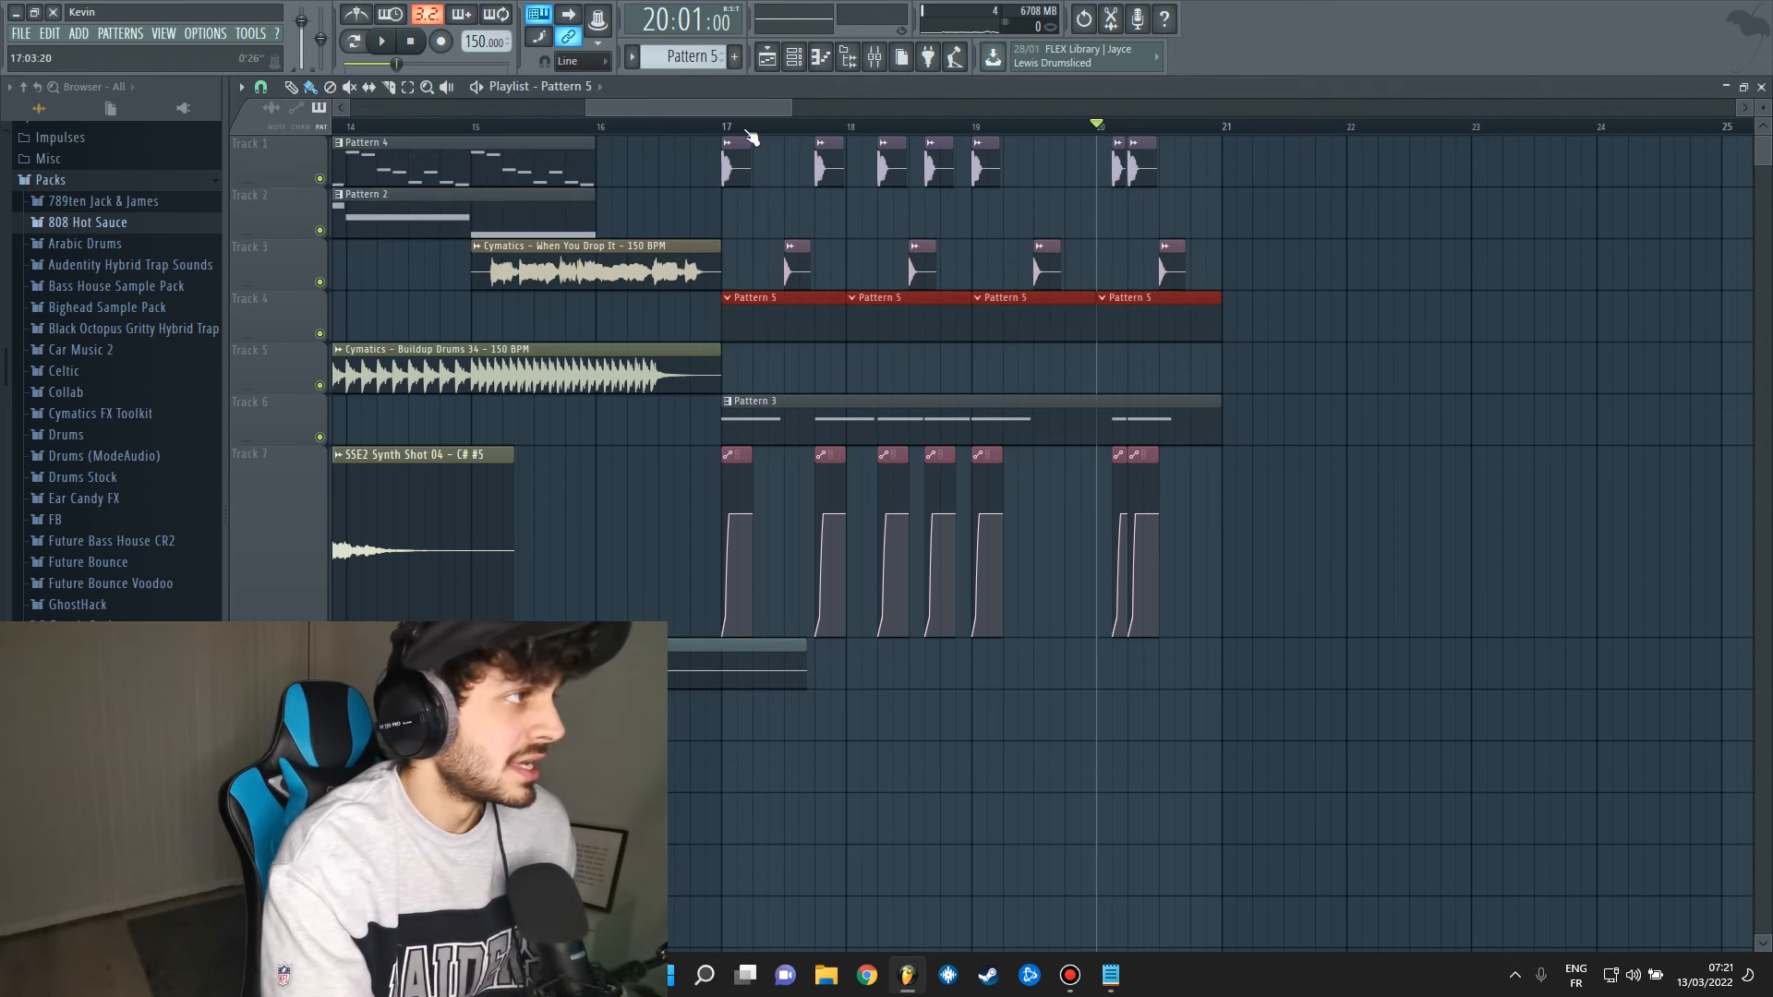
left_click(748, 131)
Open the VPS Avenger channel and route it to mixer track 13.
key("F6")
left_click(389, 220)
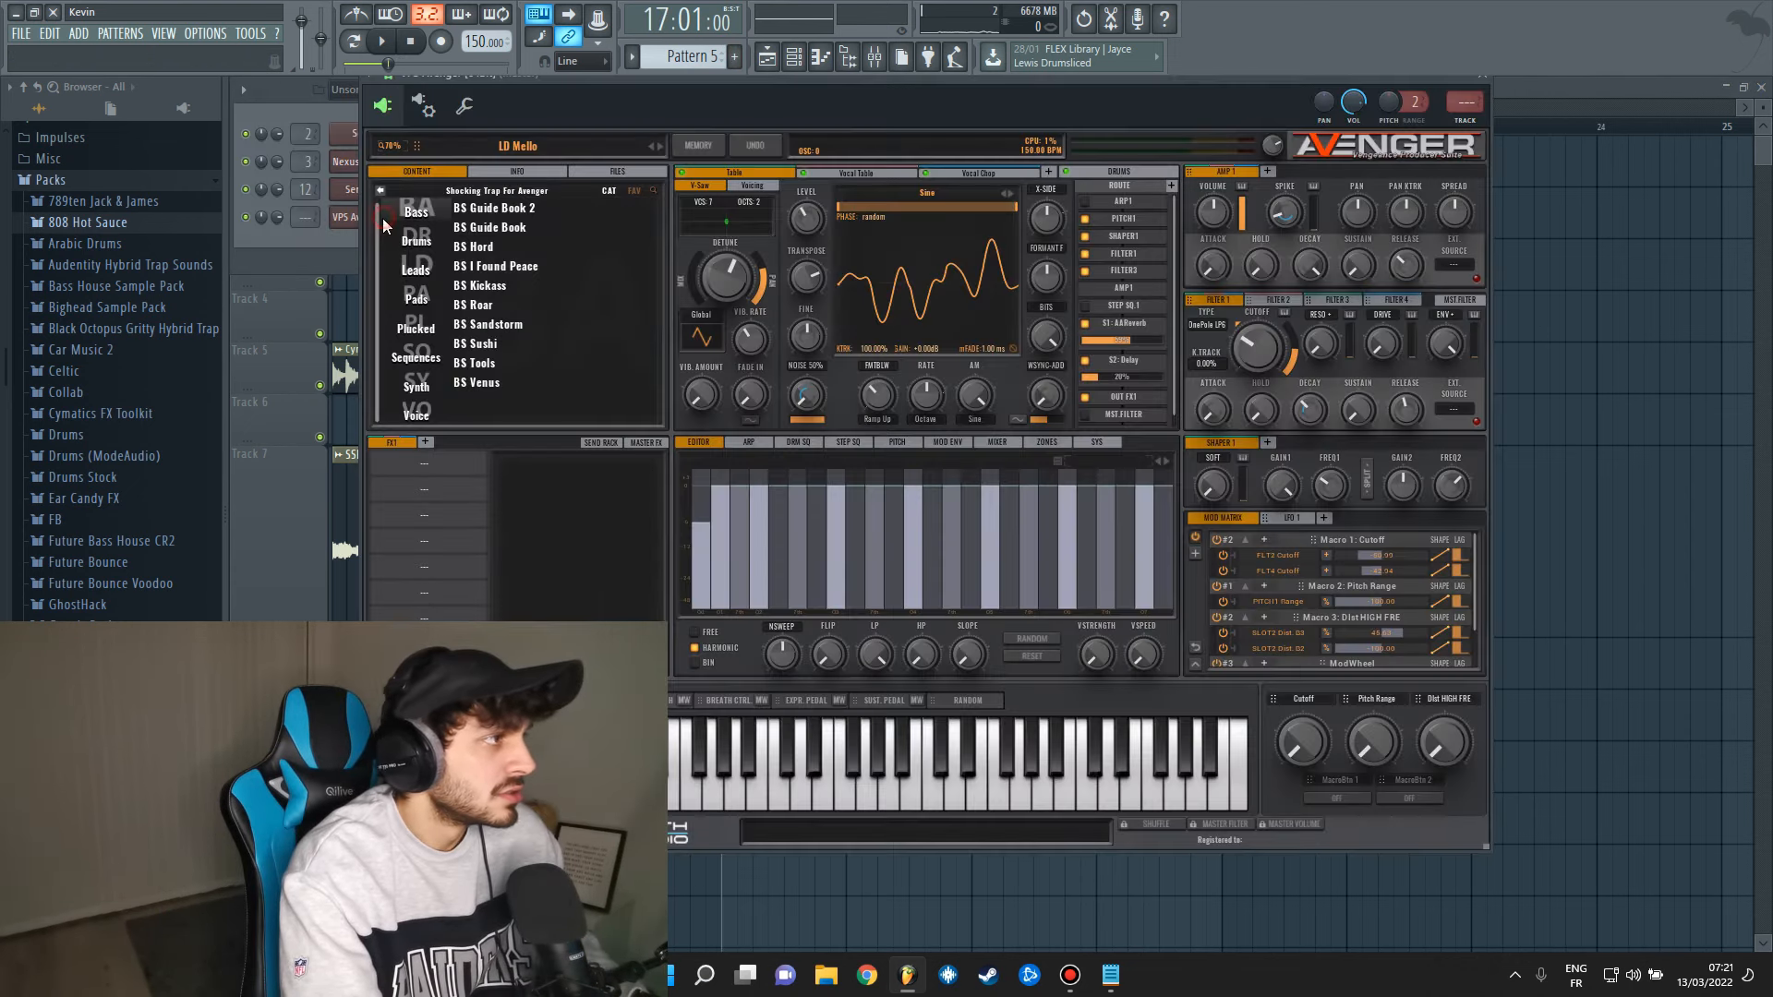
key("ctrl+l")
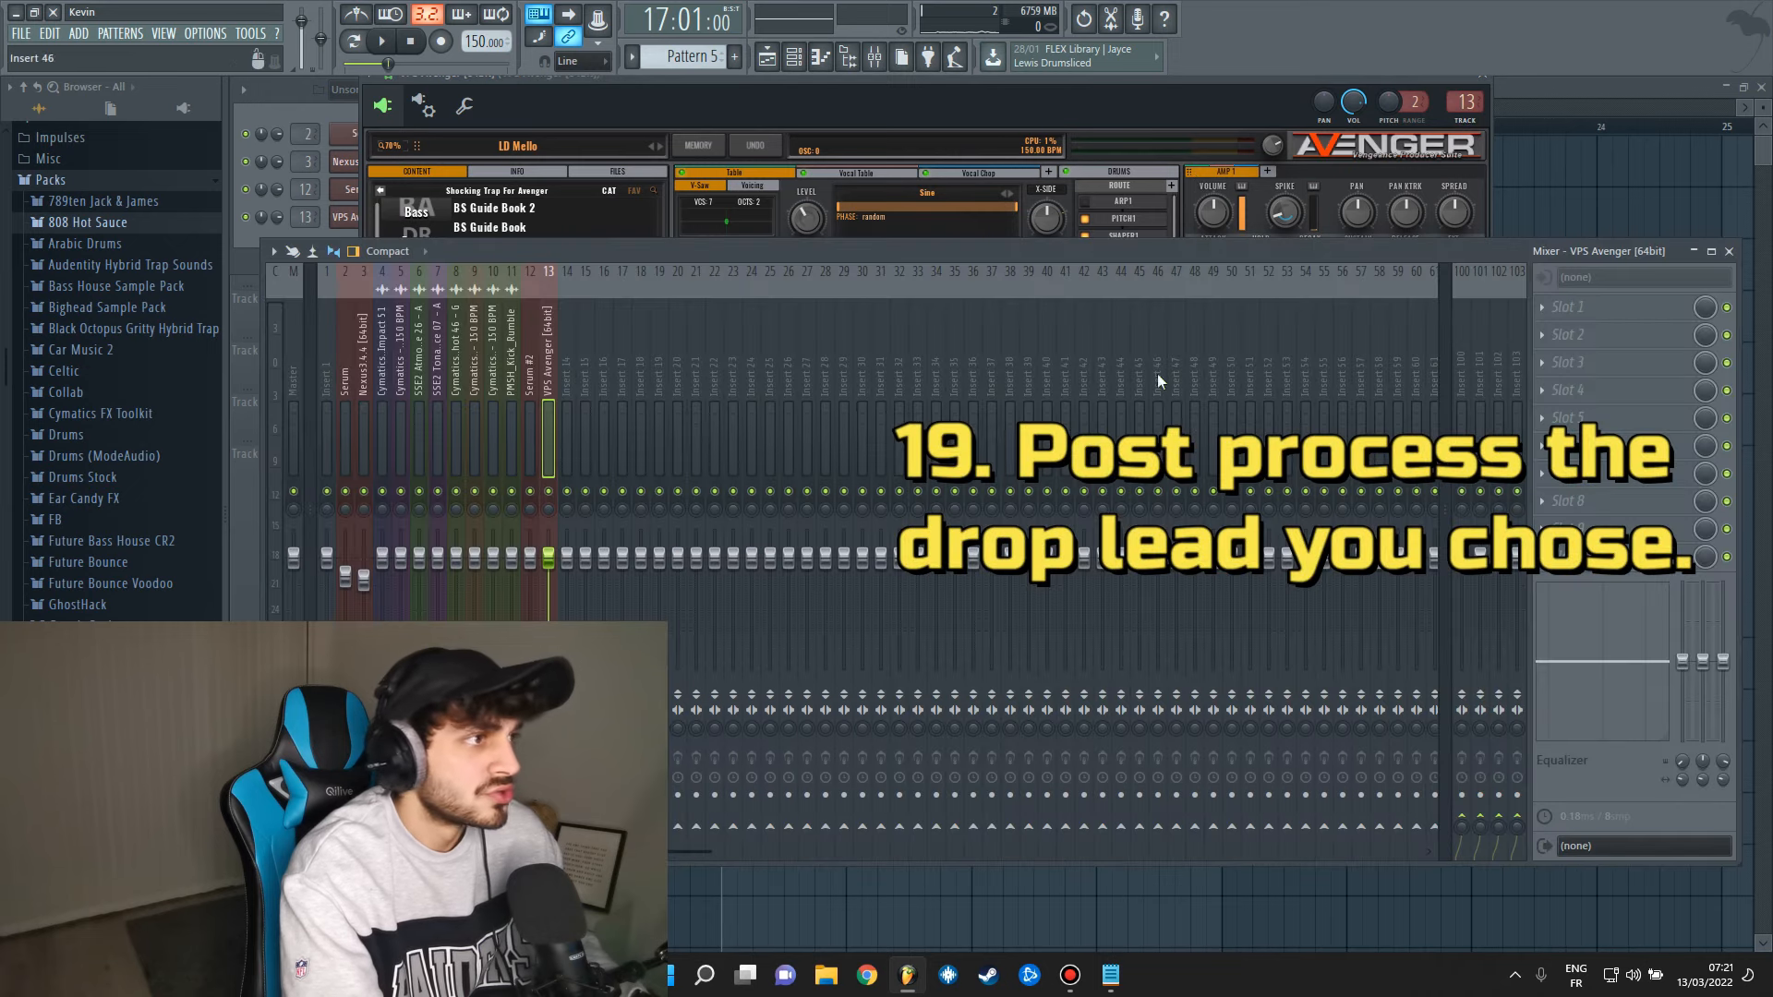
Add Fruity Parametric EQ 2 to the first slot of the Avenger mixer track and cut the low frequencies with band 1.
left_click(1574, 310)
left_click(1540, 434)
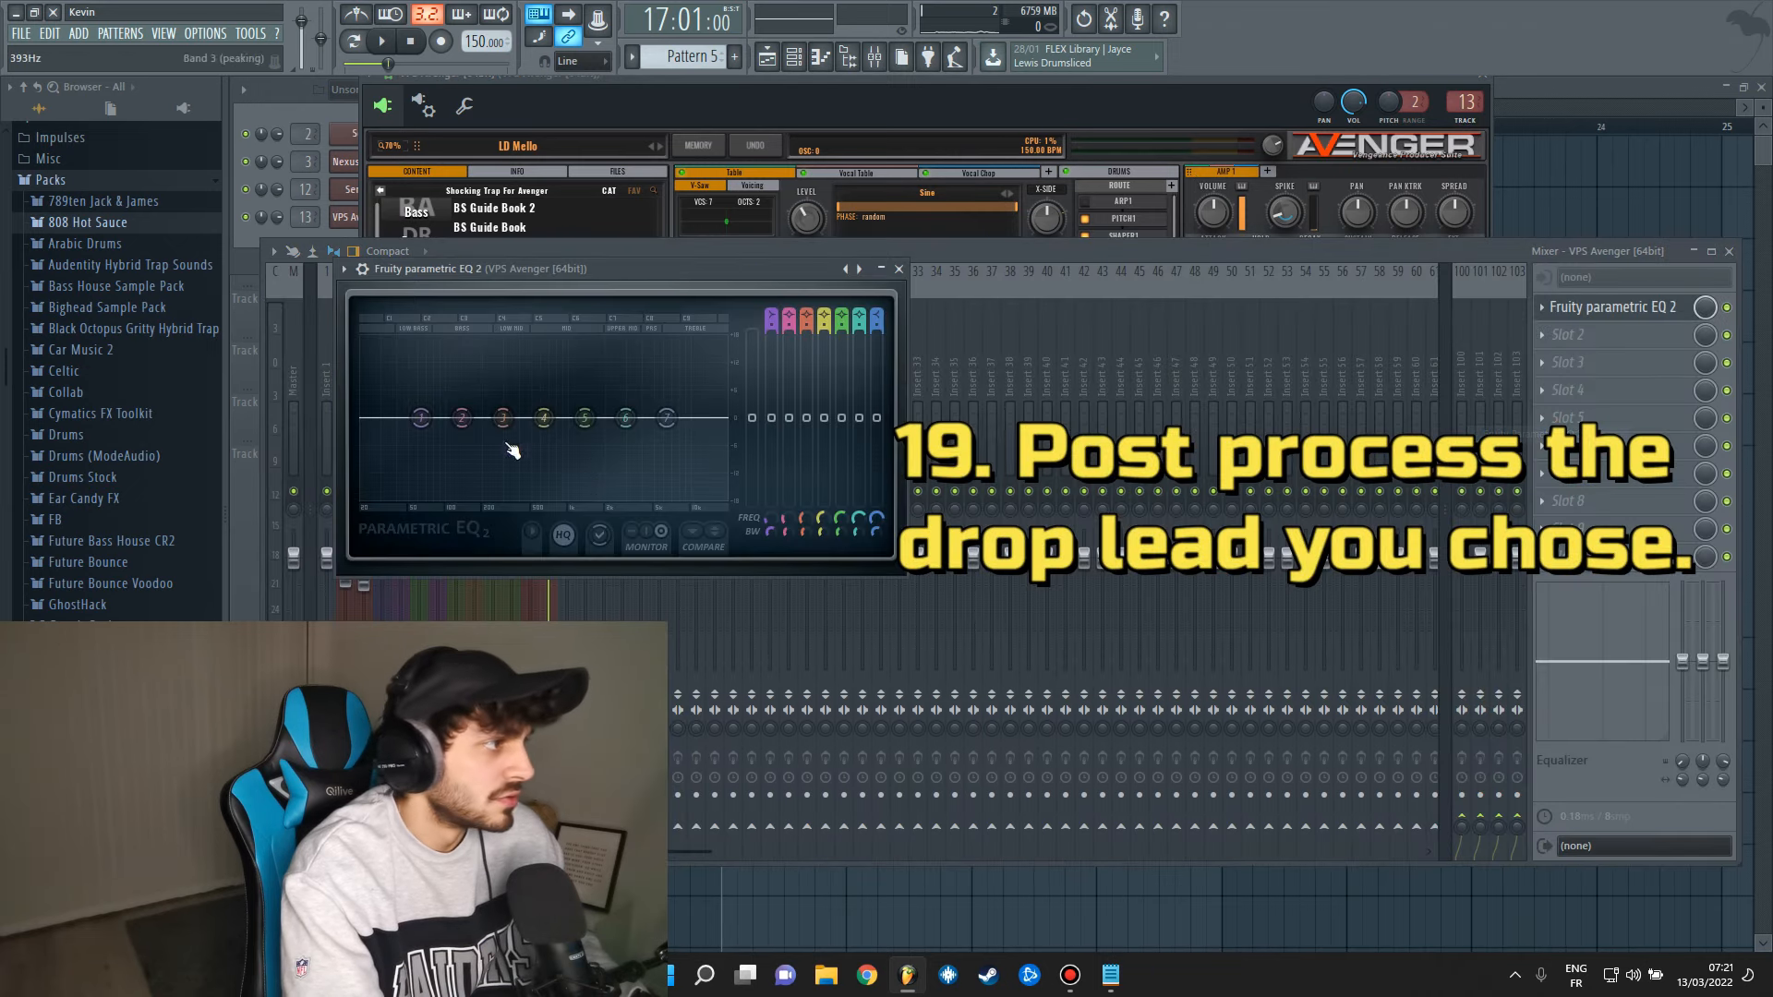
left_click_drag(420, 419, 460, 496)
key("space")
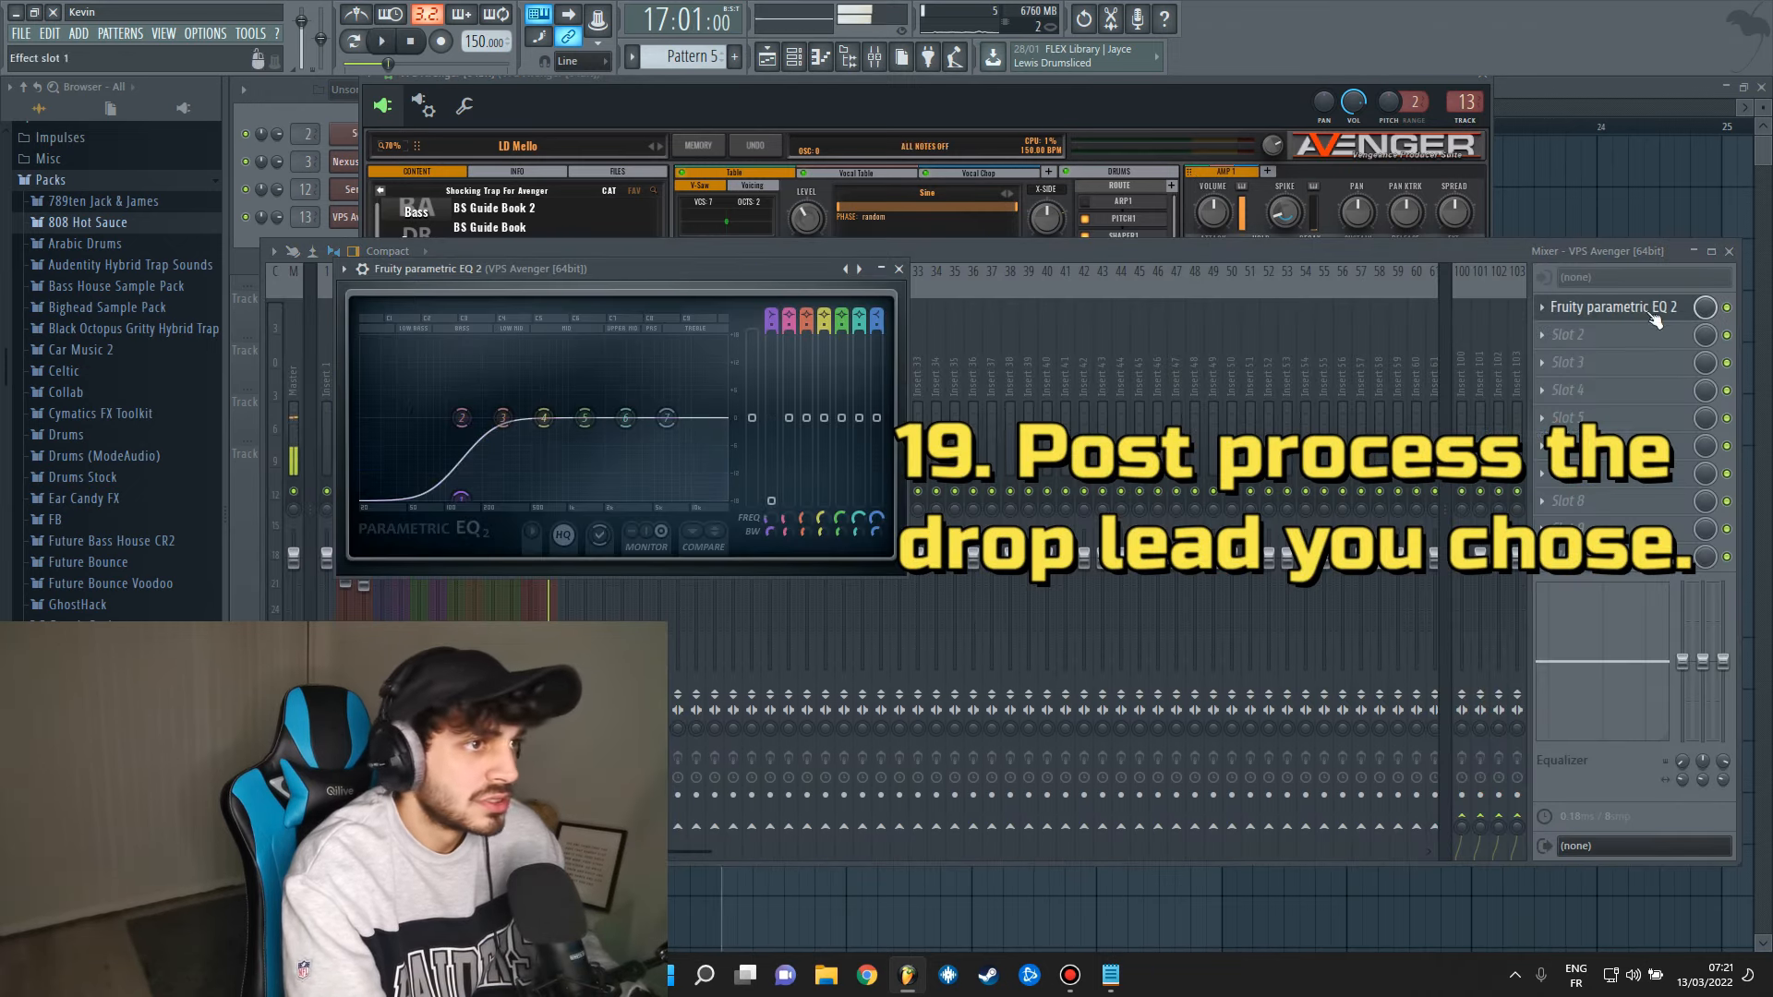
Add Fruity Reeverb 2 to the second slot and Wider to the third slot of the Avenger mixer track.
left_click(1653, 335)
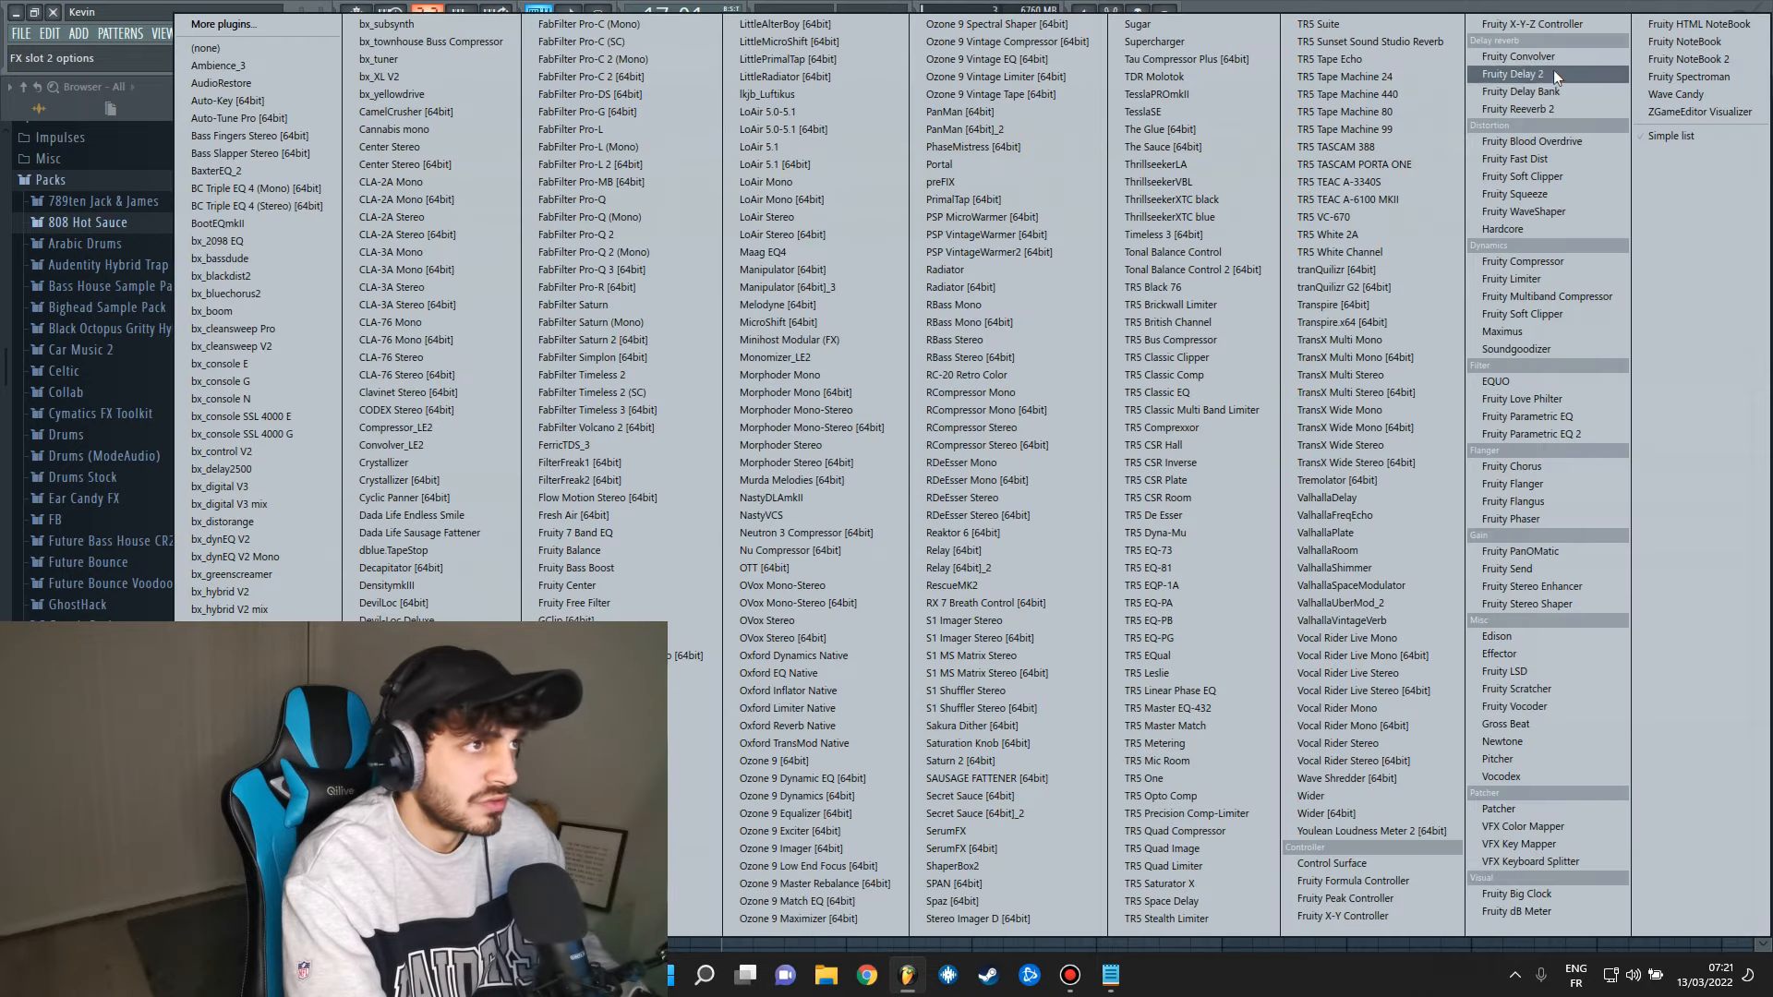
left_click(1543, 111)
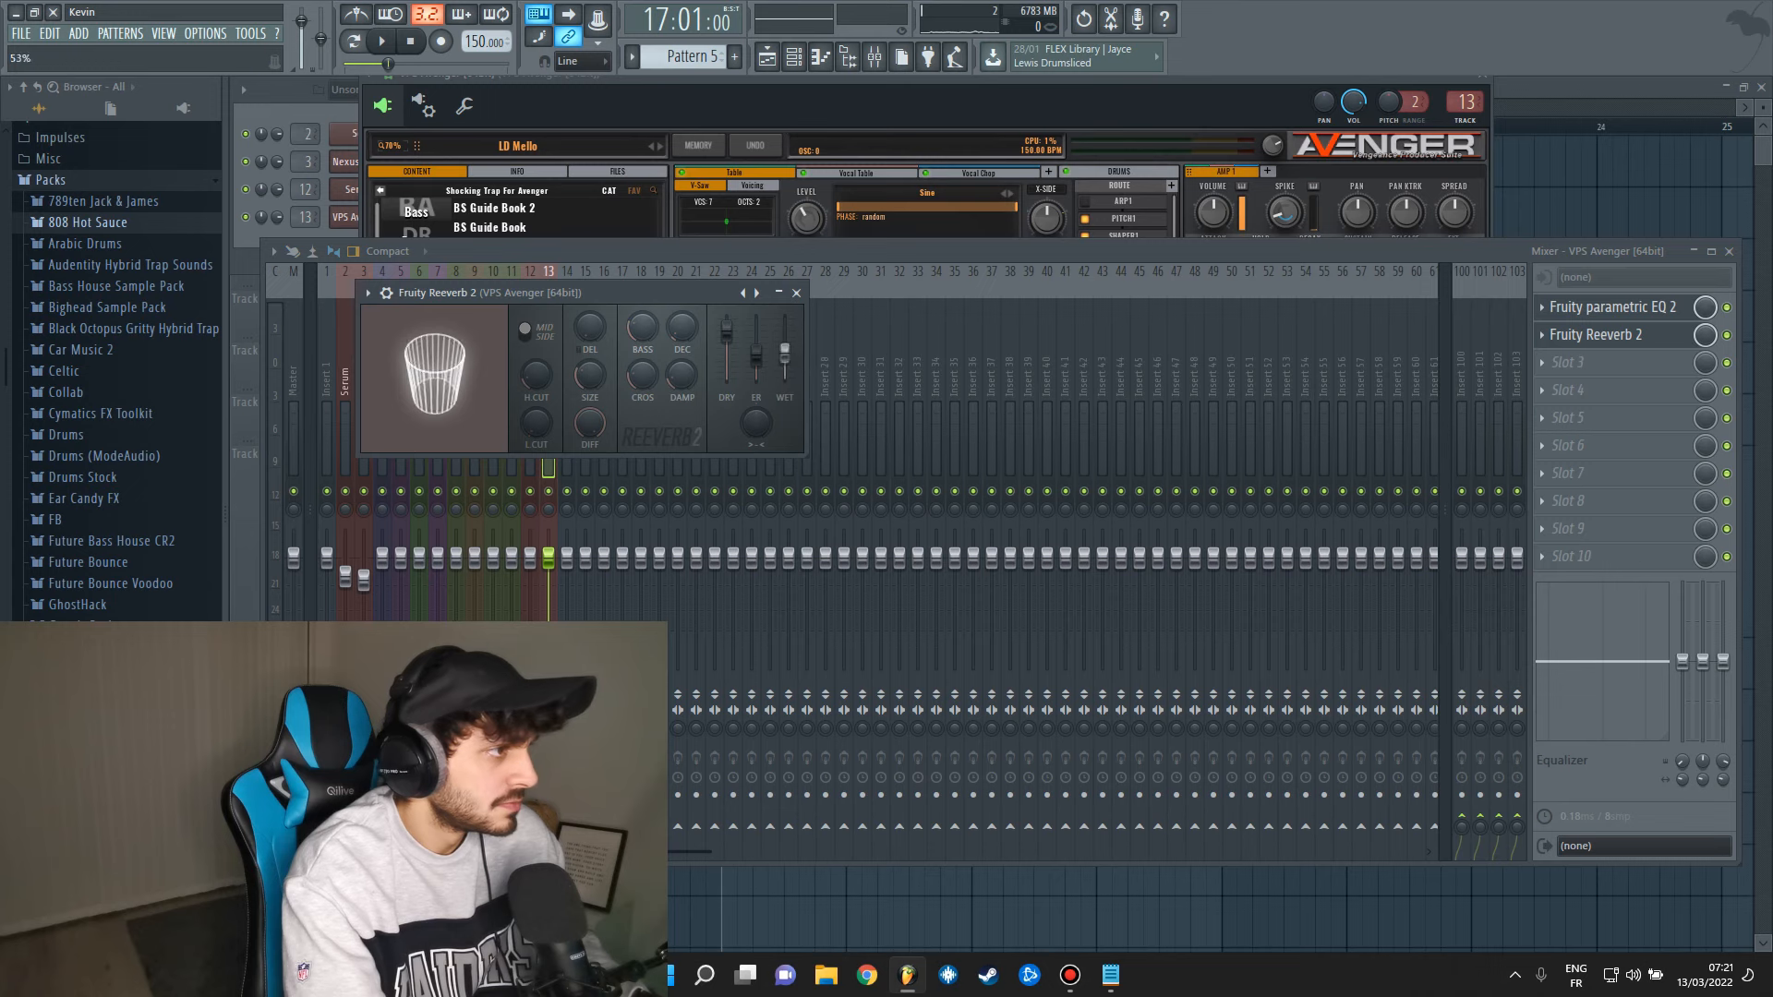
left_click(1556, 365)
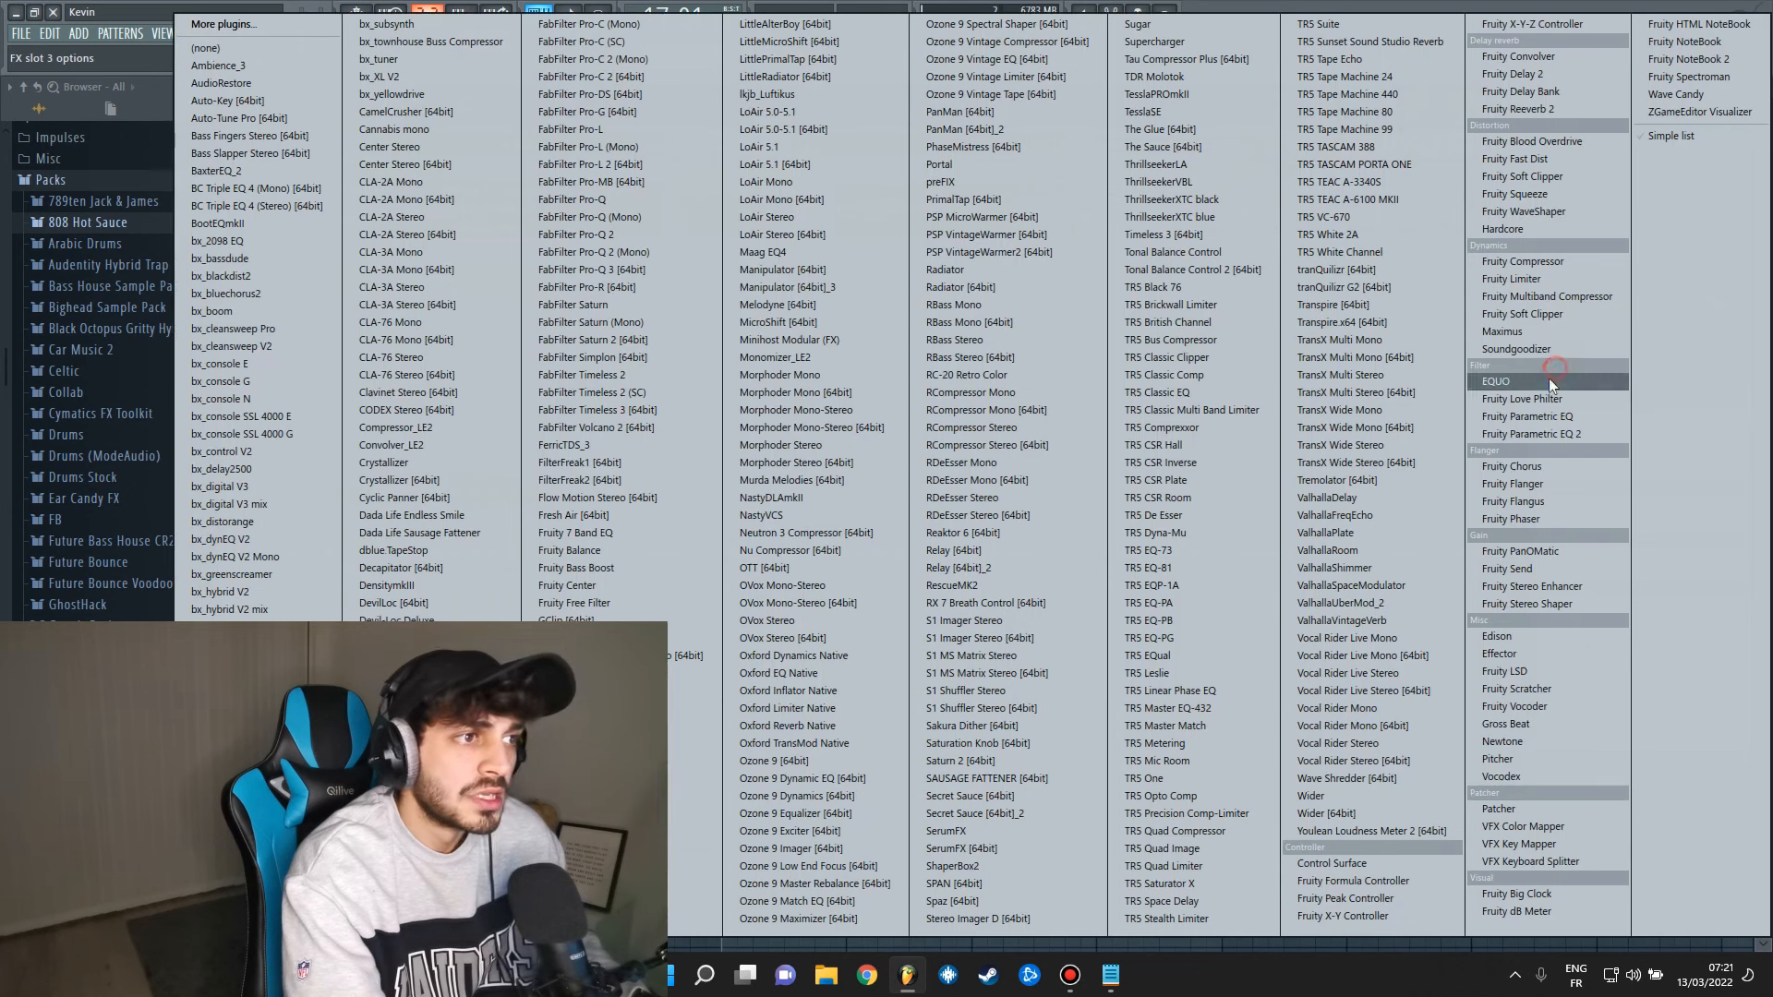
left_click(1369, 796)
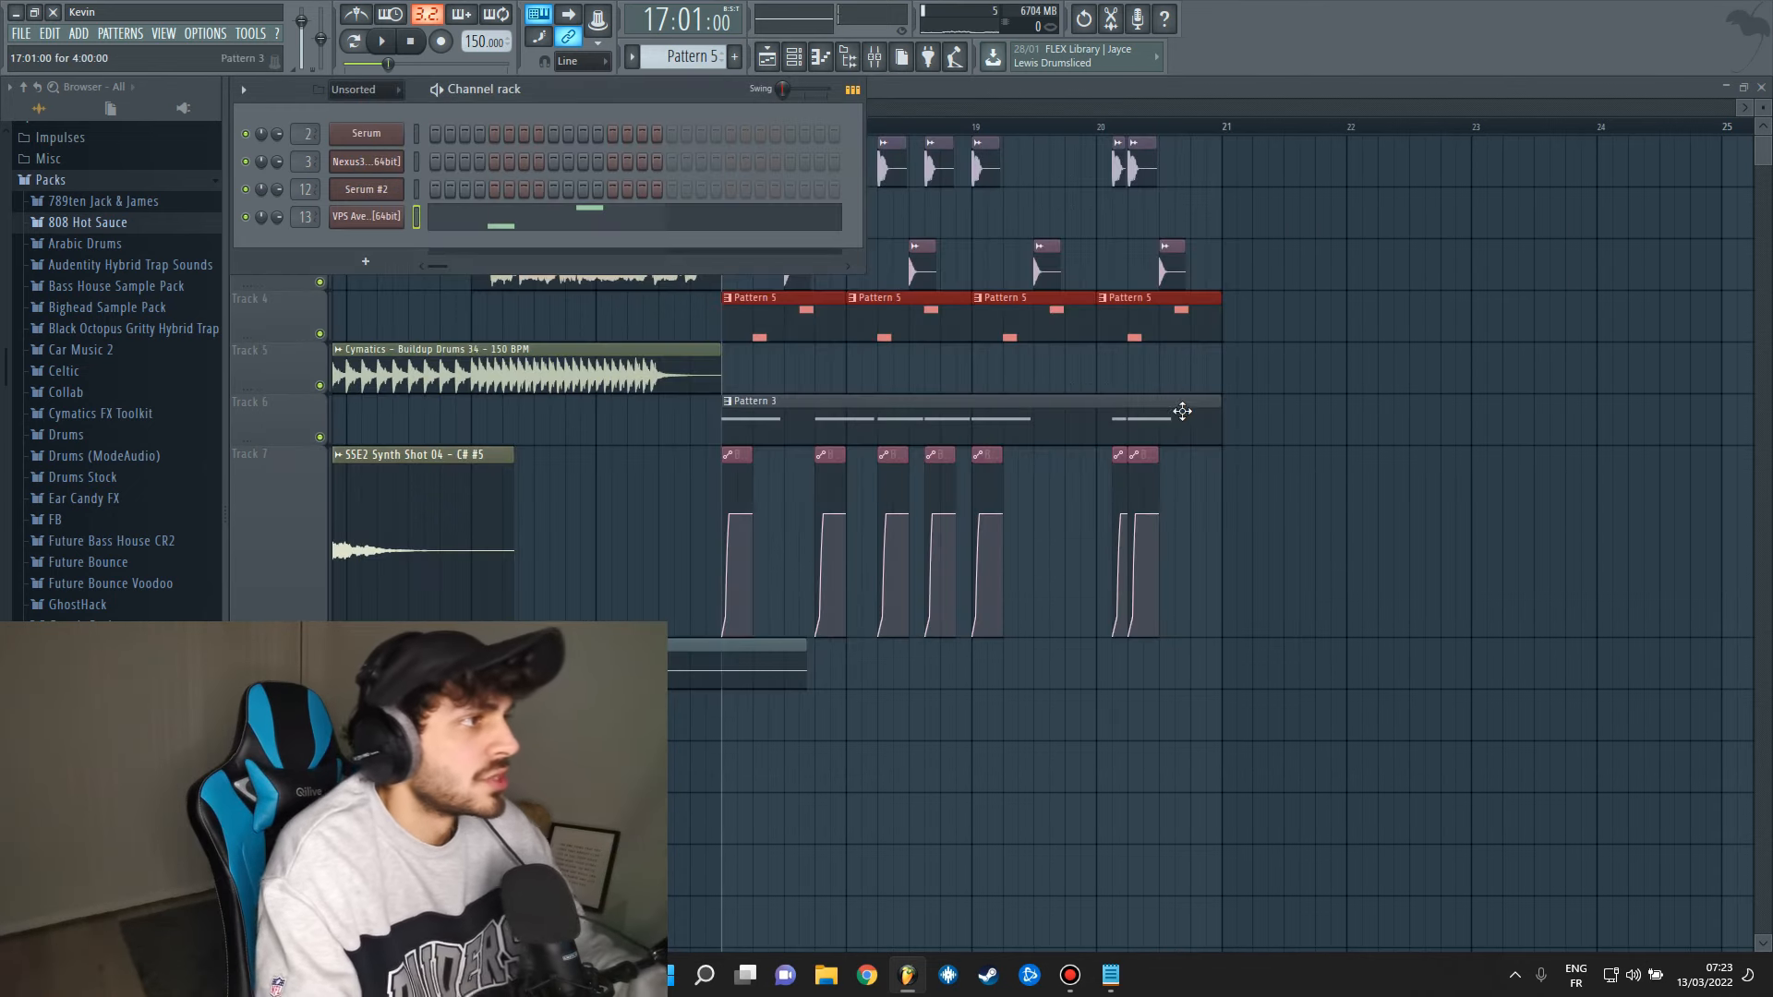
Play back Pattern 5's extended Avenger melody, then delete its three repeated clips on Track 4, keeping only the first one.
double_click(795, 329)
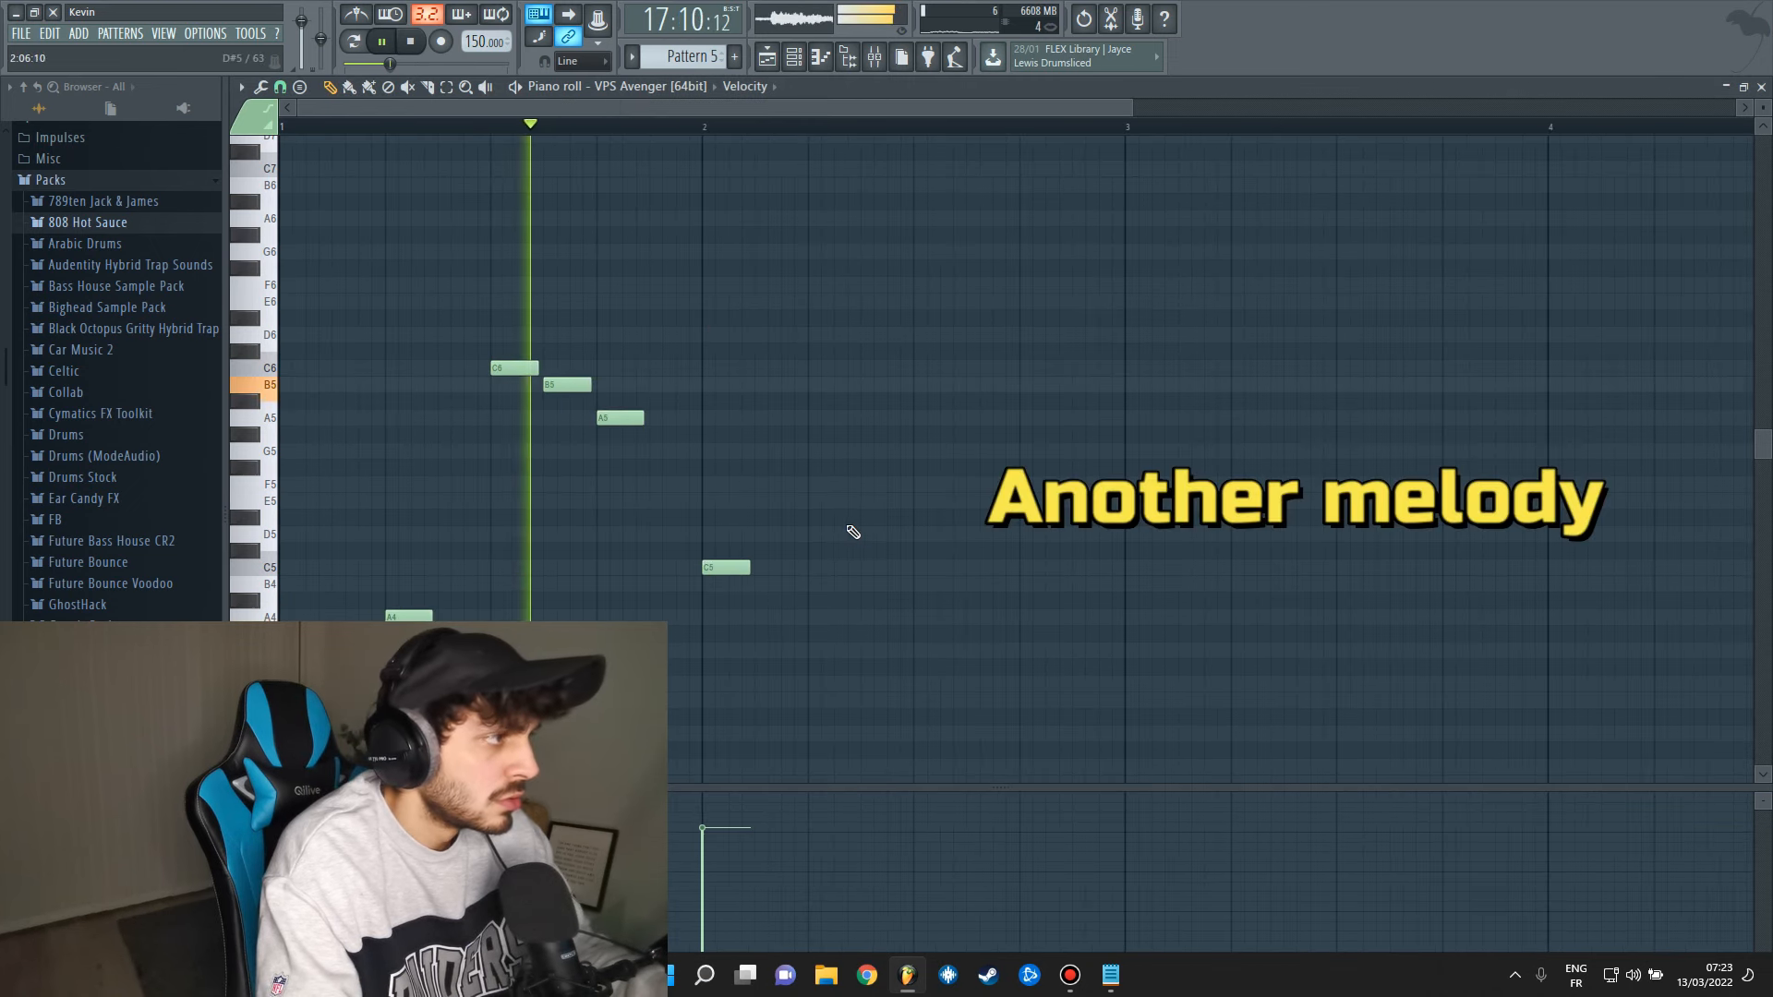
key("space")
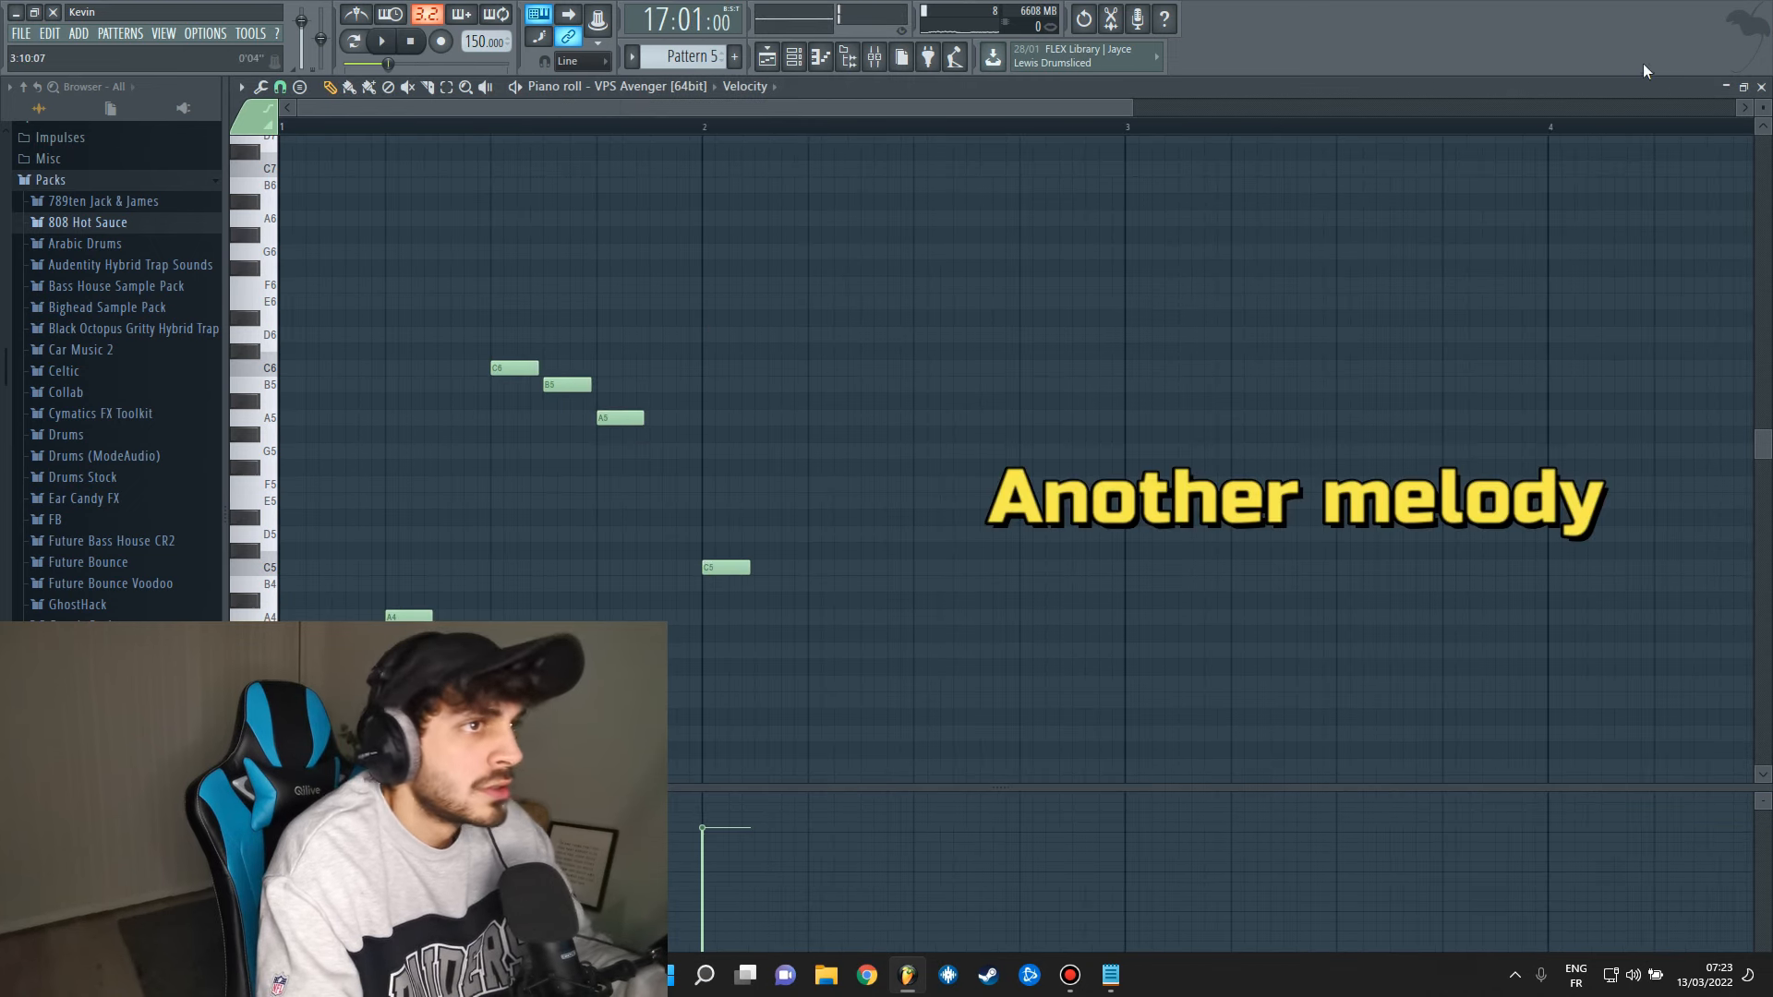
left_click(1761, 89)
left_click(1282, 407, "ctrl")
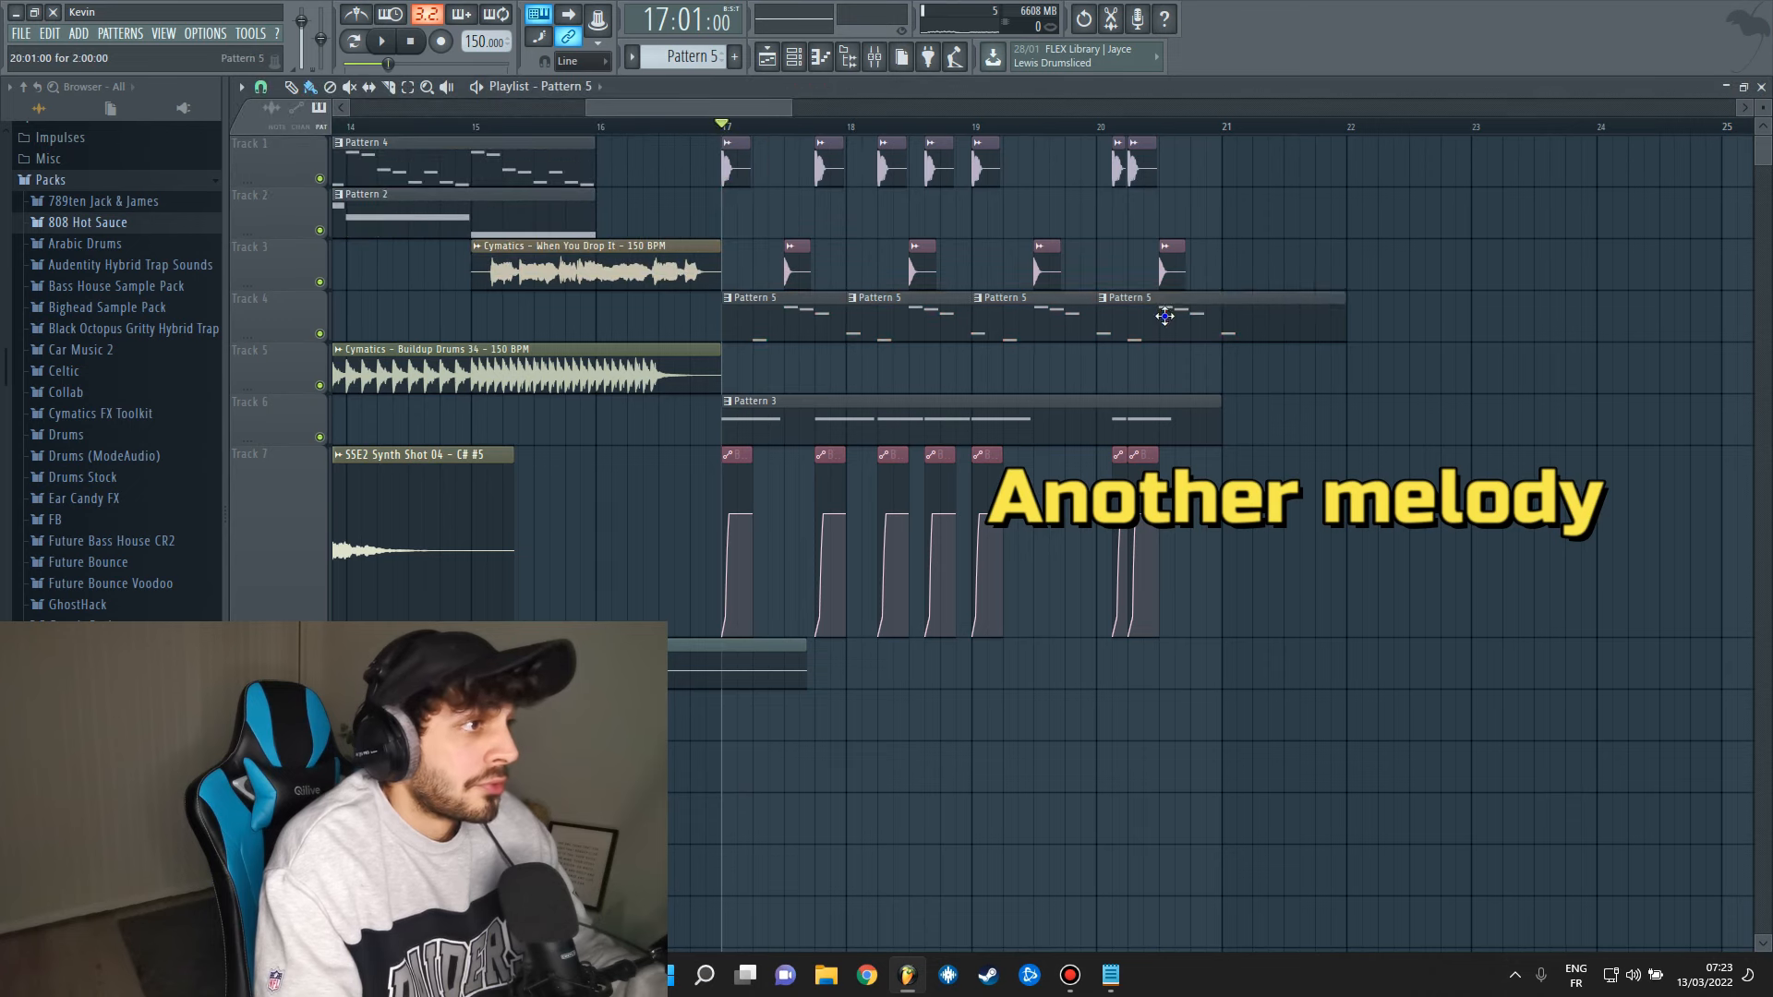
right_click(1167, 311)
right_click(1062, 319)
right_click(1016, 319)
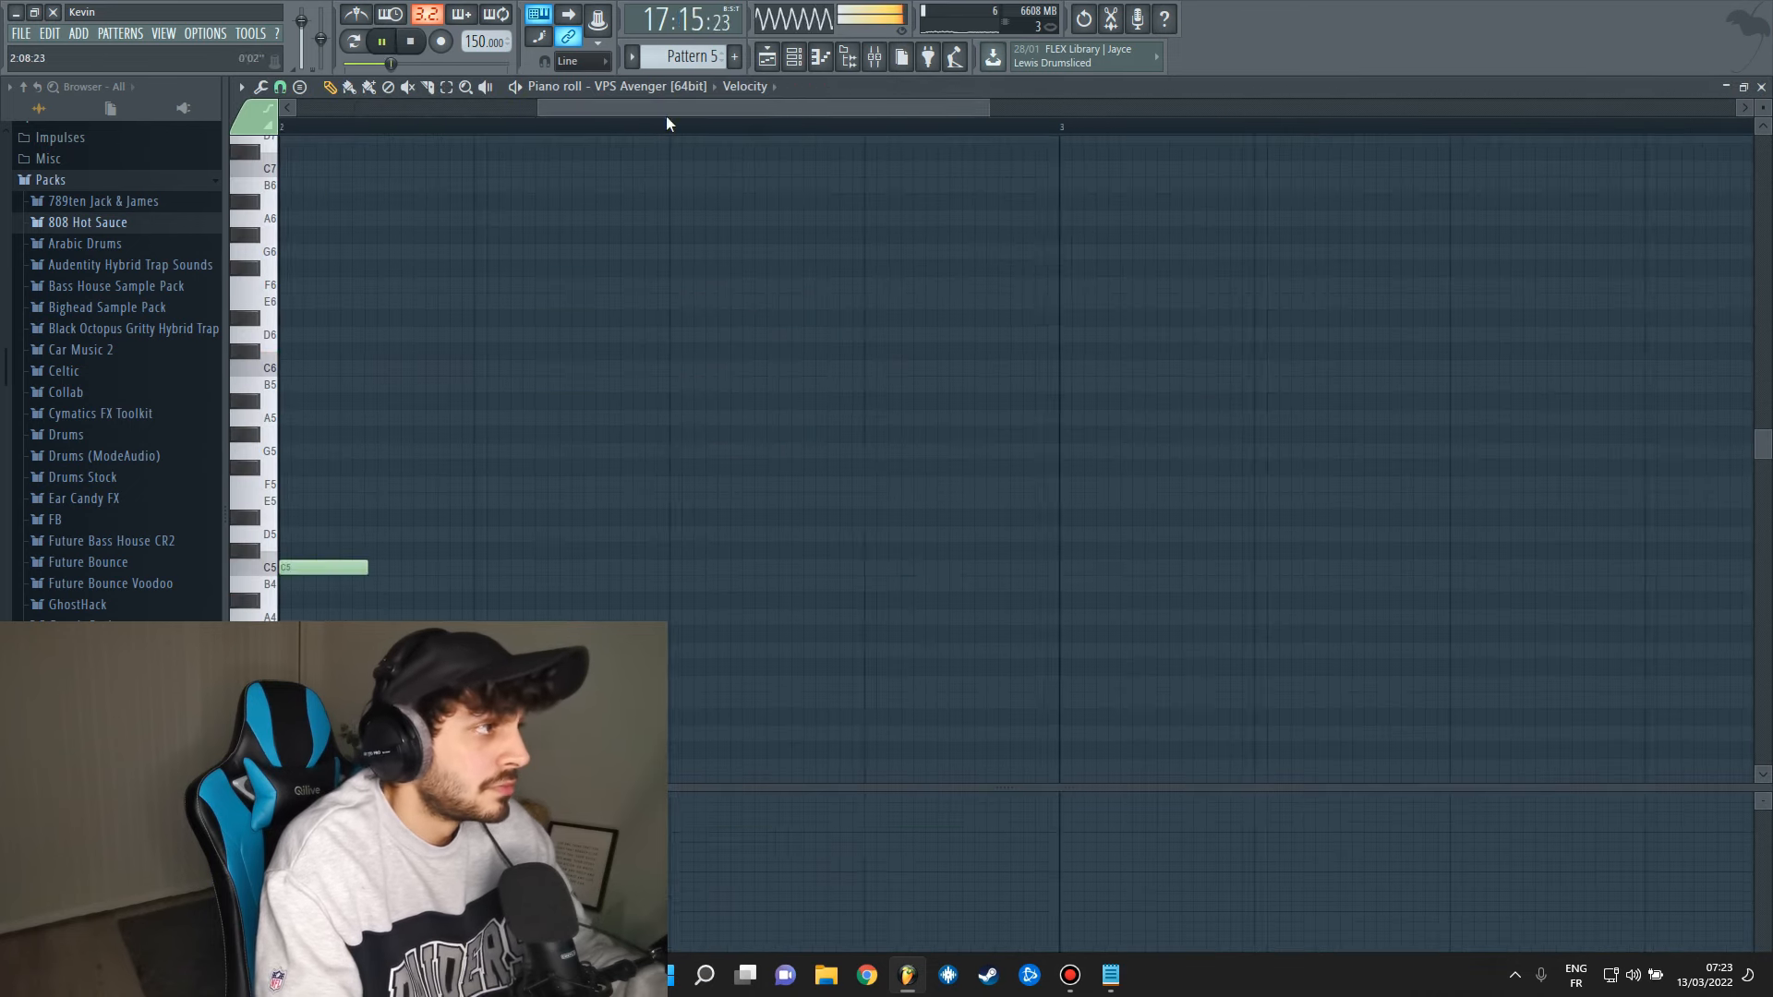
Try A4 and other replacement notes at the start of bar 2 in Pattern 5's Avenger melody.
left_click_drag(666, 110, 484, 109)
key("space")
left_click_drag(904, 574, 904, 627)
key("space")
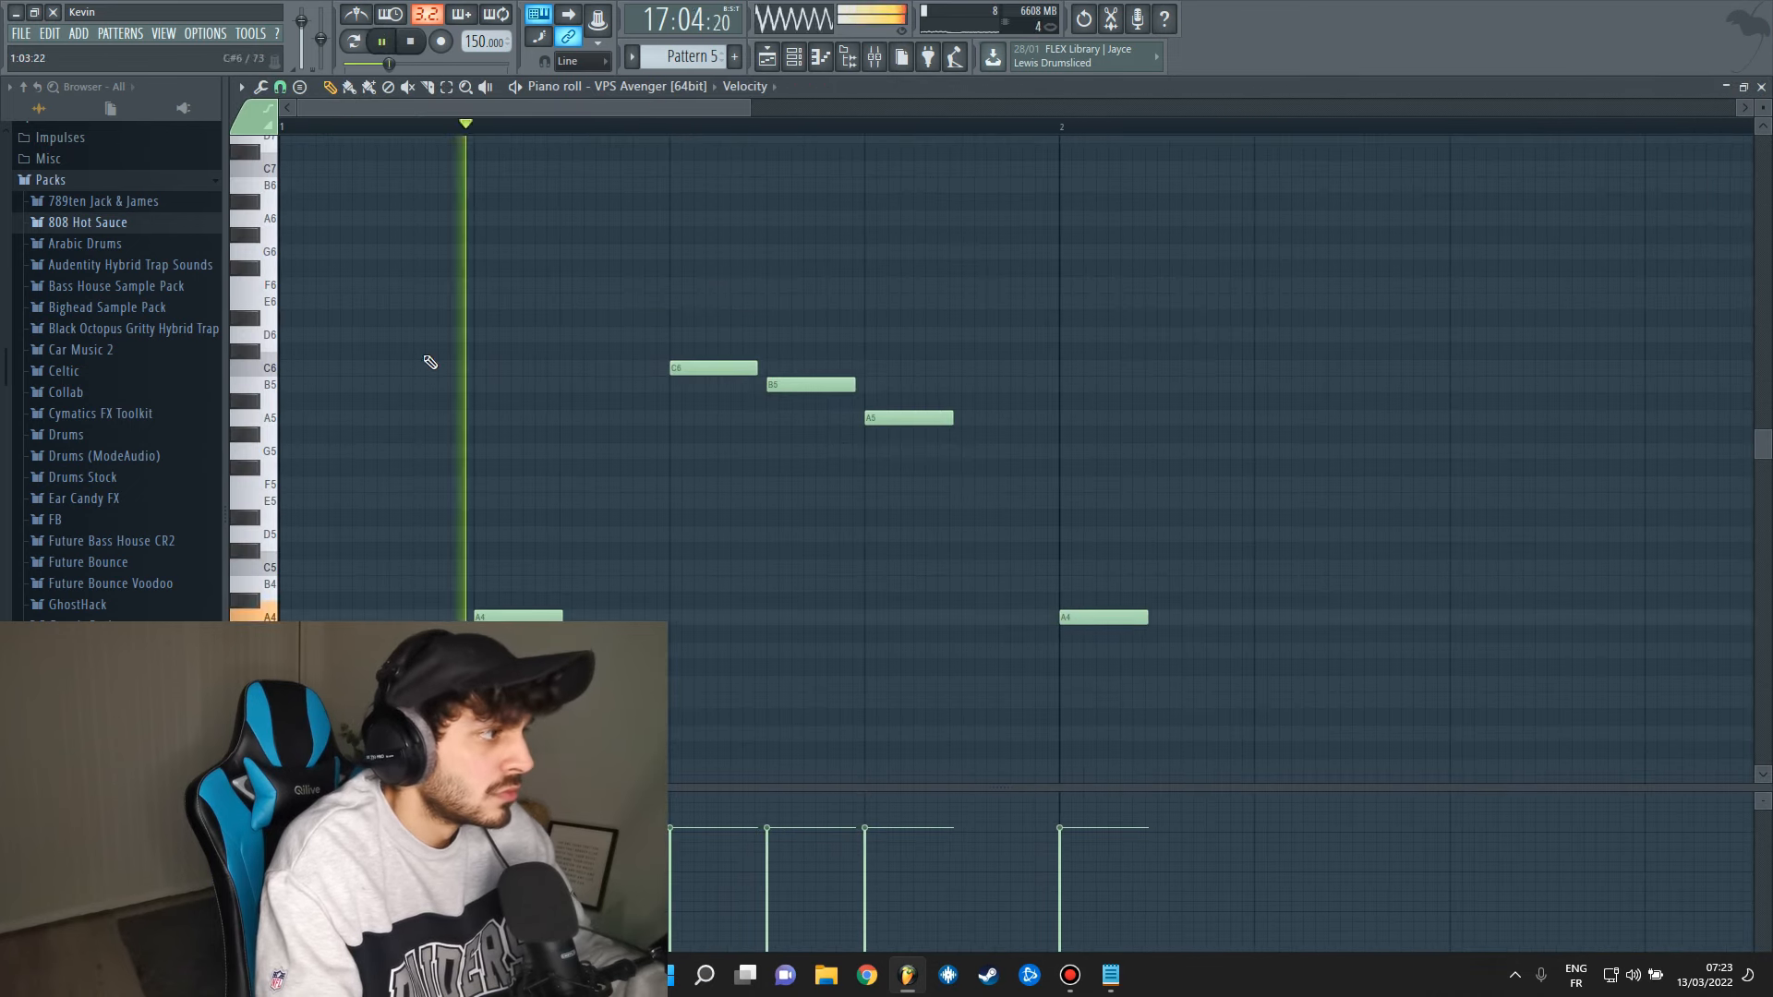
left_click(1072, 701)
key("space")
right_click(1097, 615)
scroll(1096, 554, "down", 1)
left_click(1053, 385)
key("space")
right_click(928, 701)
key("space")
Add a D#6 to the first bar's run and place E5, A4, C5 and B4 across bar 2 of the Avenger melody.
left_click(639, 318)
left_click_drag(905, 469, 903, 504)
left_click_drag(1055, 585, 1055, 618)
left_click(1236, 556)
key("space")
key("space")
left_click_drag(1236, 556, 1236, 567)
left_click(1376, 584)
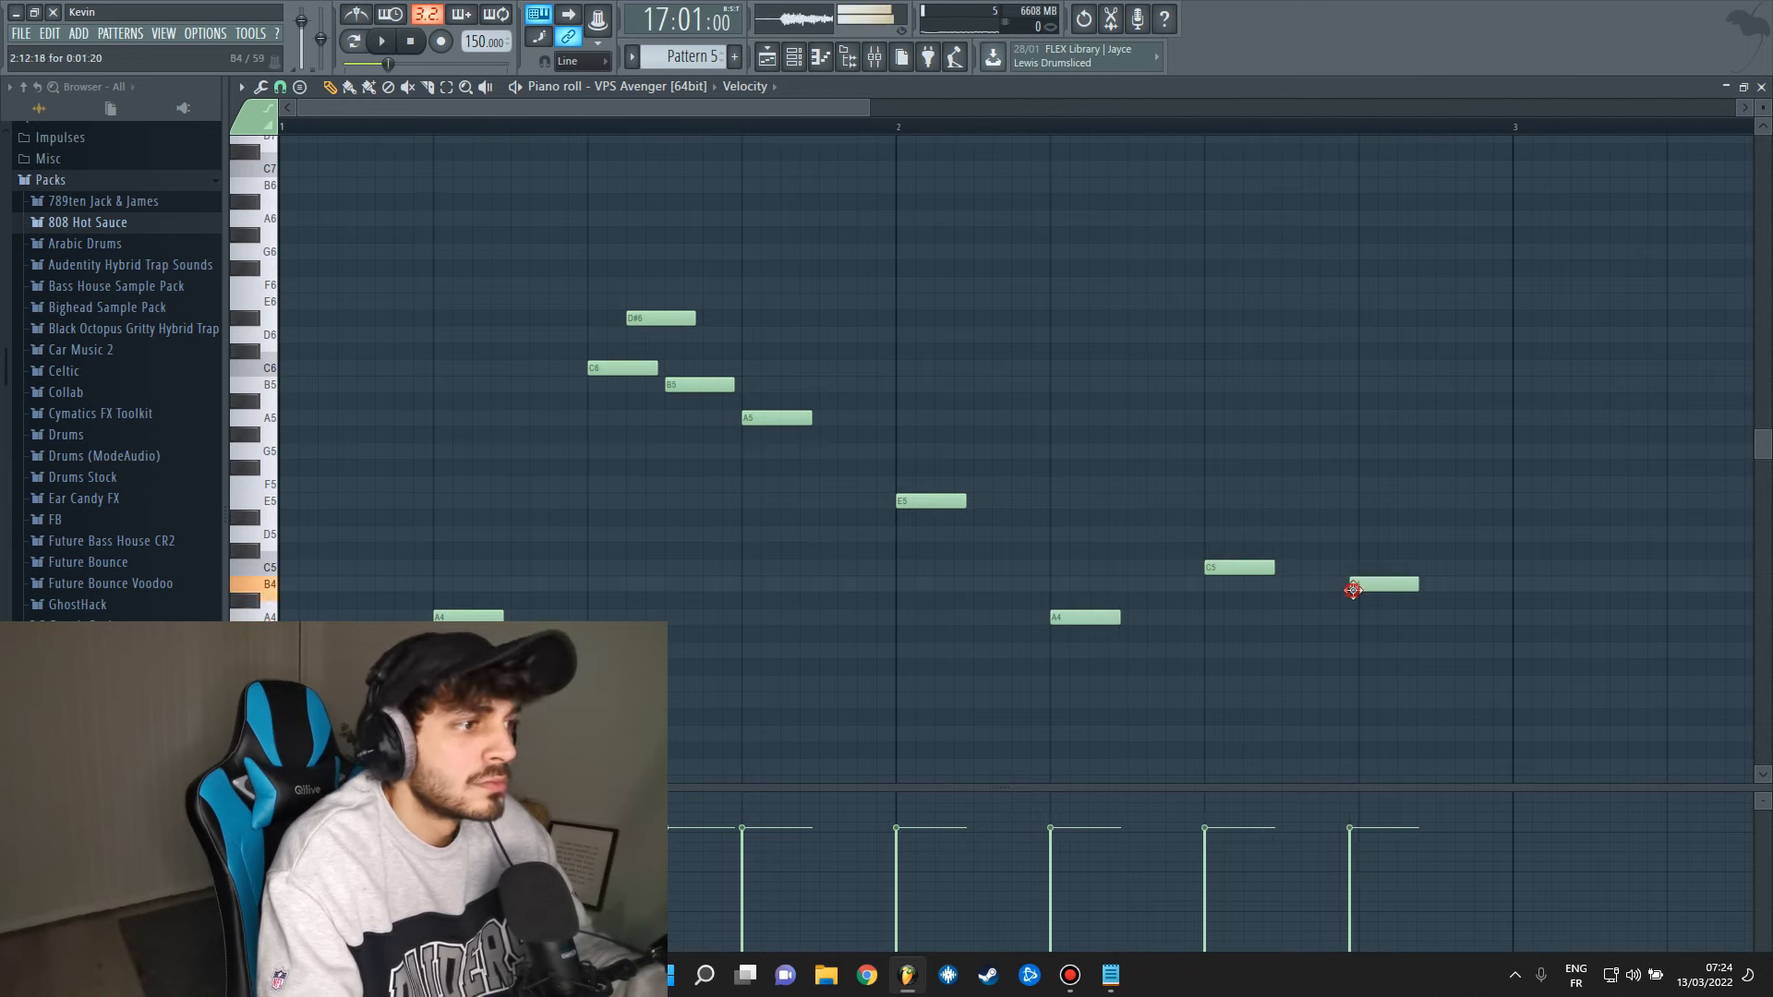
key("space")
Continue the Avenger melody with G5 at the end of bar 2, F5 and E5 in bar 3, and D5, C5 and B4 in bar 4.
scroll(1293, 517, "down", 2)
left_click(1063, 484)
left_click_drag(974, 534, 975, 452)
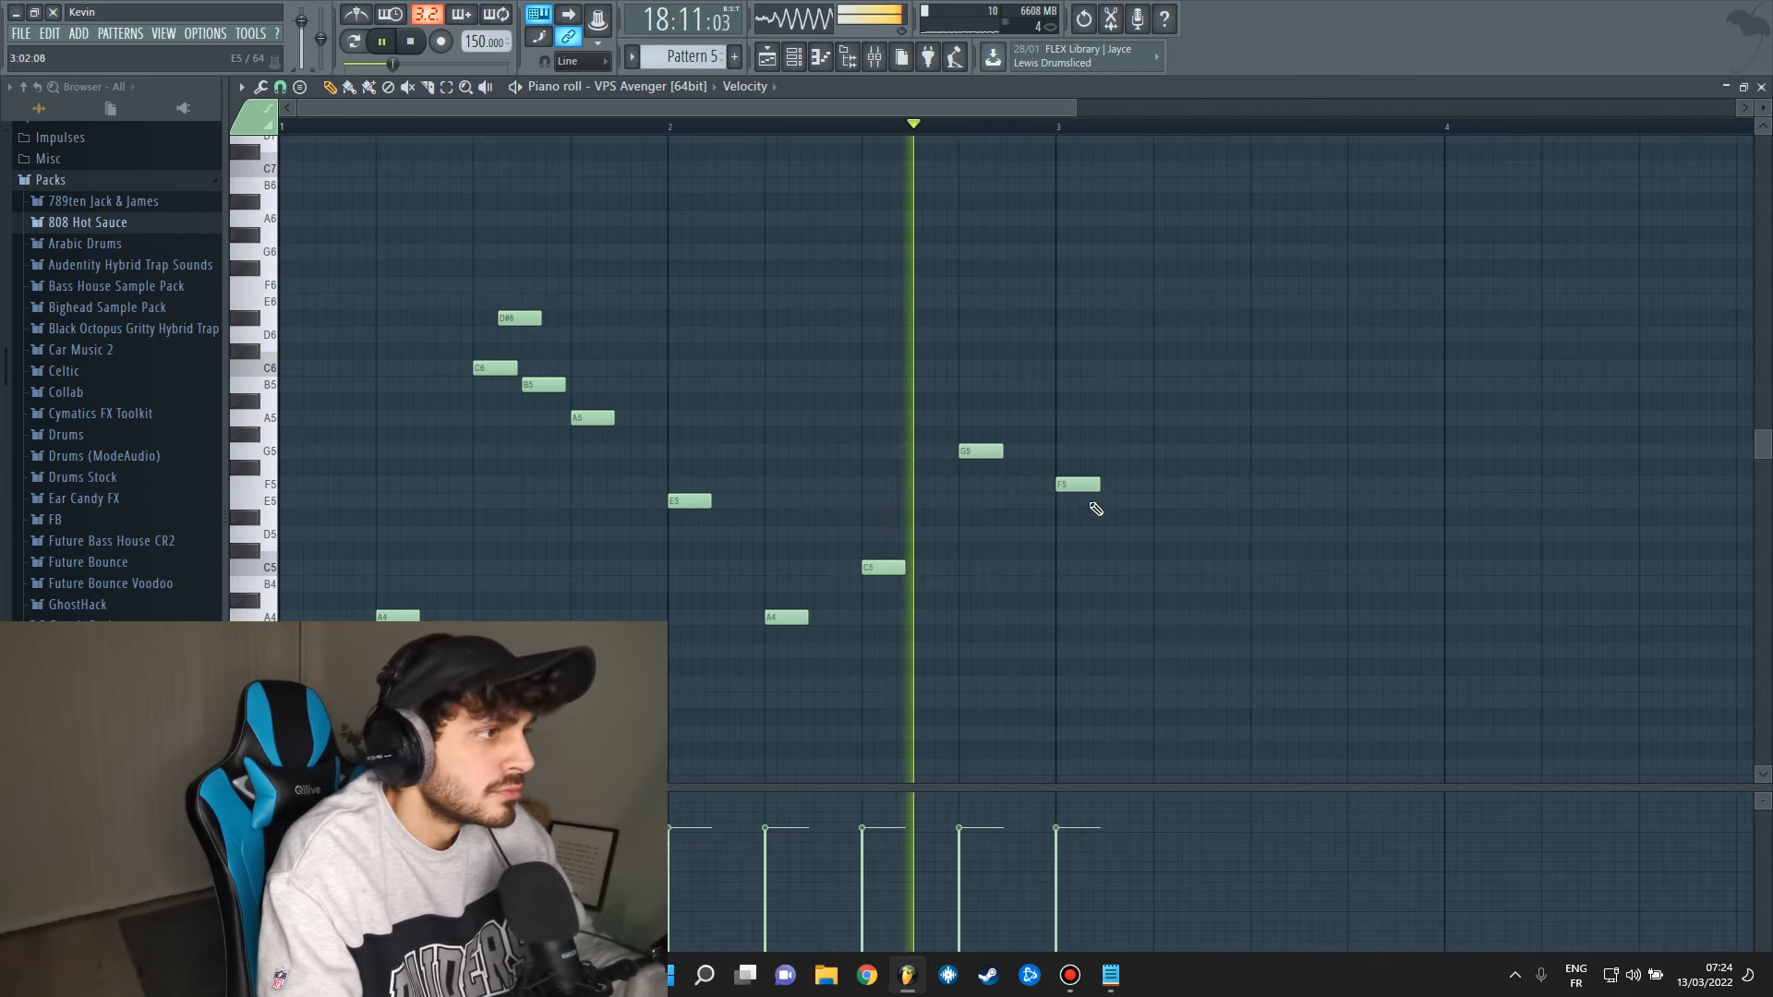
key("space")
left_click(1261, 501)
key("space")
left_click(1467, 535)
scroll(958, 139, "down", 2)
key("space")
left_click(1227, 569)
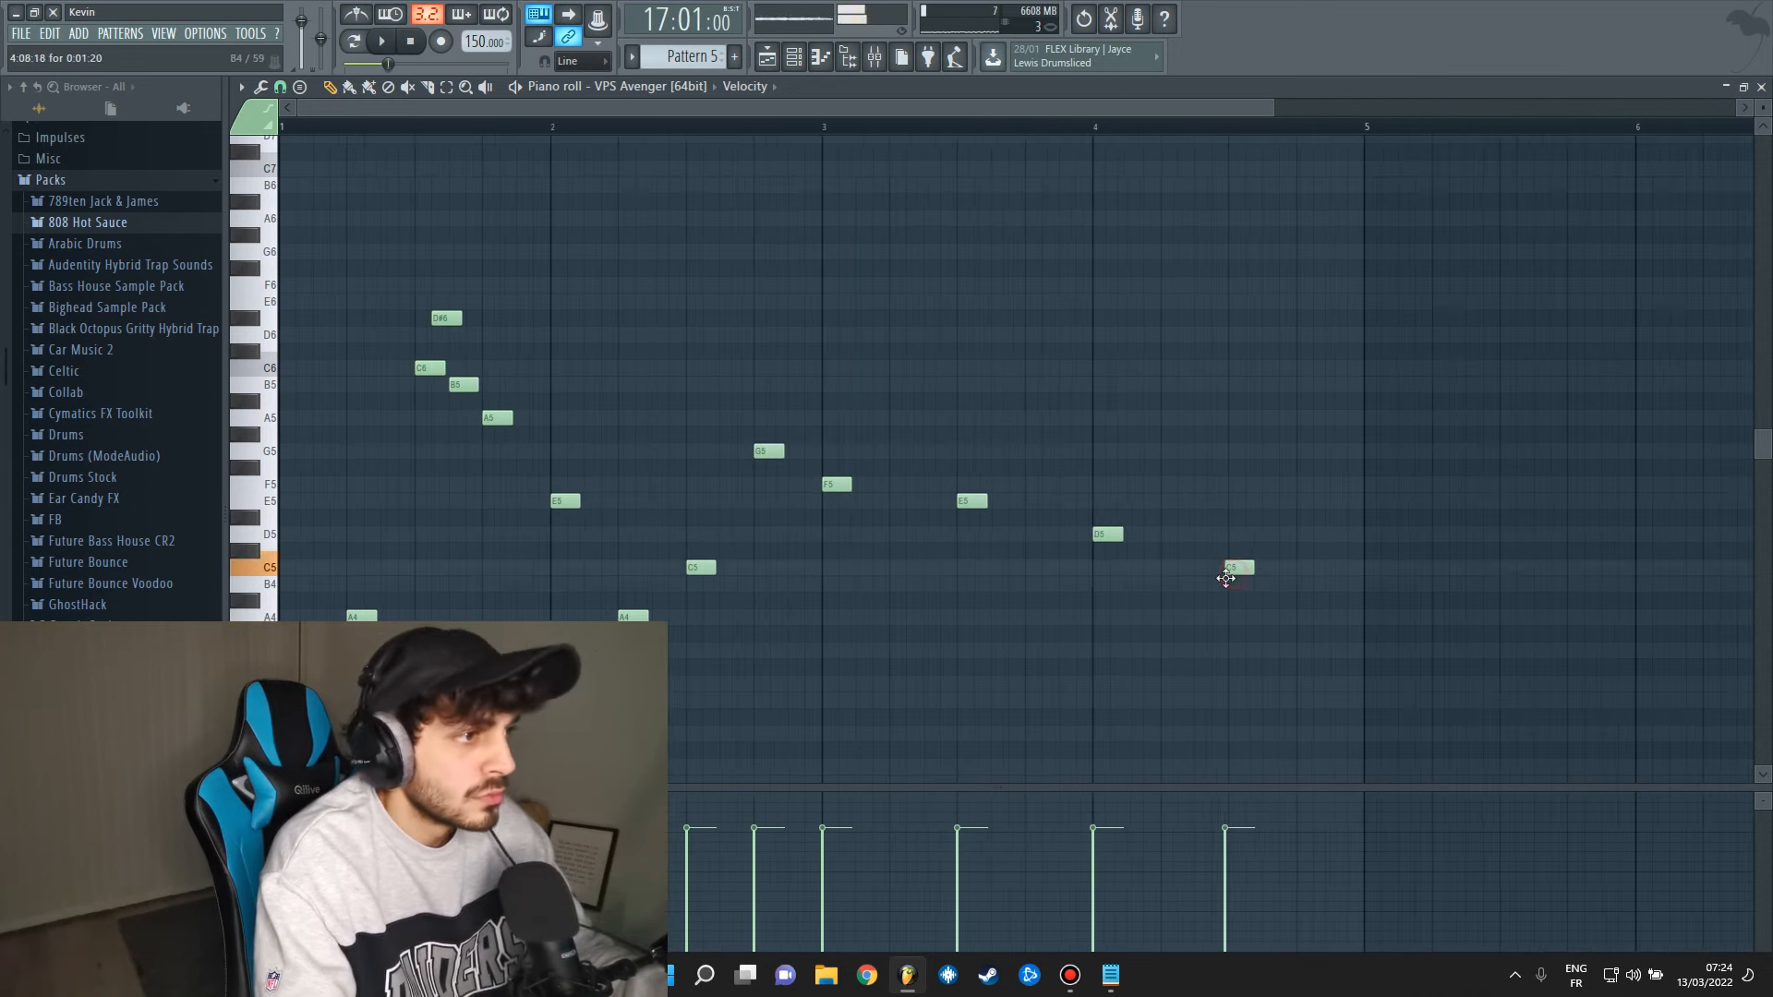
left_click(1304, 584)
key("space")
Select all drop clips across bars 17 to 20 in the playlist and duplicate them to bars 21 to 24.
key("Escape")
left_click_drag(1289, 138, 722, 646)
left_click_drag(755, 107, 831, 108)
key("ctrl+b")
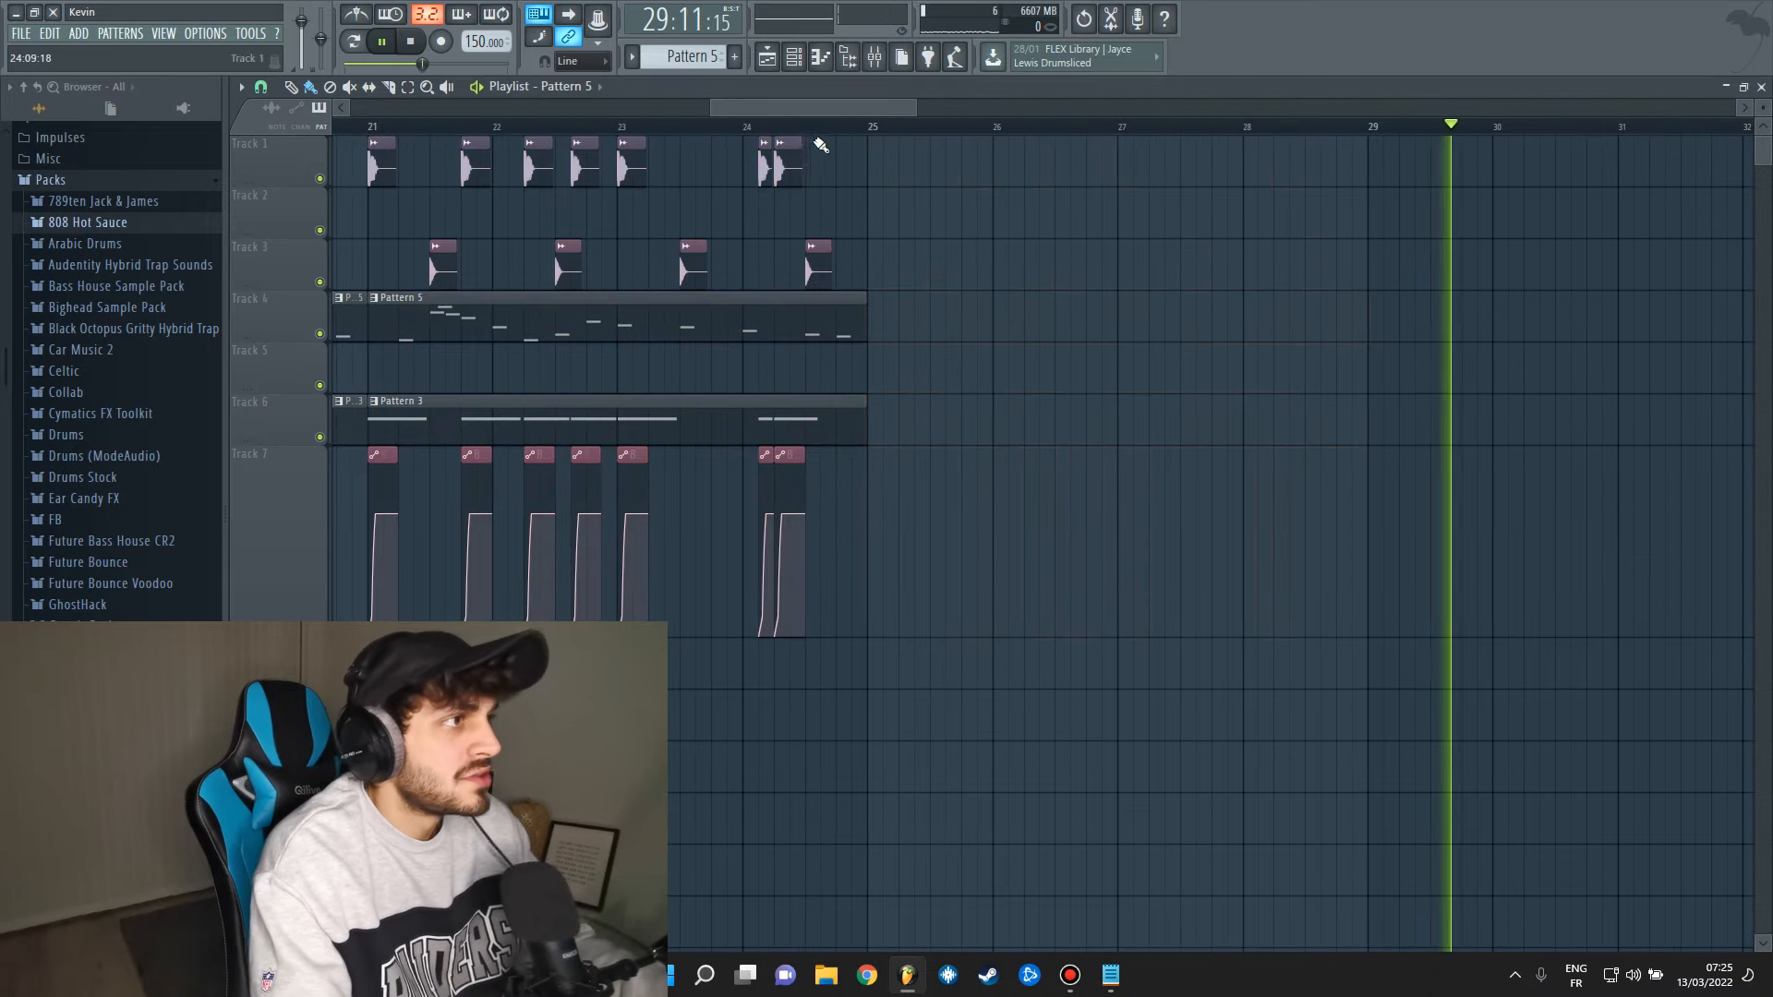
scroll(823, 145, "down", 5)
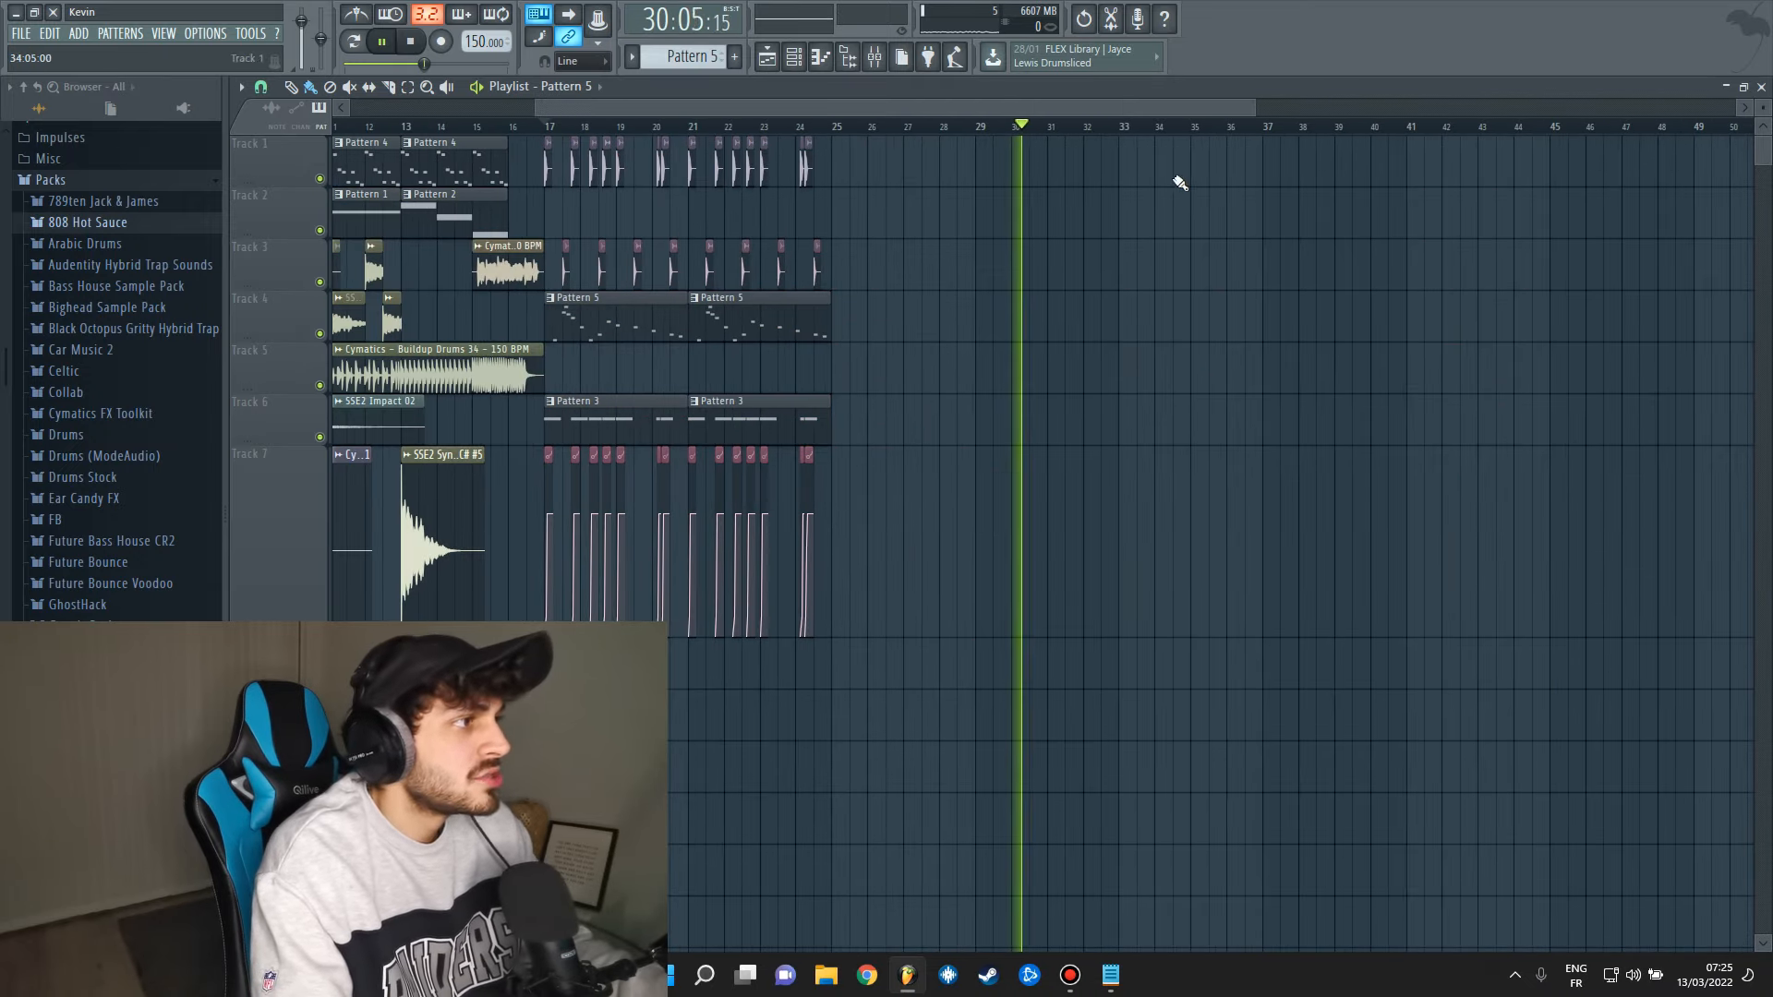
left_click_drag(1097, 108, 984, 108)
scroll(896, 118, "up", 6)
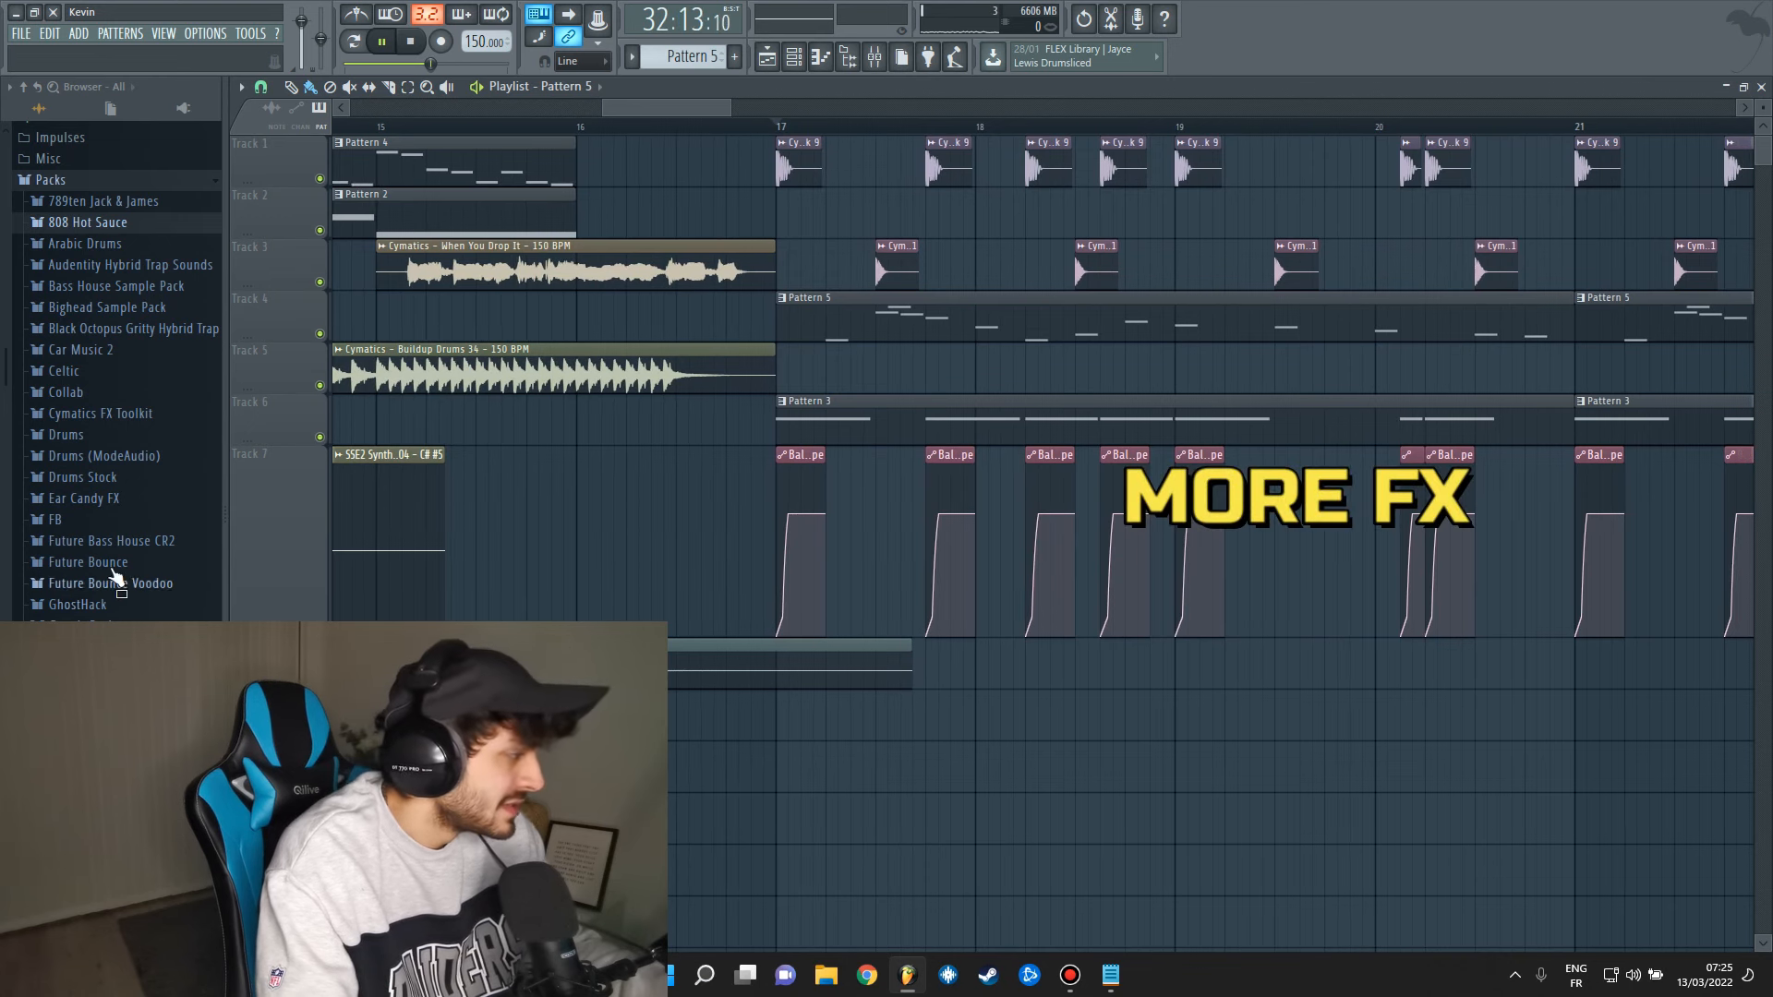
Place the KSHMR_Stab_02_C sample on Track 9 at bar 17 and lower its channel volume to 38%.
scroll(105, 496, "down", 5)
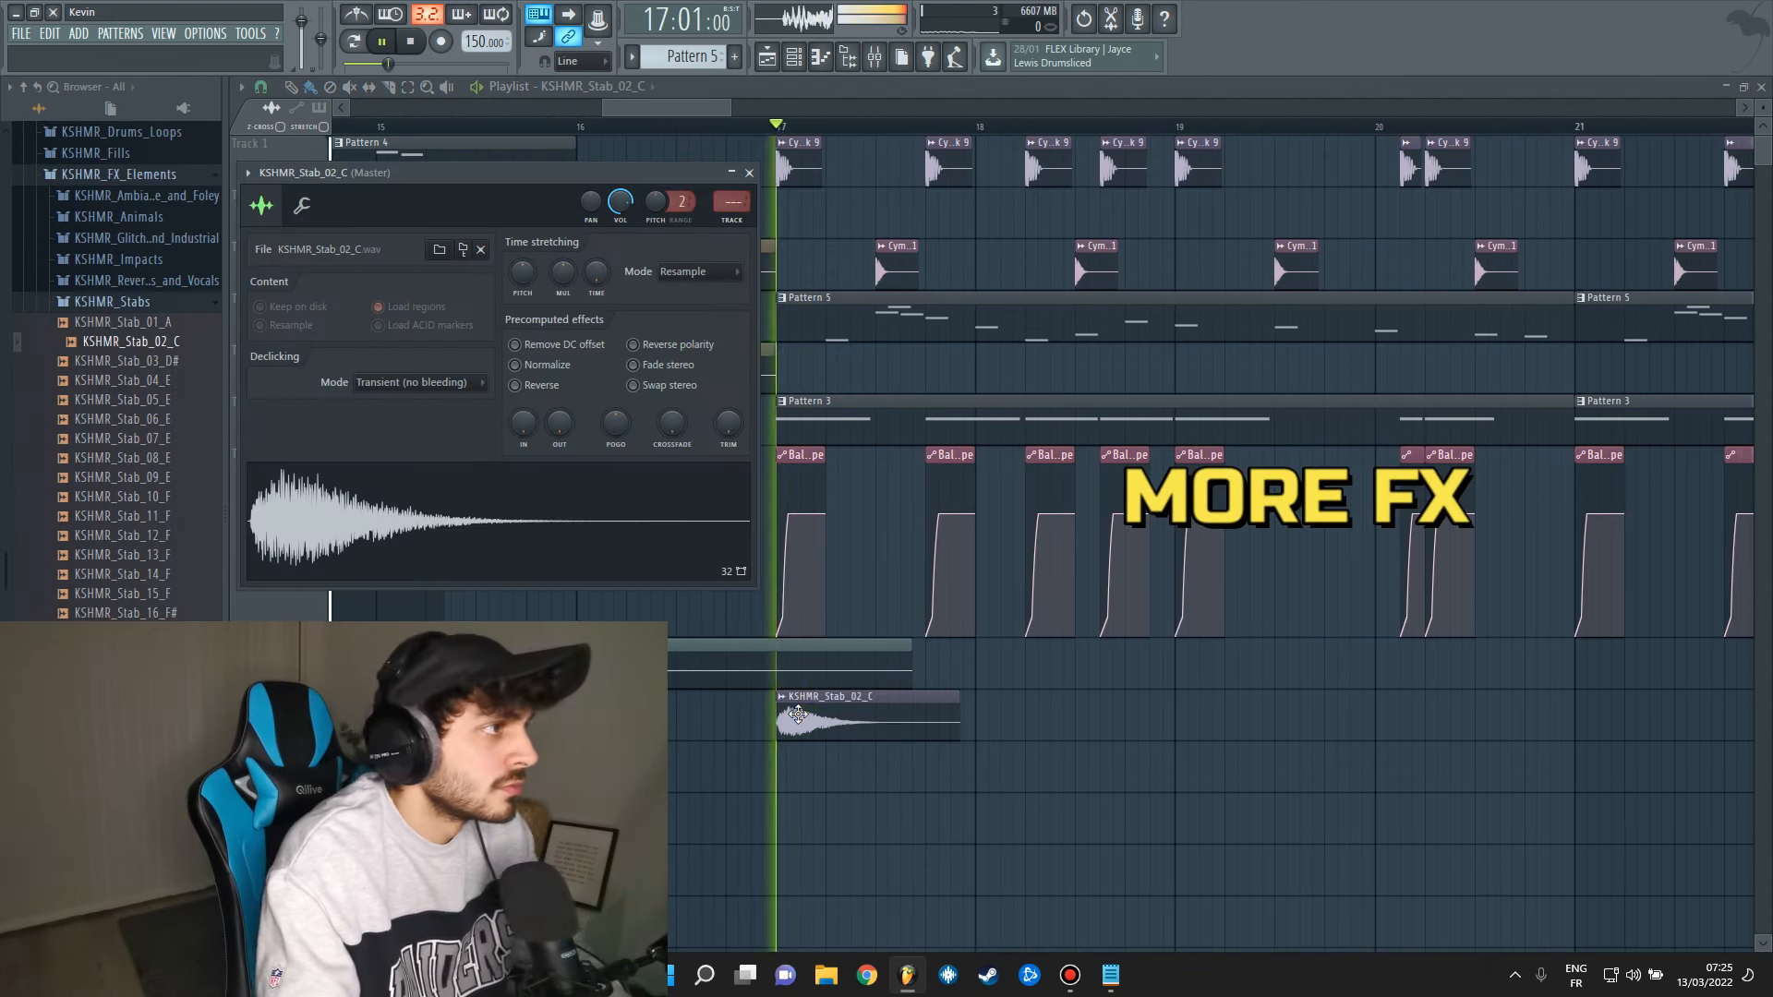
key("space")
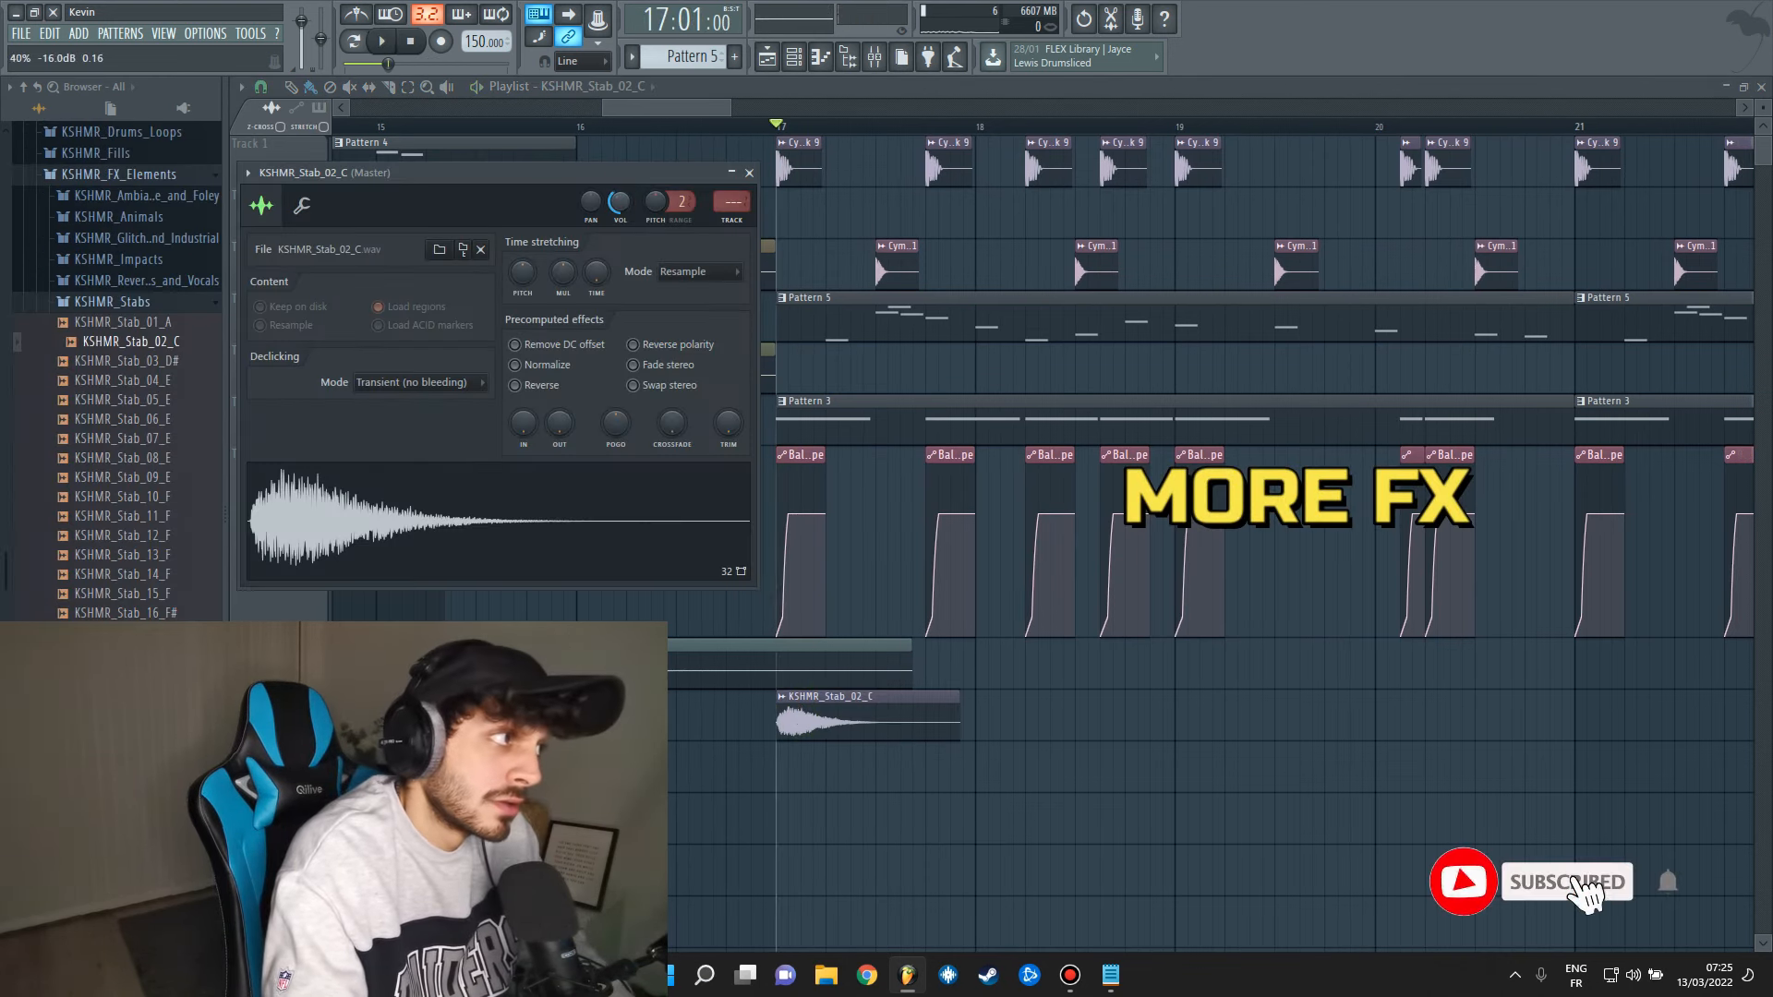
key("space")
key("space")
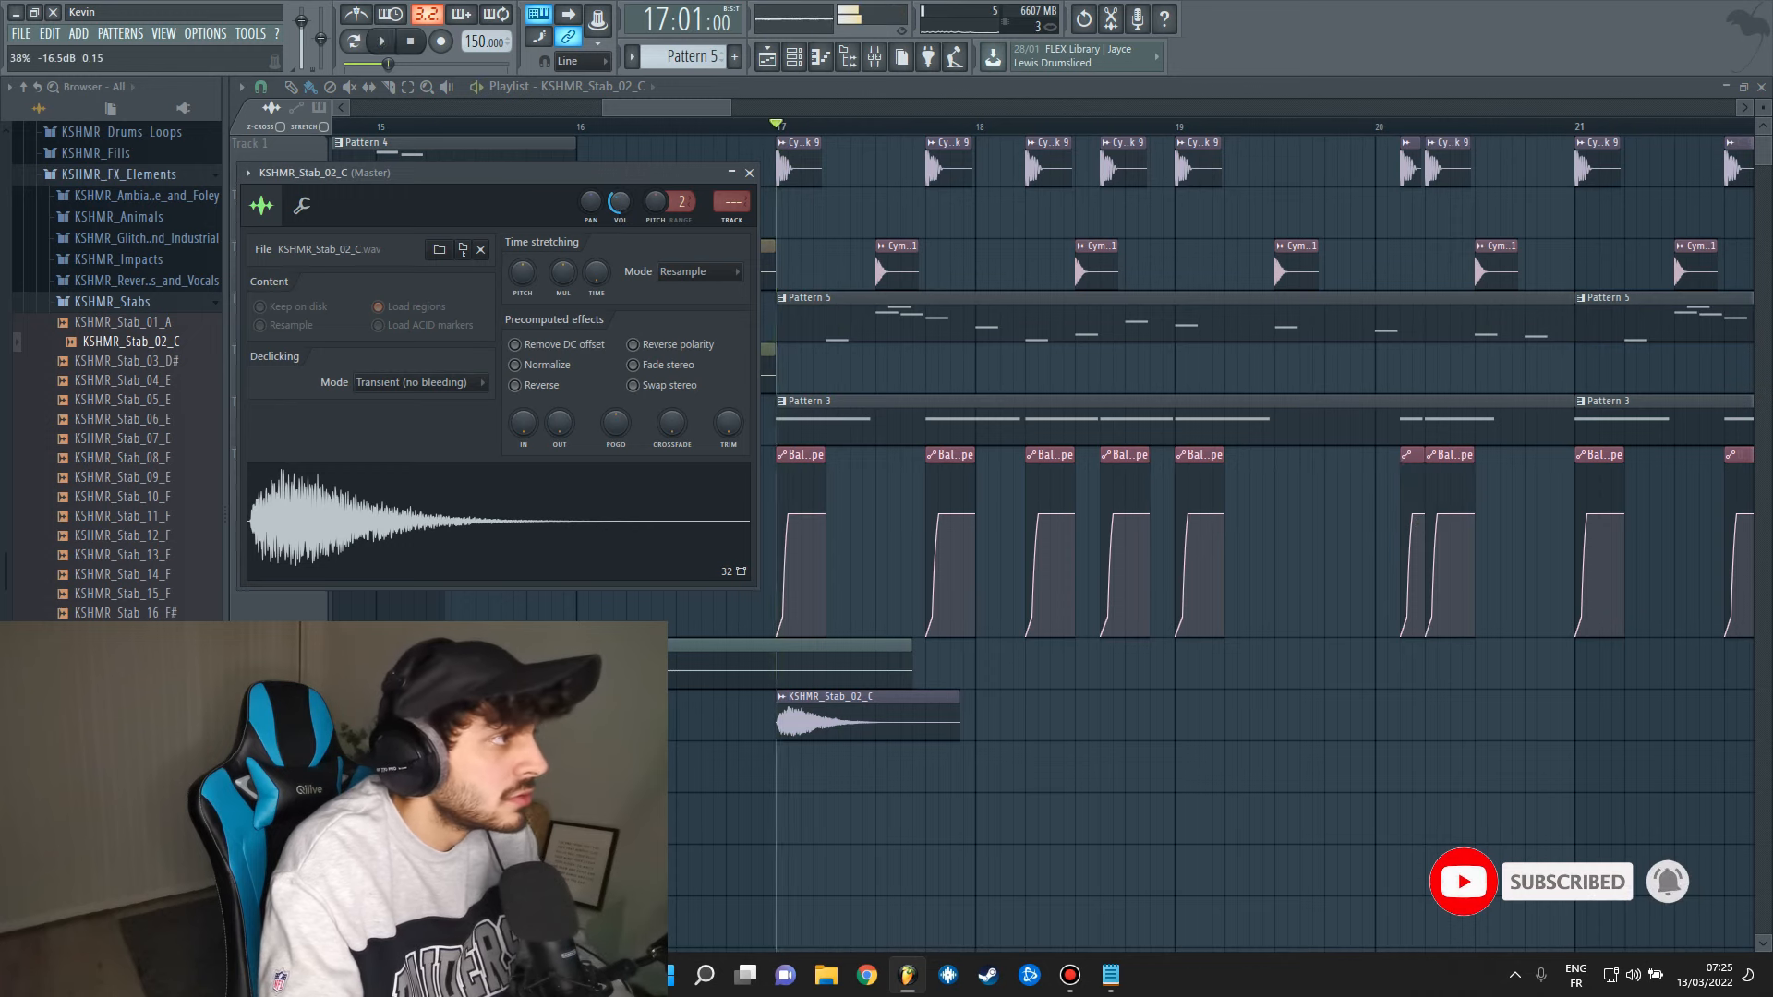
key("space")
key("space")
key("space")
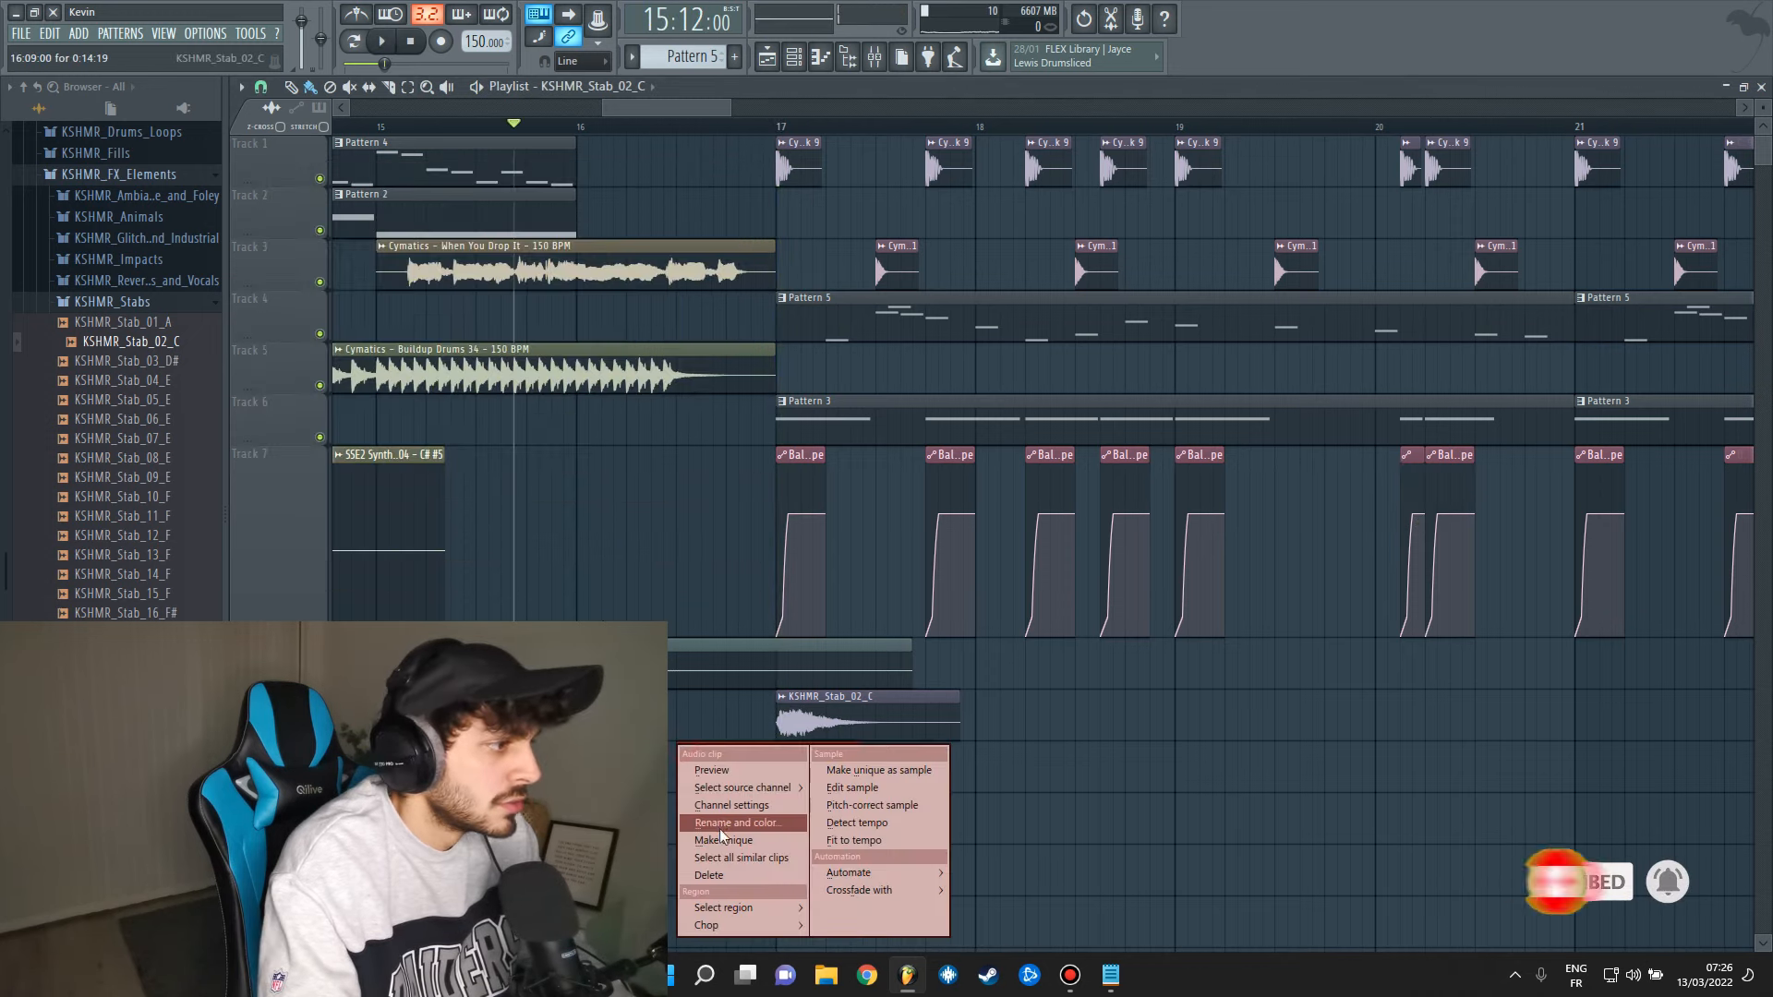
Make the stab copy on Track 10 unique, reverse it and align it to end at bar 17.
left_click(739, 839)
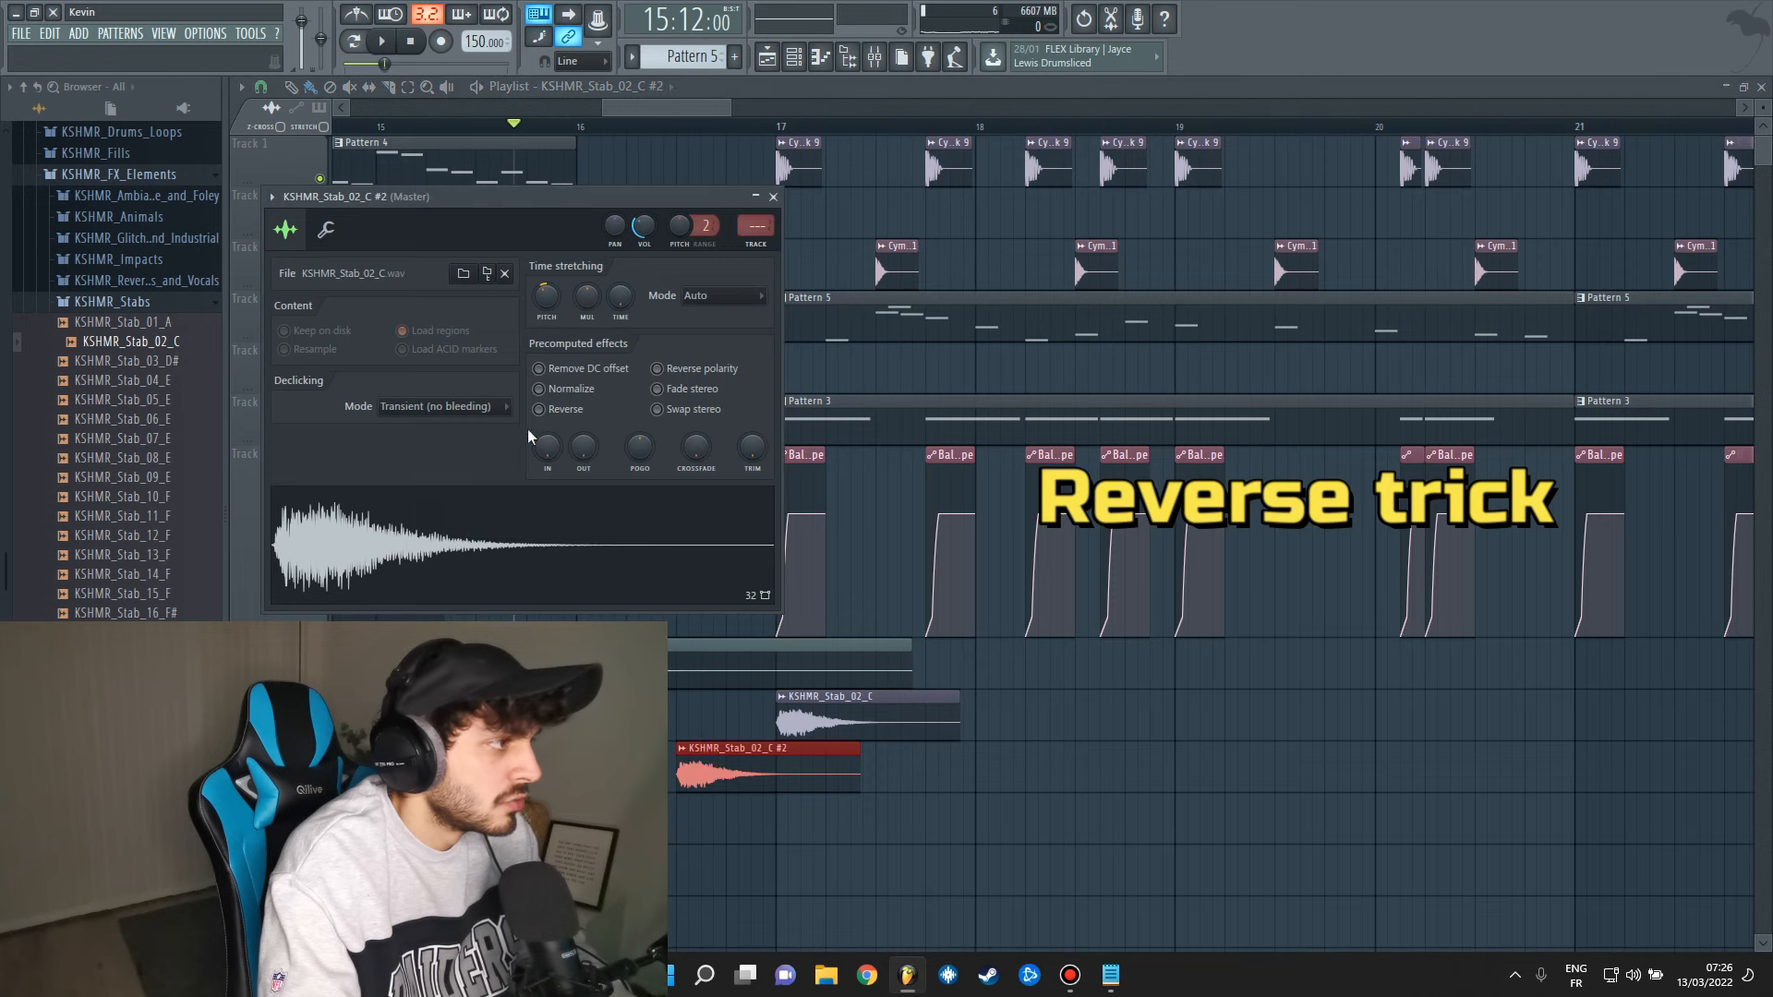
left_click(540, 409)
left_click_drag(813, 784, 799, 783)
key("space")
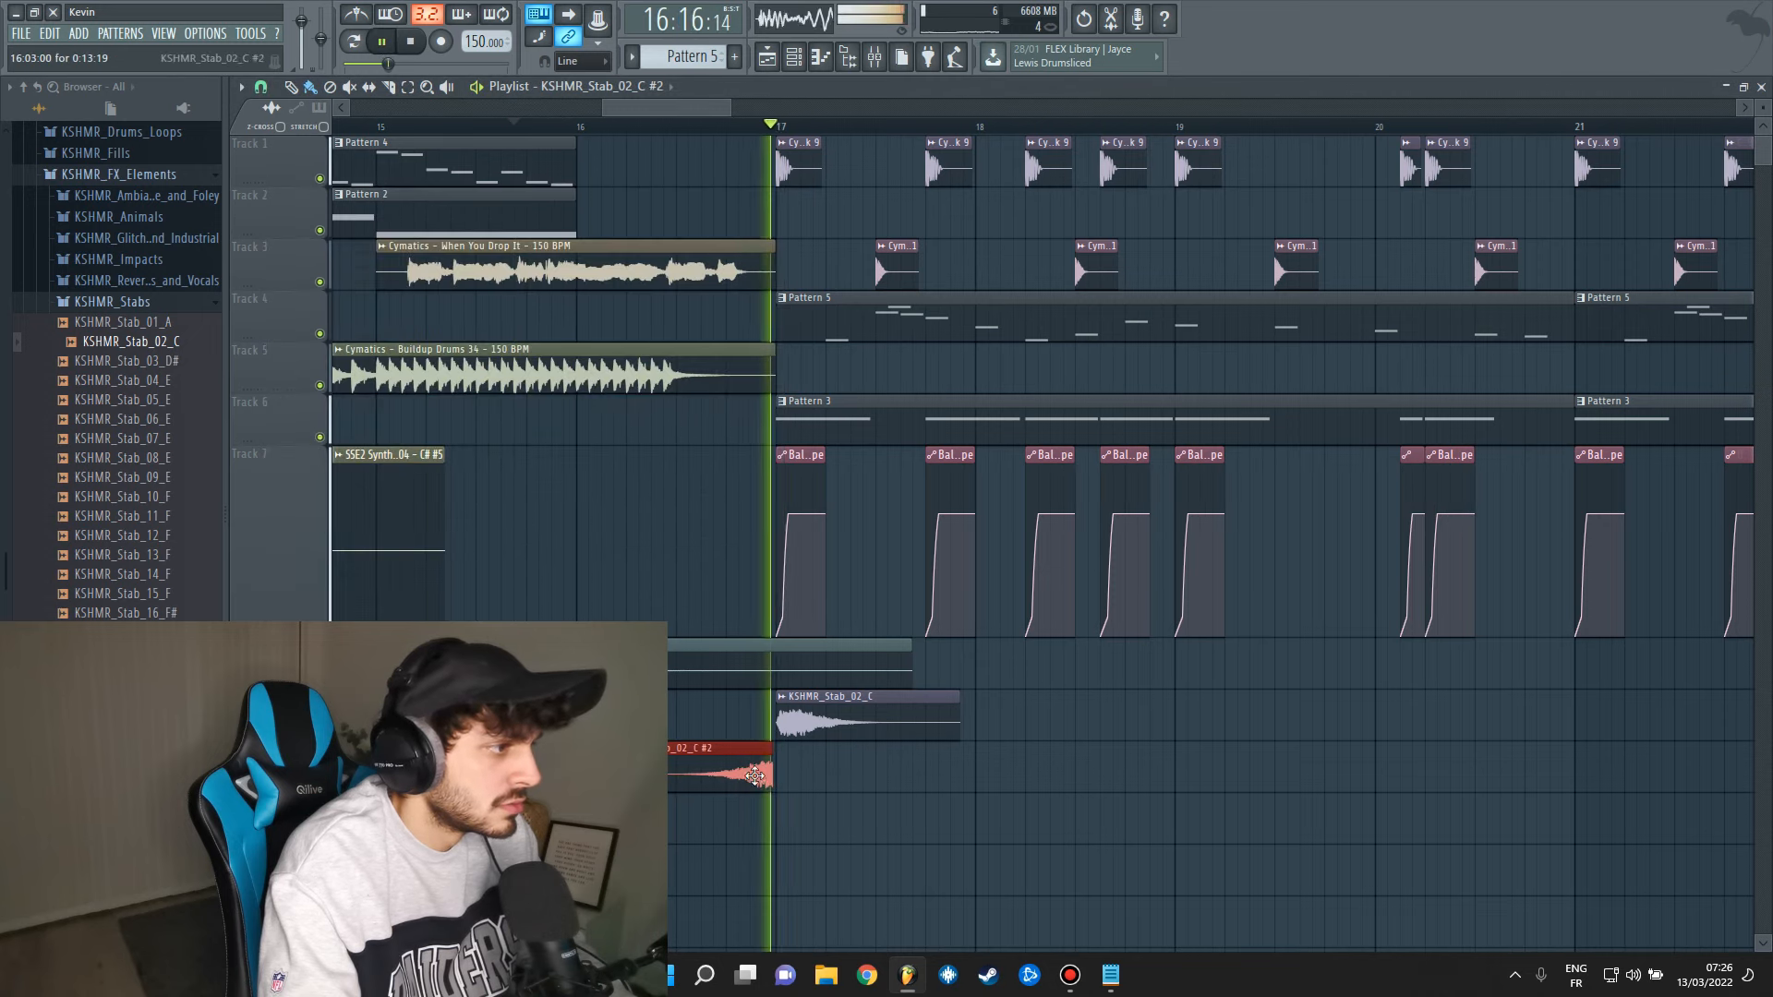
key("space")
Place copies of the VPS Avenger volume envelope on Track 11 beneath the next two Serum sidechain envelopes.
scroll(771, 143, "up", 3)
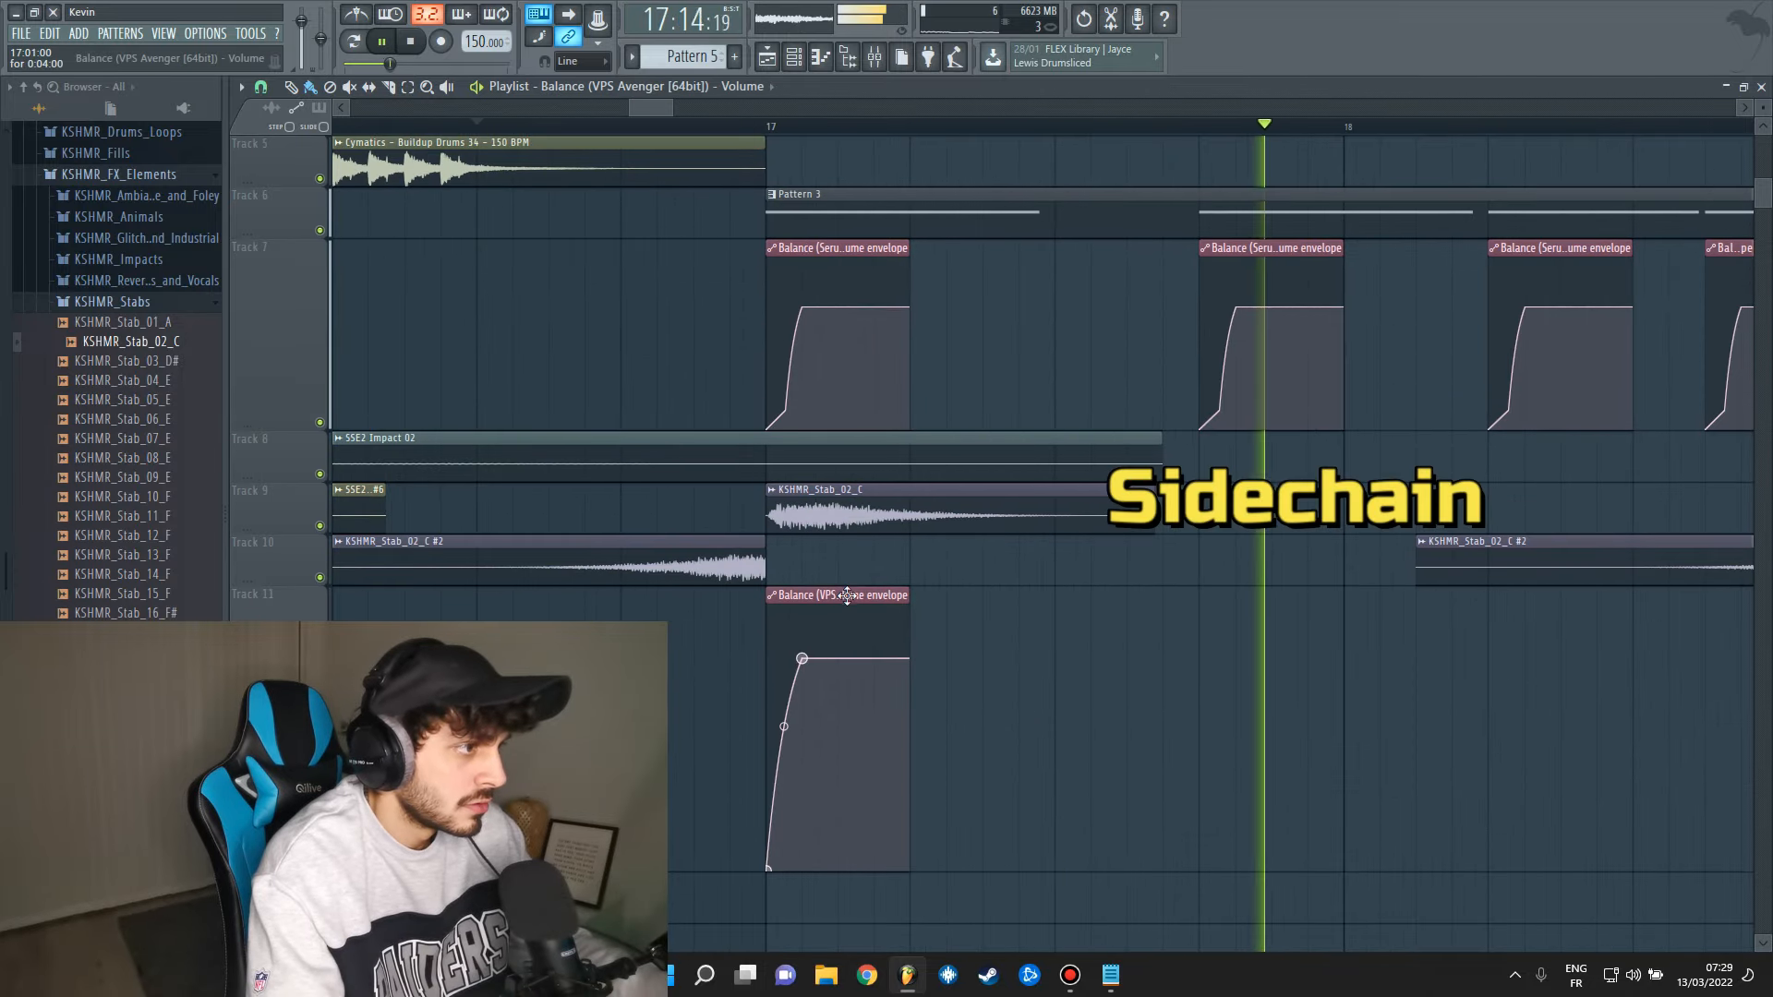
left_click(1201, 636)
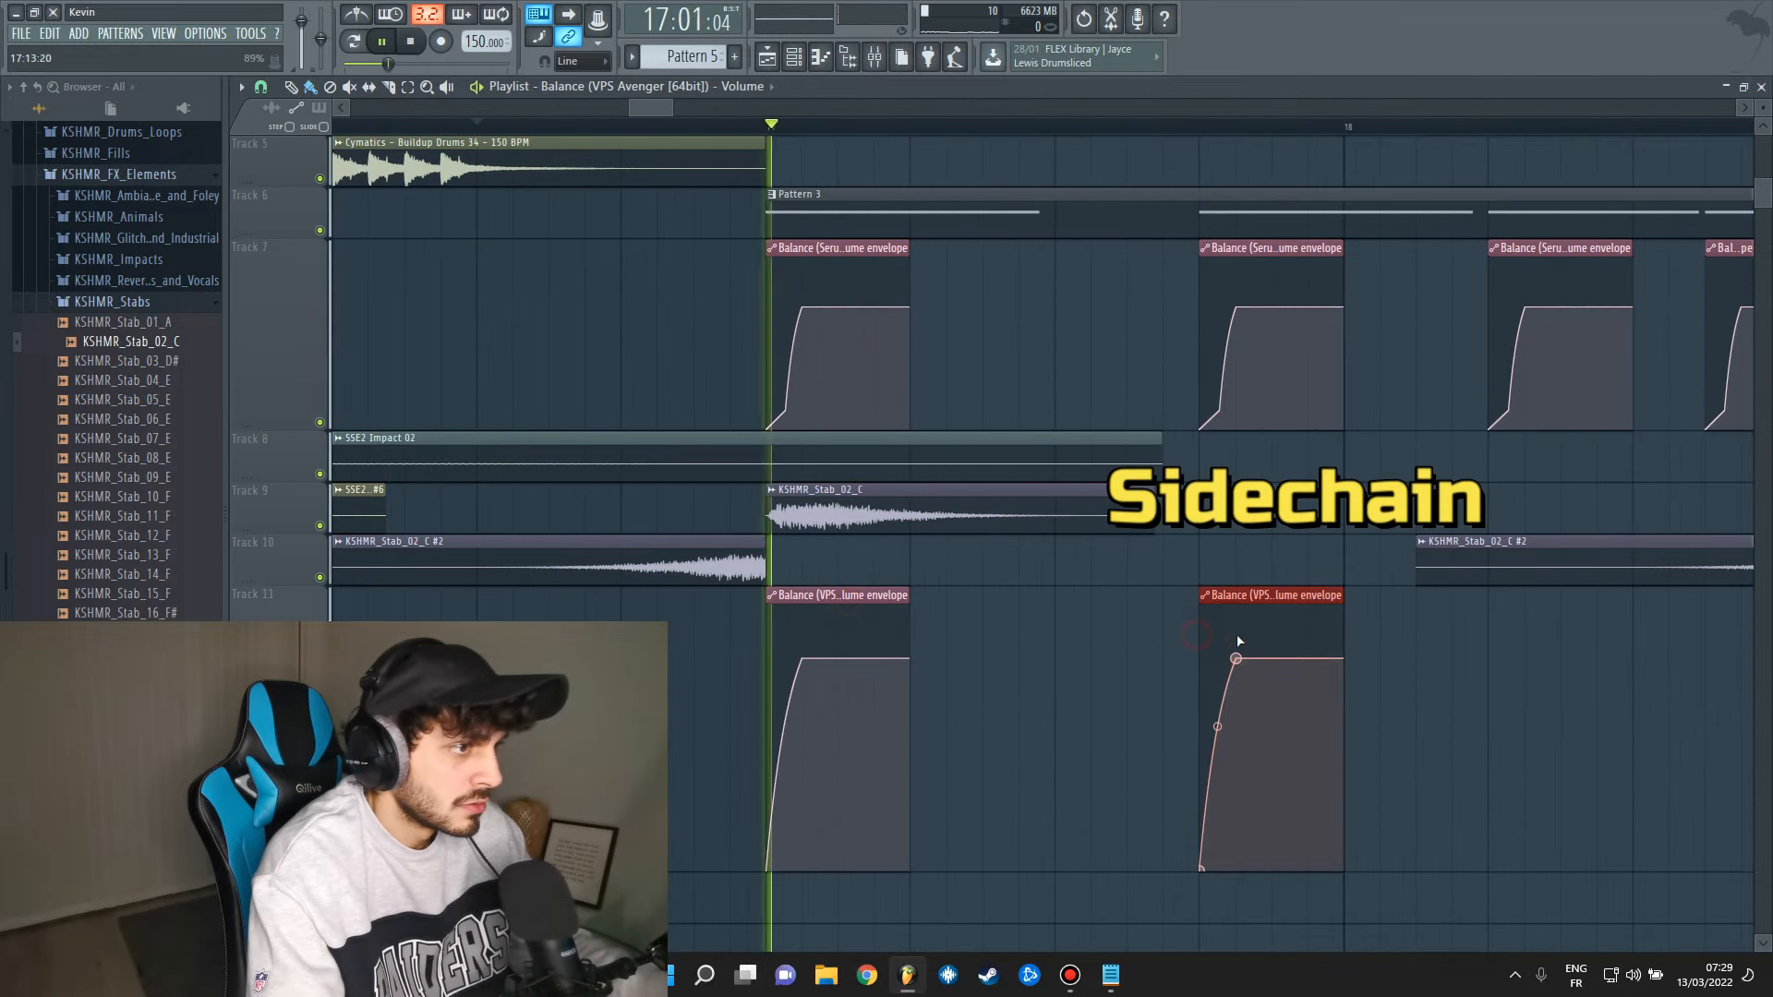
left_click(1496, 651)
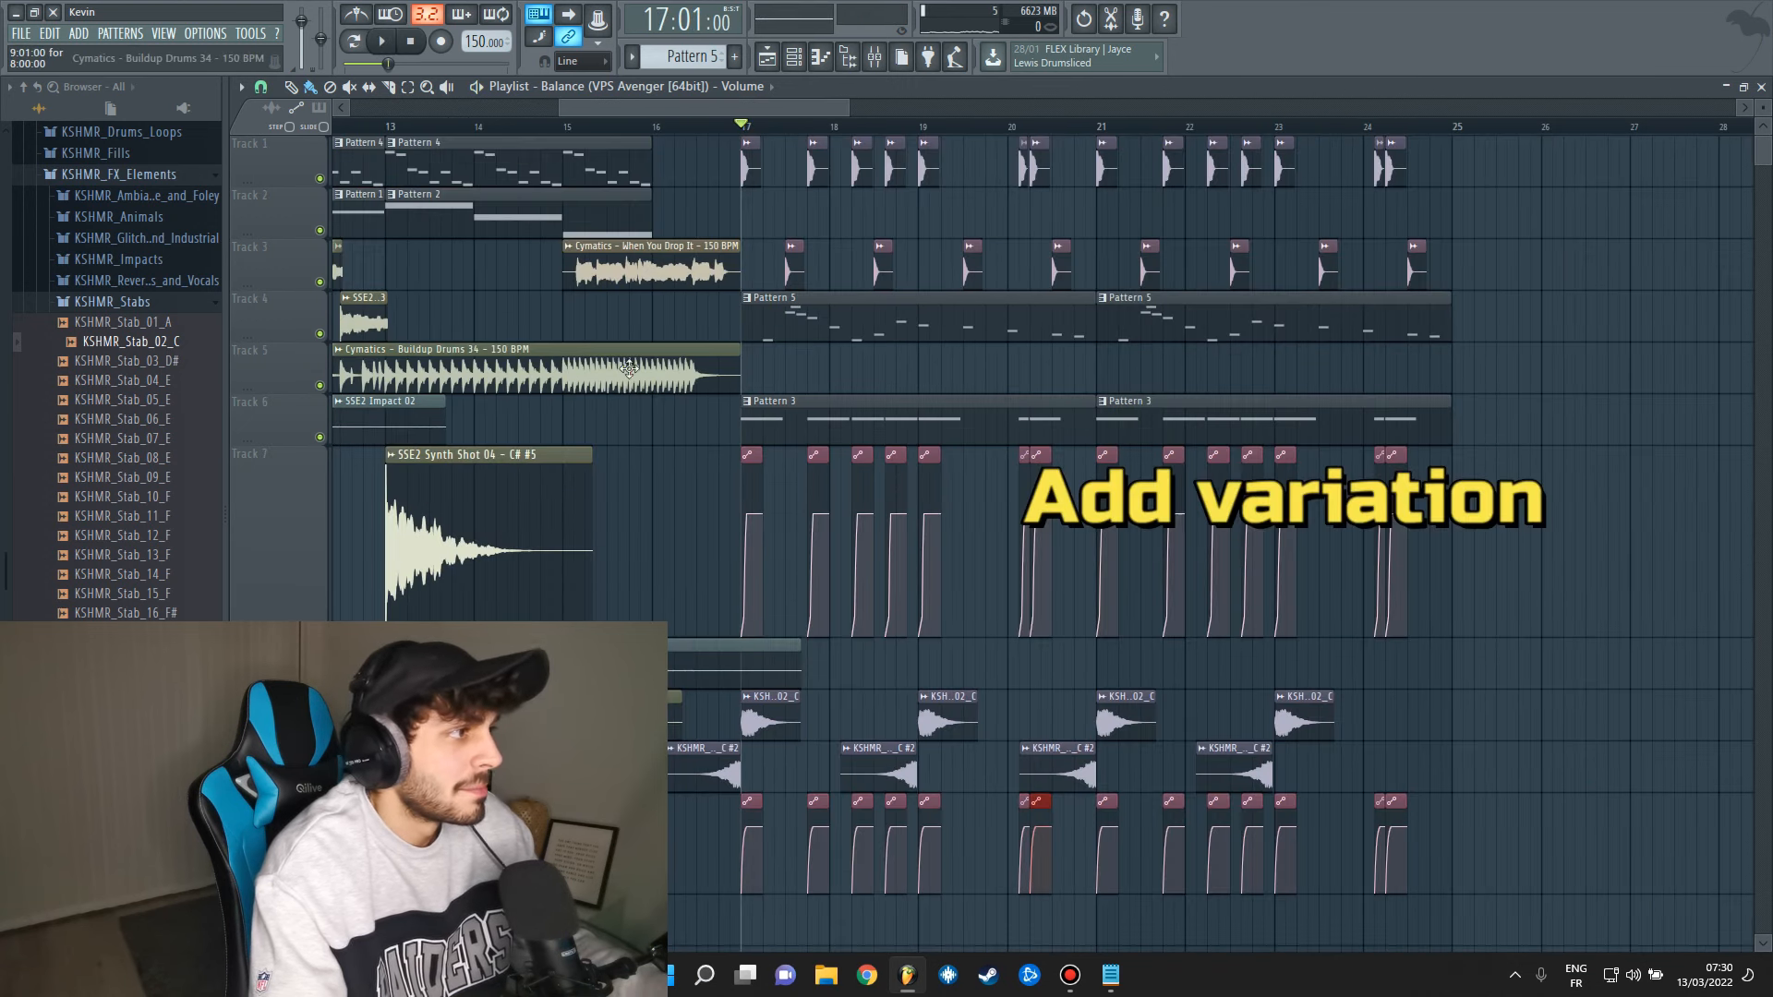
Vary the Serum #2 bass in Pattern 3 by adding a short C6 in bar 1 and raising the third A4 to A5.
double_click(760, 416)
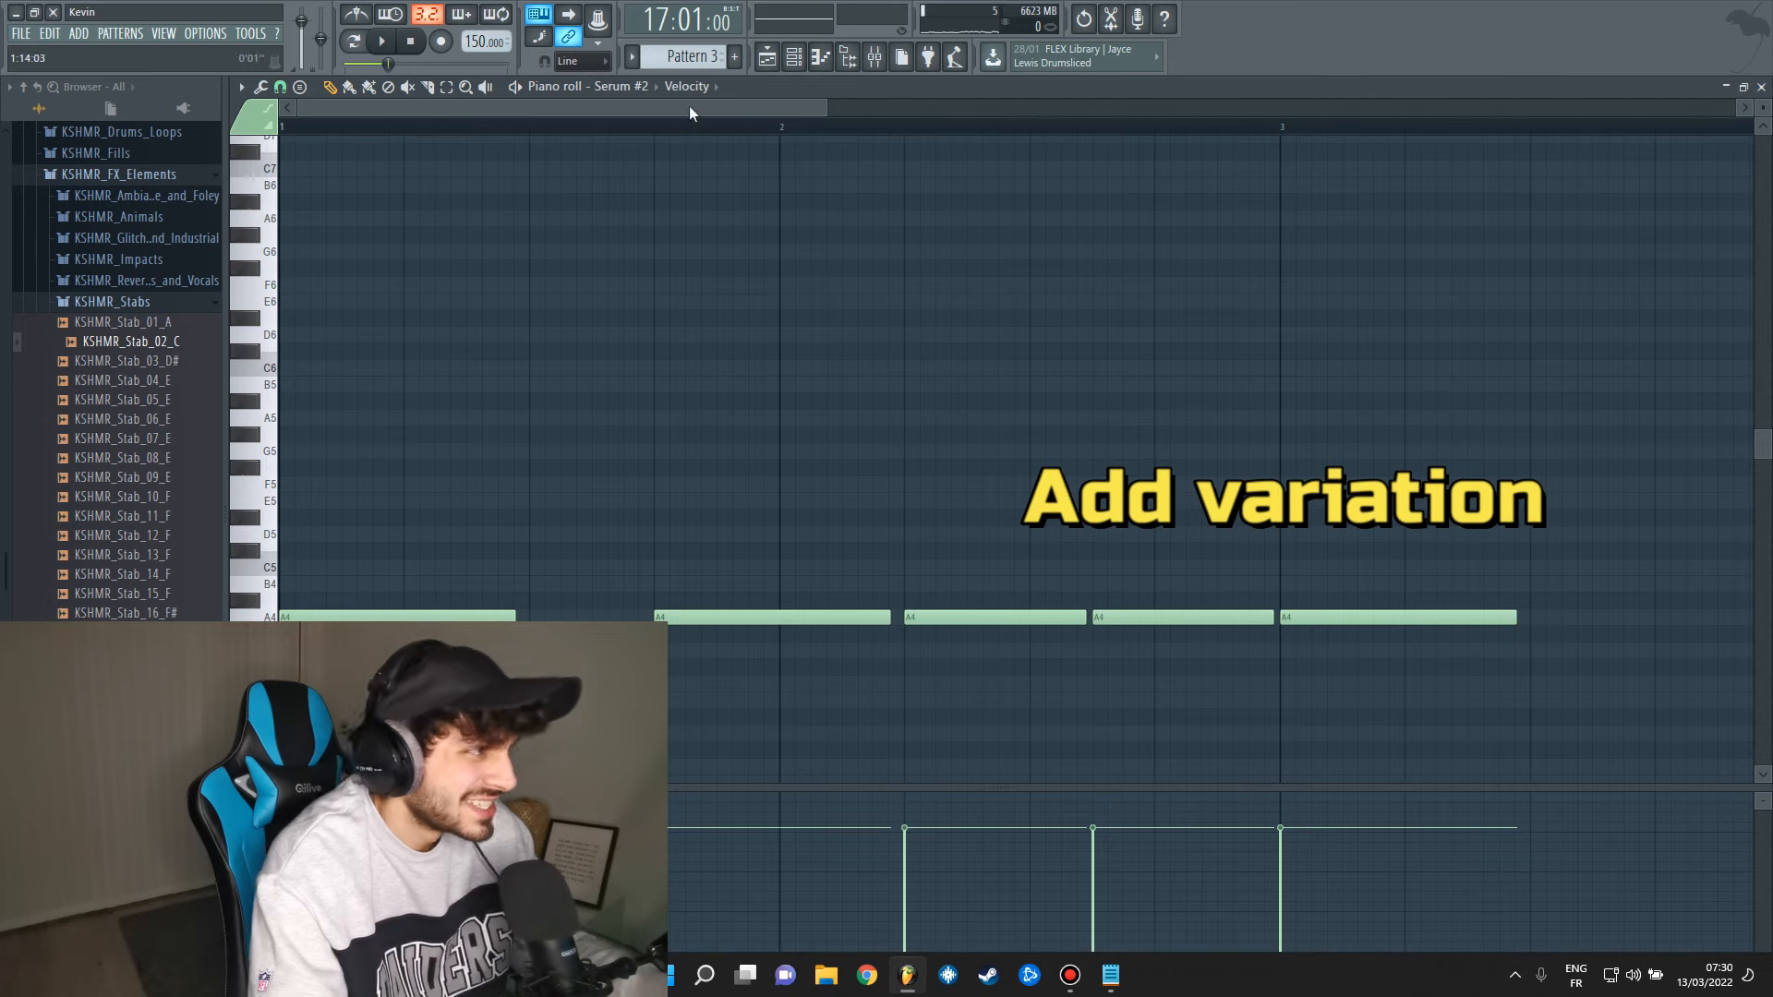
key("space")
key("space")
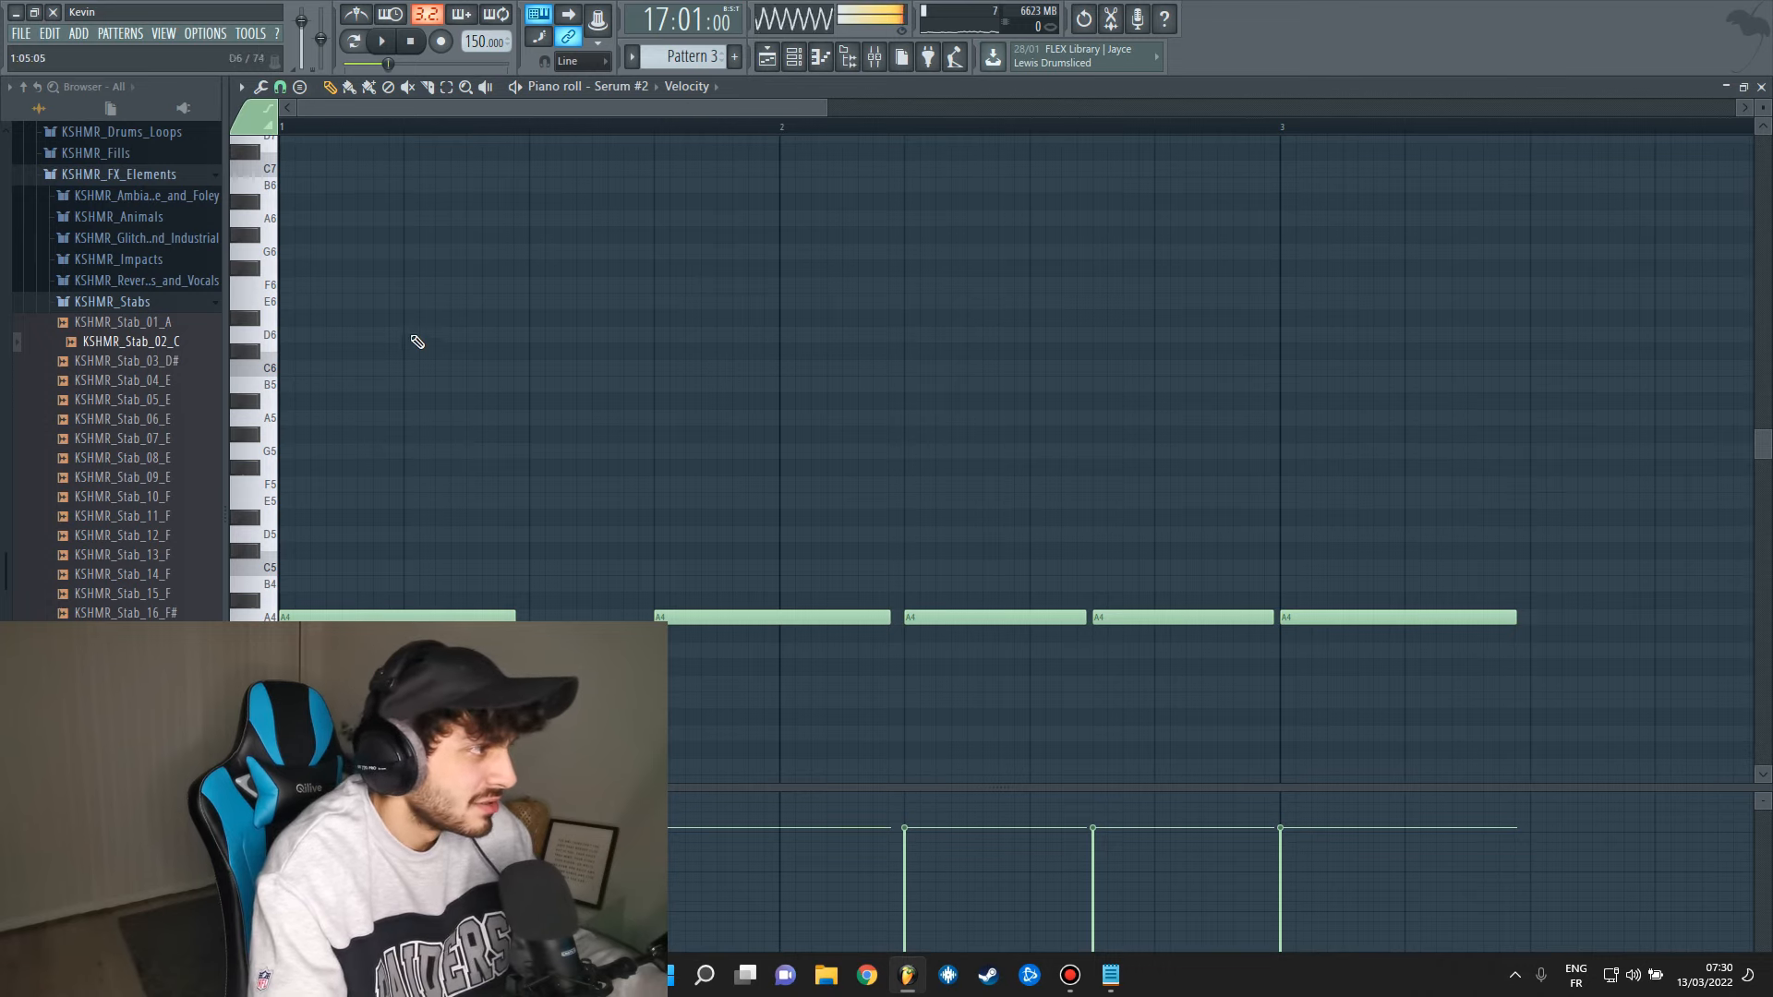
key("space")
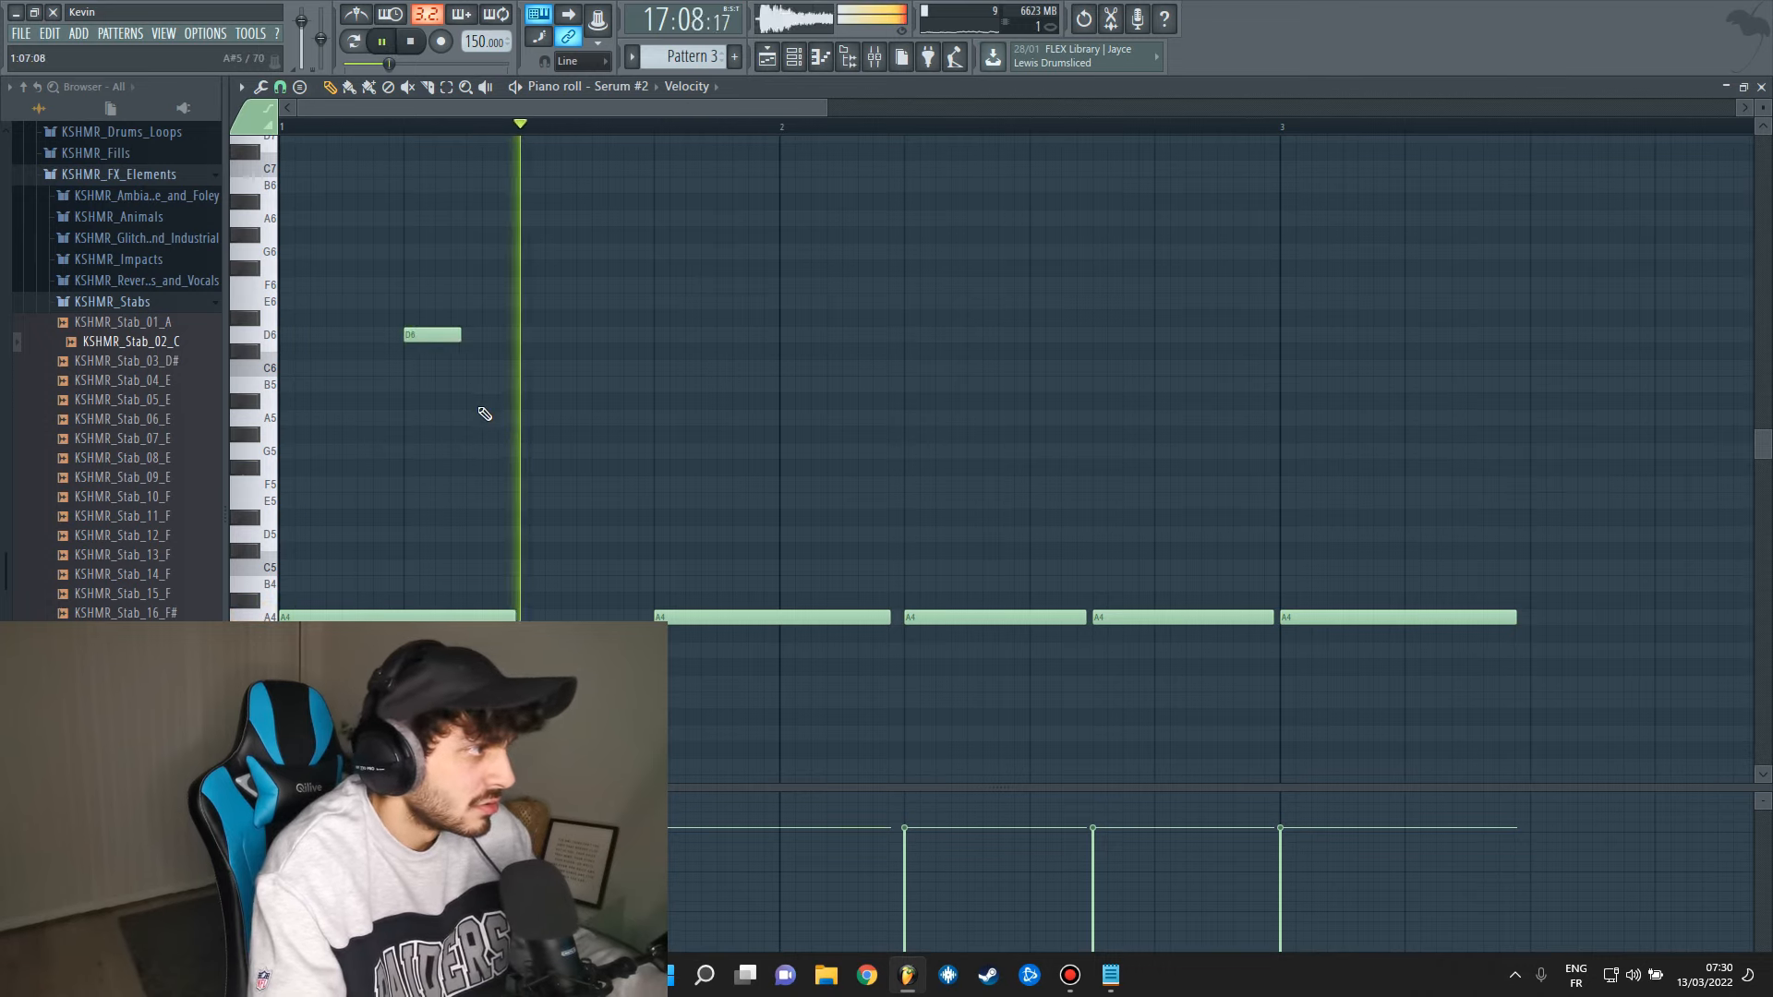
left_click_drag(435, 329, 463, 355)
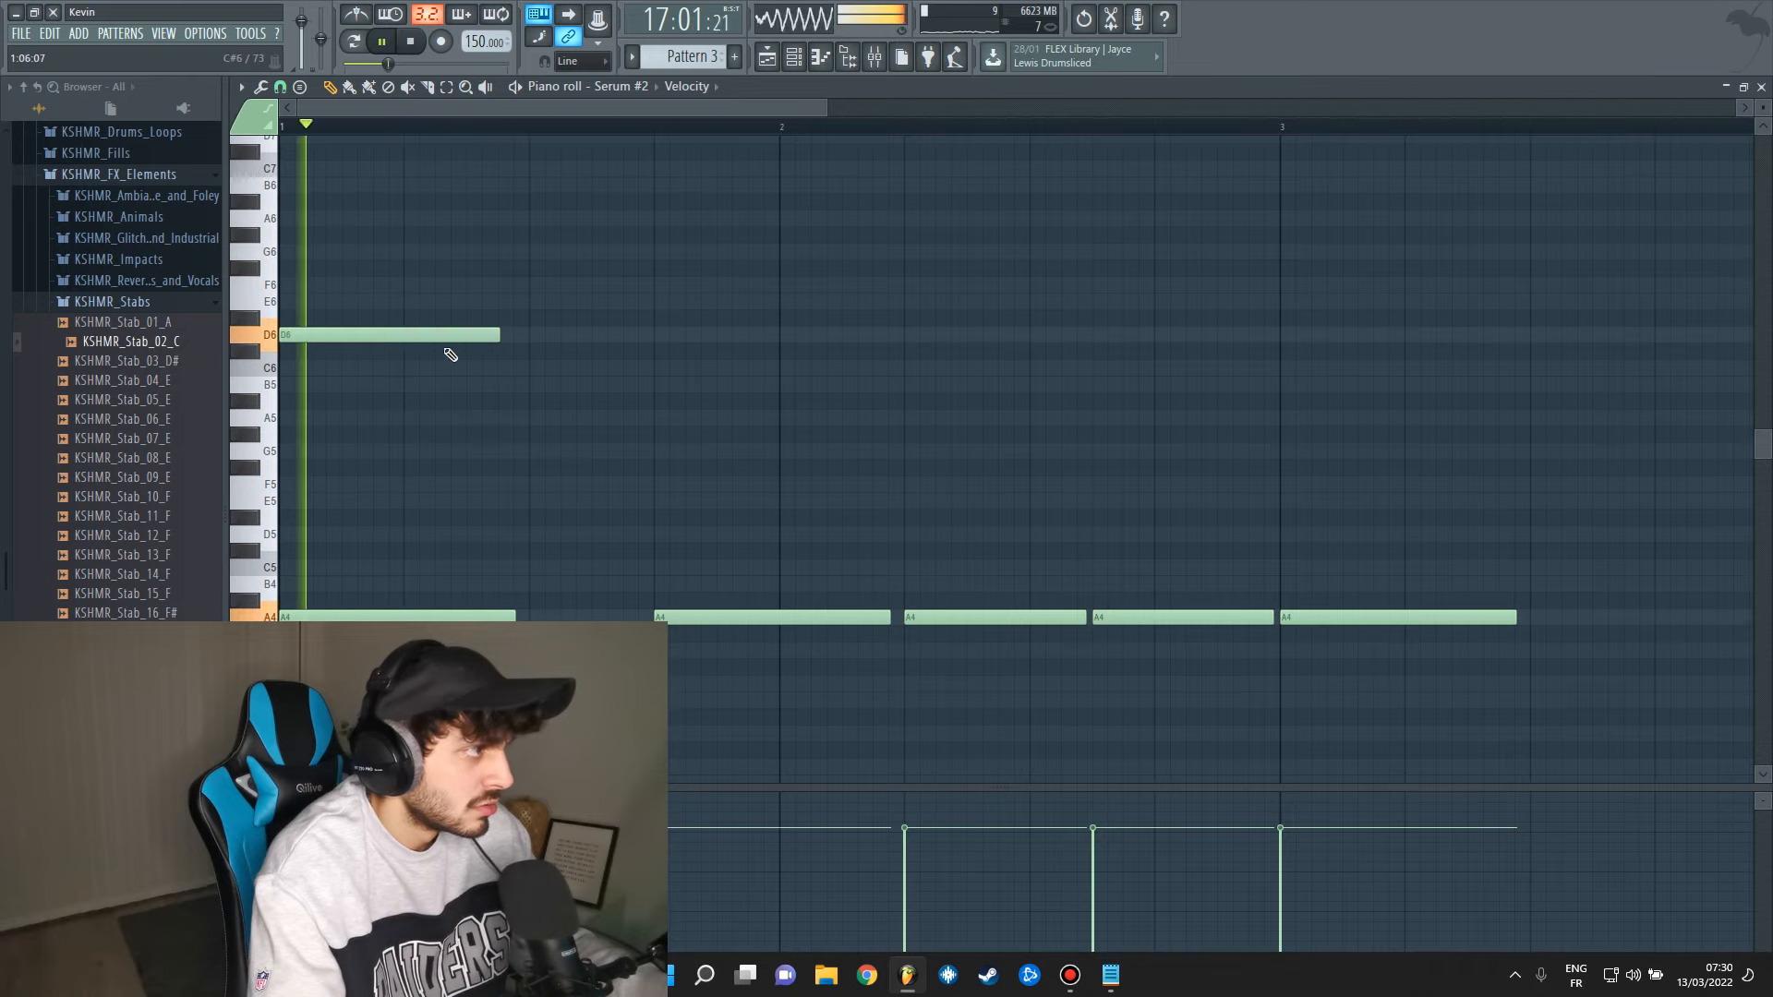
right_click(400, 333)
key("space")
key("space")
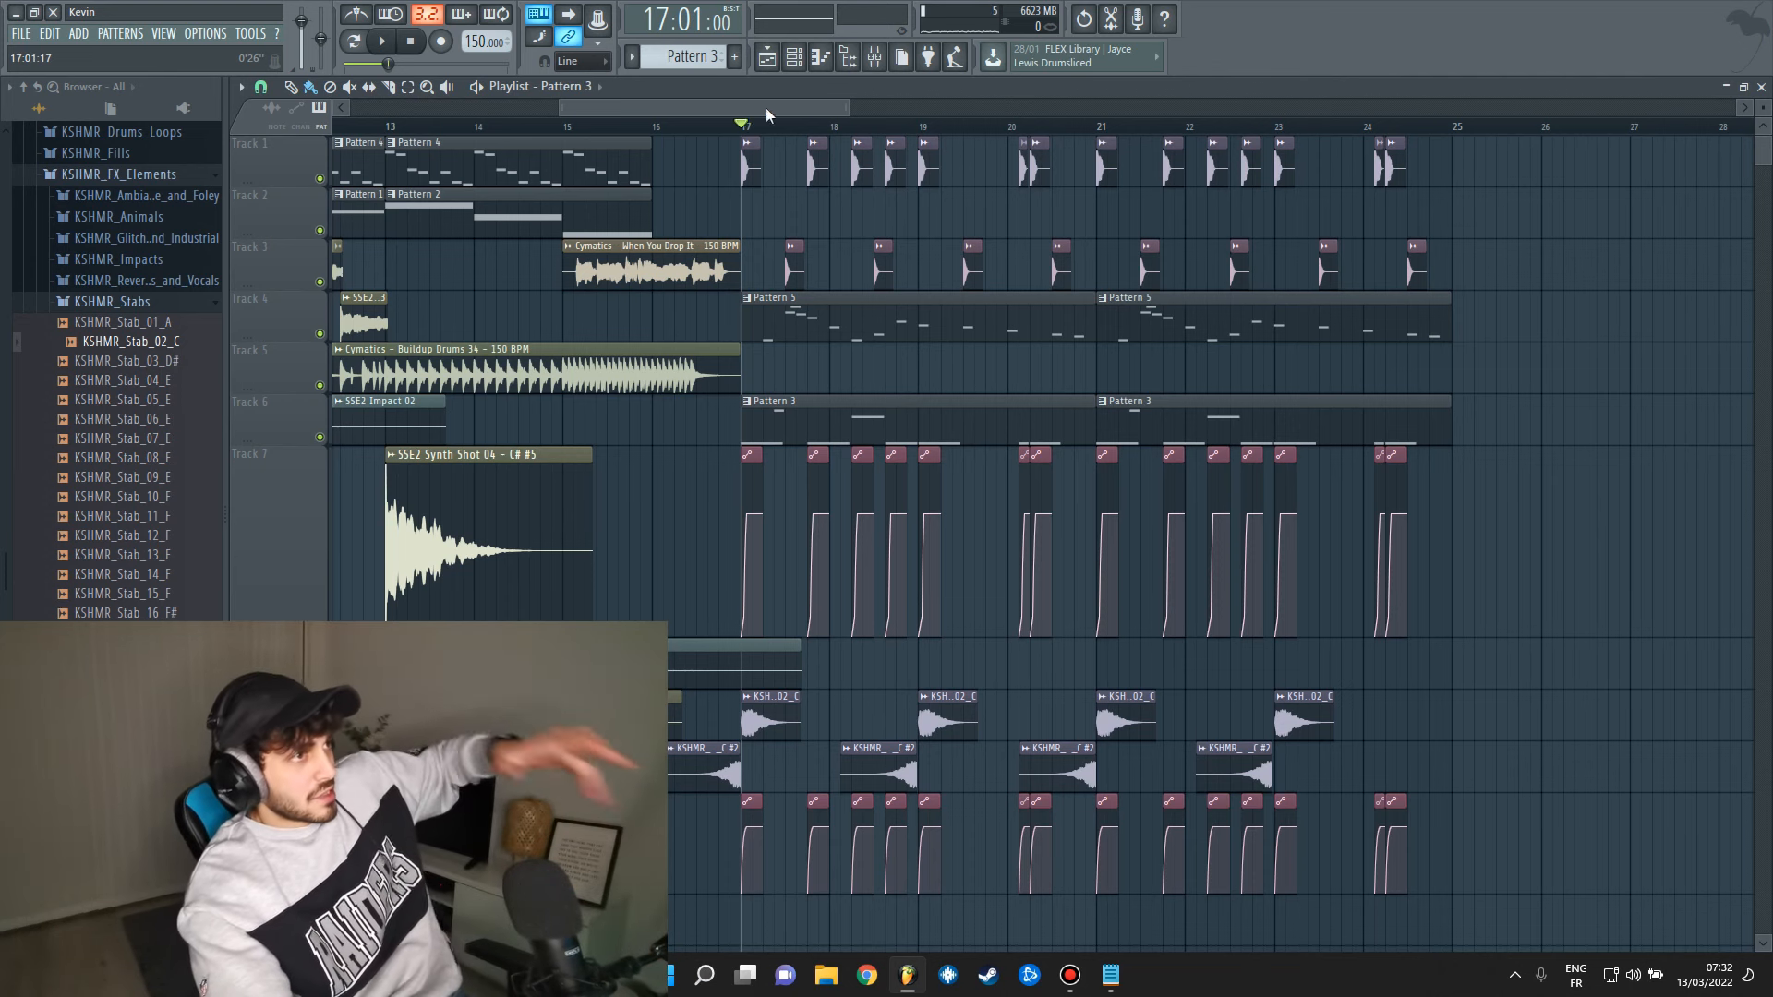
Bring up the mixer and channel rack and add another Serum channel for a background rhythm.
left_click(877, 57)
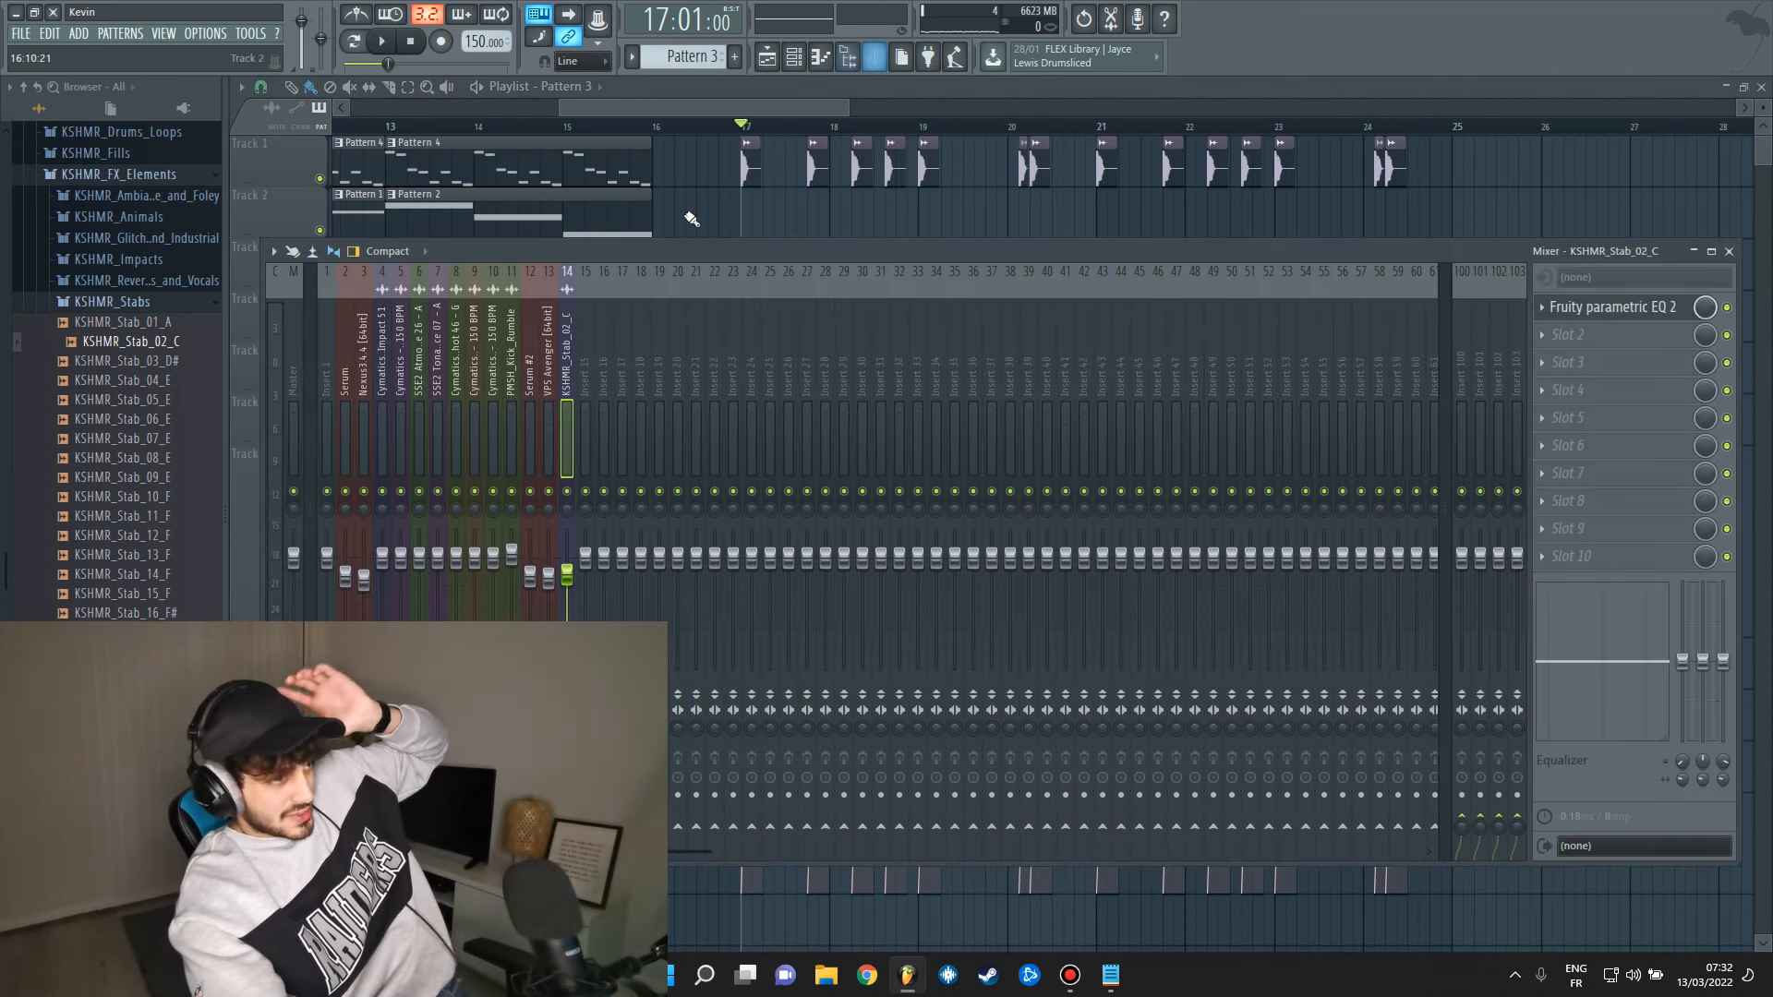
left_click(794, 57)
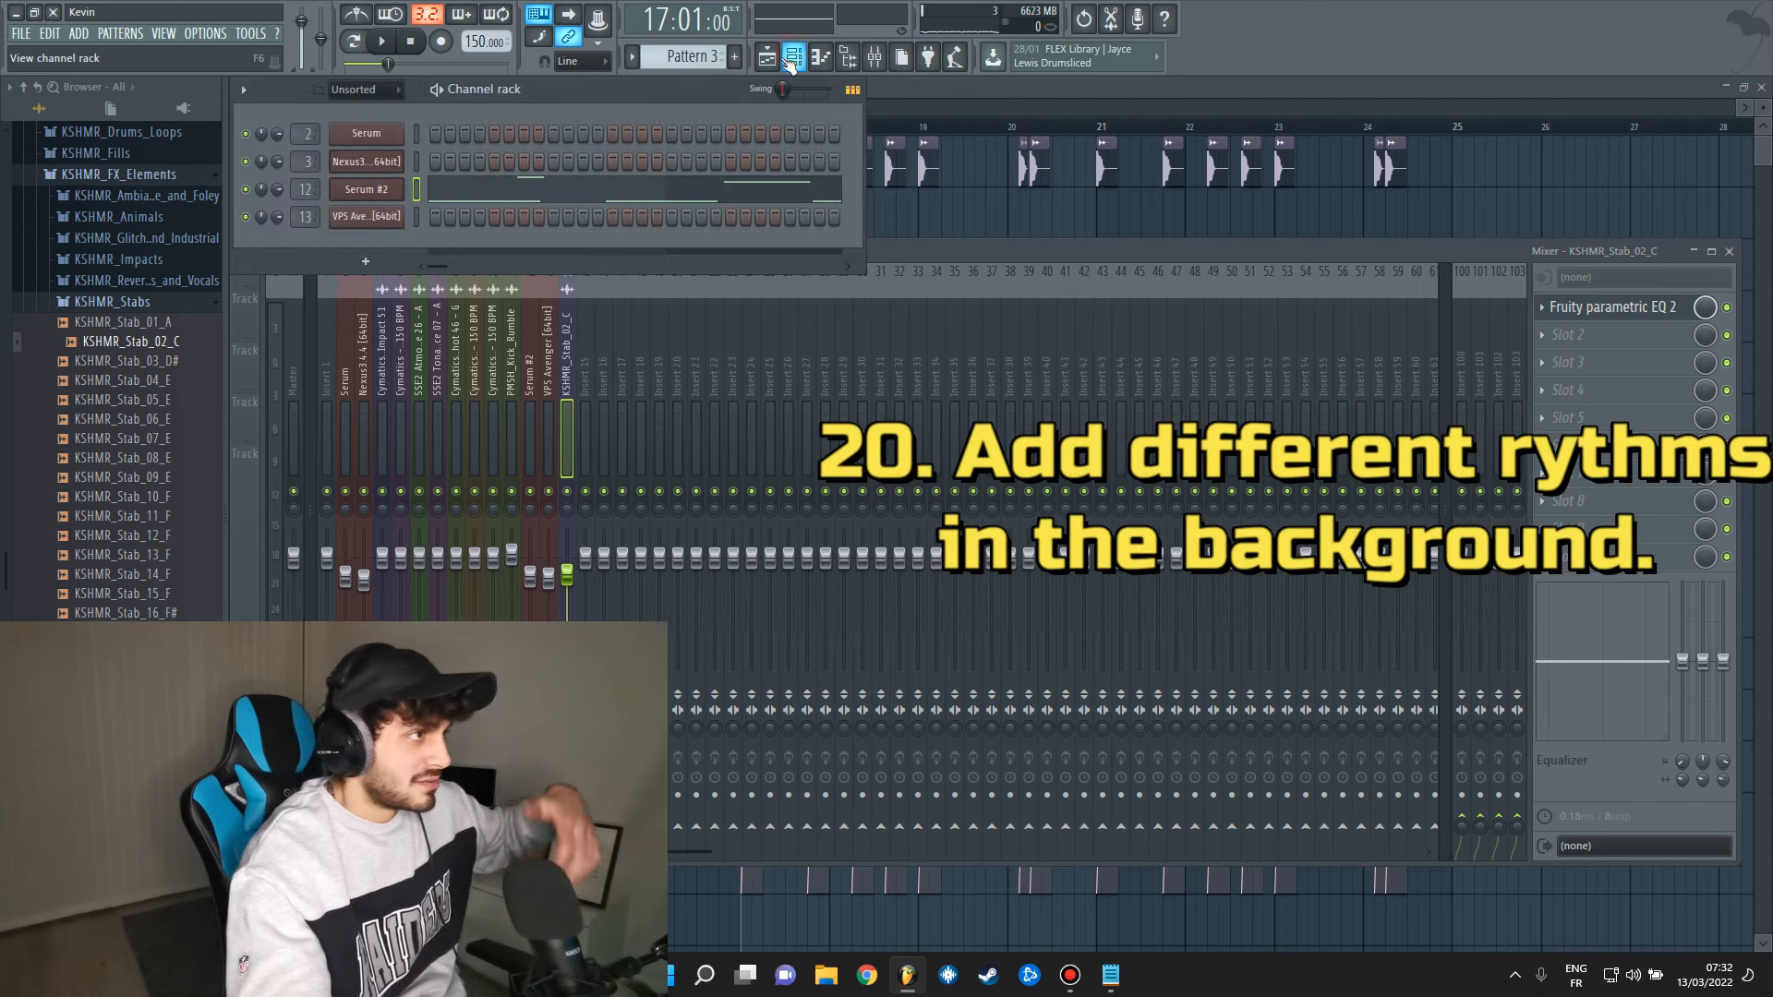
left_click(79, 34)
mouse_move(109, 52)
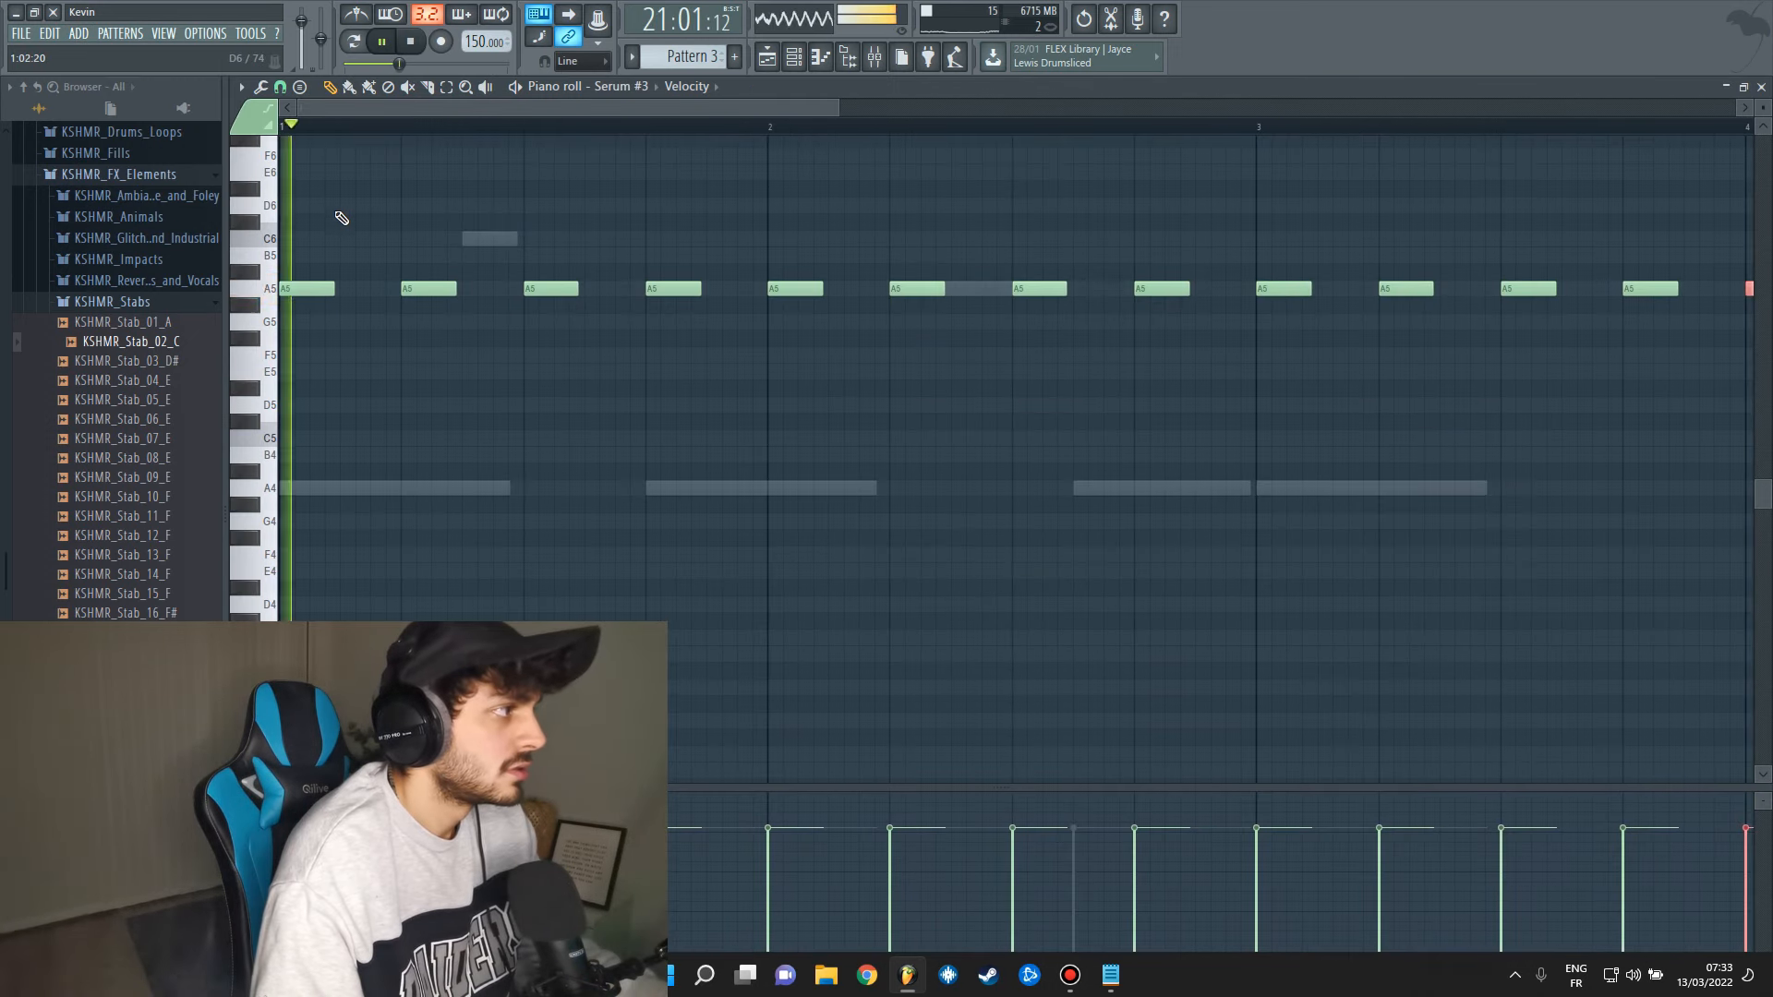
Duplicate all A5 notes of Serum #3 in Pattern 3 and shift the copies half a beat later to fill the gaps.
key("ctrl+a")
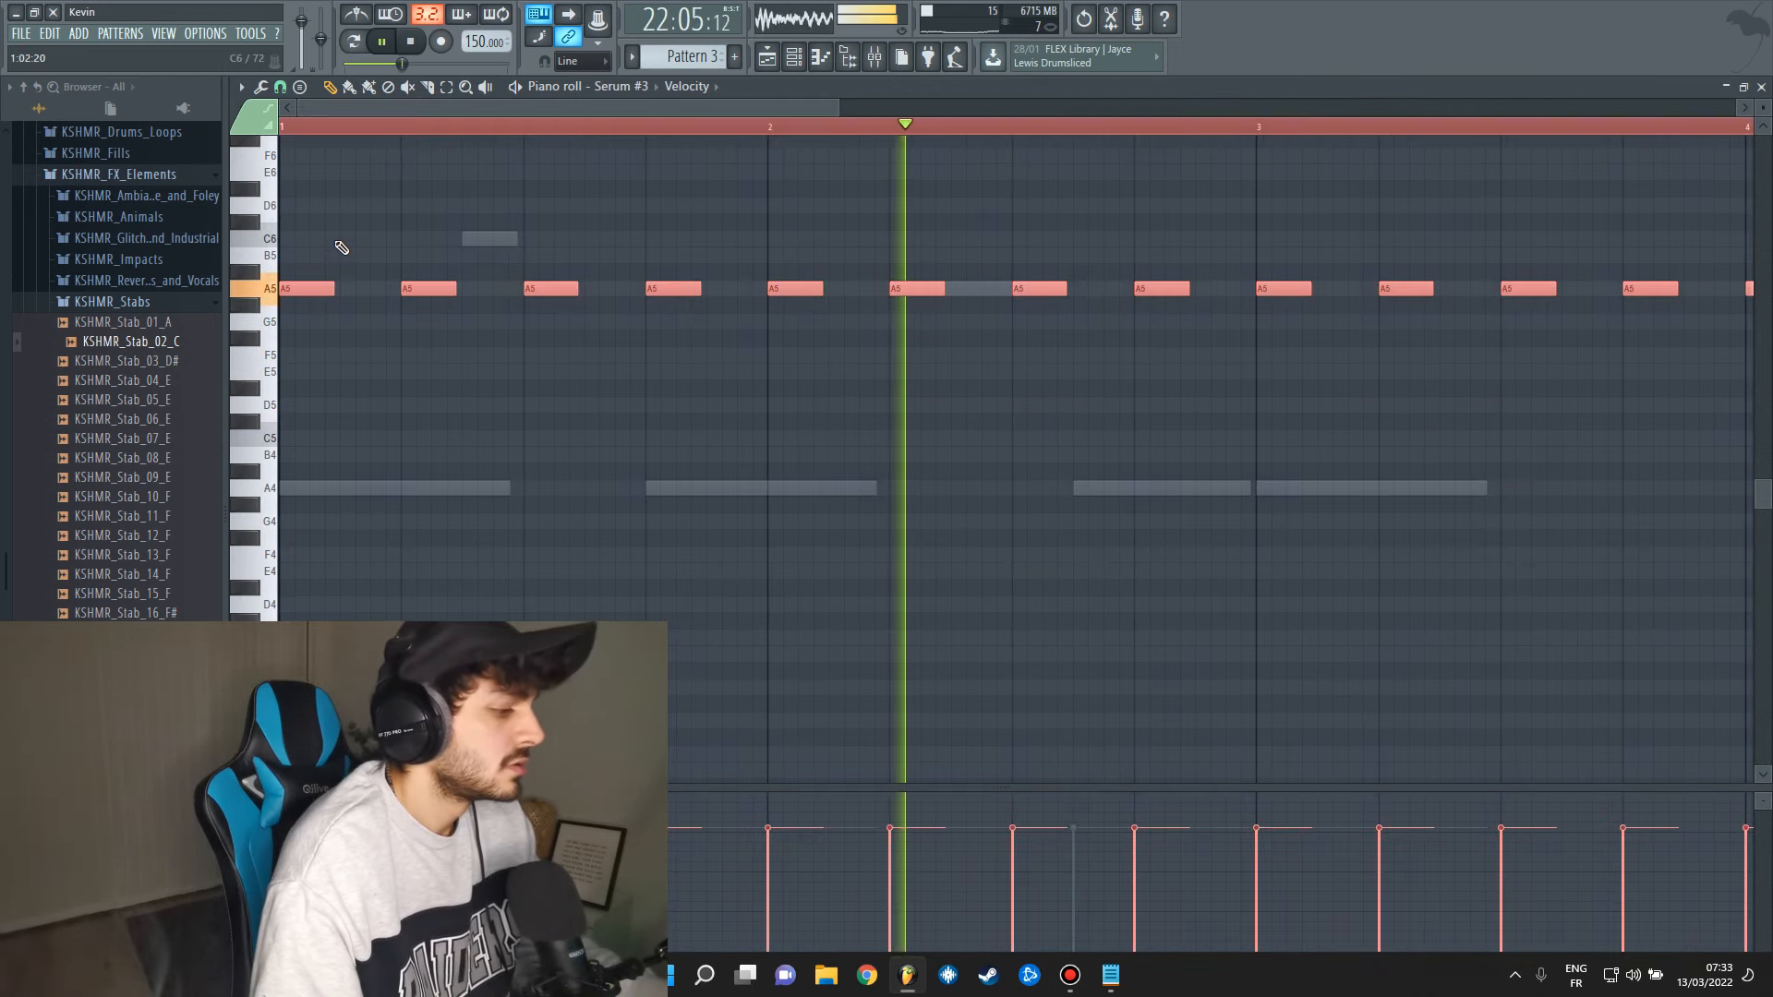
left_click_drag(319, 289, 374, 293)
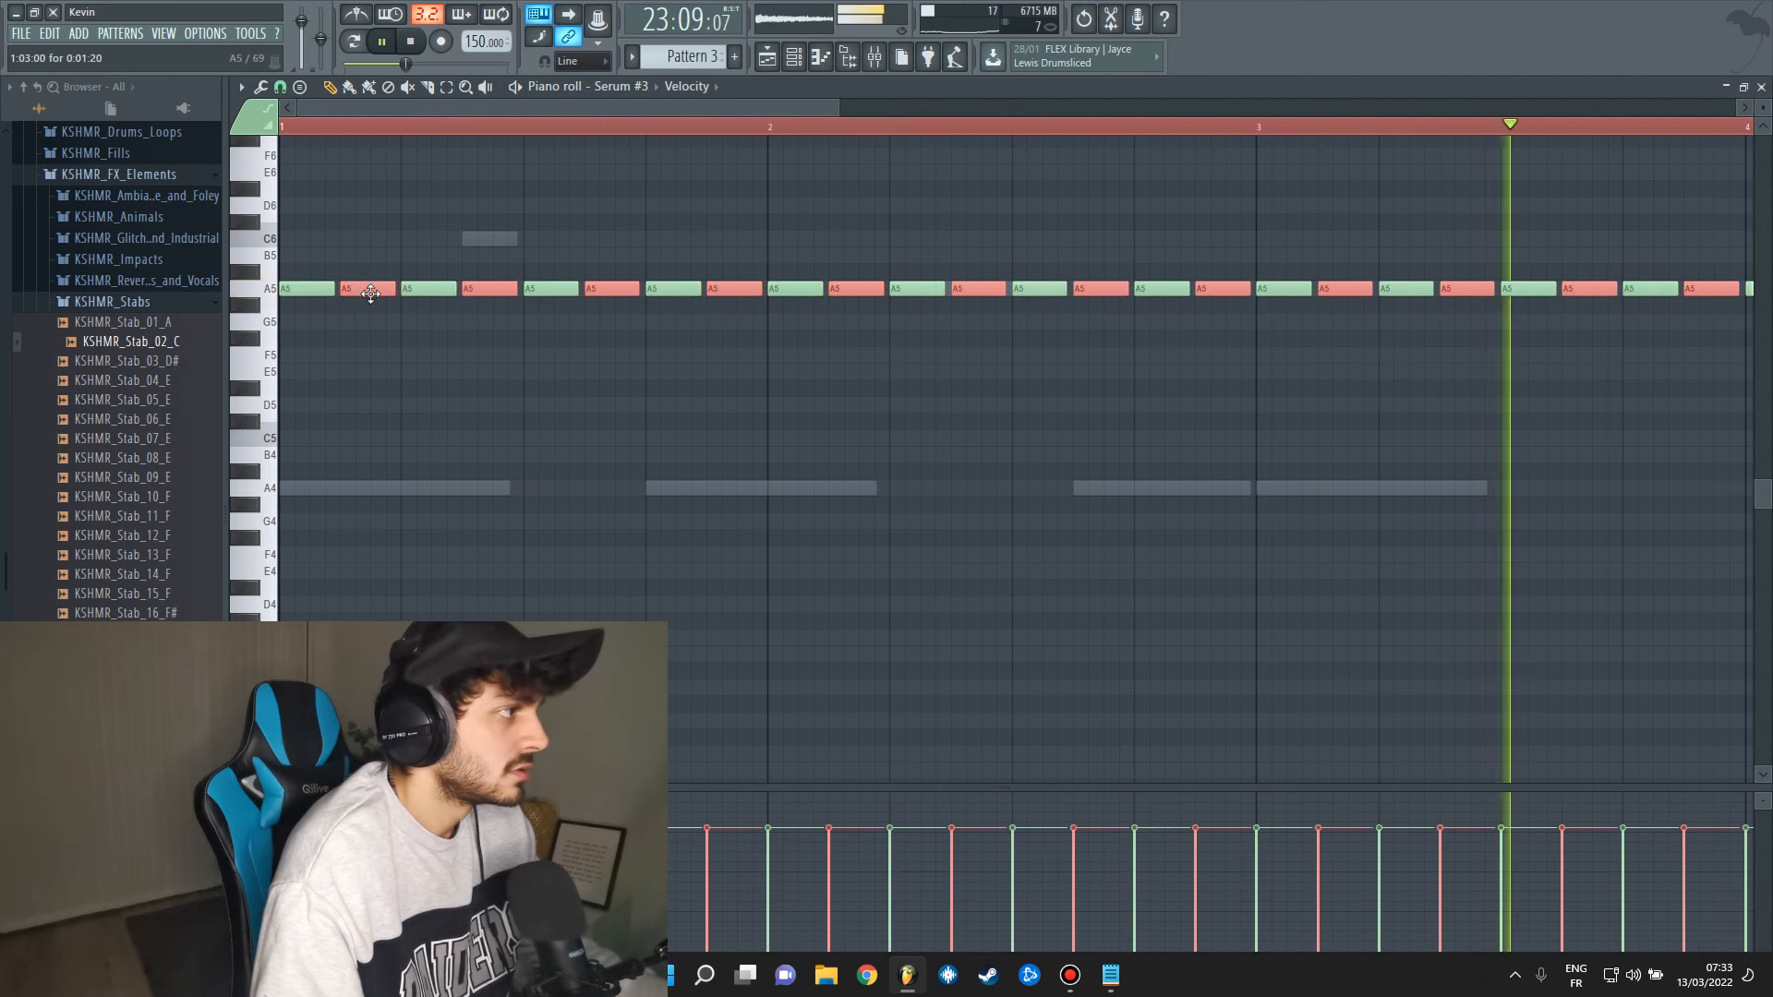
left_click(1763, 88)
Place SSE2 Tonal Ambience 07 - A on Track 12 at bar 17 and pick the SSE2 Atmosphere 26 - A clip for reuse.
left_click_drag(610, 107, 499, 107)
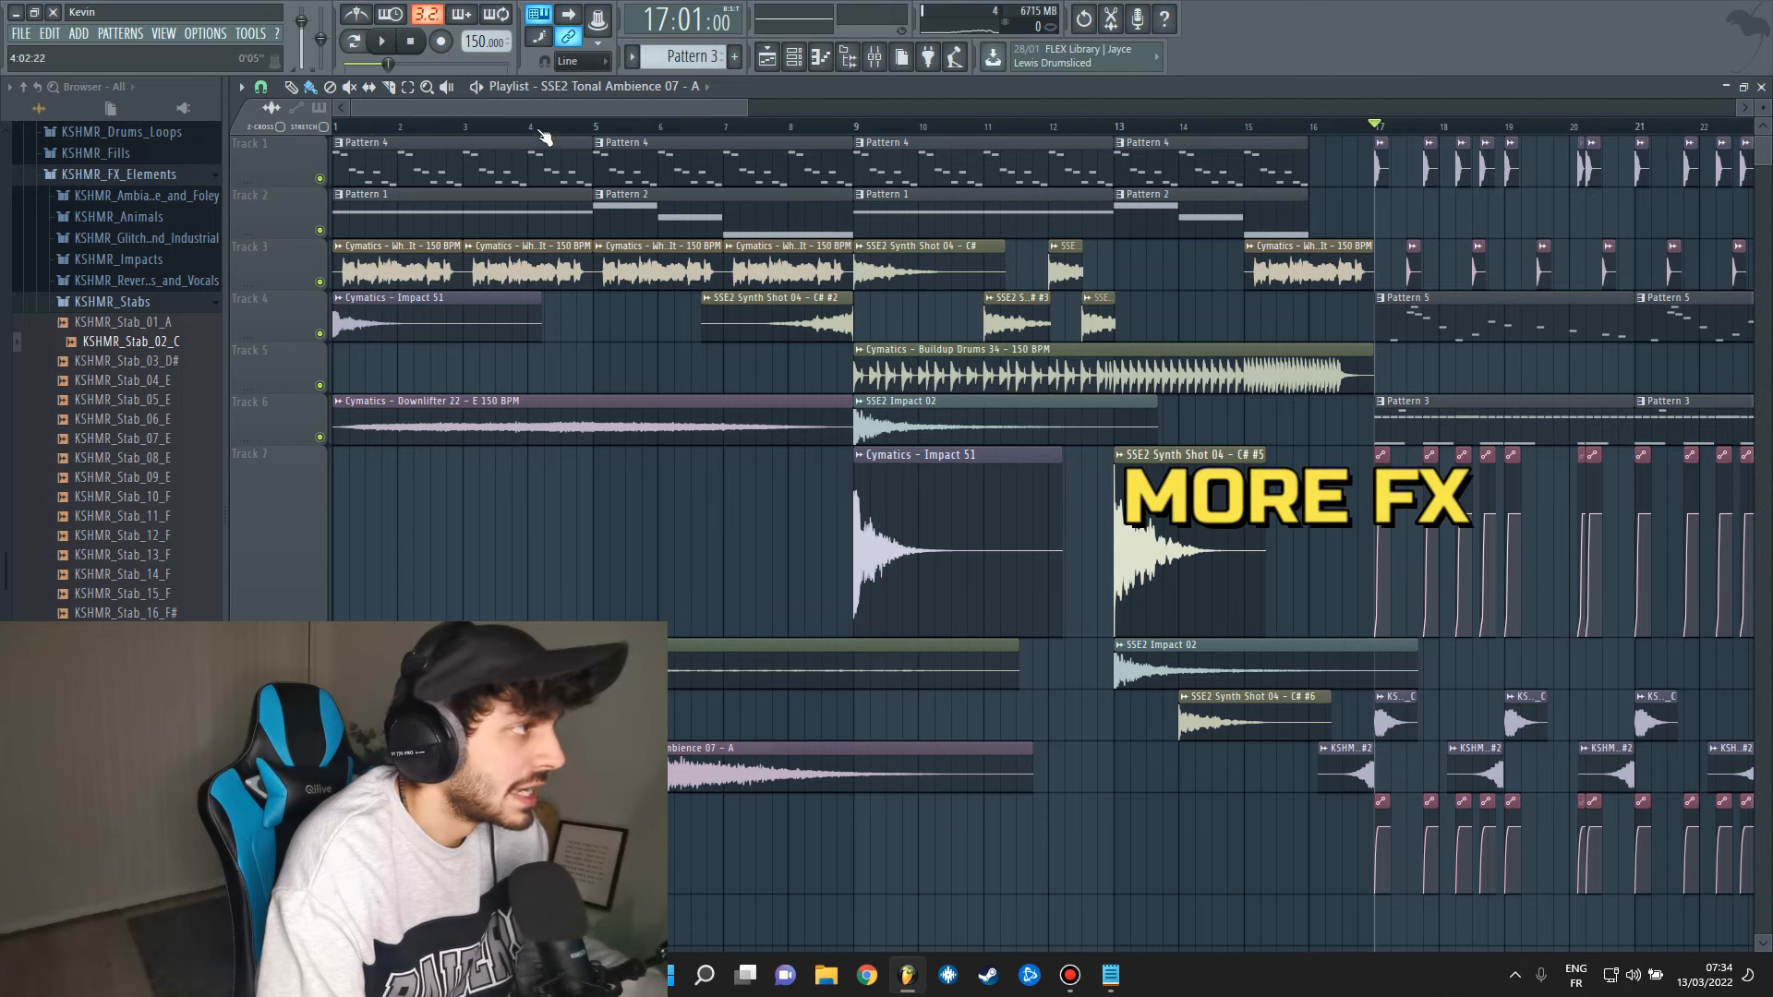
left_click_drag(590, 109, 721, 111)
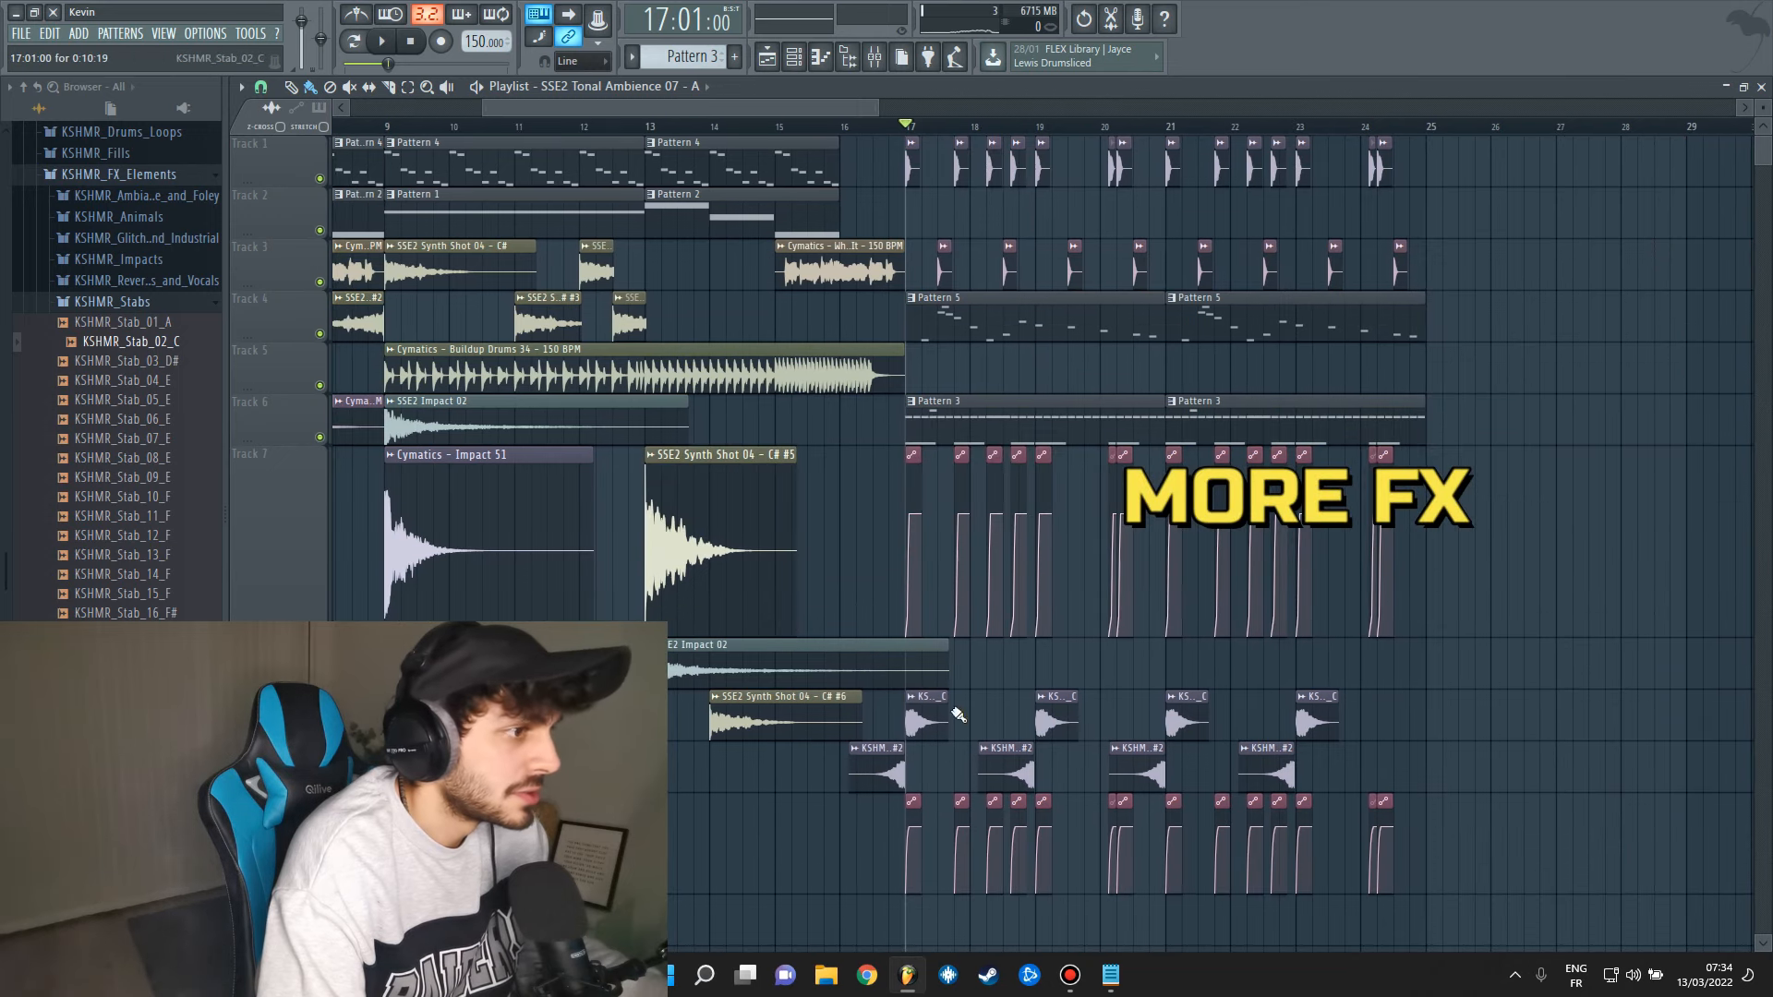
left_click(914, 922)
key("space")
scroll(1109, 827, "down", 2)
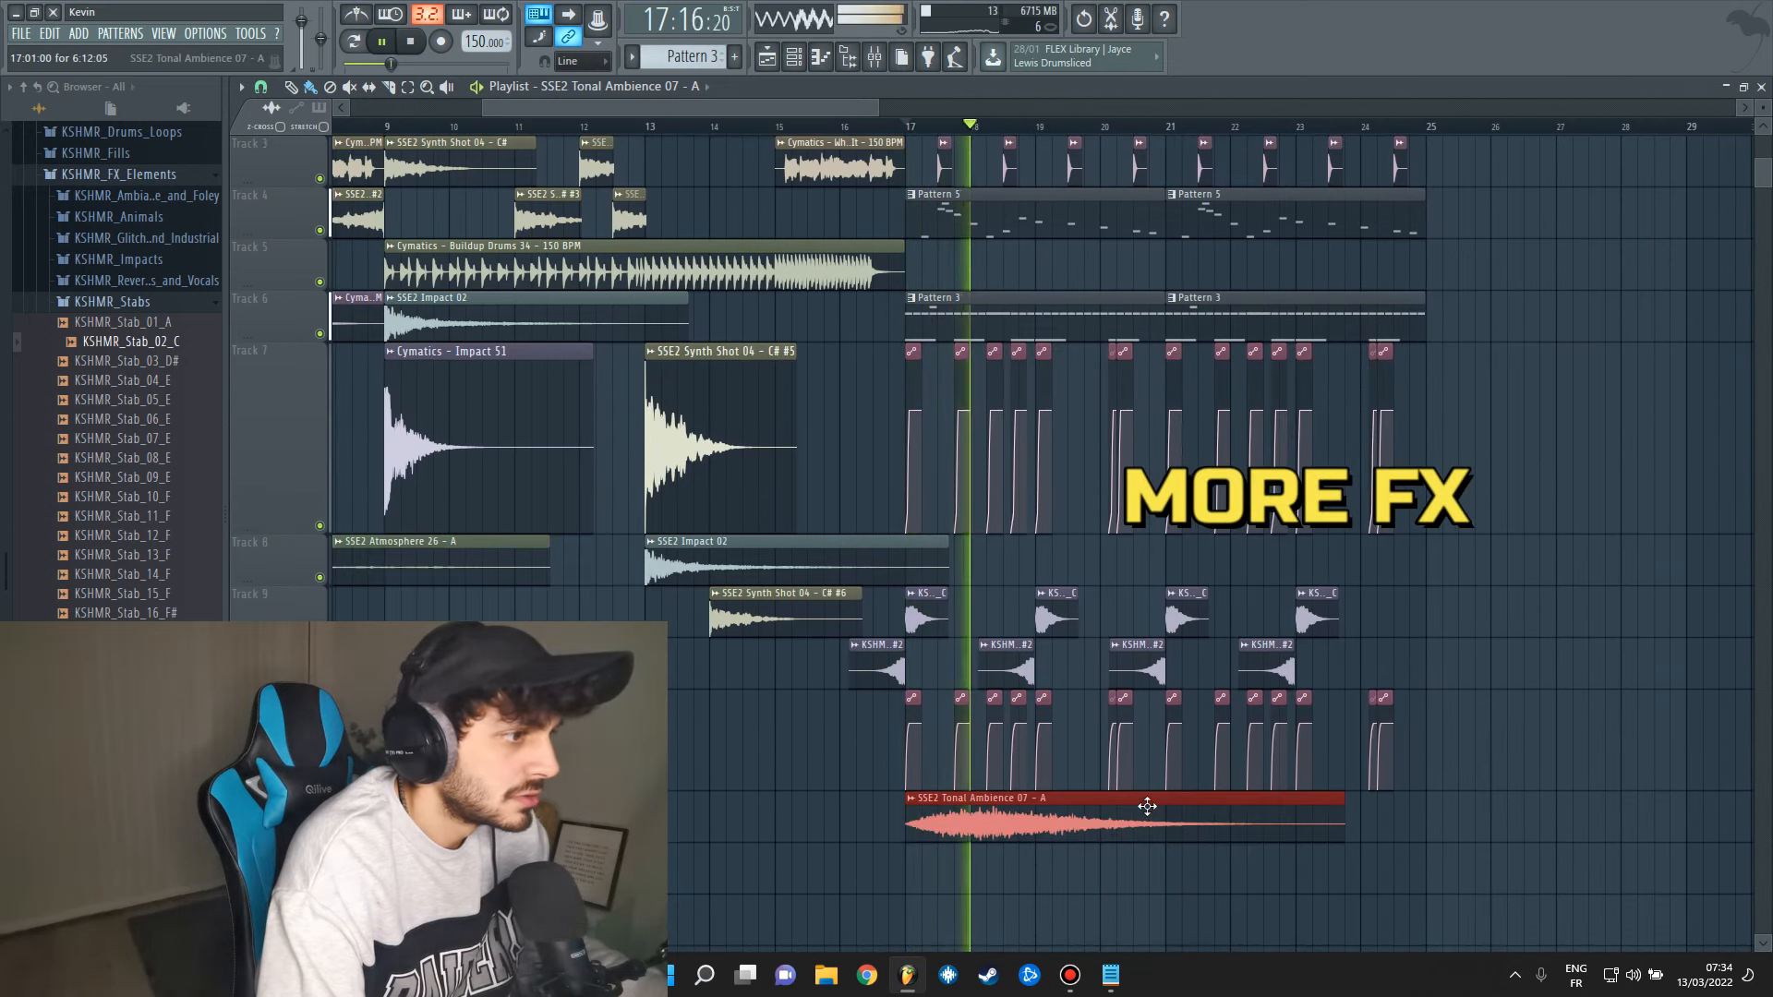
left_click(435, 561)
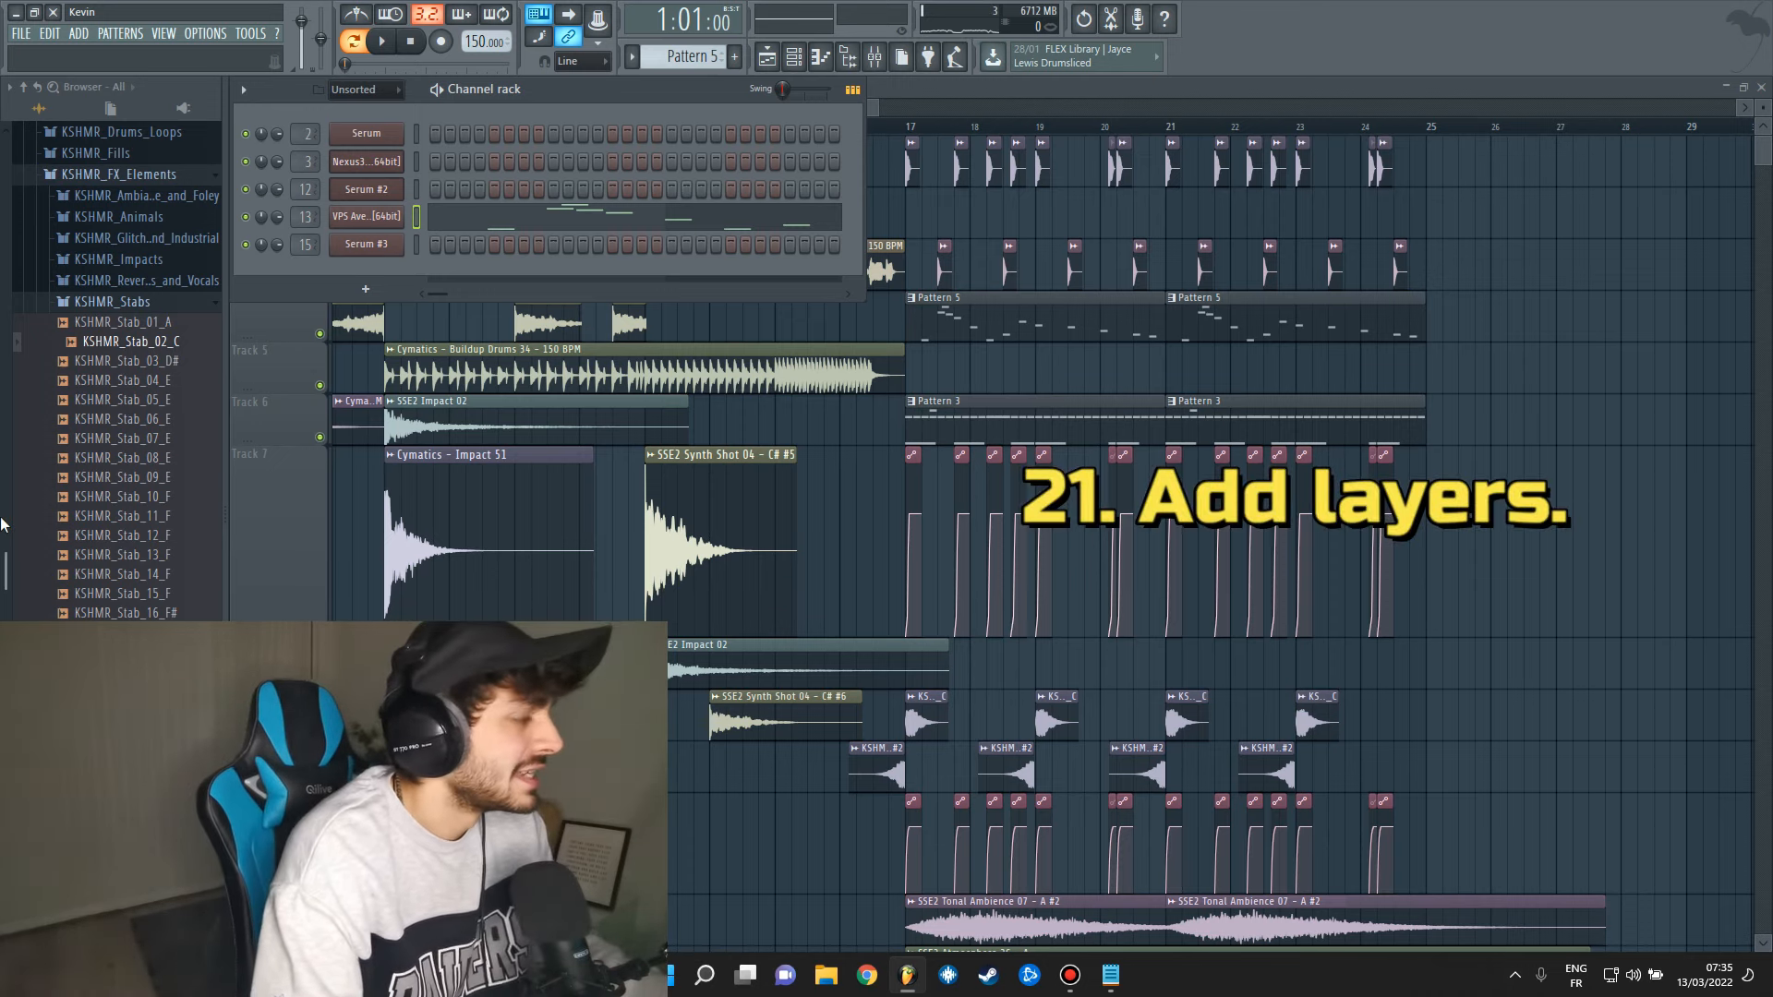
Add KSHMR_Synth_Shot_08_C from the KSHMR_Synth_Shots folder as a layer playing the Avenger melody in Pattern 5.
left_click(134, 305)
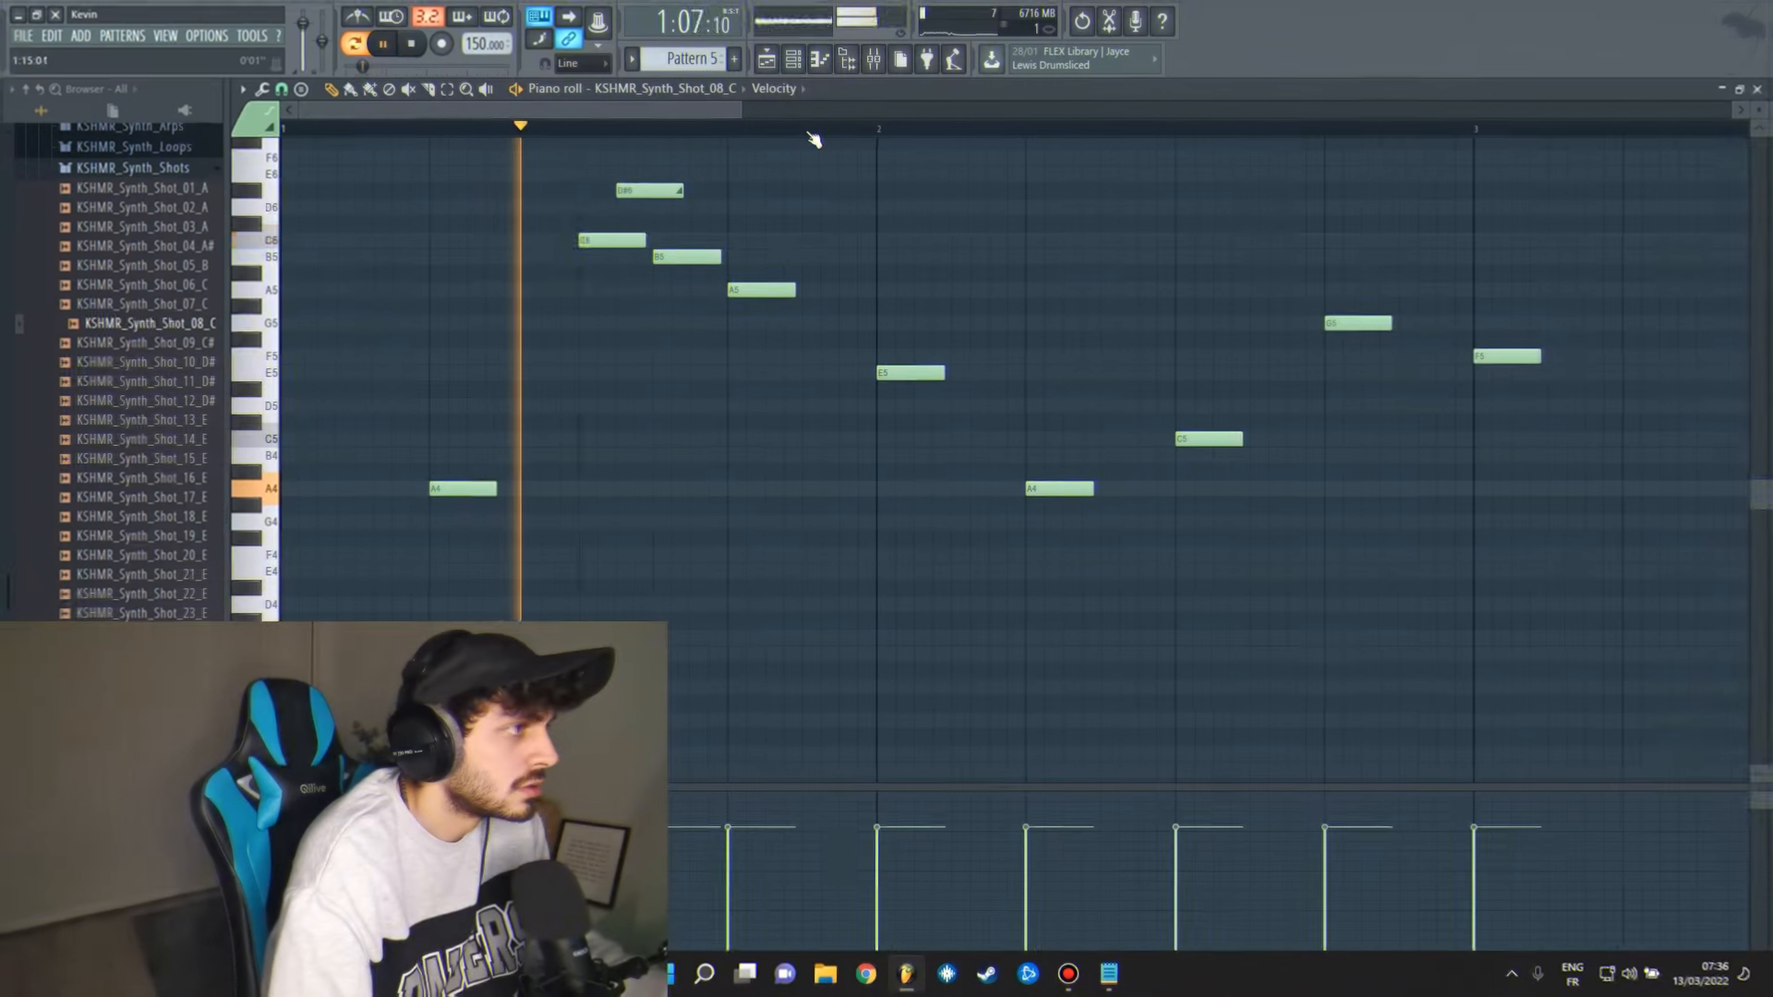
Open the KSHMR_Synth_Shot_08_C channel settings and add Fruity parametric EQ 2 in slot 1 of its mixer track.
left_click(1761, 87)
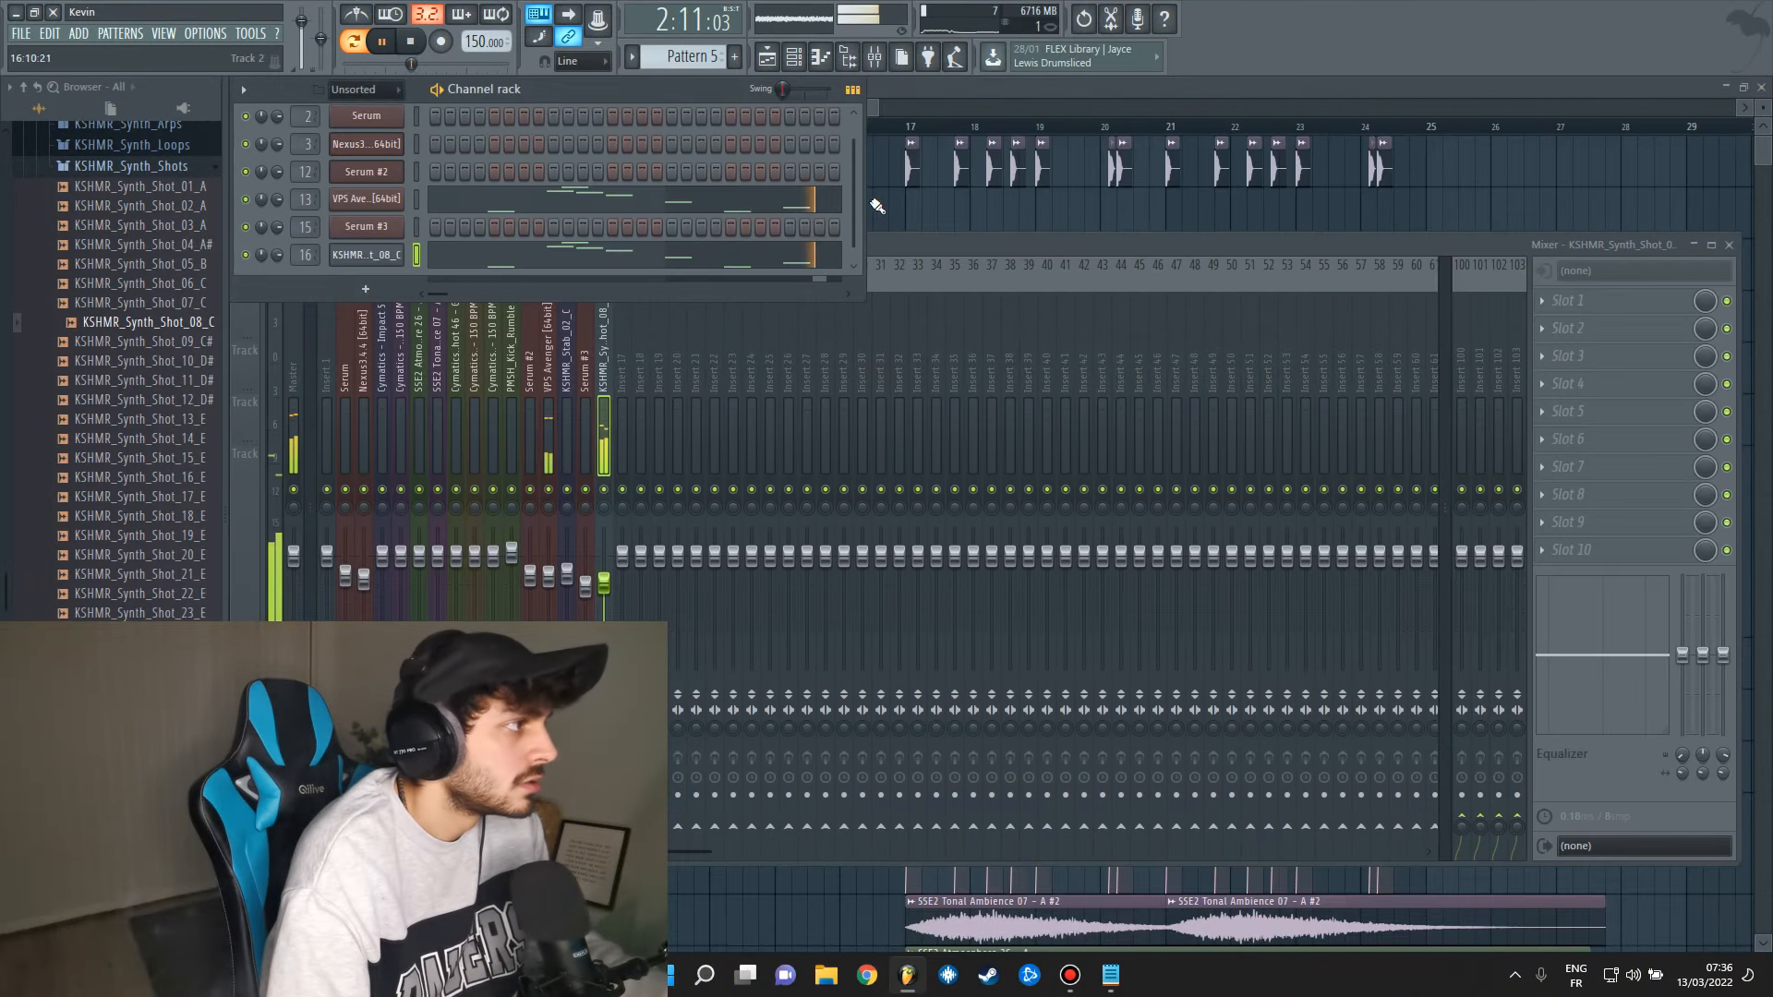
left_click(366, 255)
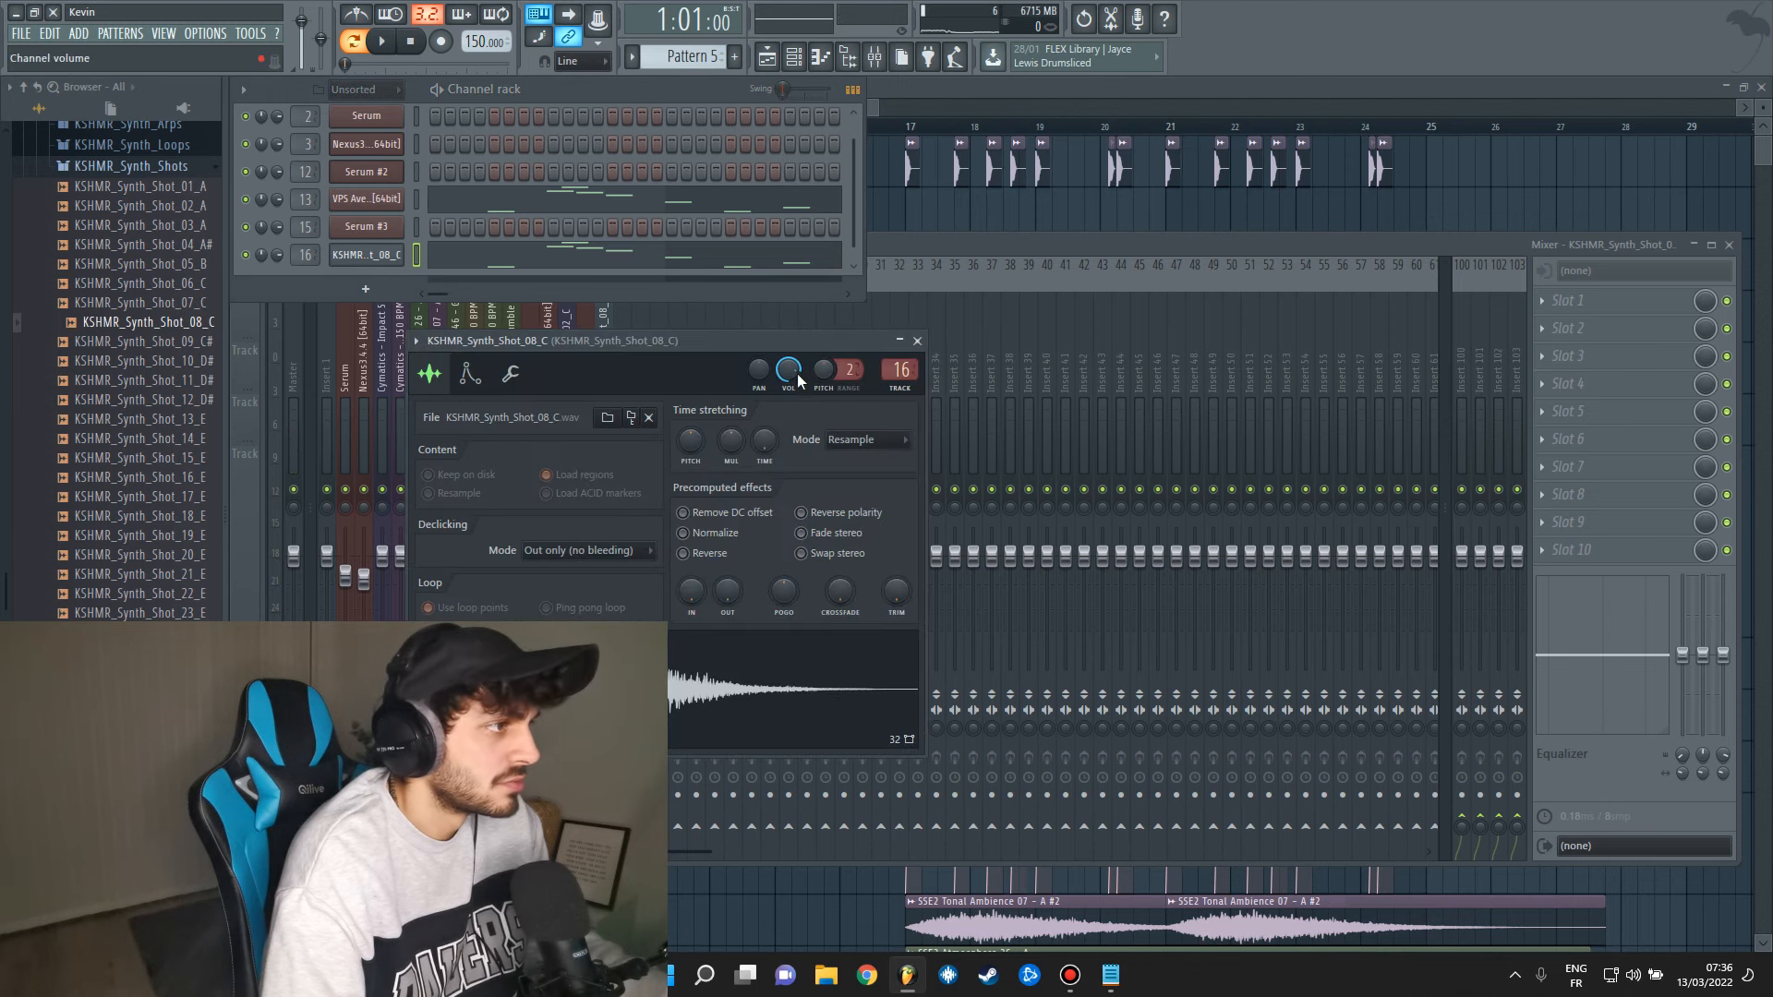
left_click(1570, 301)
left_click(1558, 443)
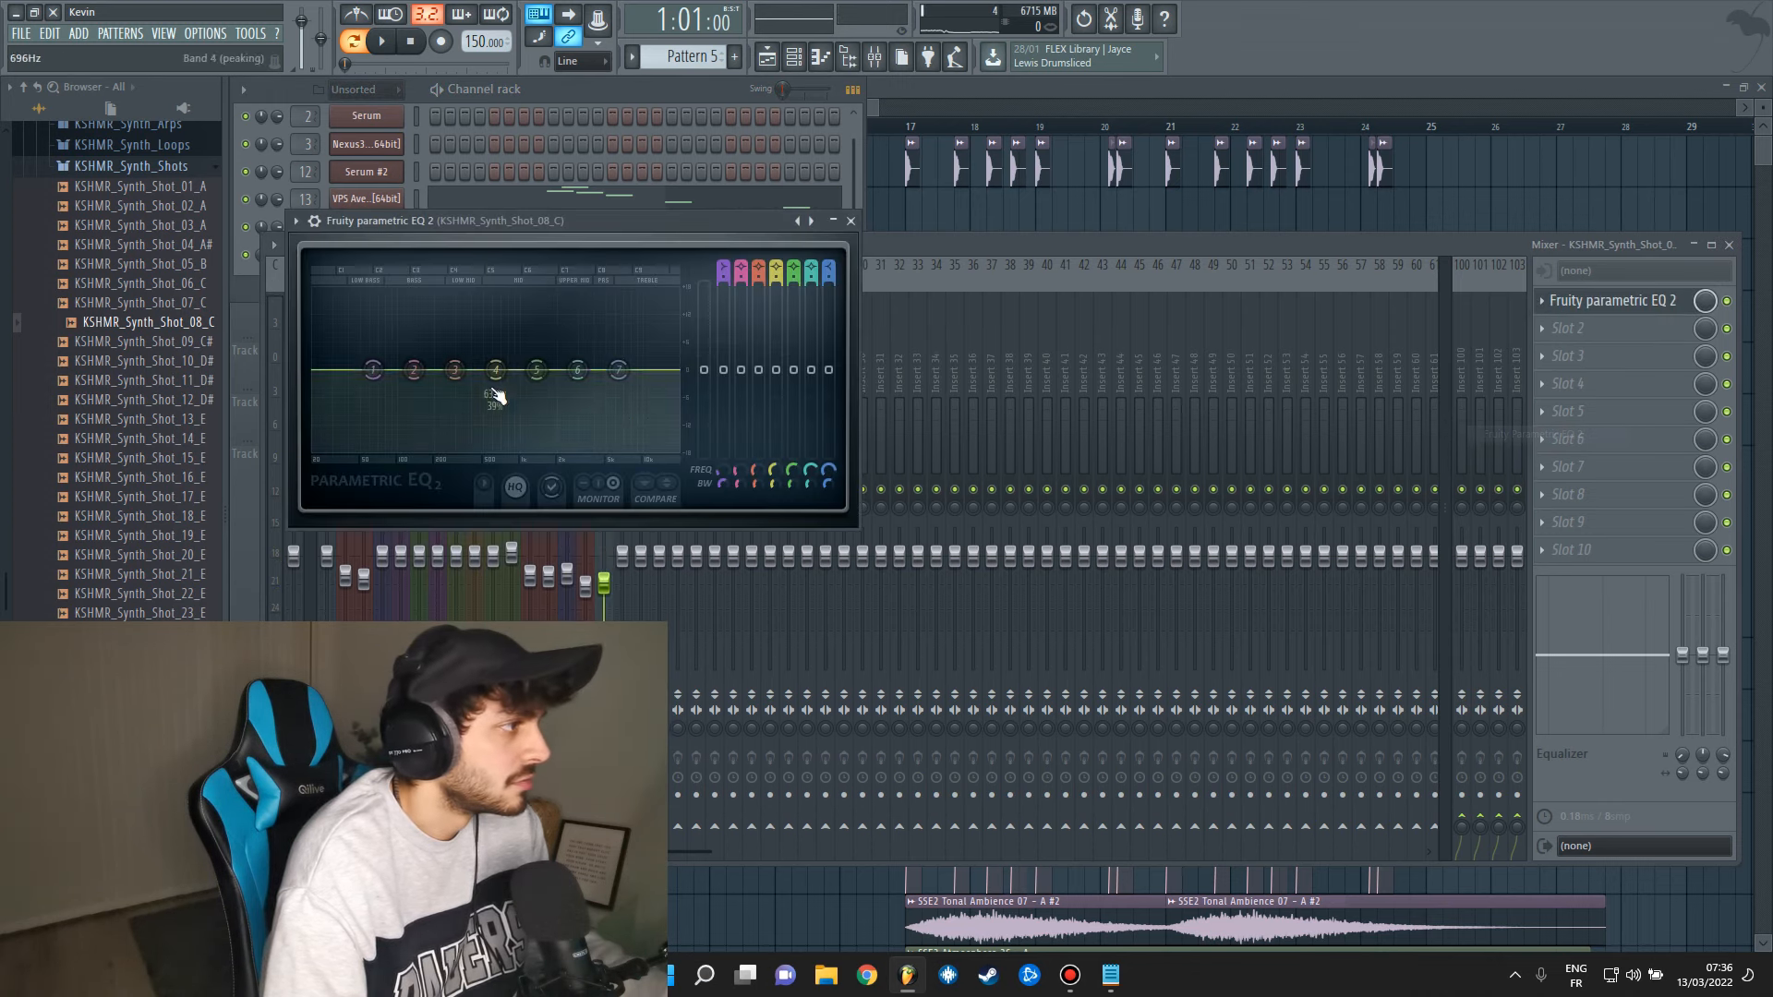
left_click(1567, 328)
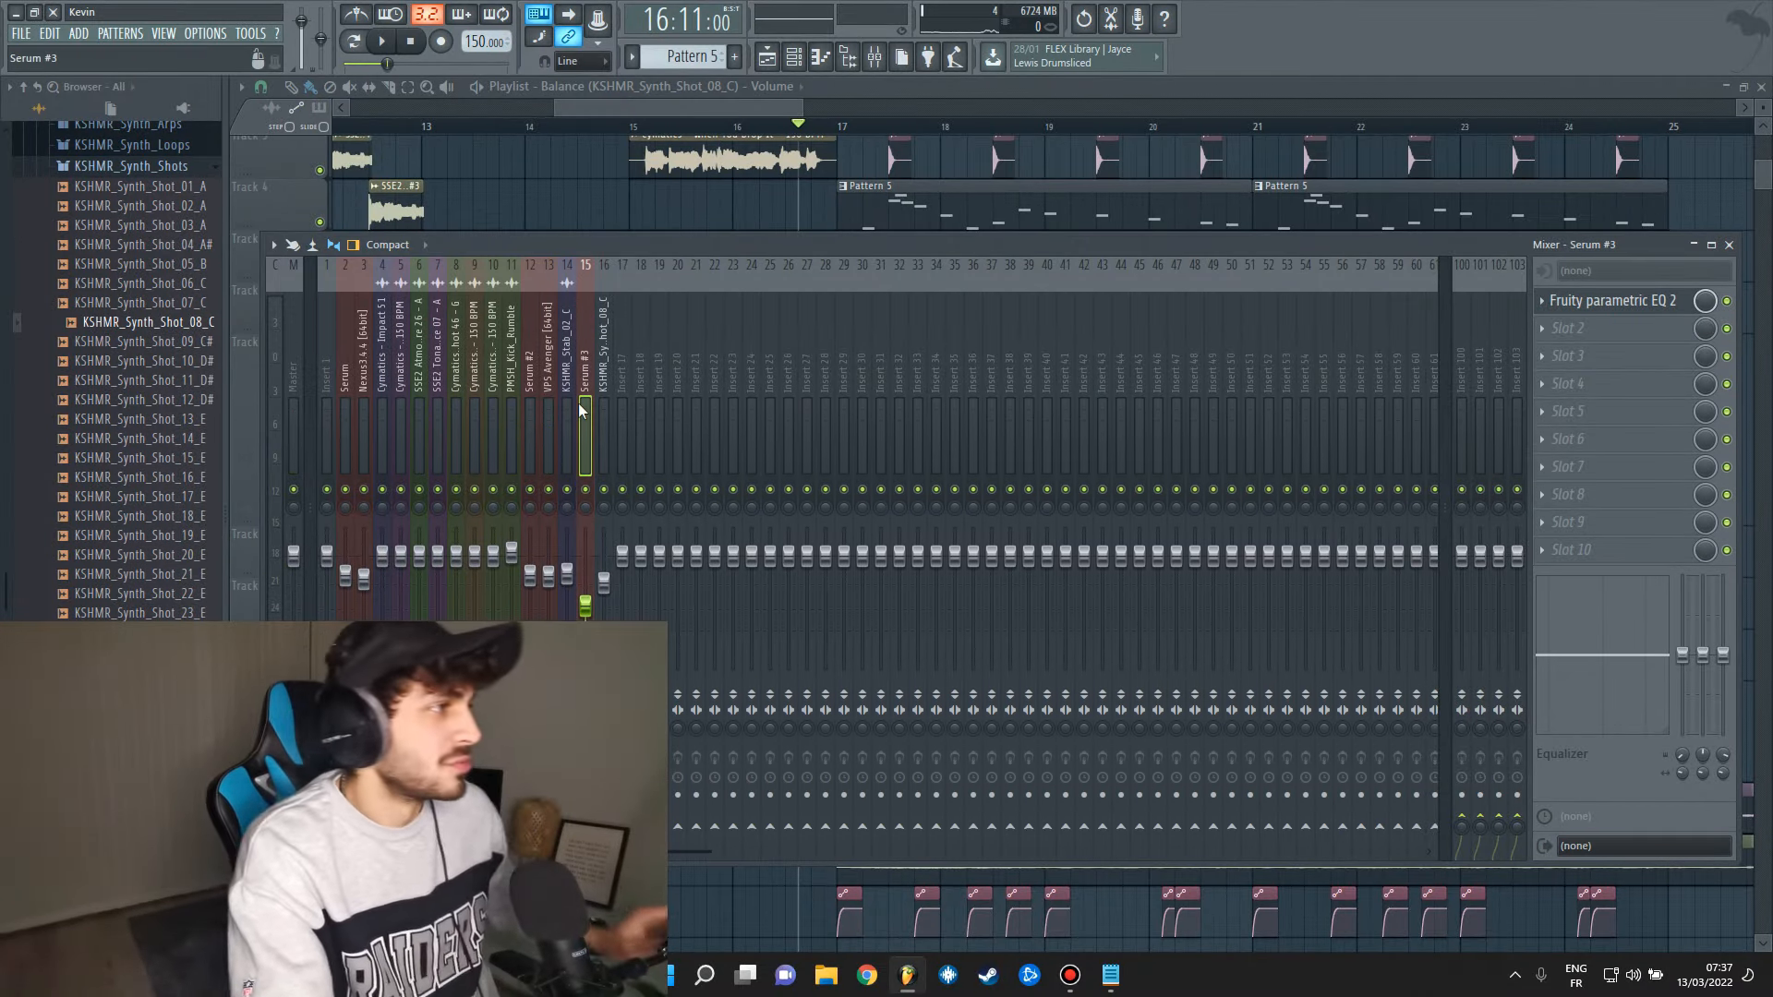
Add The Glue compressor to the Master track and shift it down to slot 2.
left_click(295, 370)
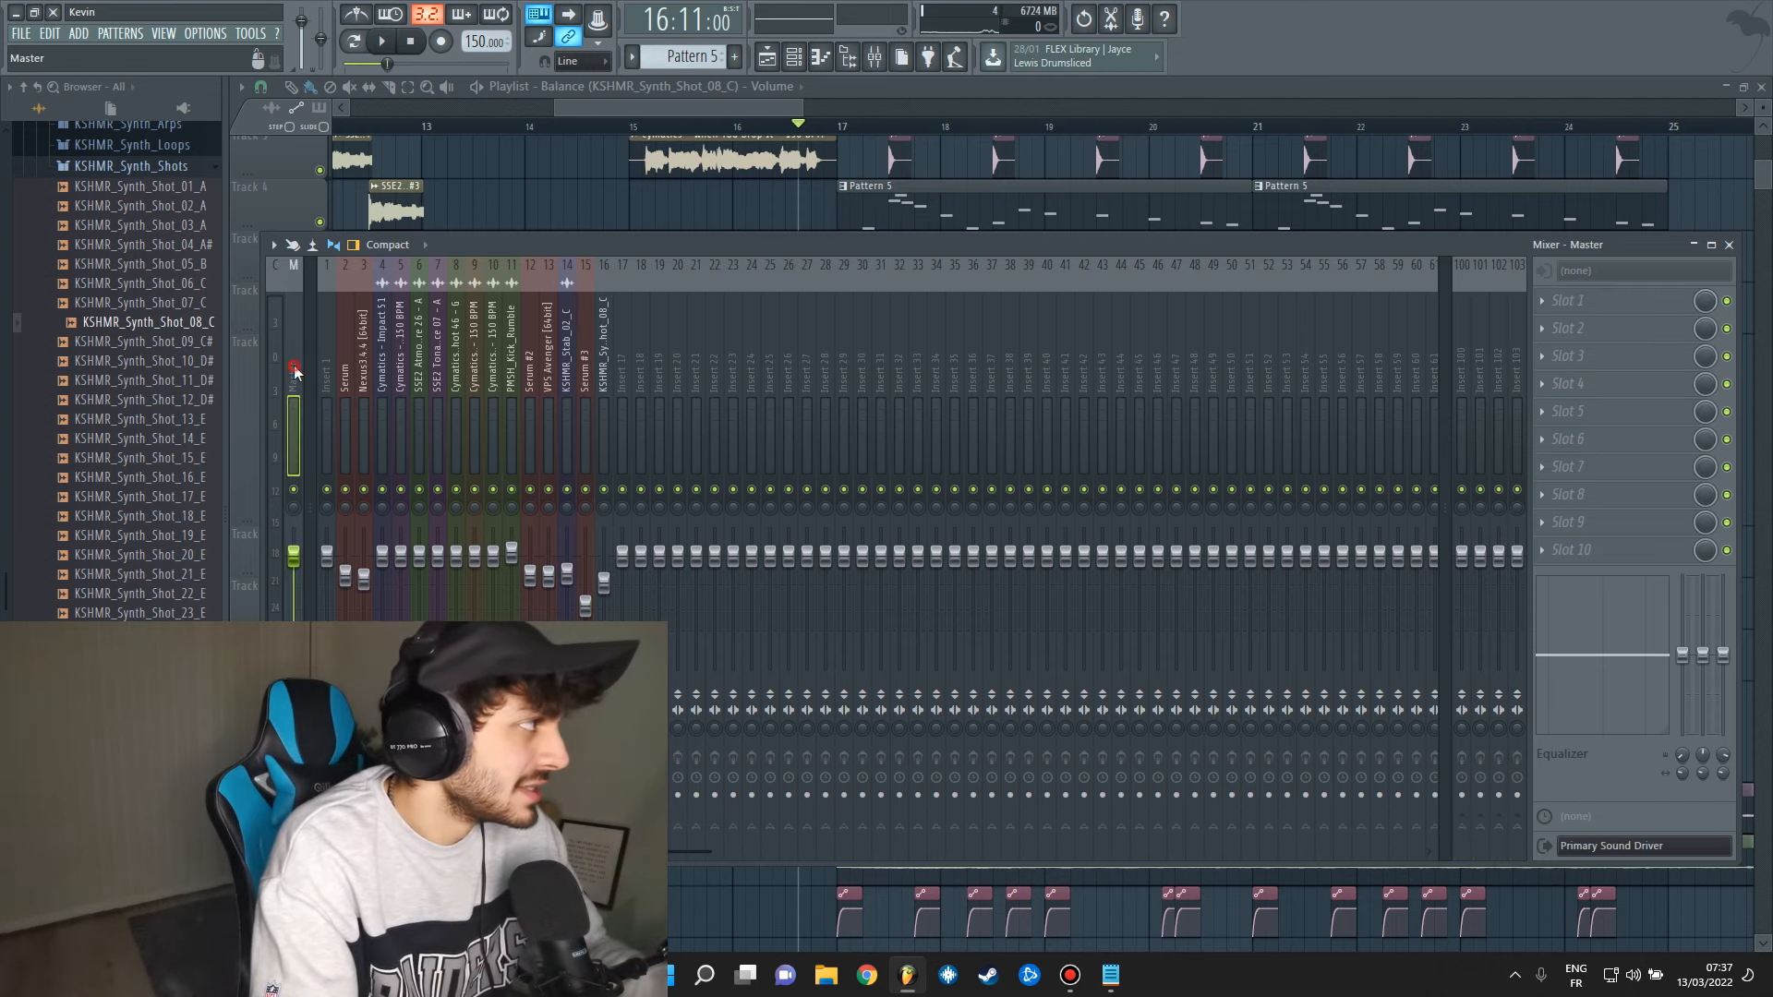
left_click(1570, 300)
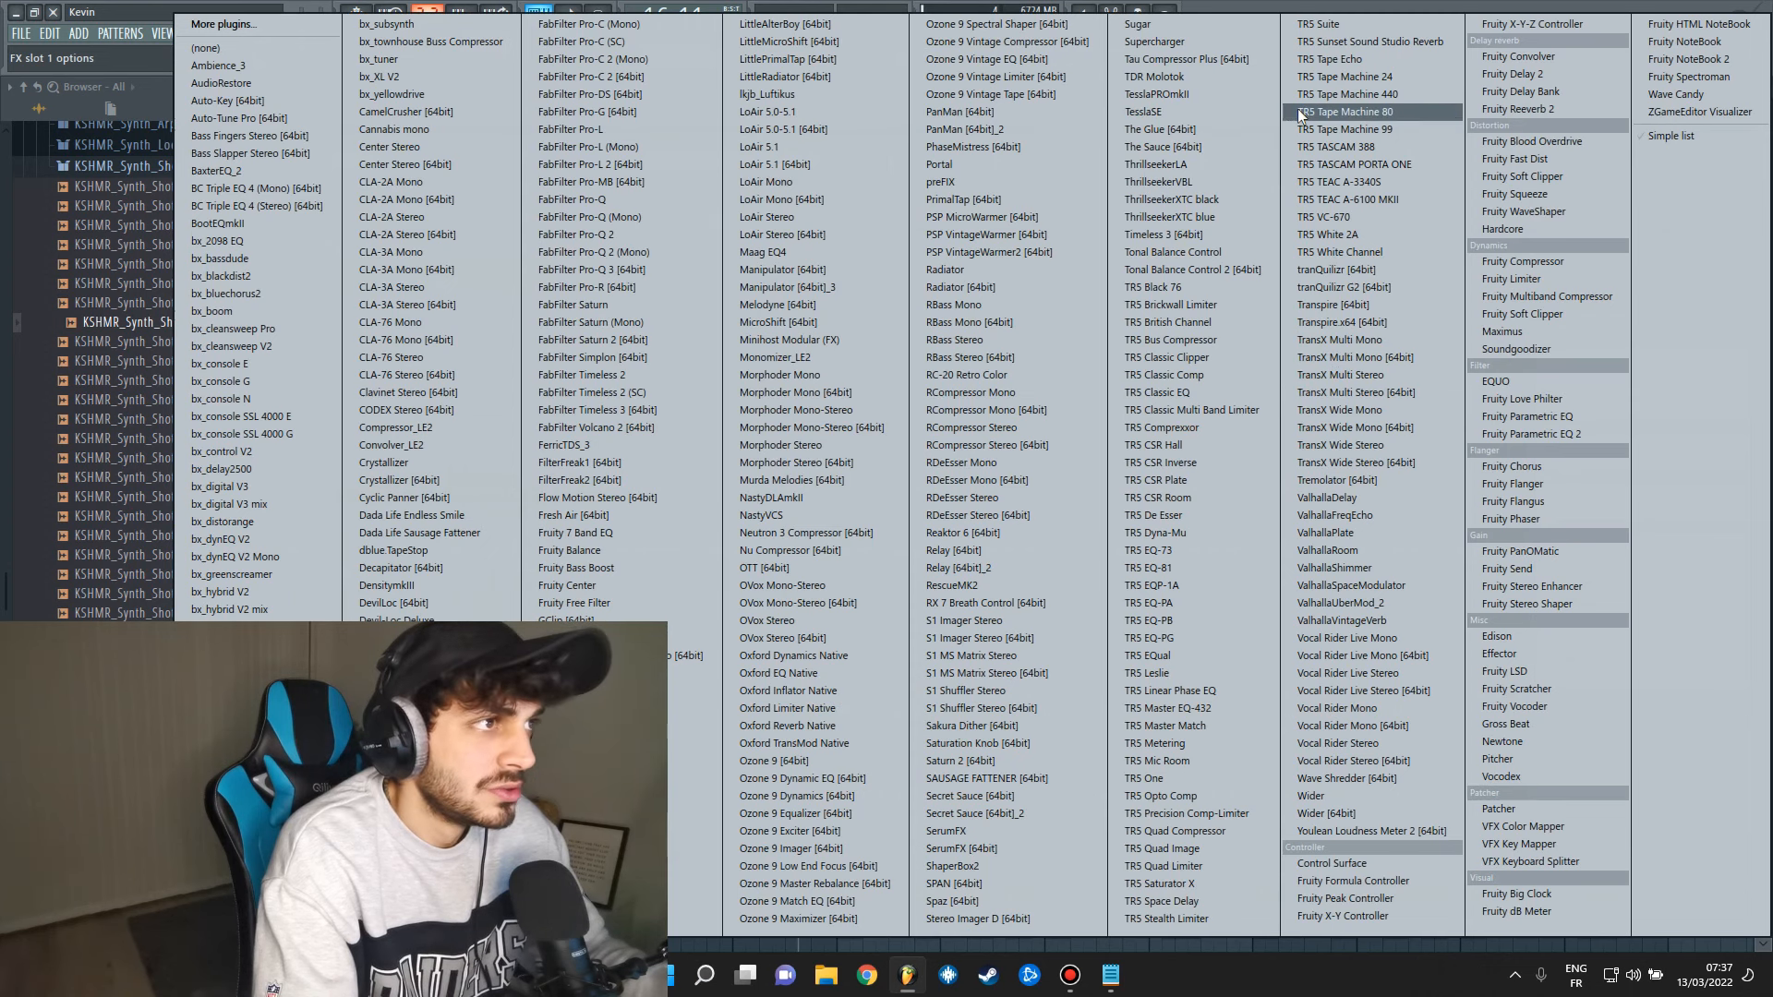
left_click(1162, 130)
left_click(1543, 301)
left_click(1574, 604)
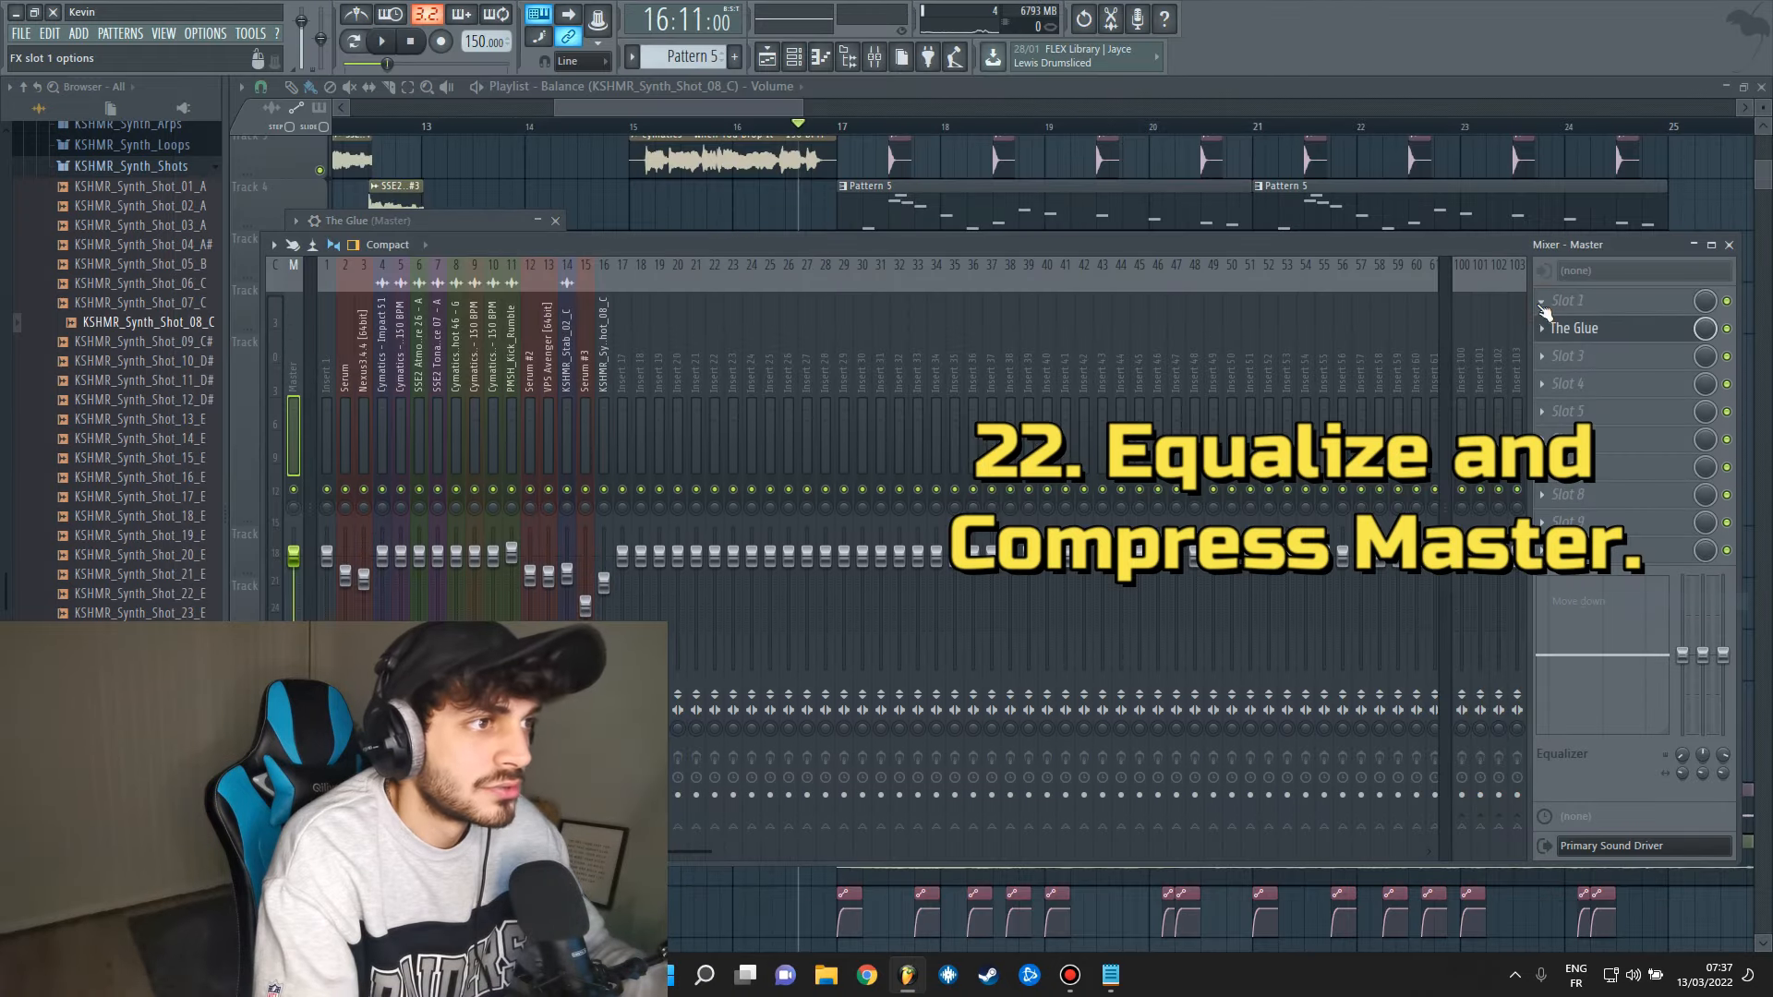
Insert Fruity parametric EQ 2 before The Glue on the Master and apply a Band 1 high pass around 43 Hz.
left_click(1543, 301)
left_click(1557, 432)
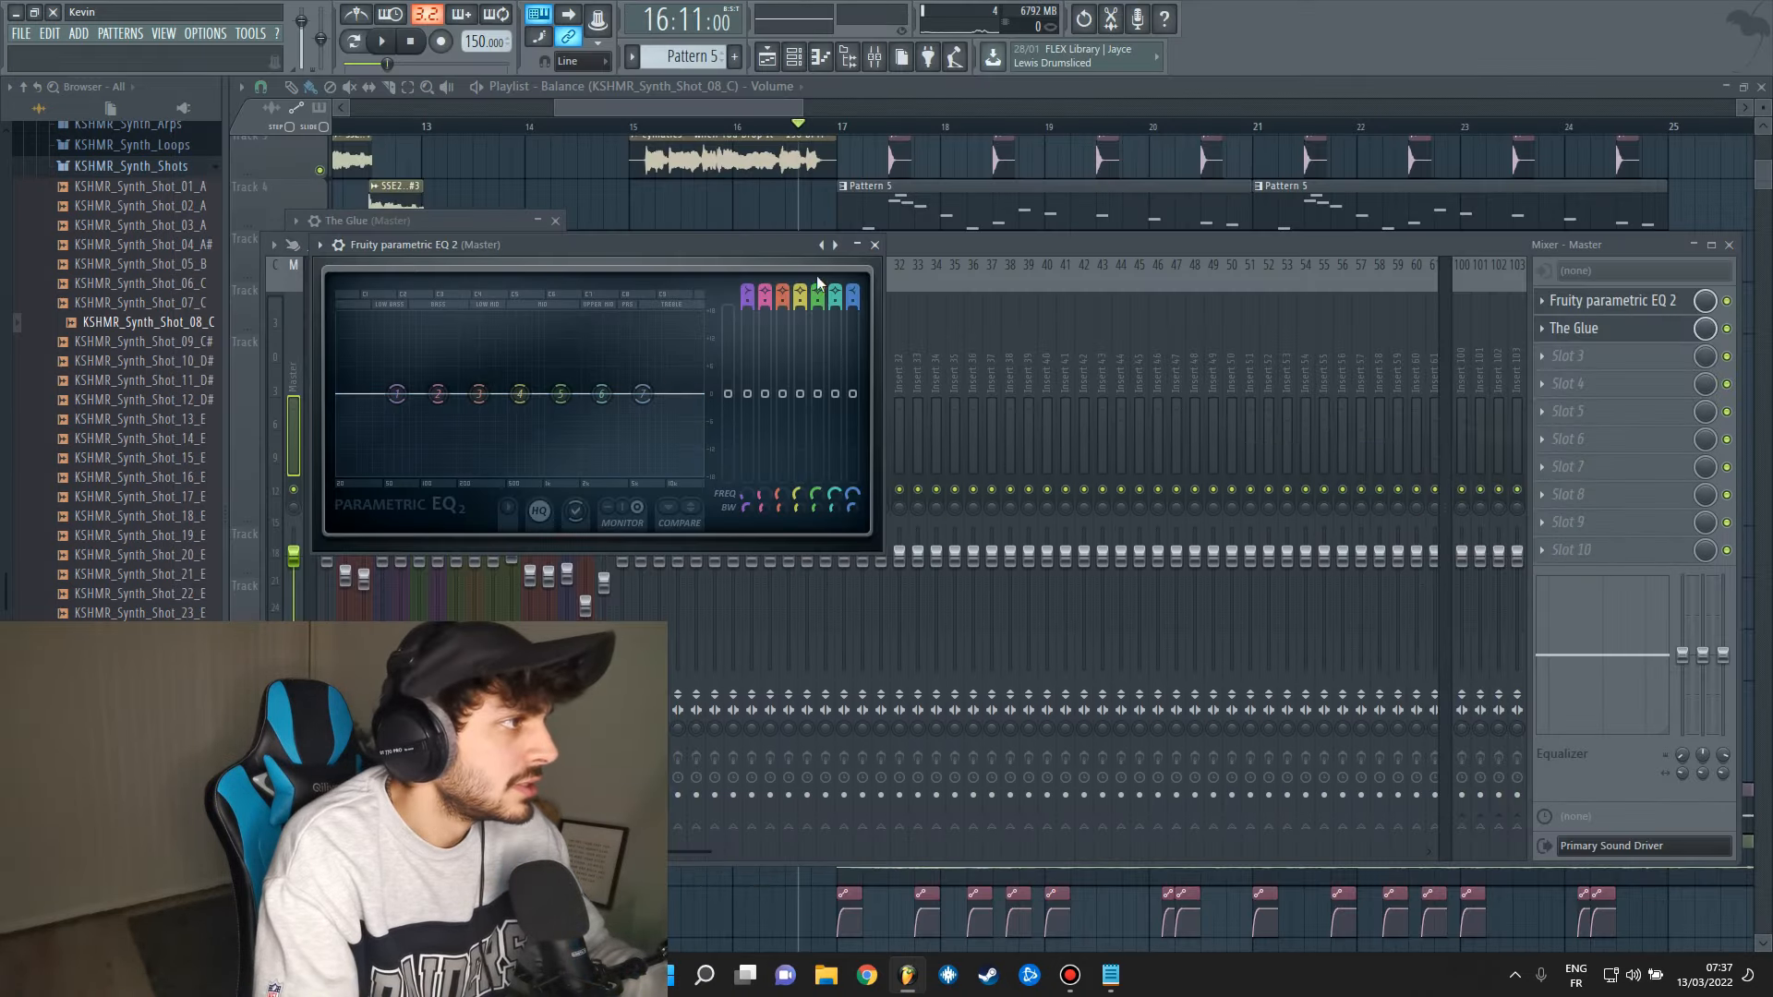
left_click(837, 245)
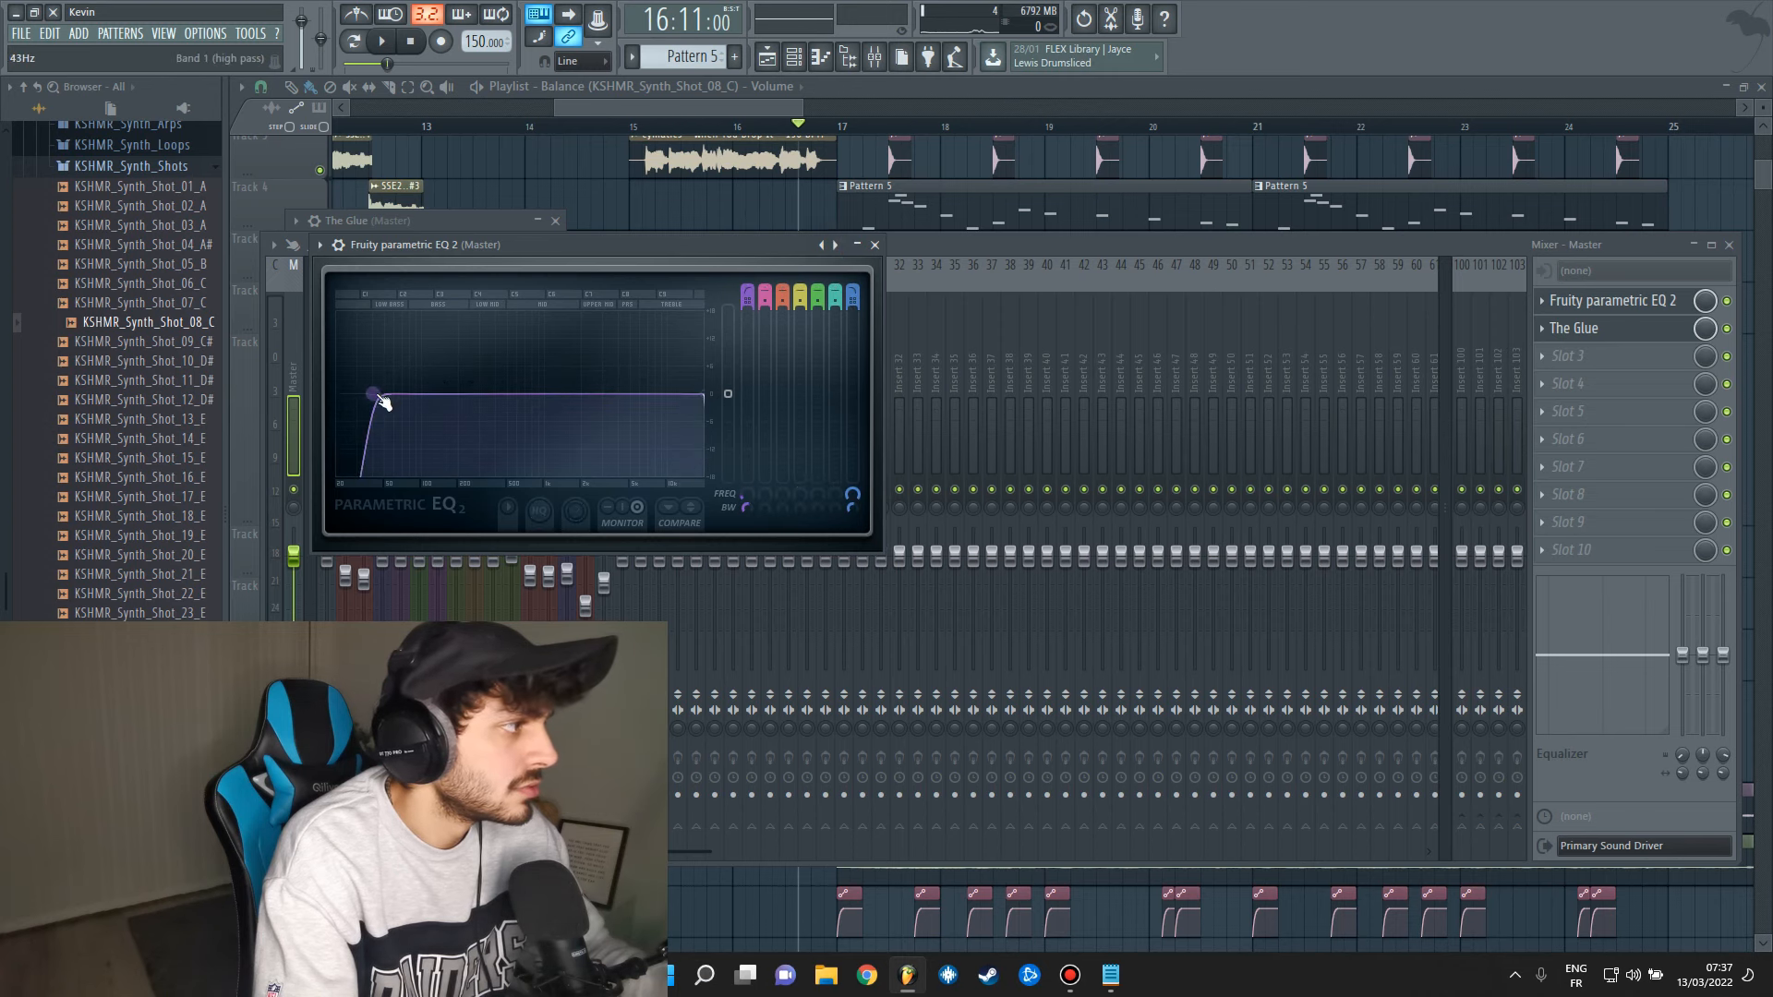
left_click(873, 244)
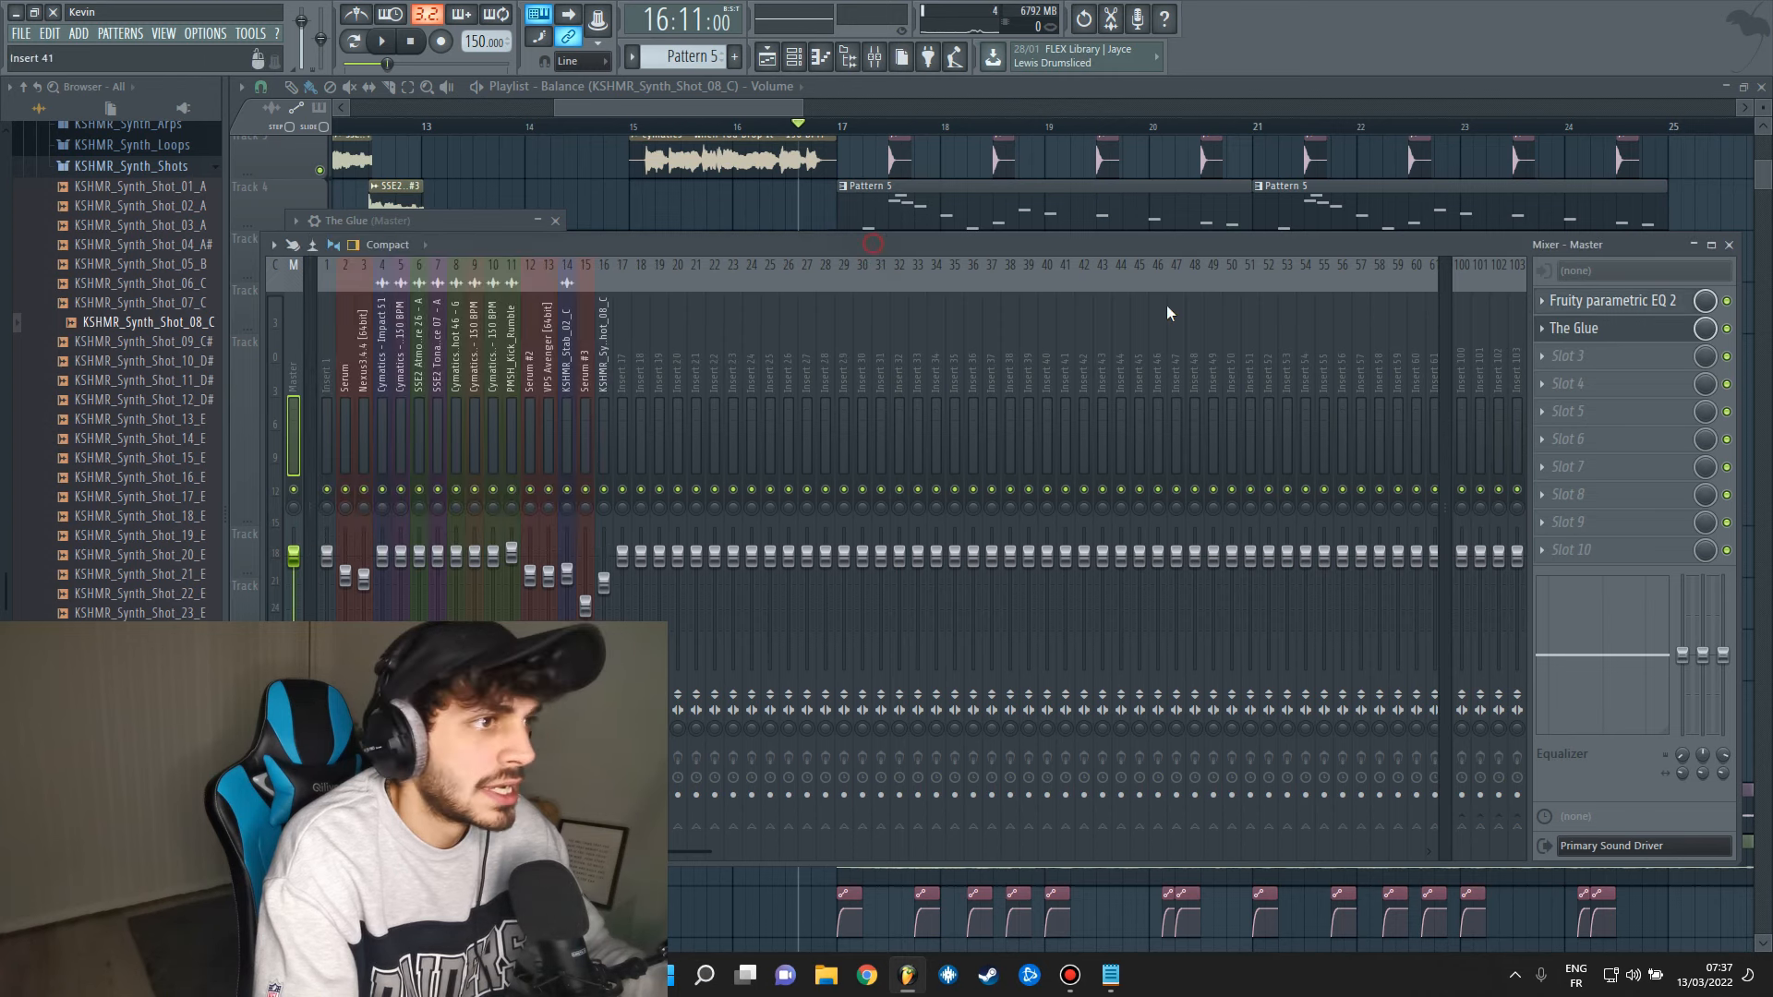
Load the Mastering preset "the glue two" in The Glue on the Master track.
left_click(1607, 330)
left_click(413, 268)
mouse_move(485, 290)
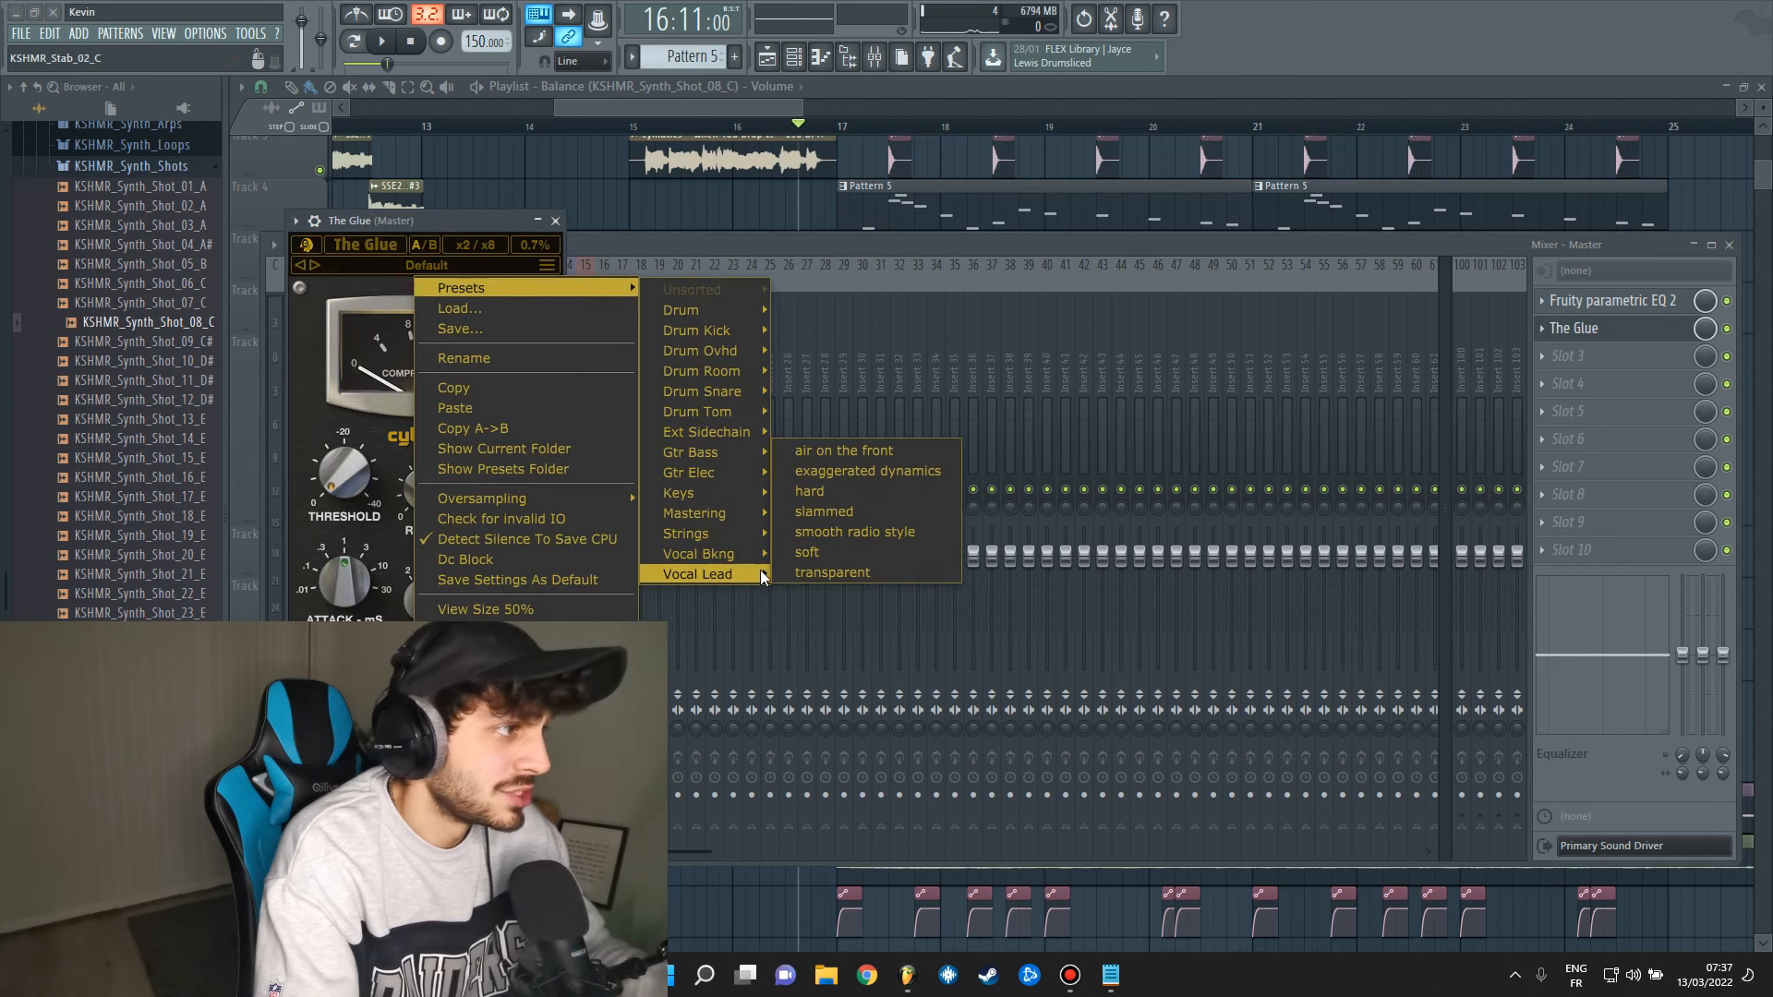
mouse_move(696, 517)
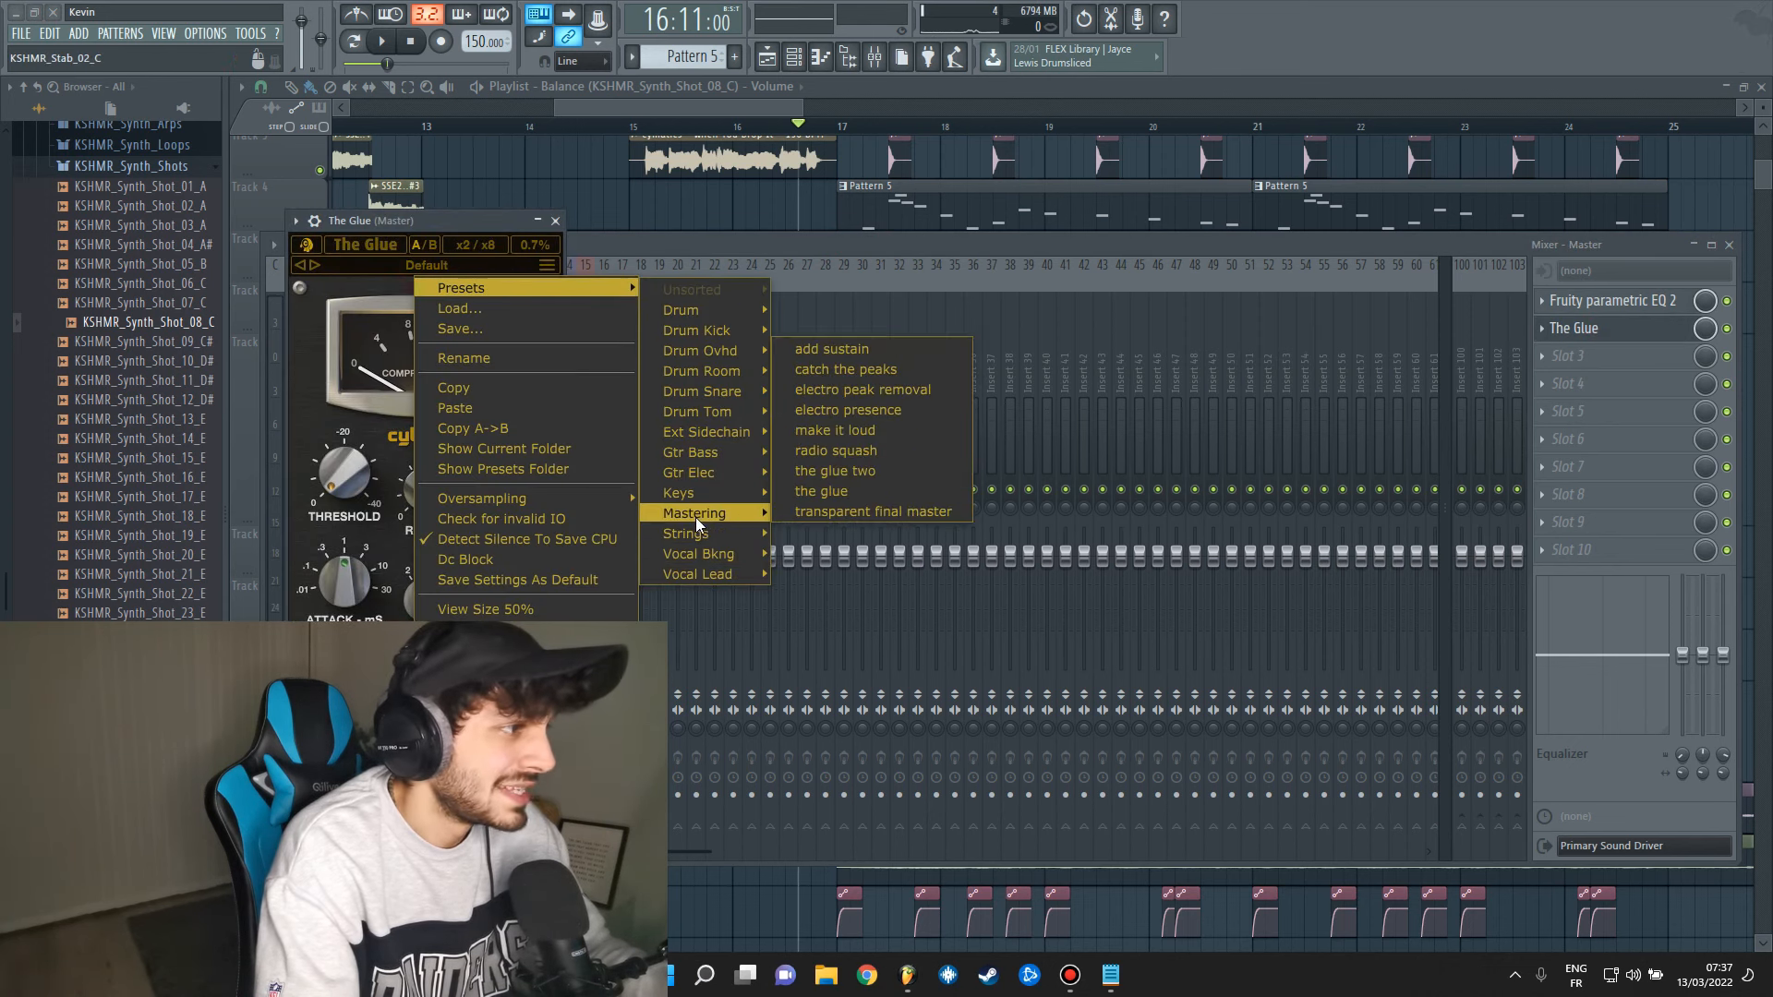
left_click(843, 473)
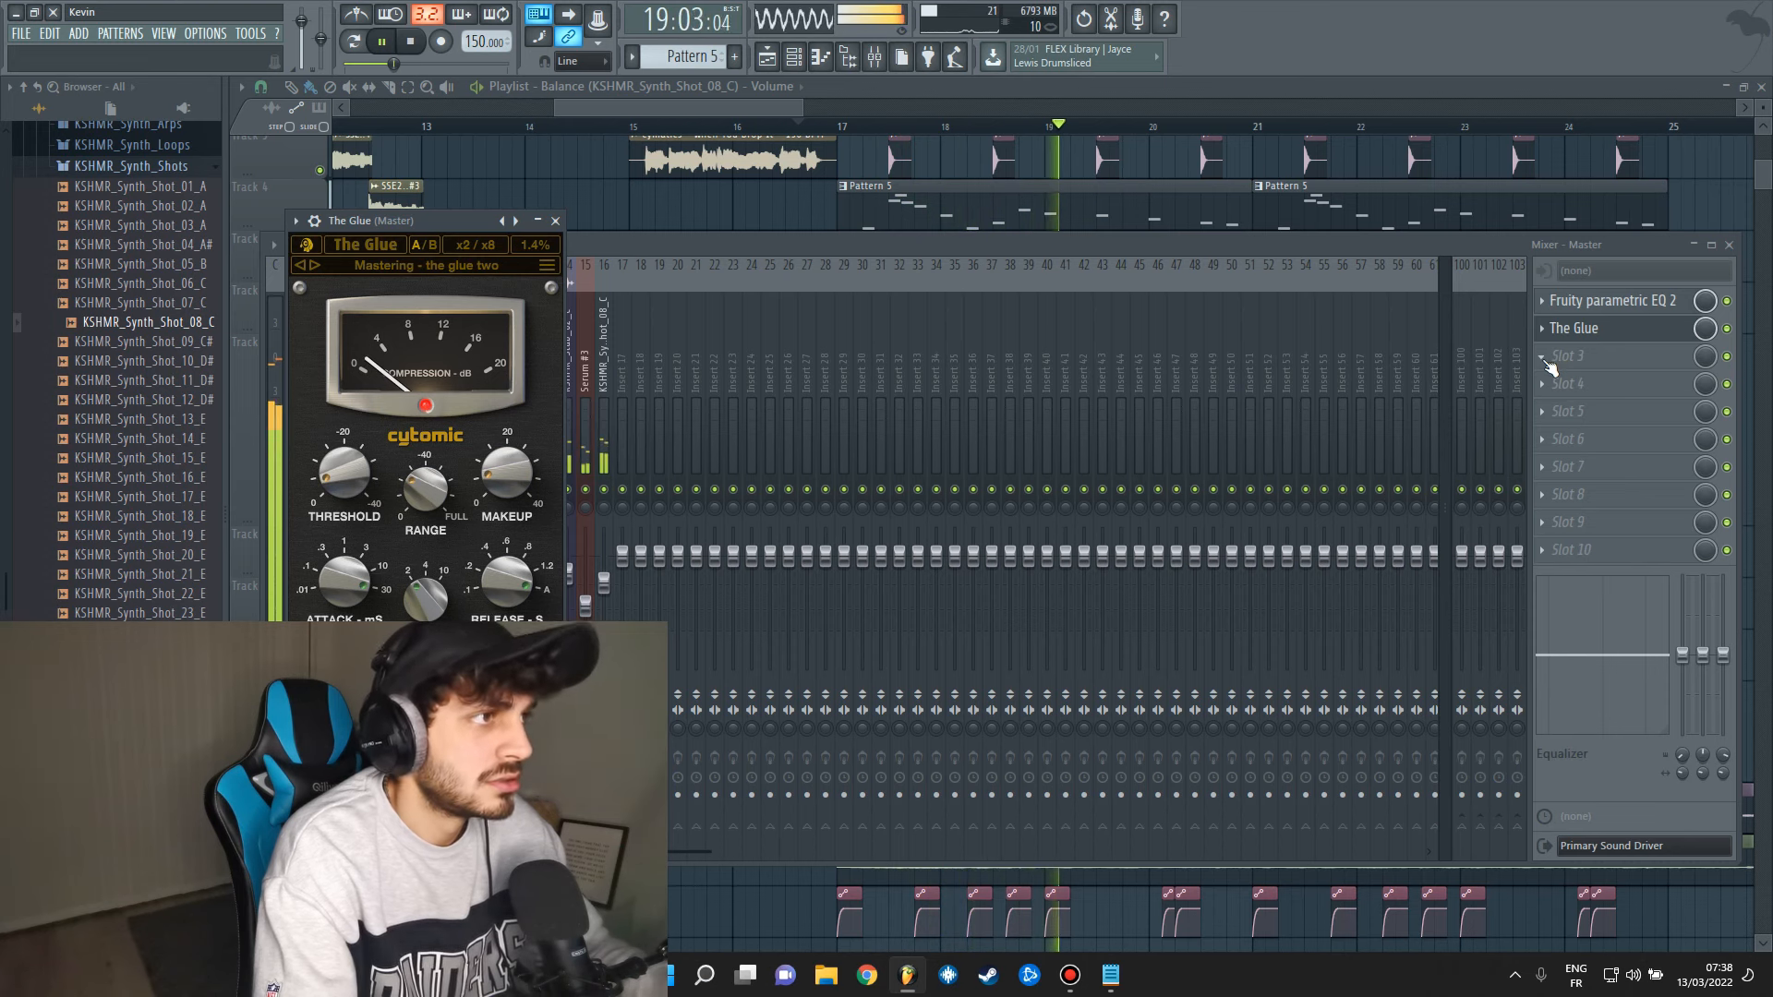
Add GClip in slot 3 and Ozone 9 Imager in slot 6 of the Master track, and stop playback.
left_click(1554, 362)
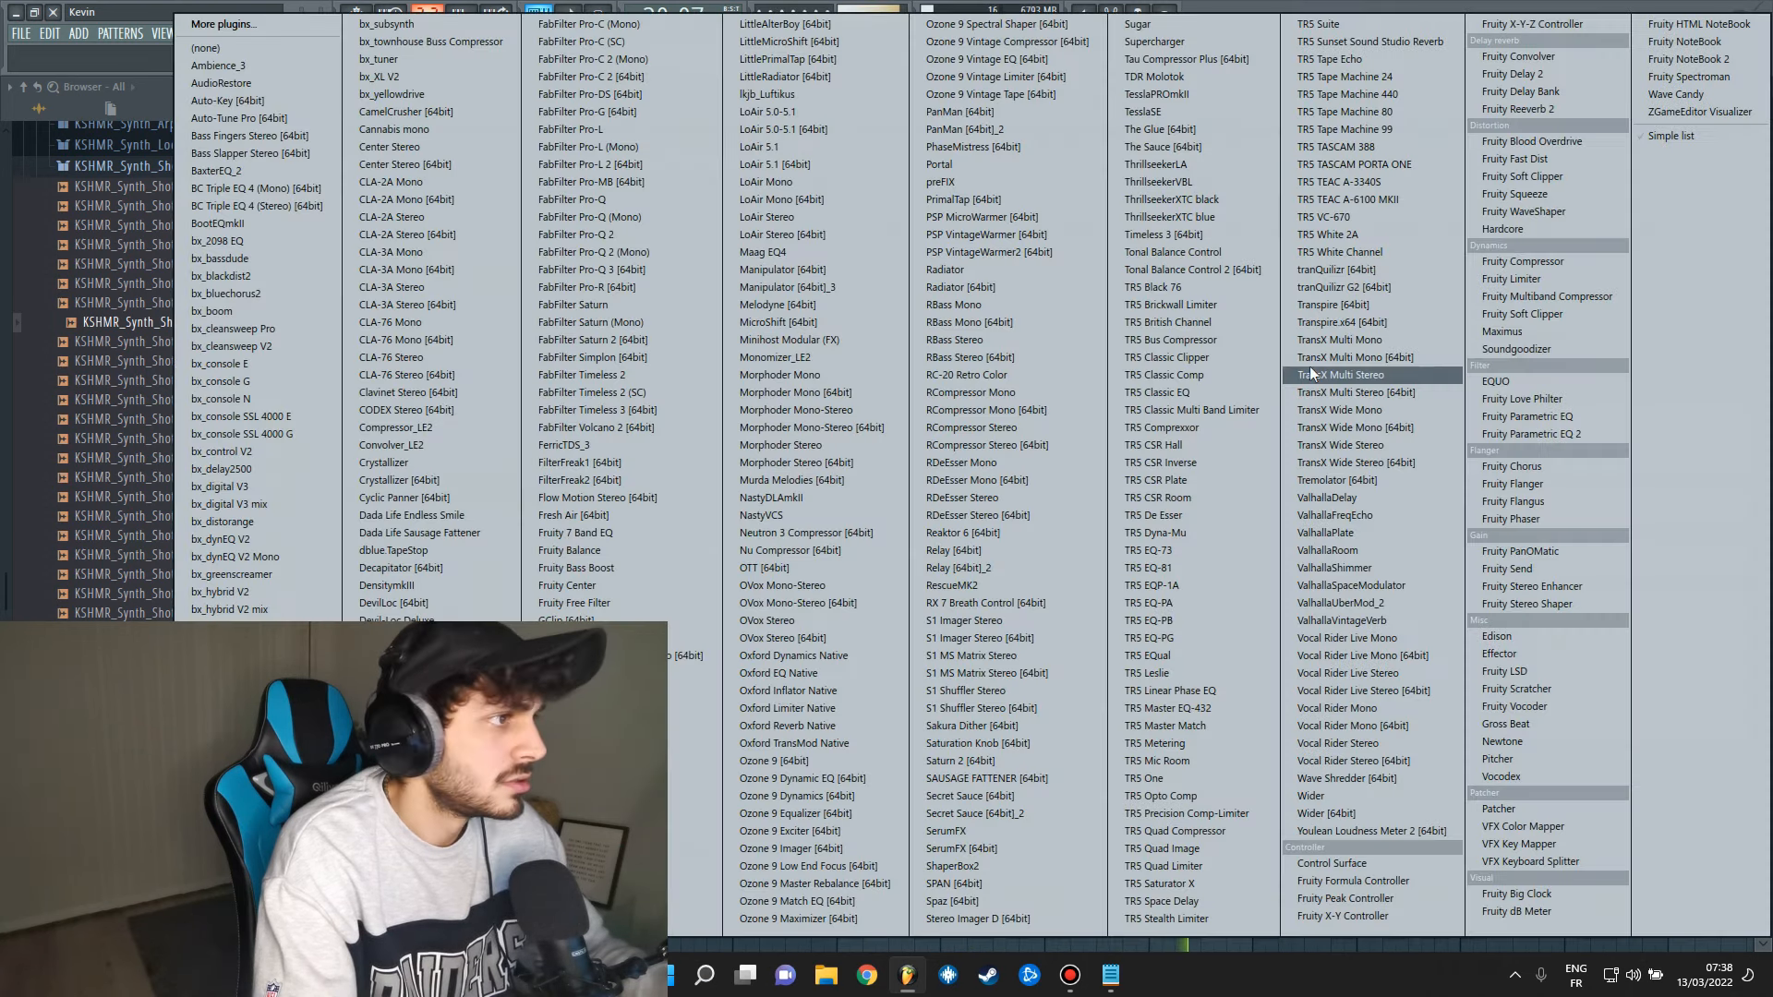
left_click(792, 848)
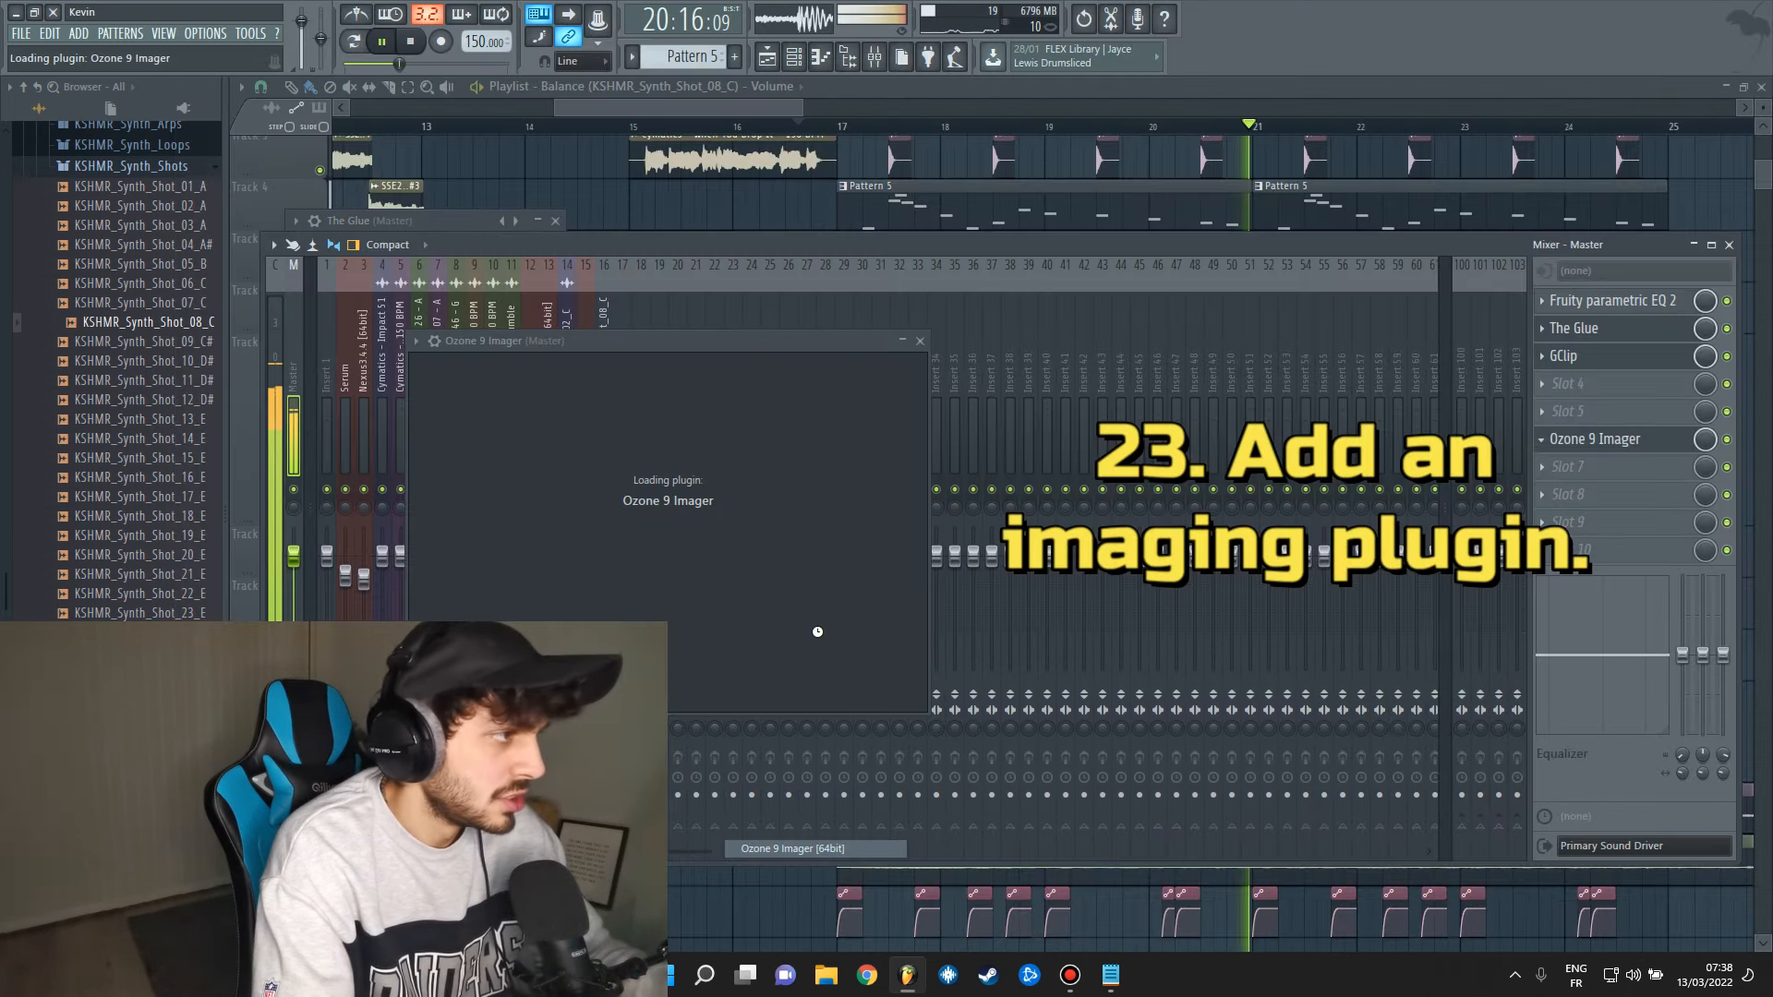
key("space")
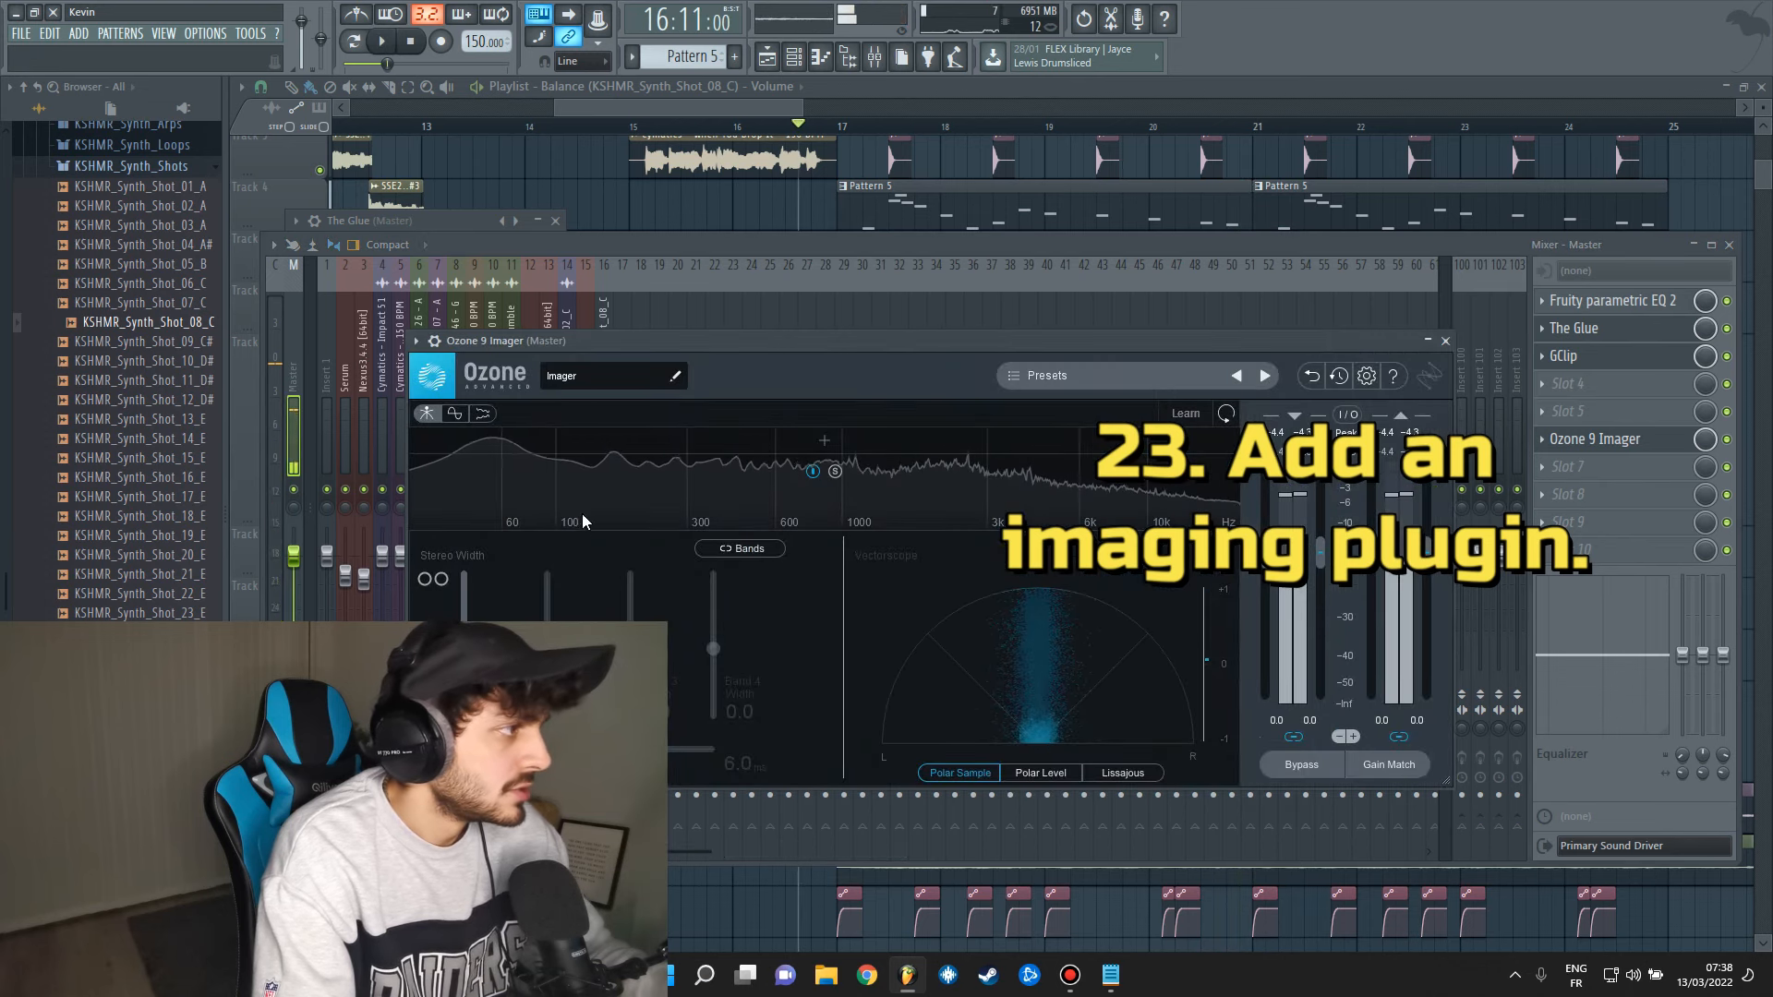
Split the Ozone 9 Imager spectrum into separate low, mid and high bands and widen Band 2 to about 10.
left_click(606, 432)
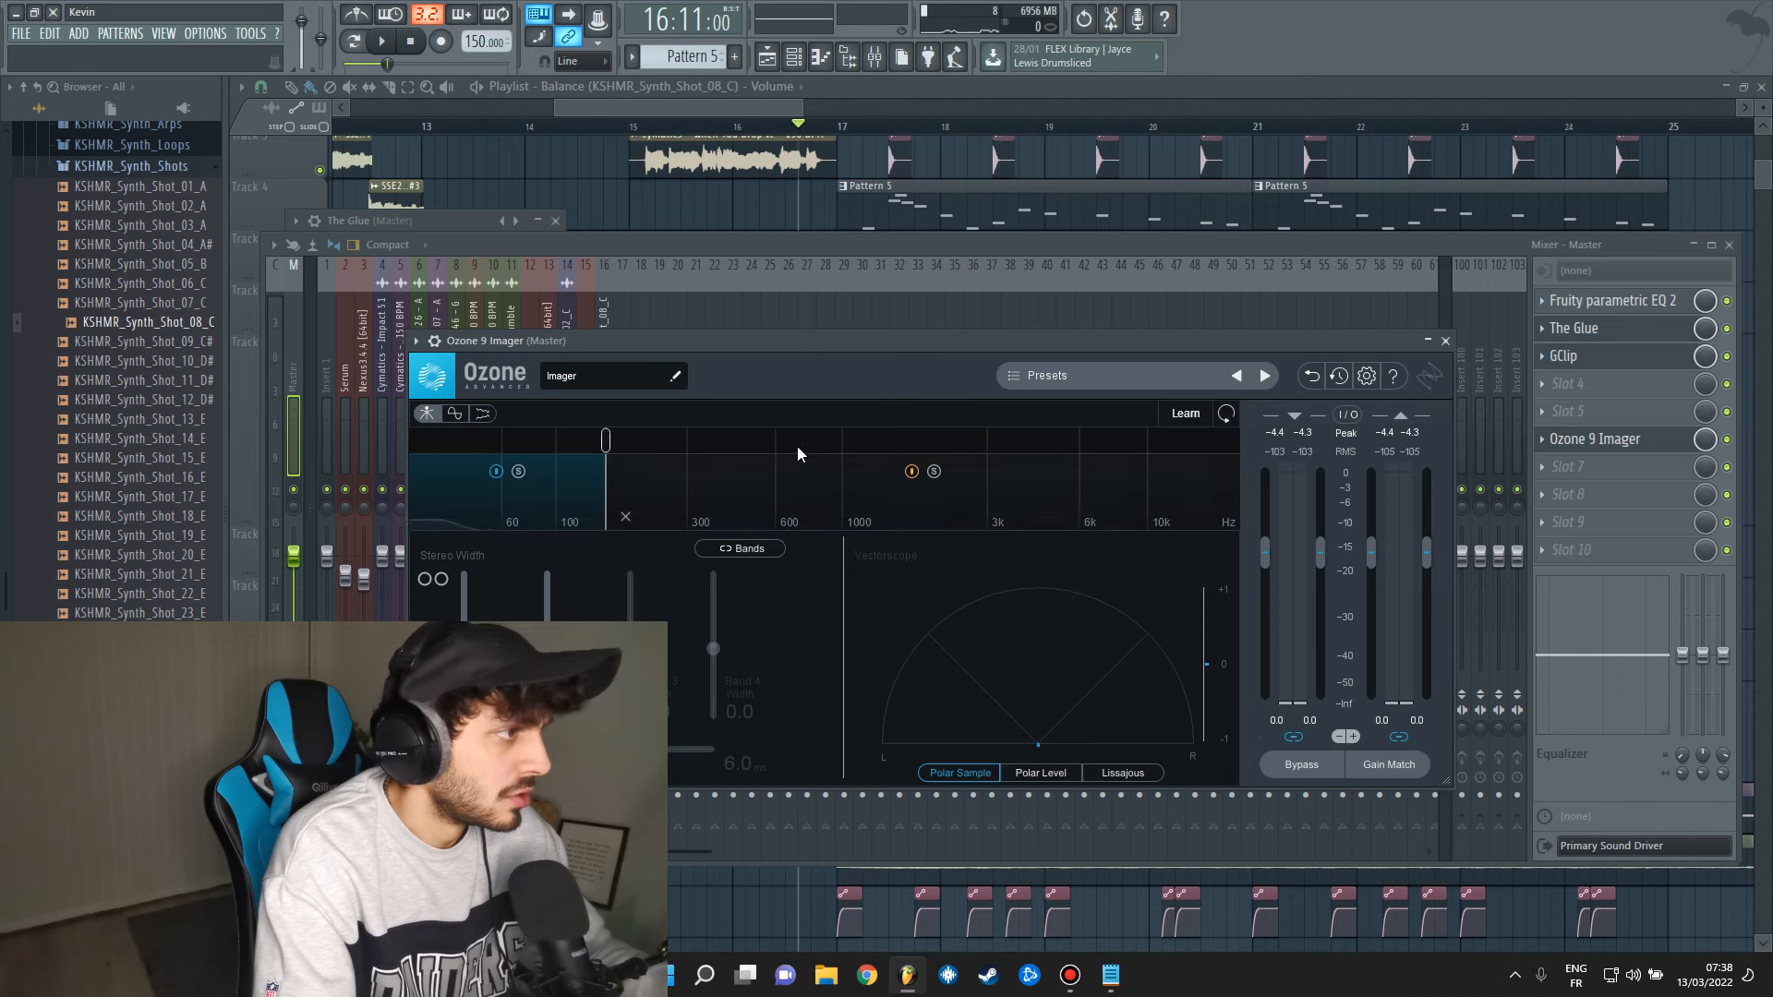
left_click(950, 430)
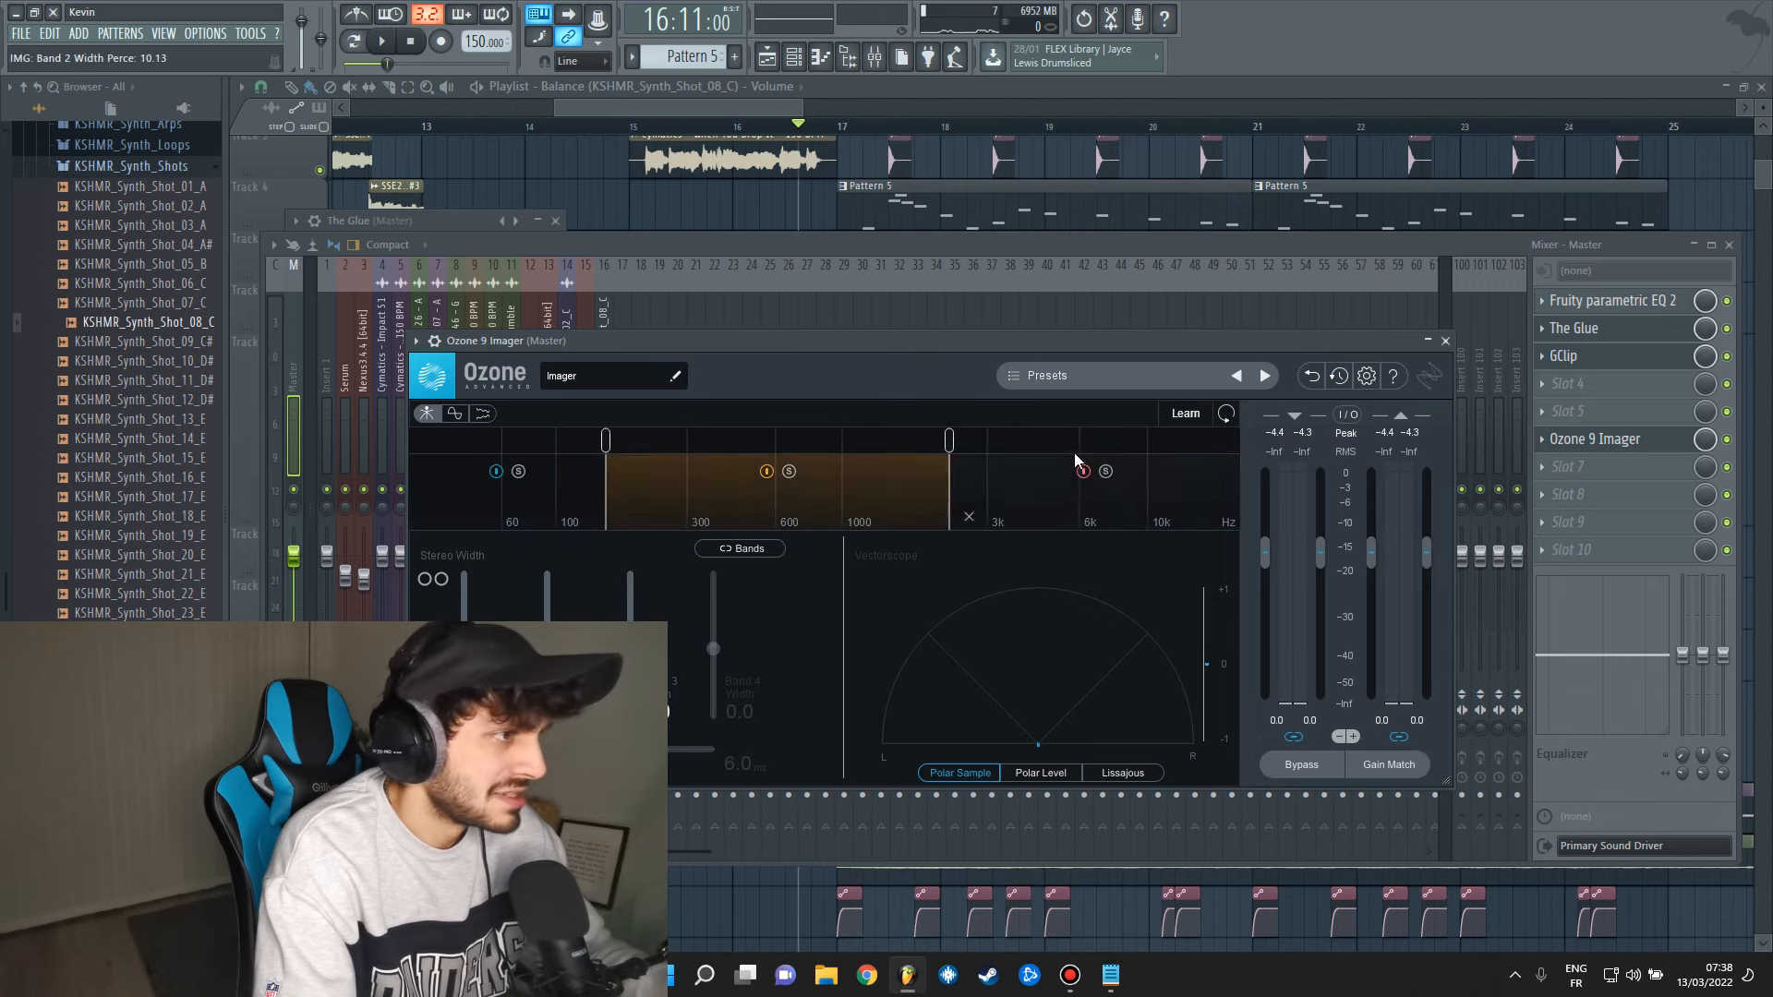
left_click(1148, 436)
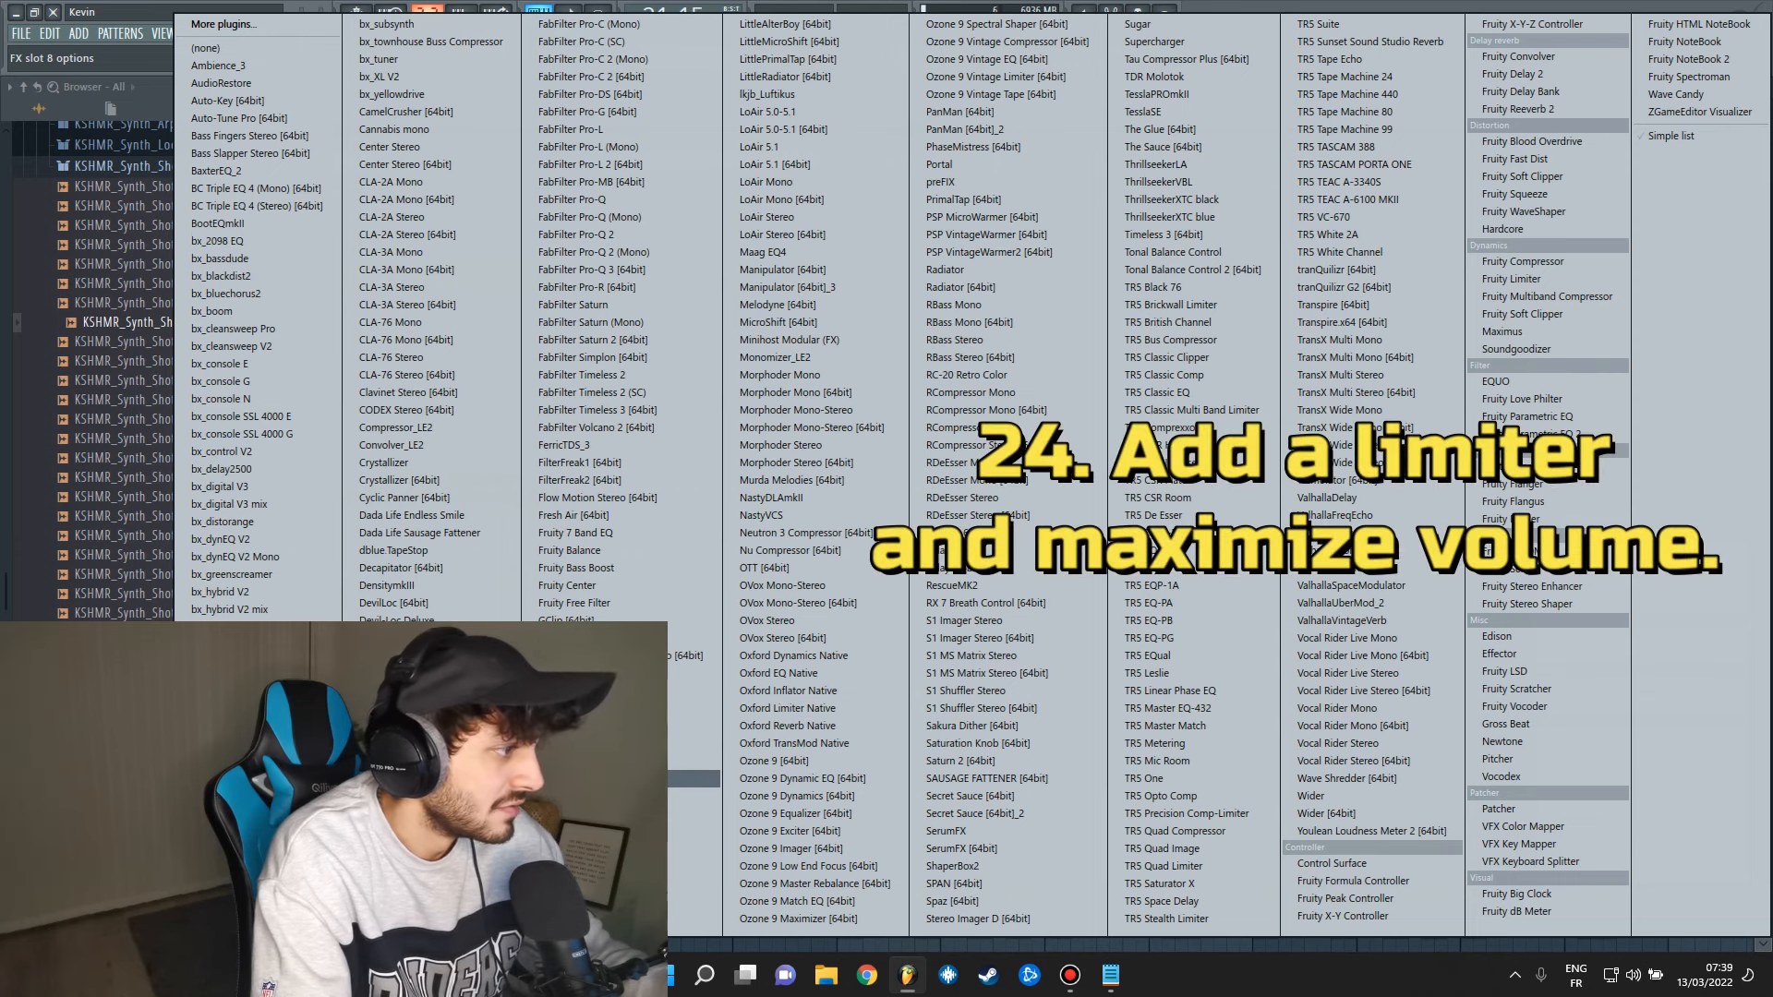
Add Invisible Limiter in Master slot 8 with a limit level of -1.00 dB and an input gain of 4.20 dB.
left_click(591, 778)
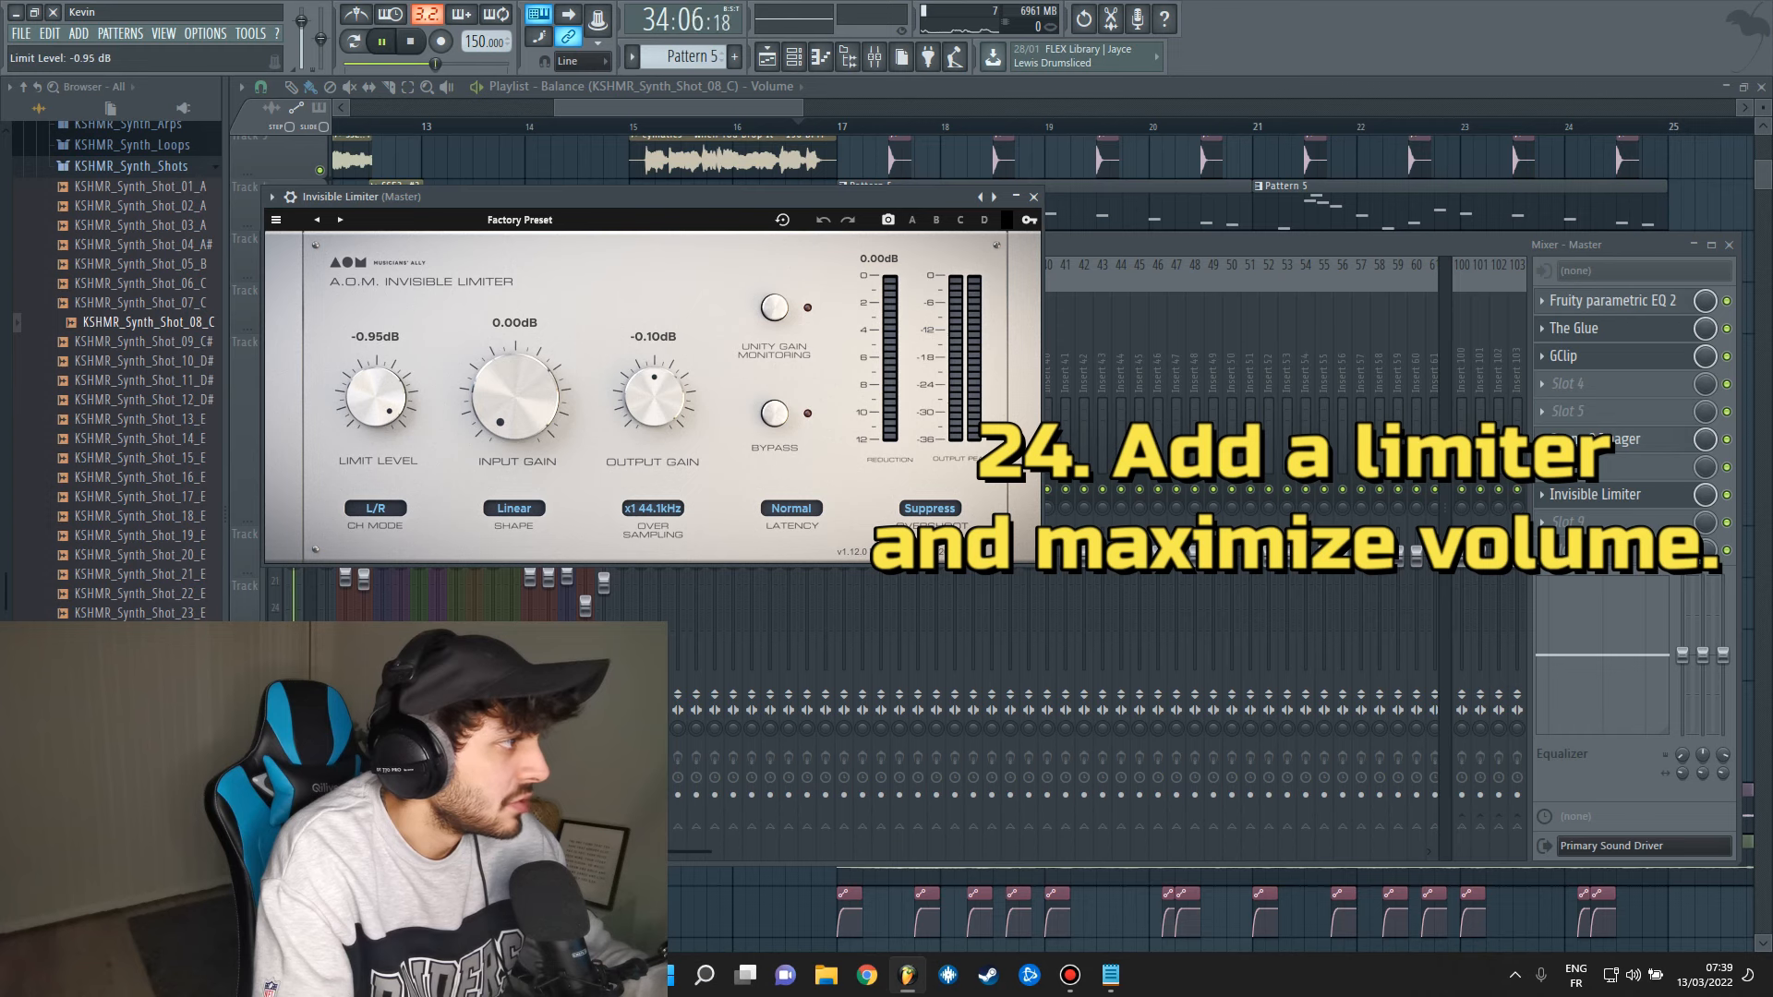
left_click_drag(376, 398, 375, 401)
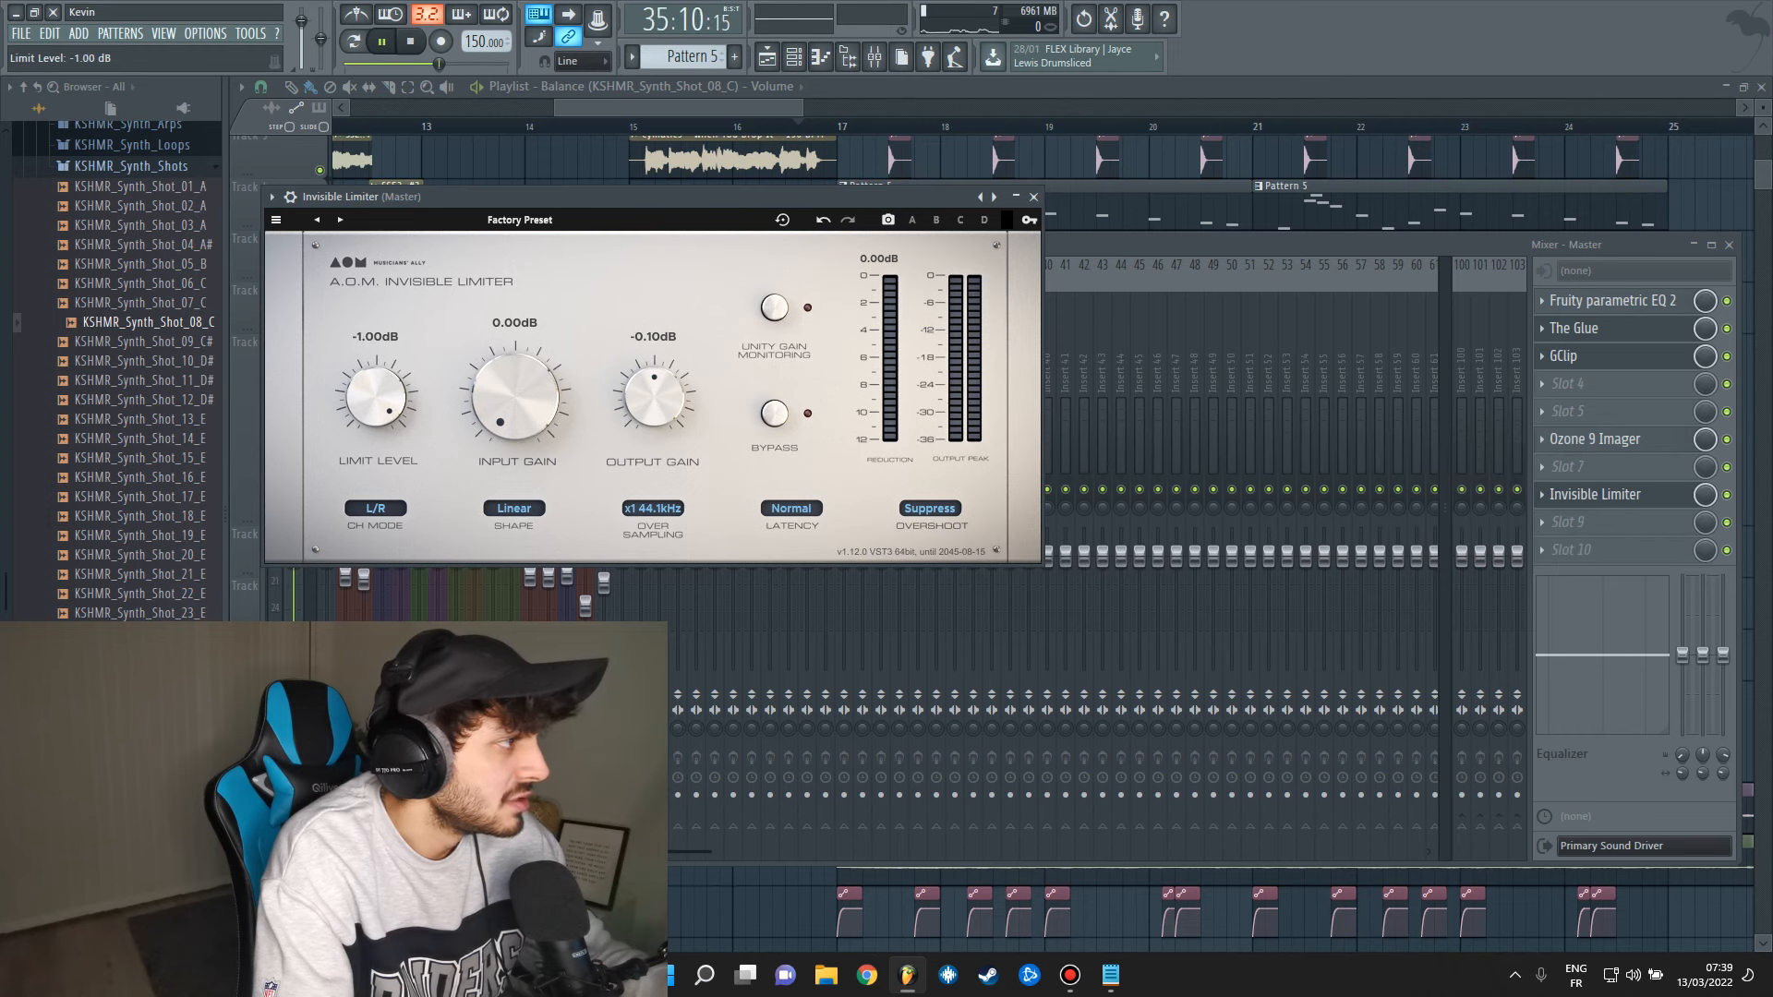
left_click_drag(483, 422, 483, 397)
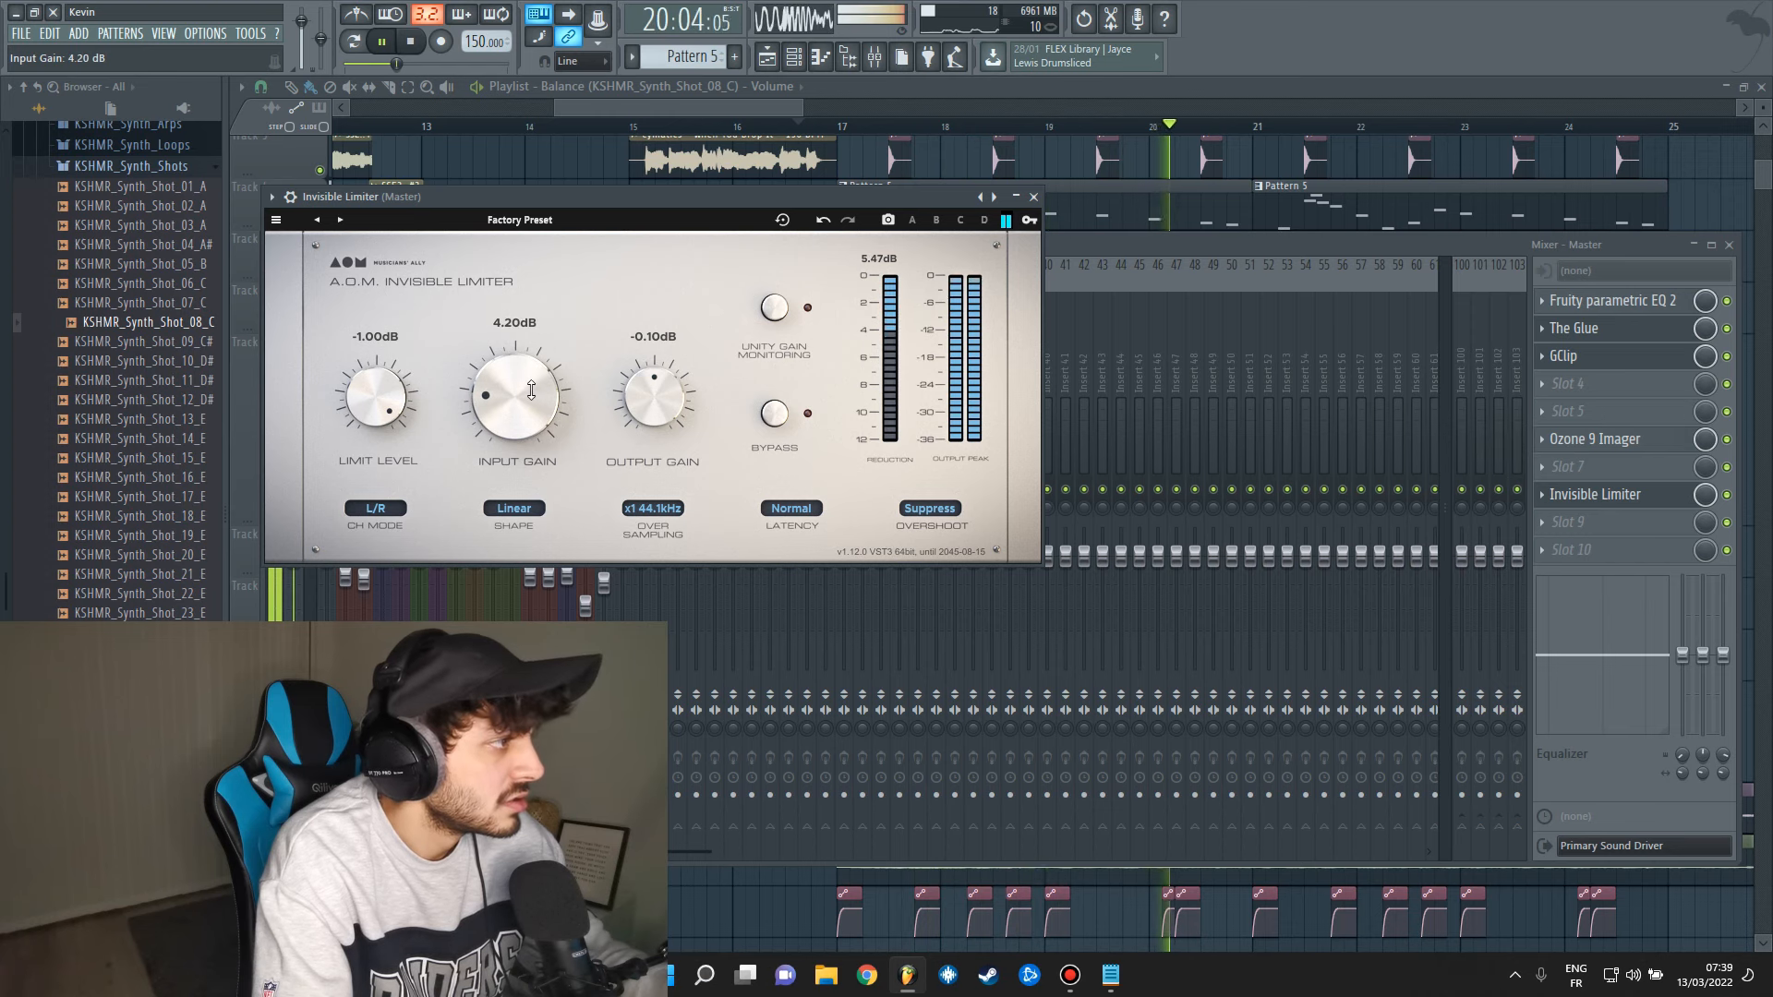
left_click(1034, 198)
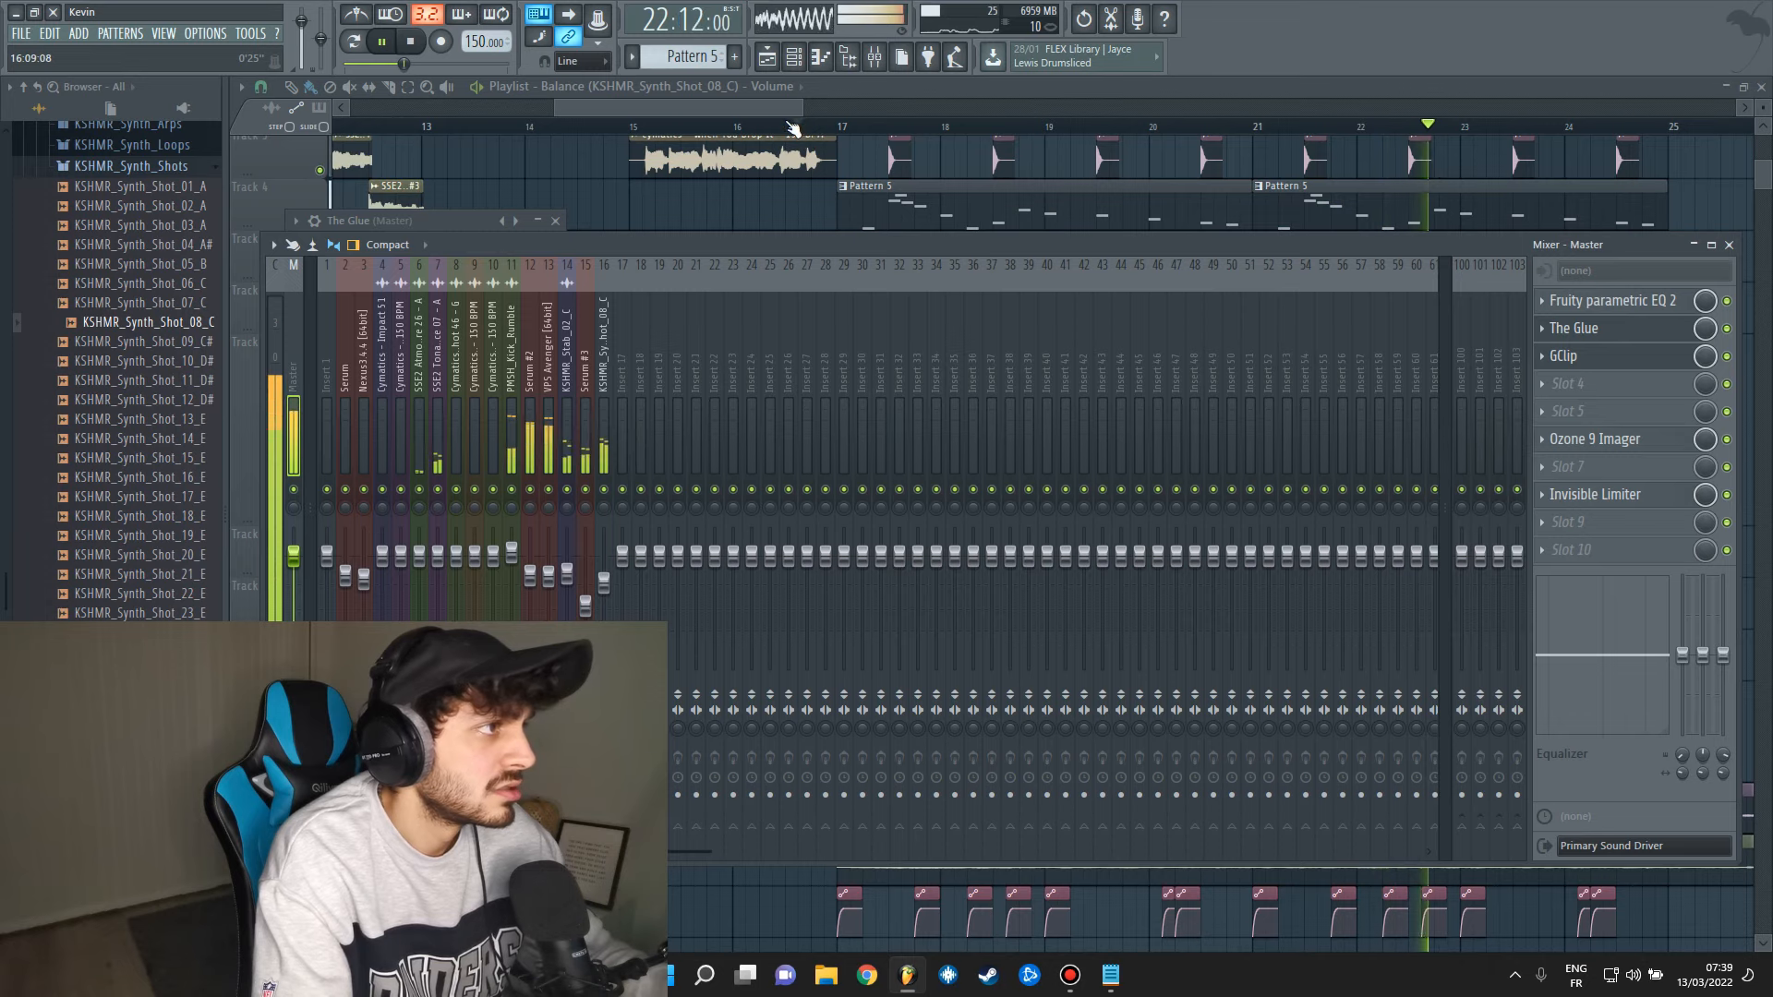
Return to the playlist and place a copy of Cymatics - Impact 51 at bar 25 on Track 7.
left_click_drag(776, 108, 809, 111)
left_click(1093, 208)
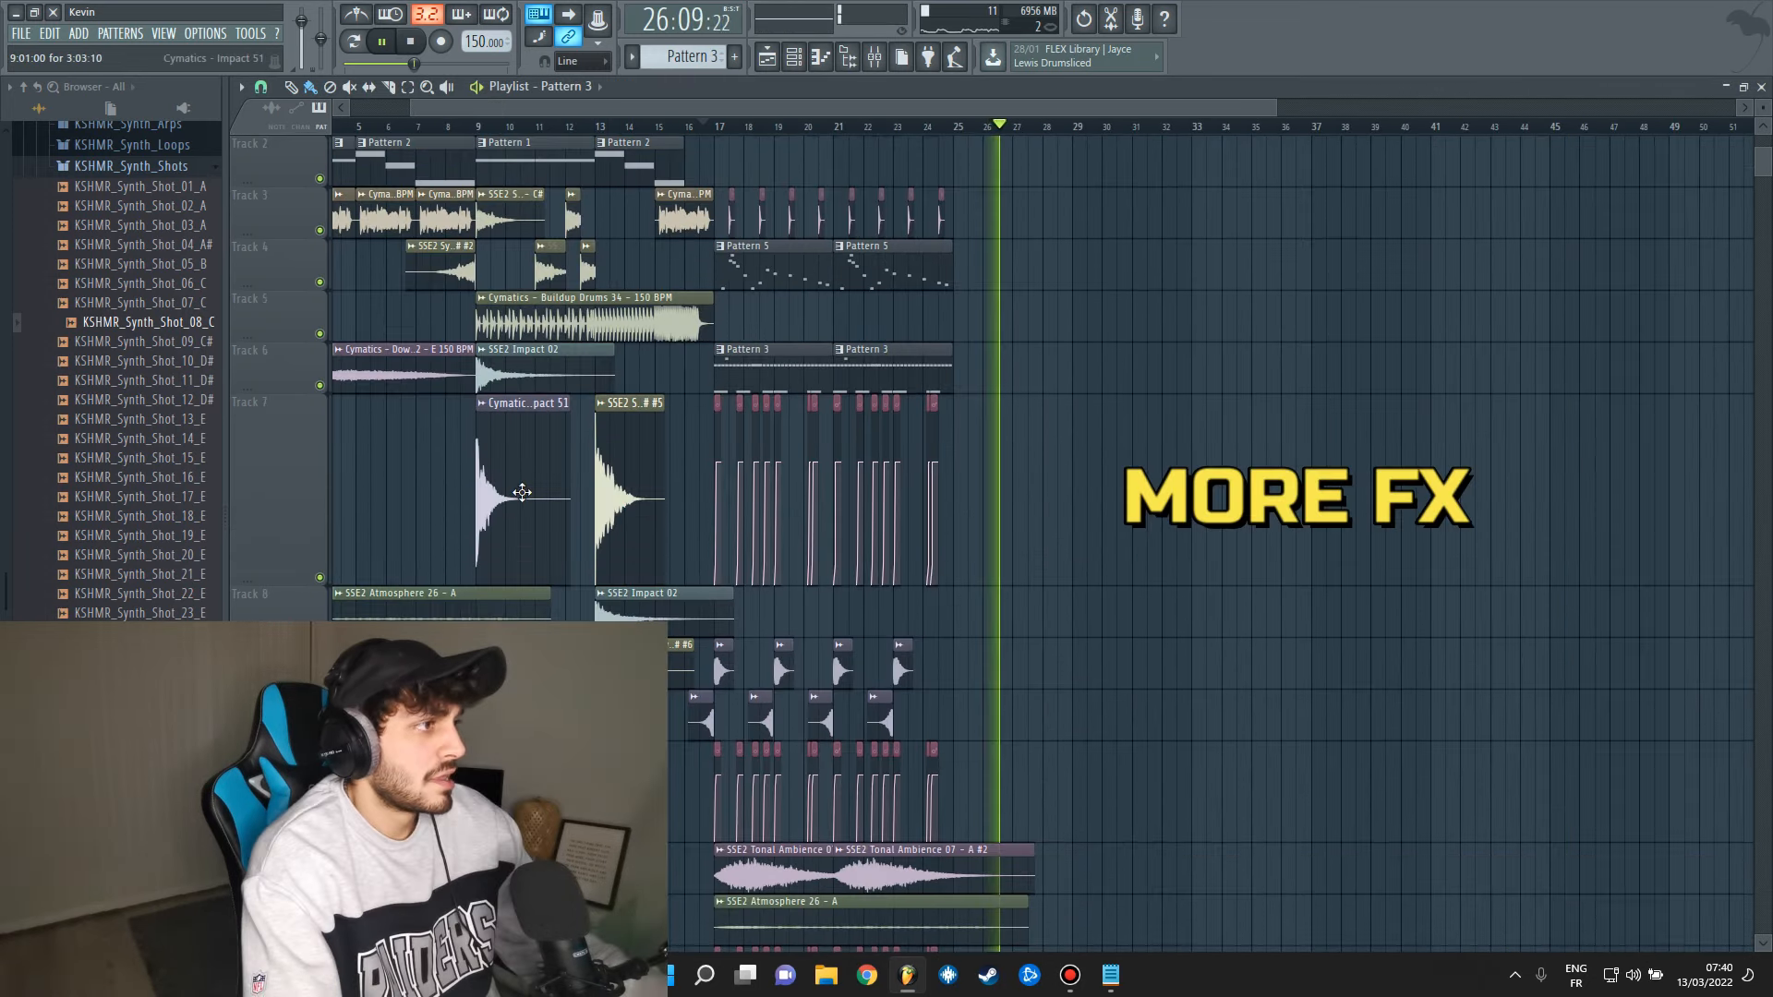
left_click(522, 493)
left_click(957, 447)
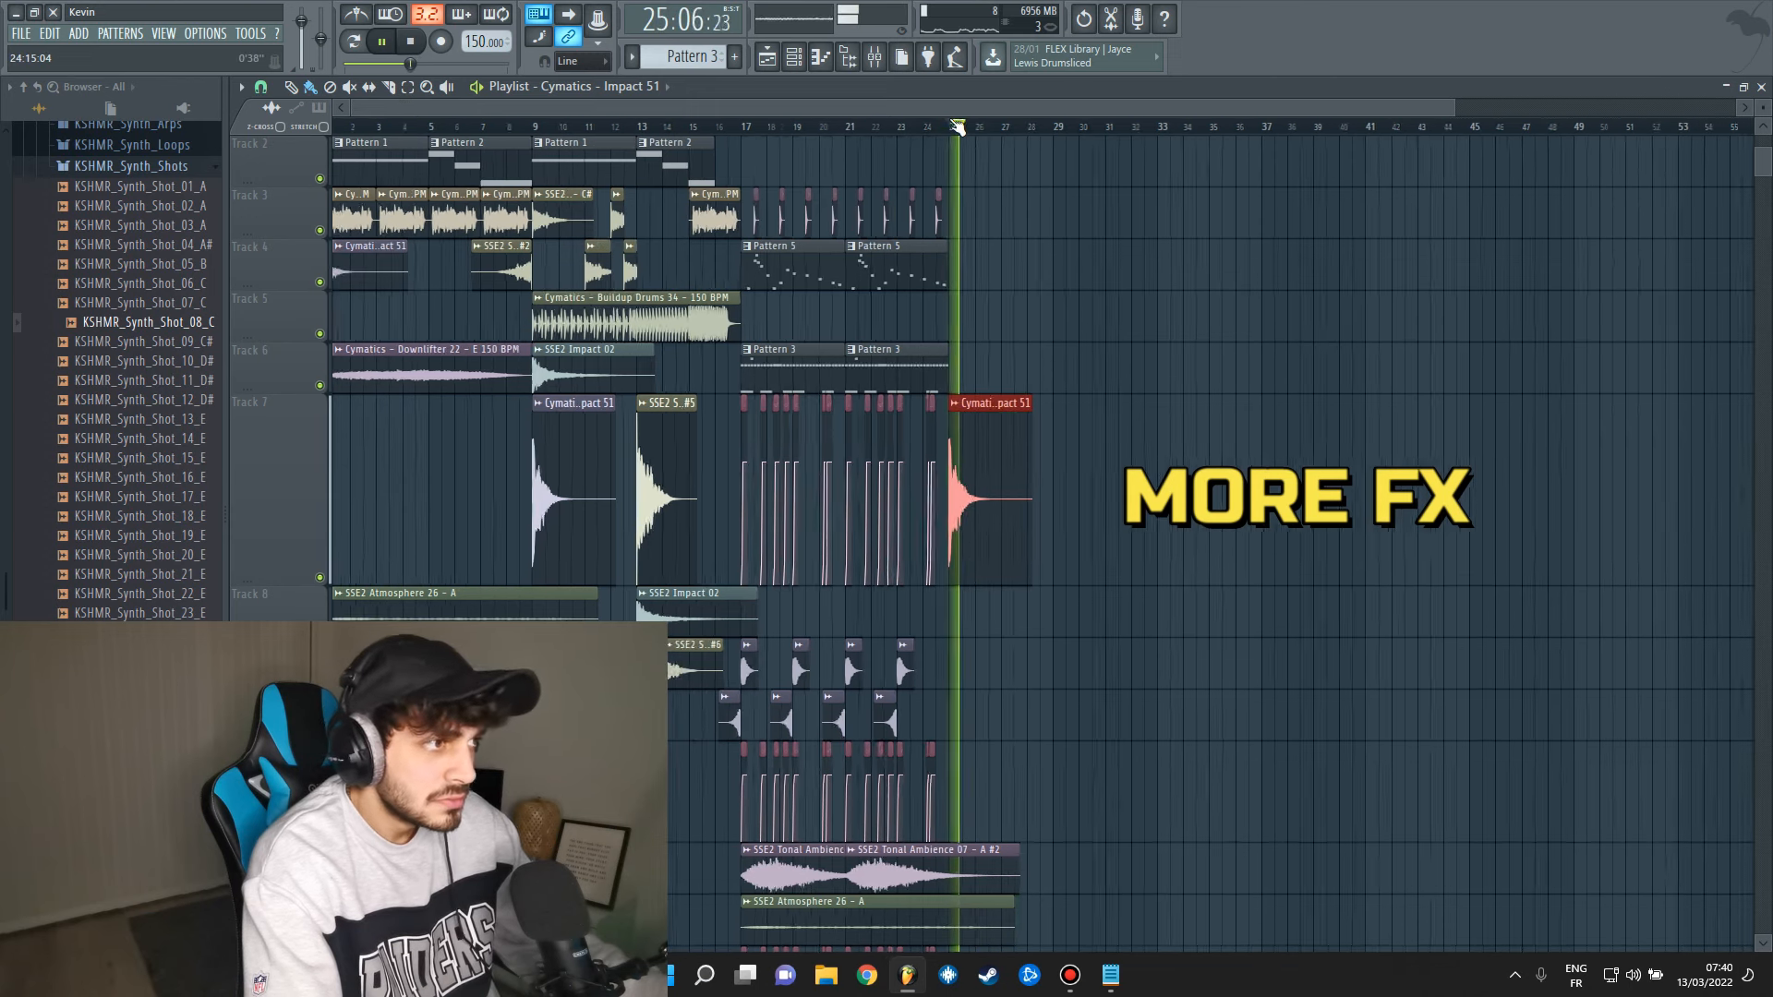
Delete the stray Pattern 3 clip far along Track 5 and place SSE2 Impact 02 at bar 25 on that track.
scroll(915, 123, "down", 3)
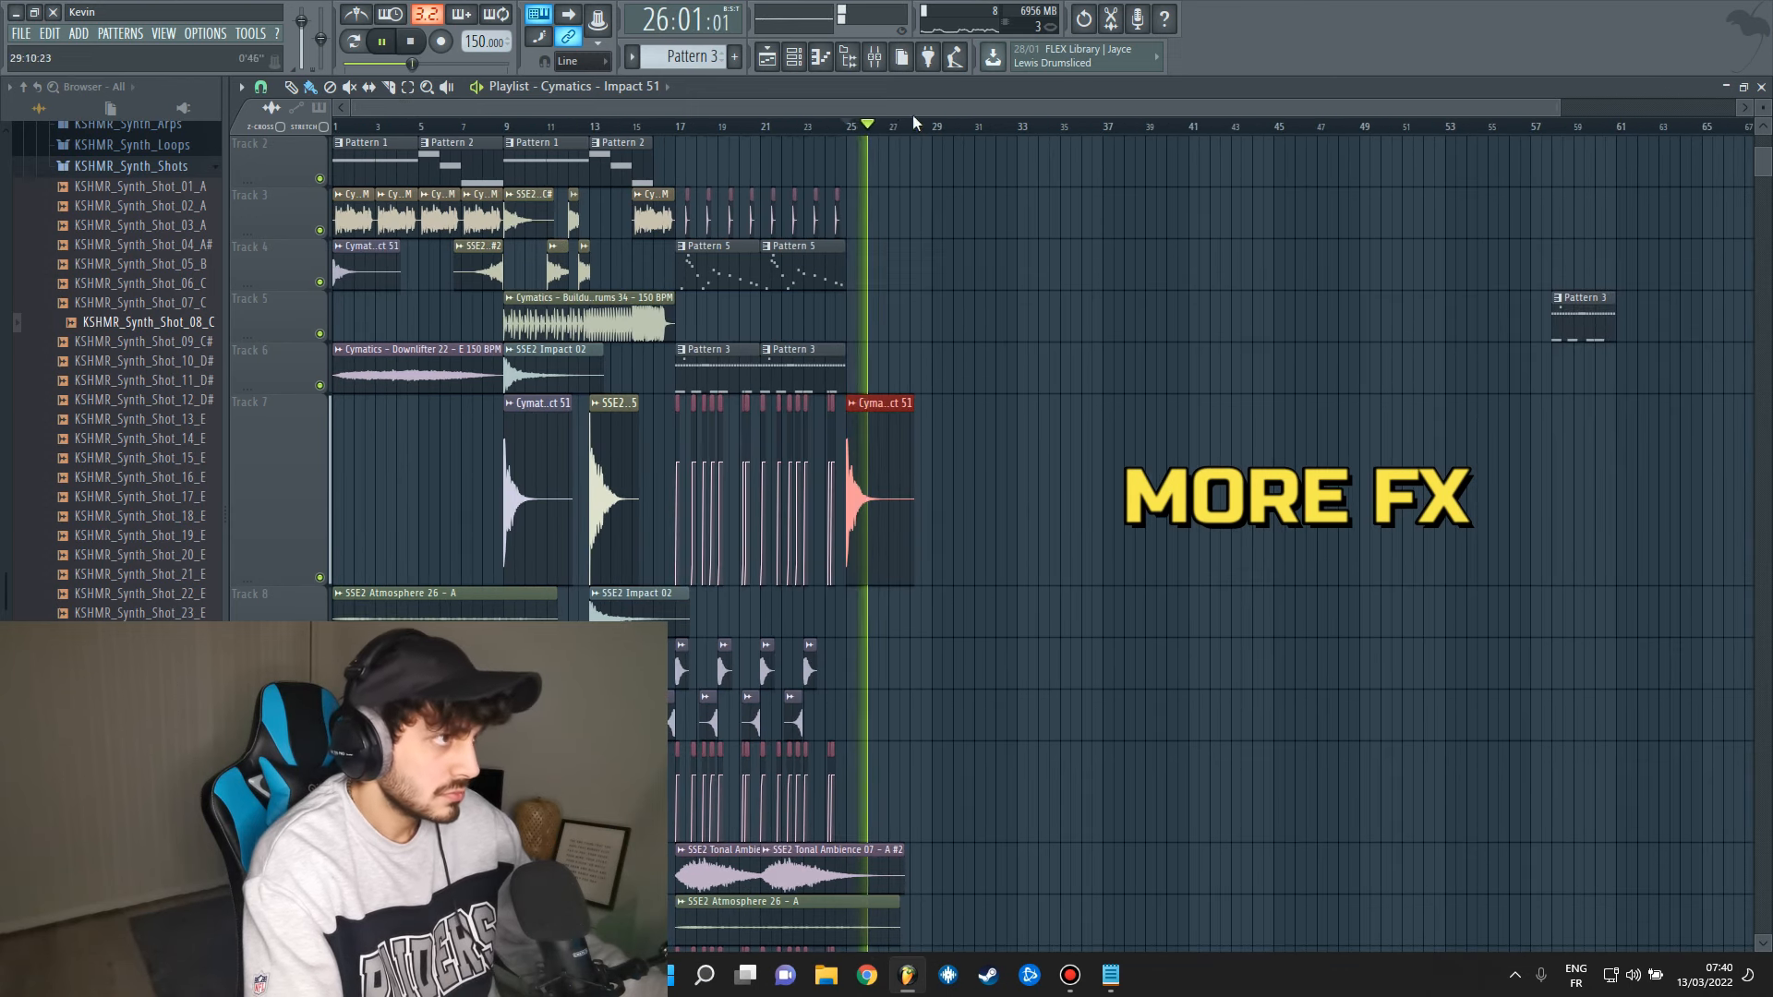
left_click(837, 127)
right_click(1565, 325)
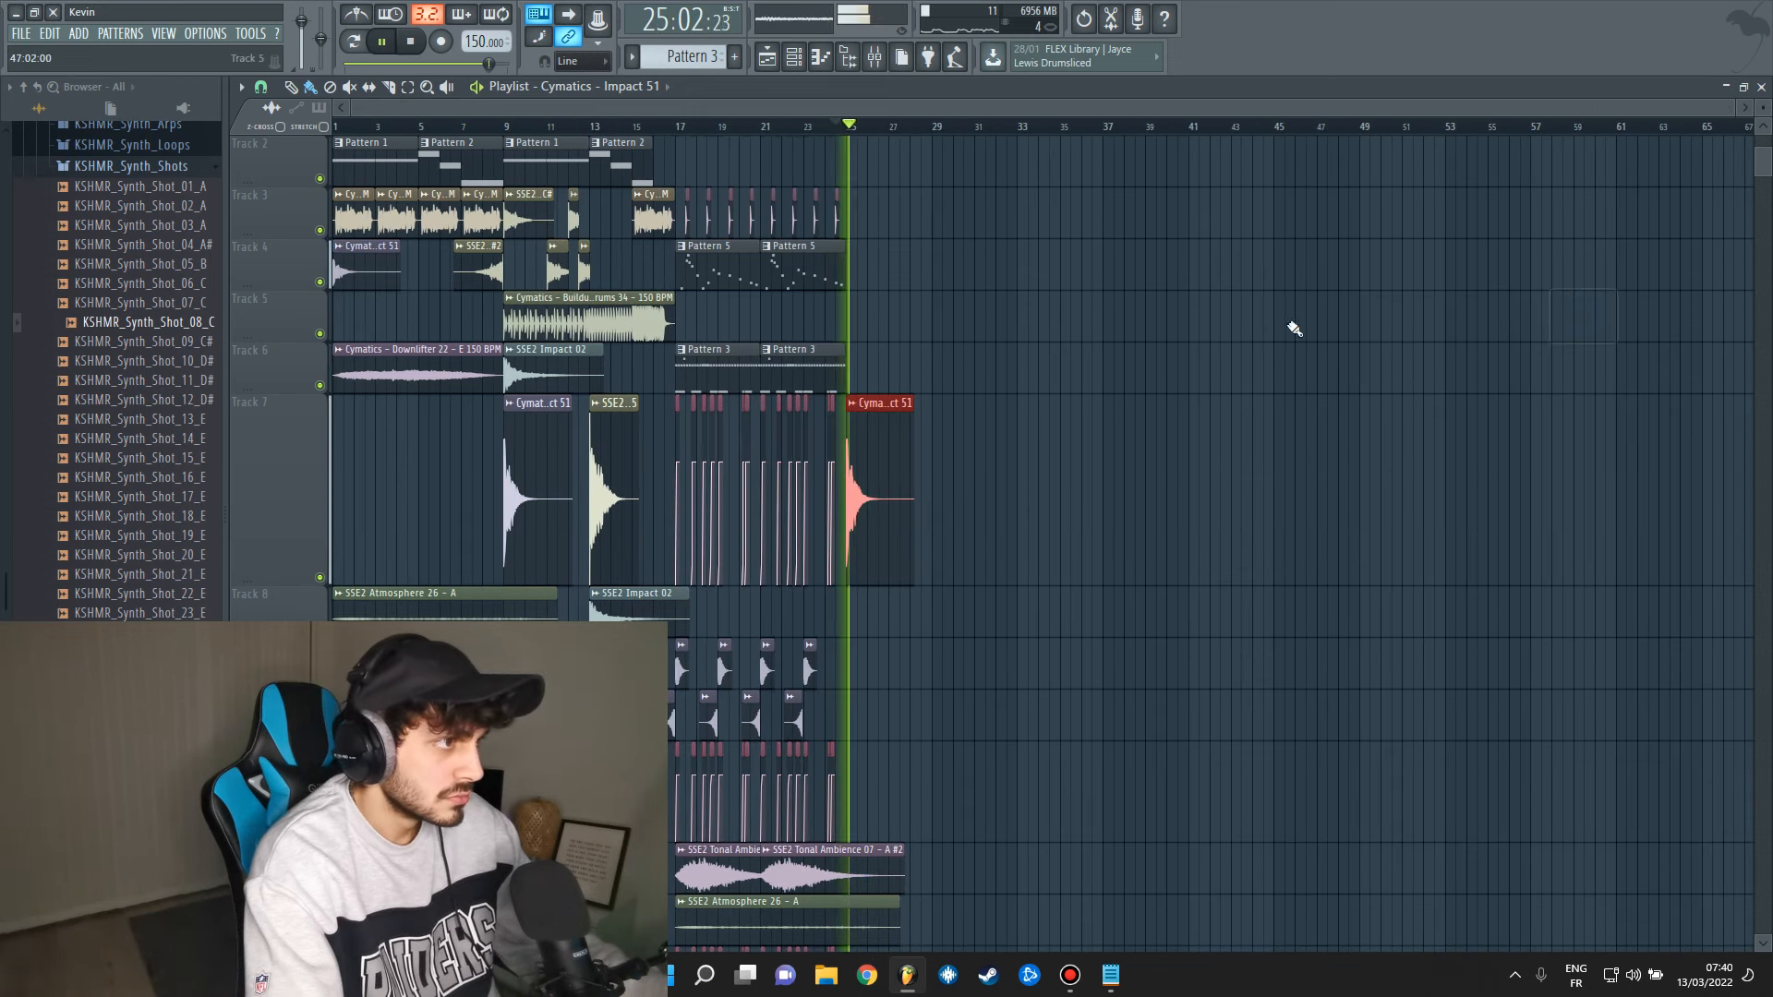
key("space")
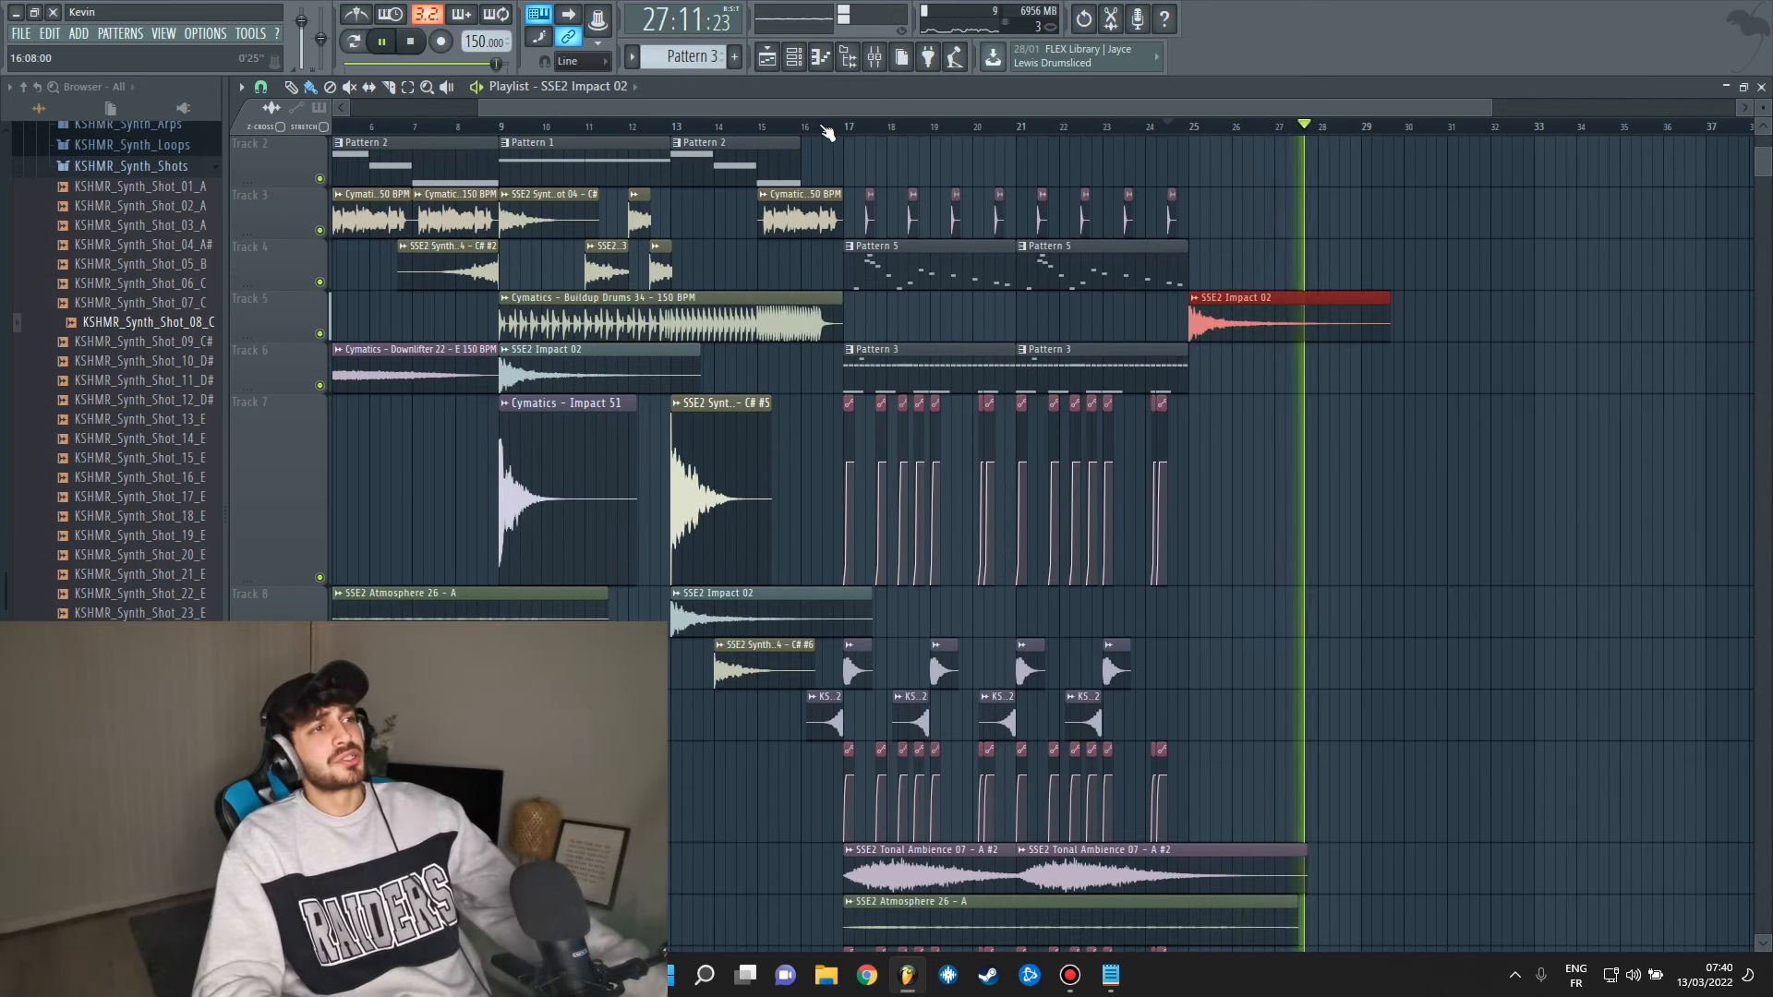
Save the project under a new file name in the Projects folder.
key("ctrl+s")
type("S")
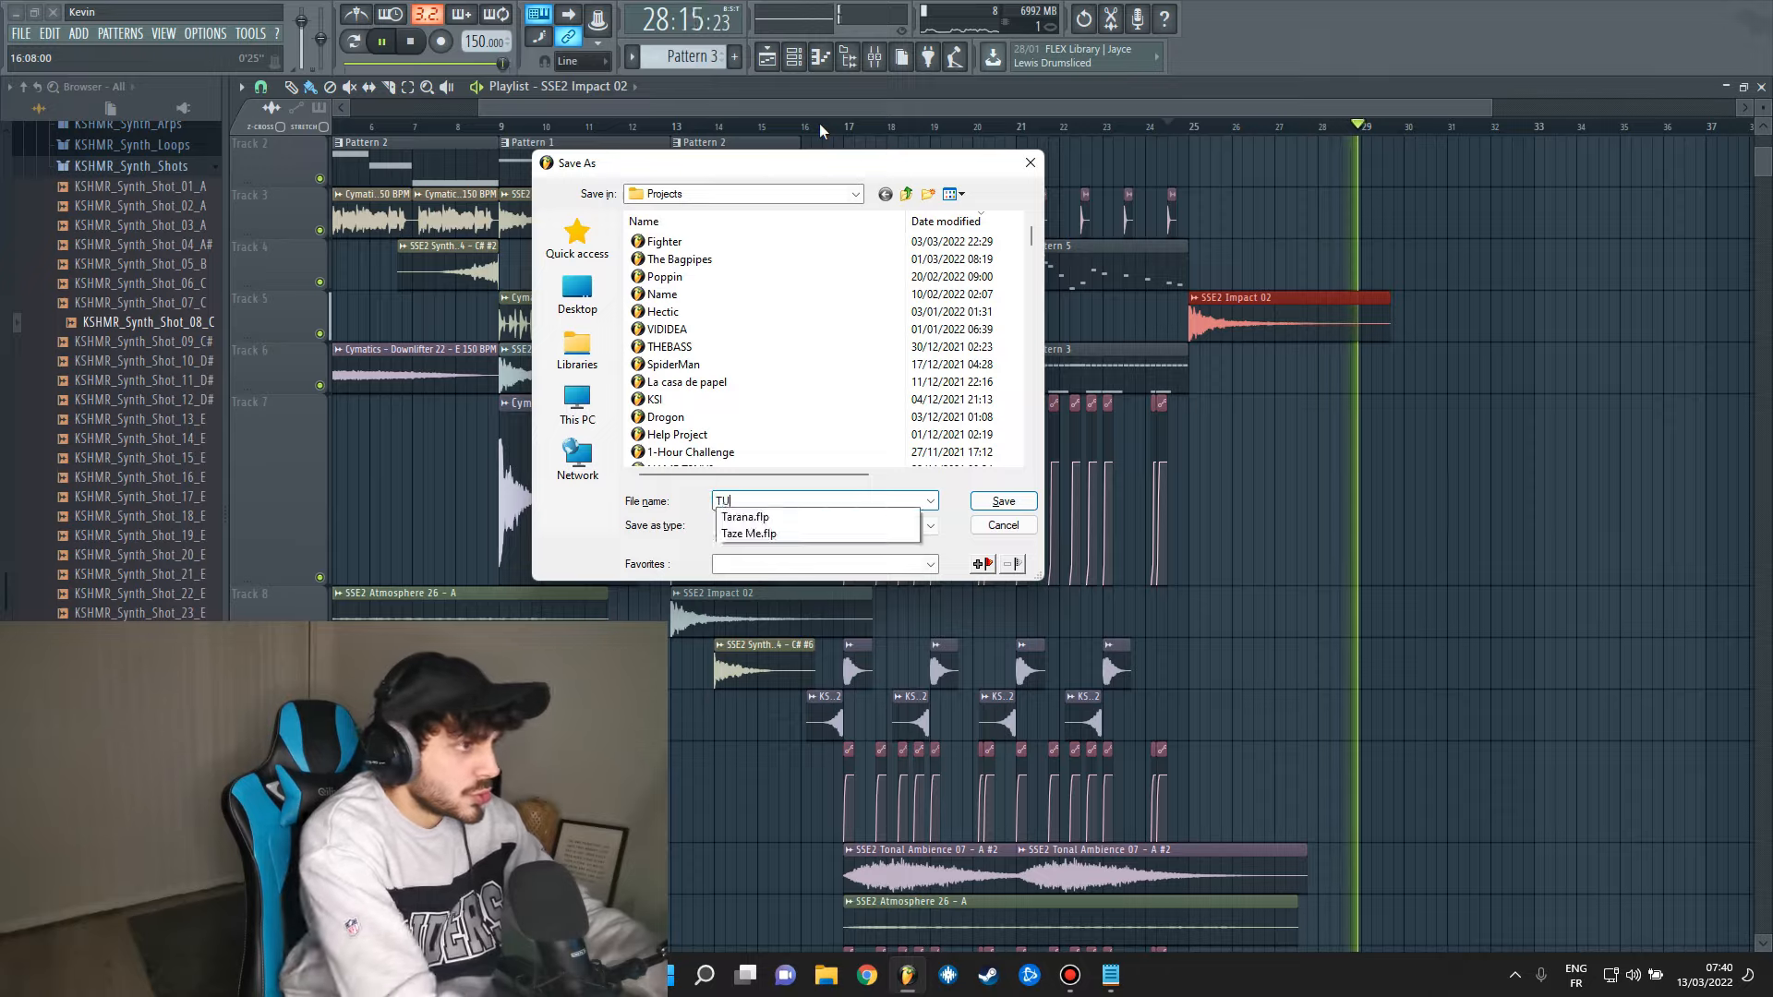